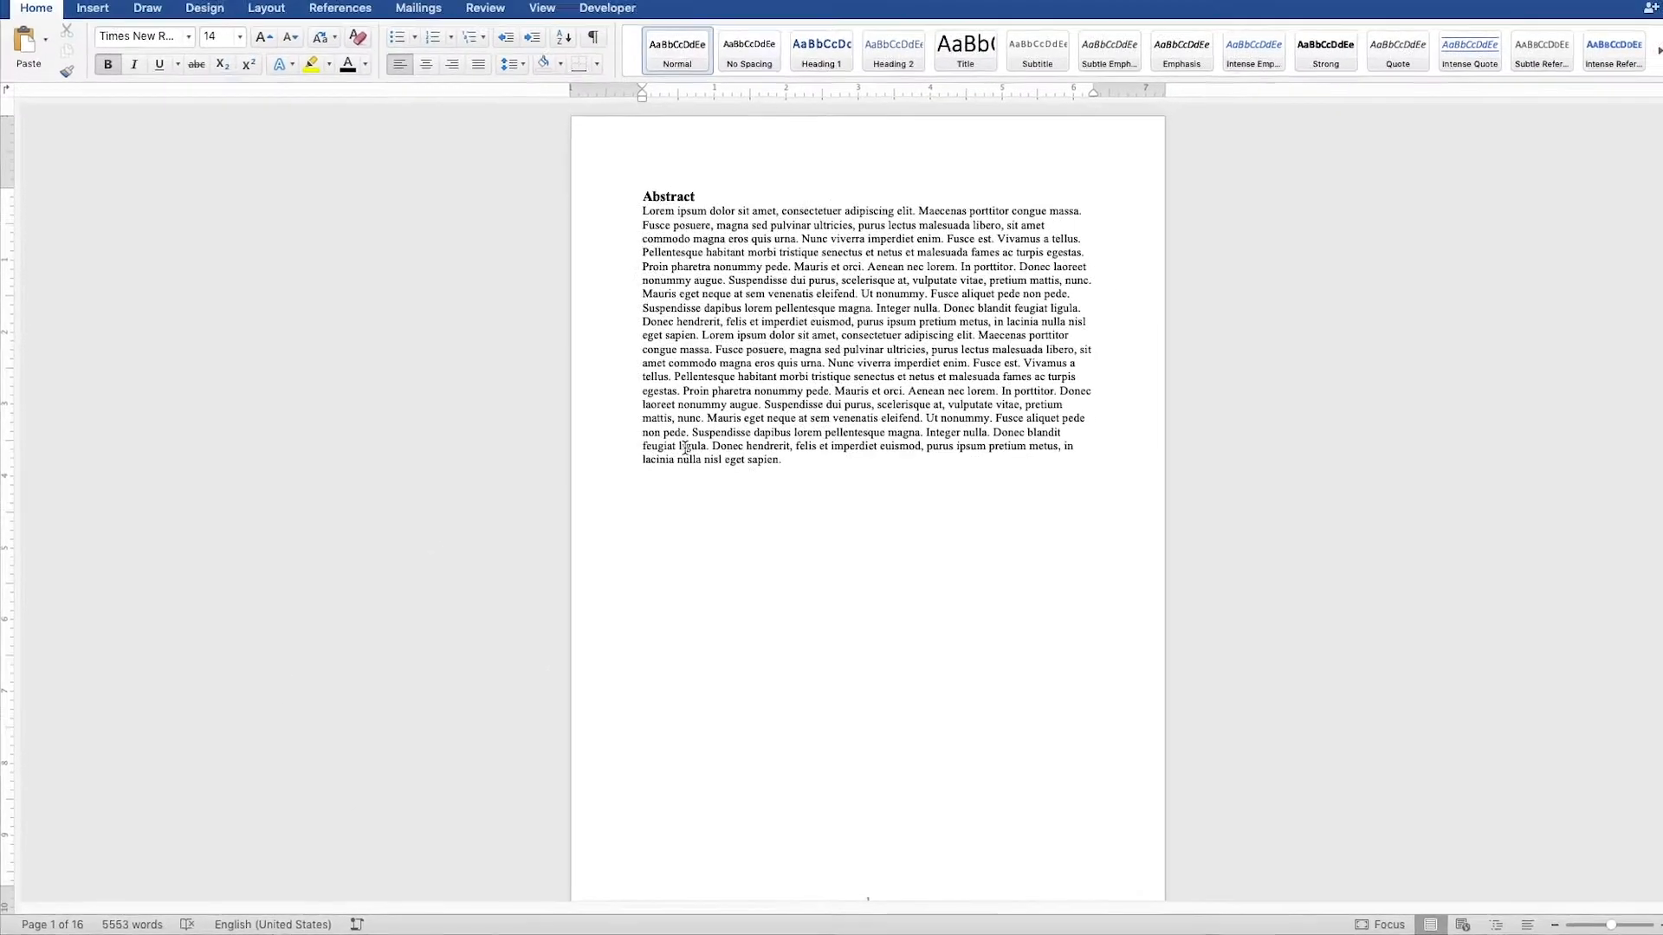
# Step: Review the document's heading levels from the Abstract through section 4.4.1.2
pyautogui.scroll(-10, 693, 347)
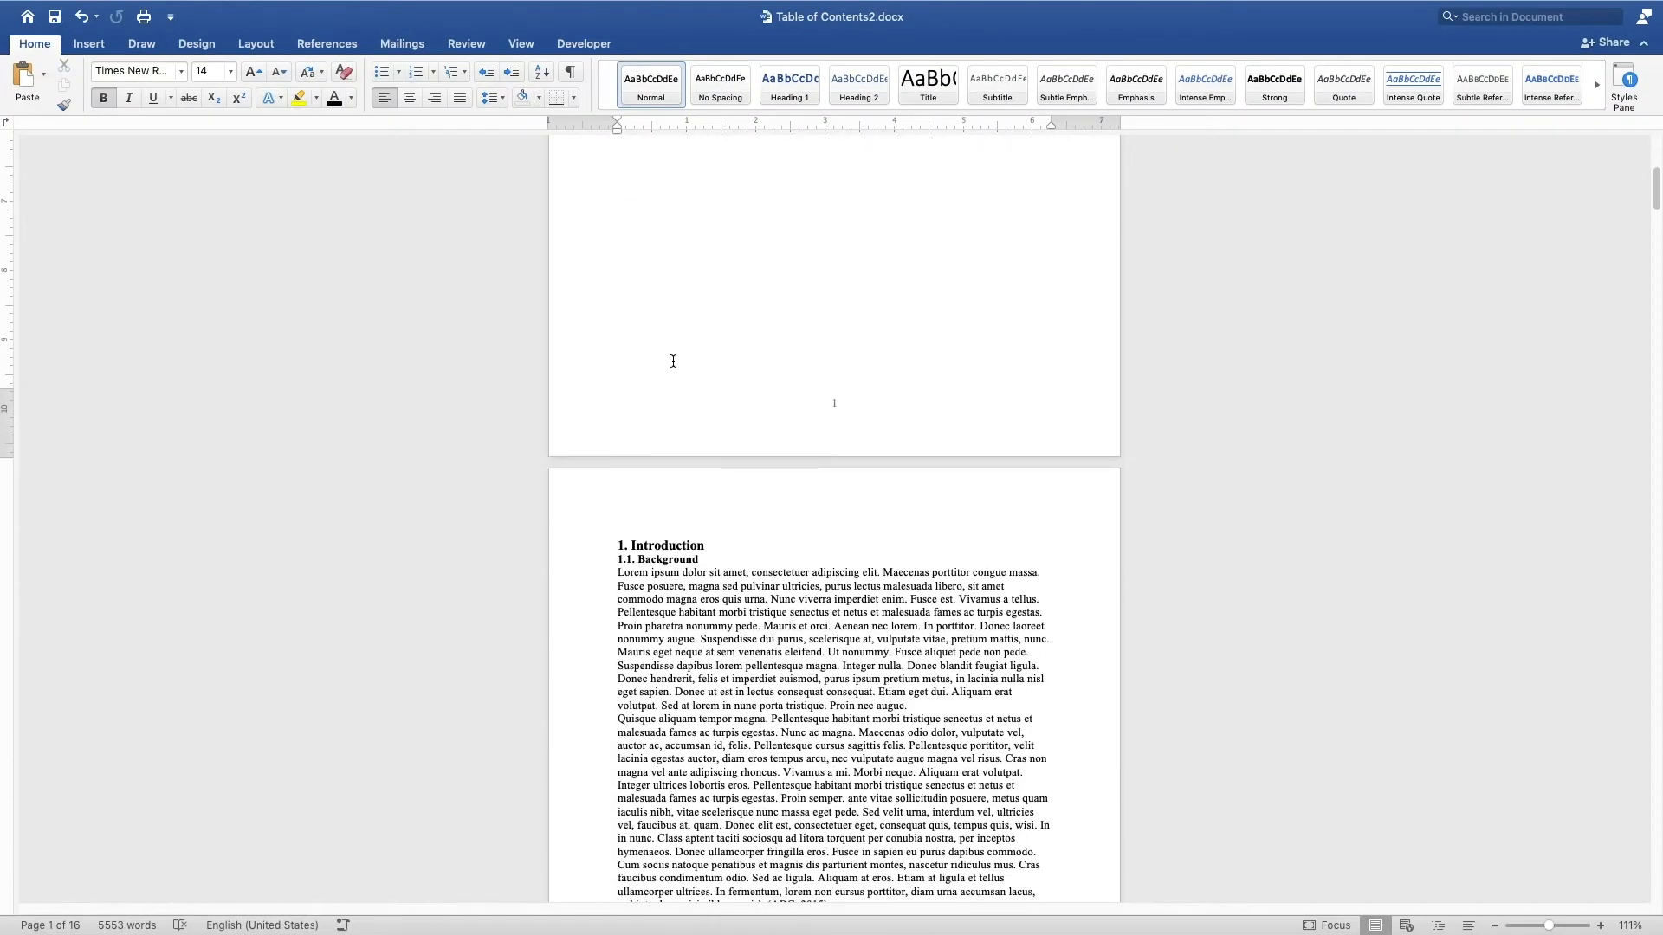
pyautogui.scroll(-2, 677, 364)
pyautogui.scroll(-12, 643, 427)
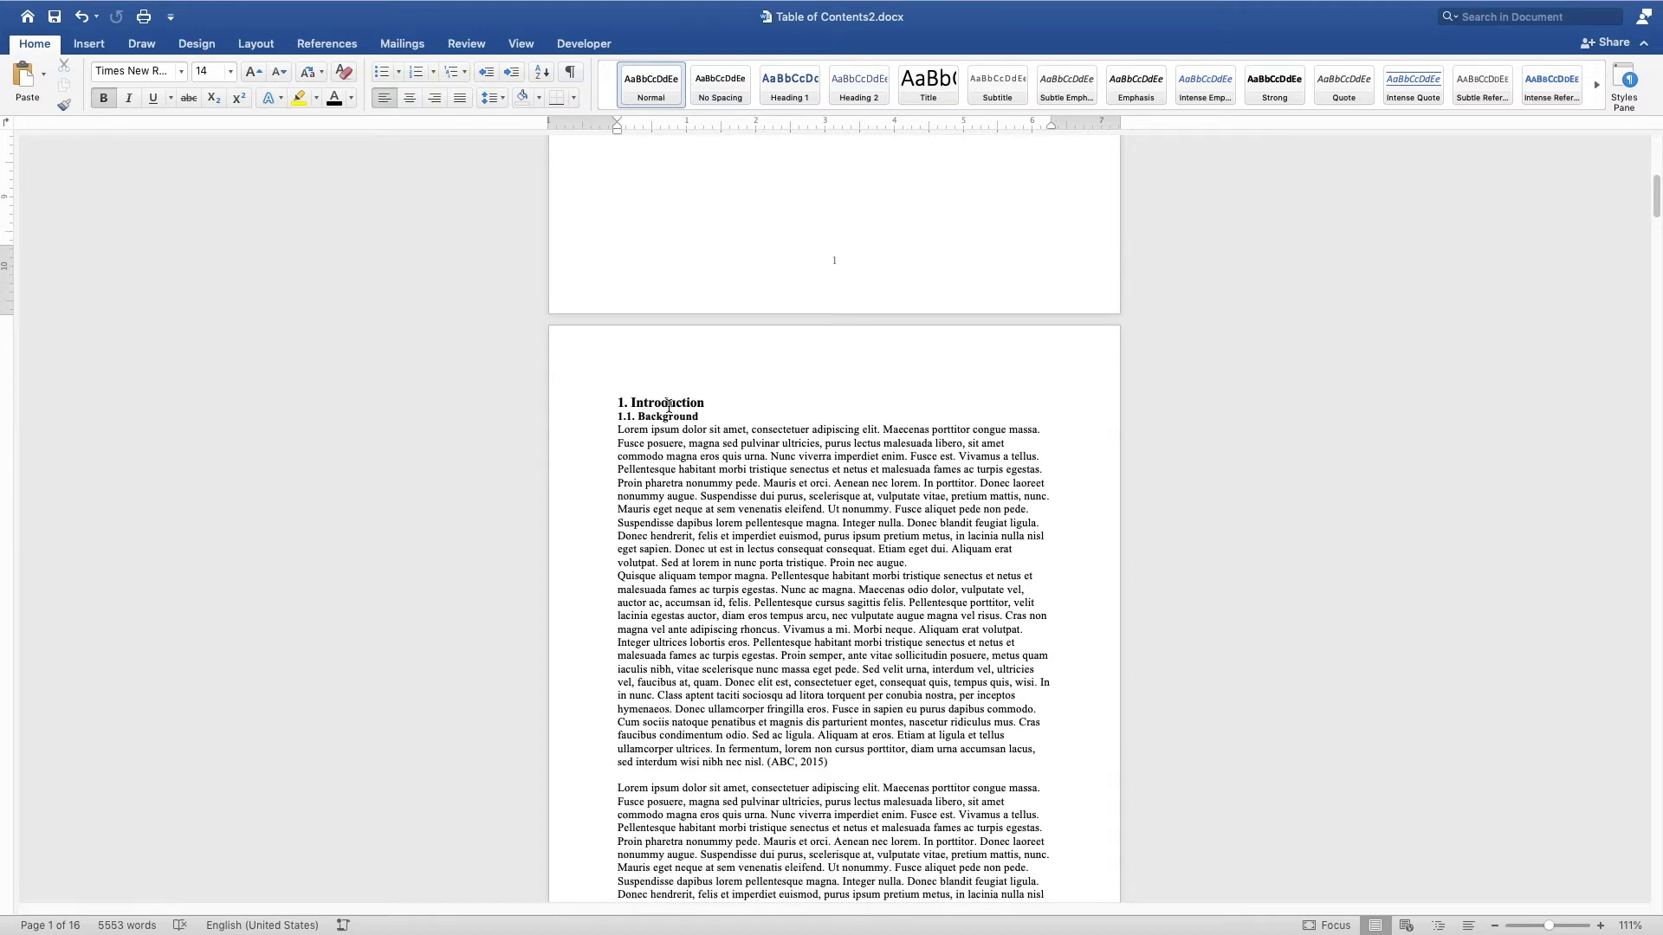
pyautogui.scroll(-2, 672, 414)
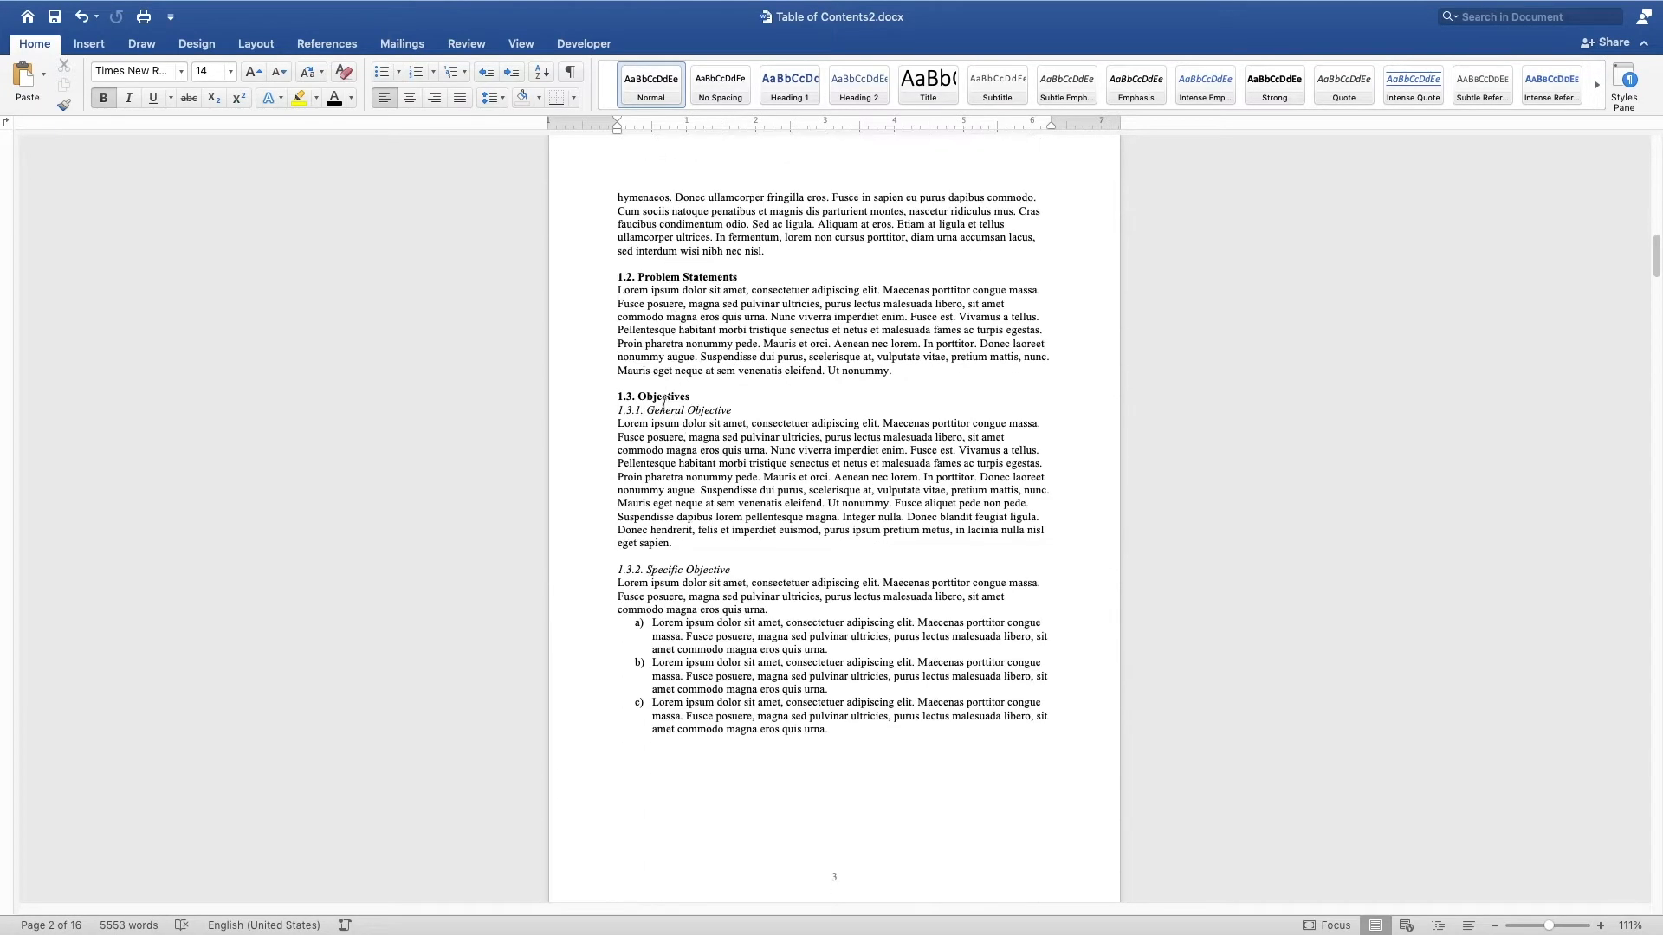
pyautogui.scroll(-5, 692, 405)
pyautogui.scroll(-20, 692, 404)
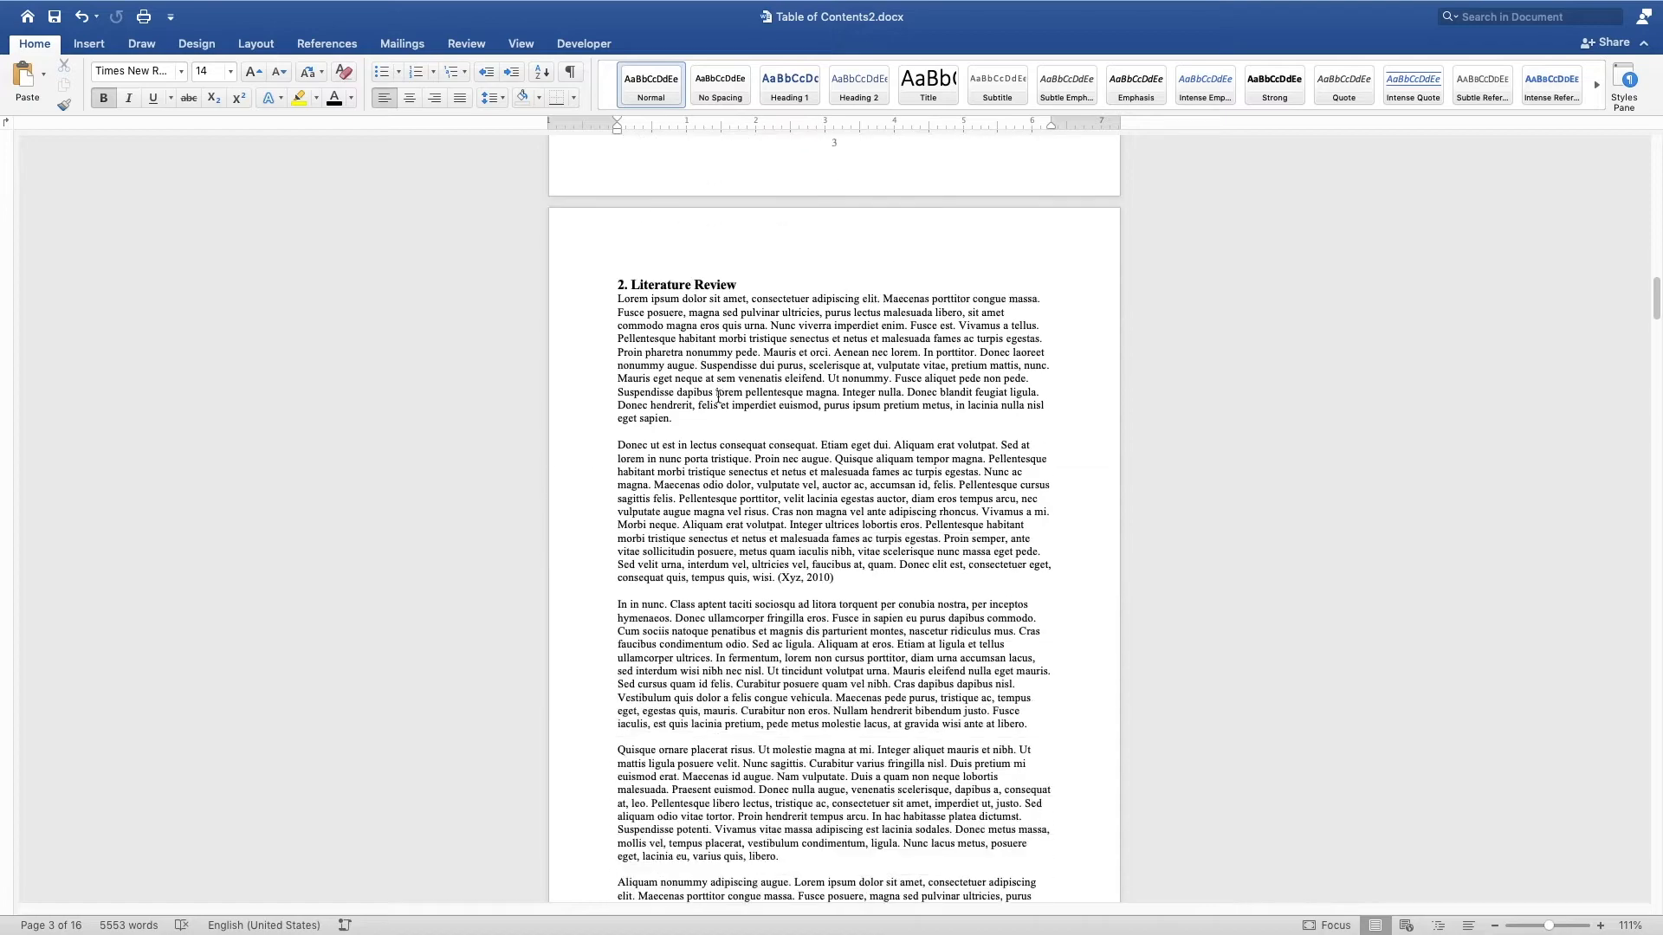
pyautogui.scroll(-20, 899, 349)
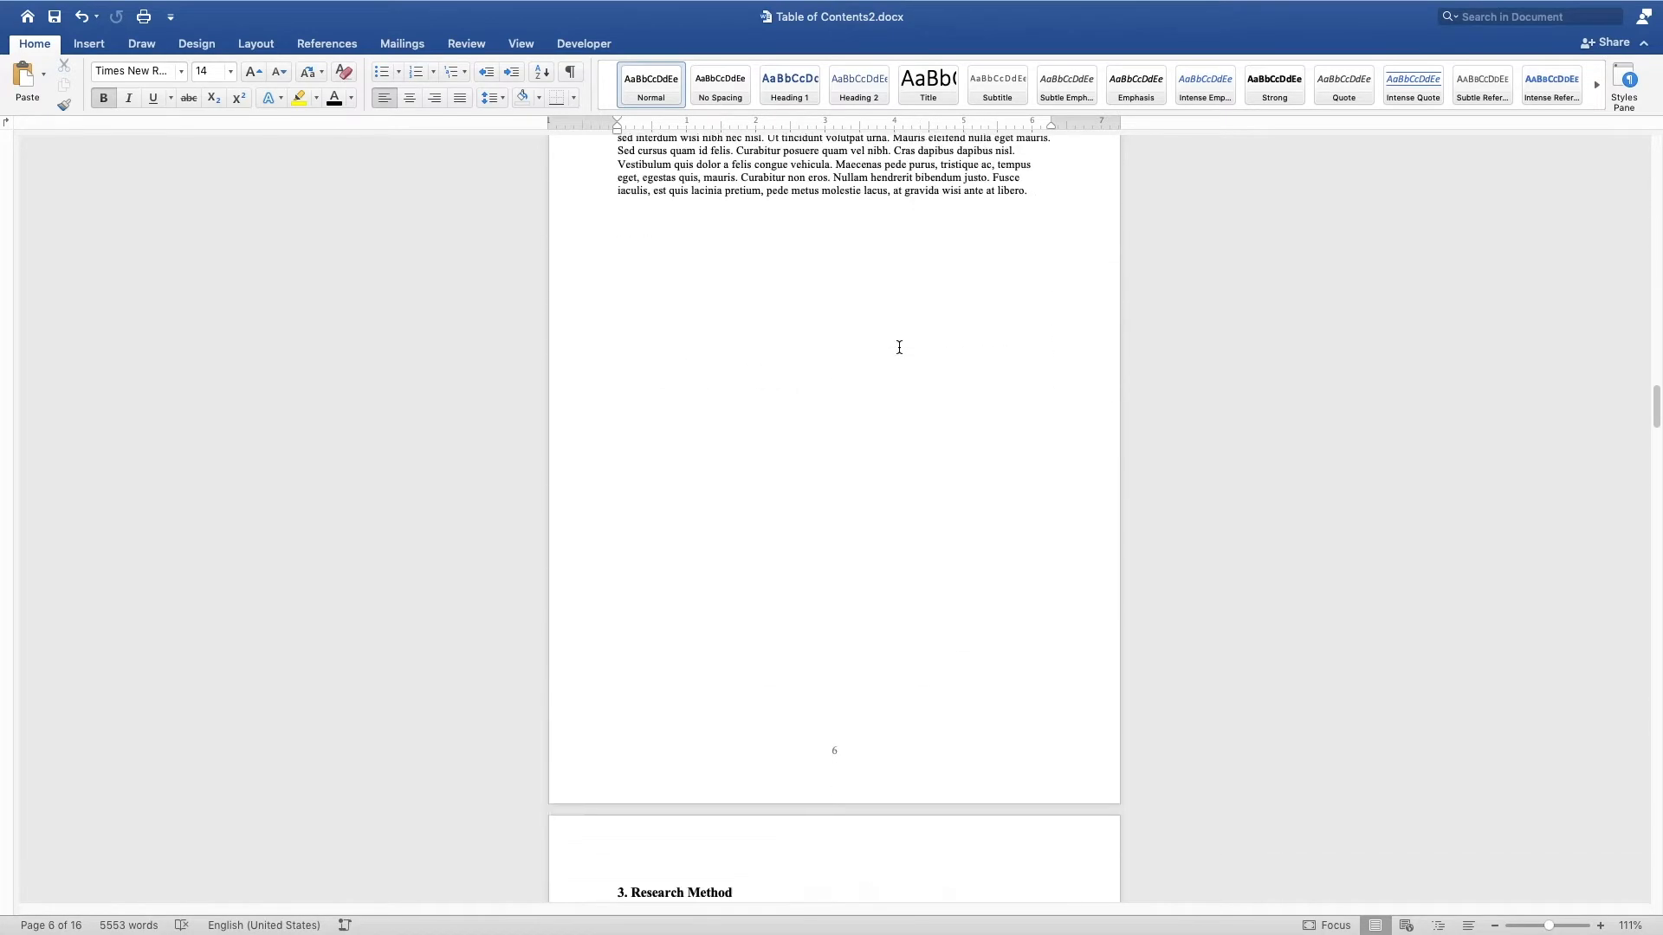
pyautogui.scroll(-15, 899, 349)
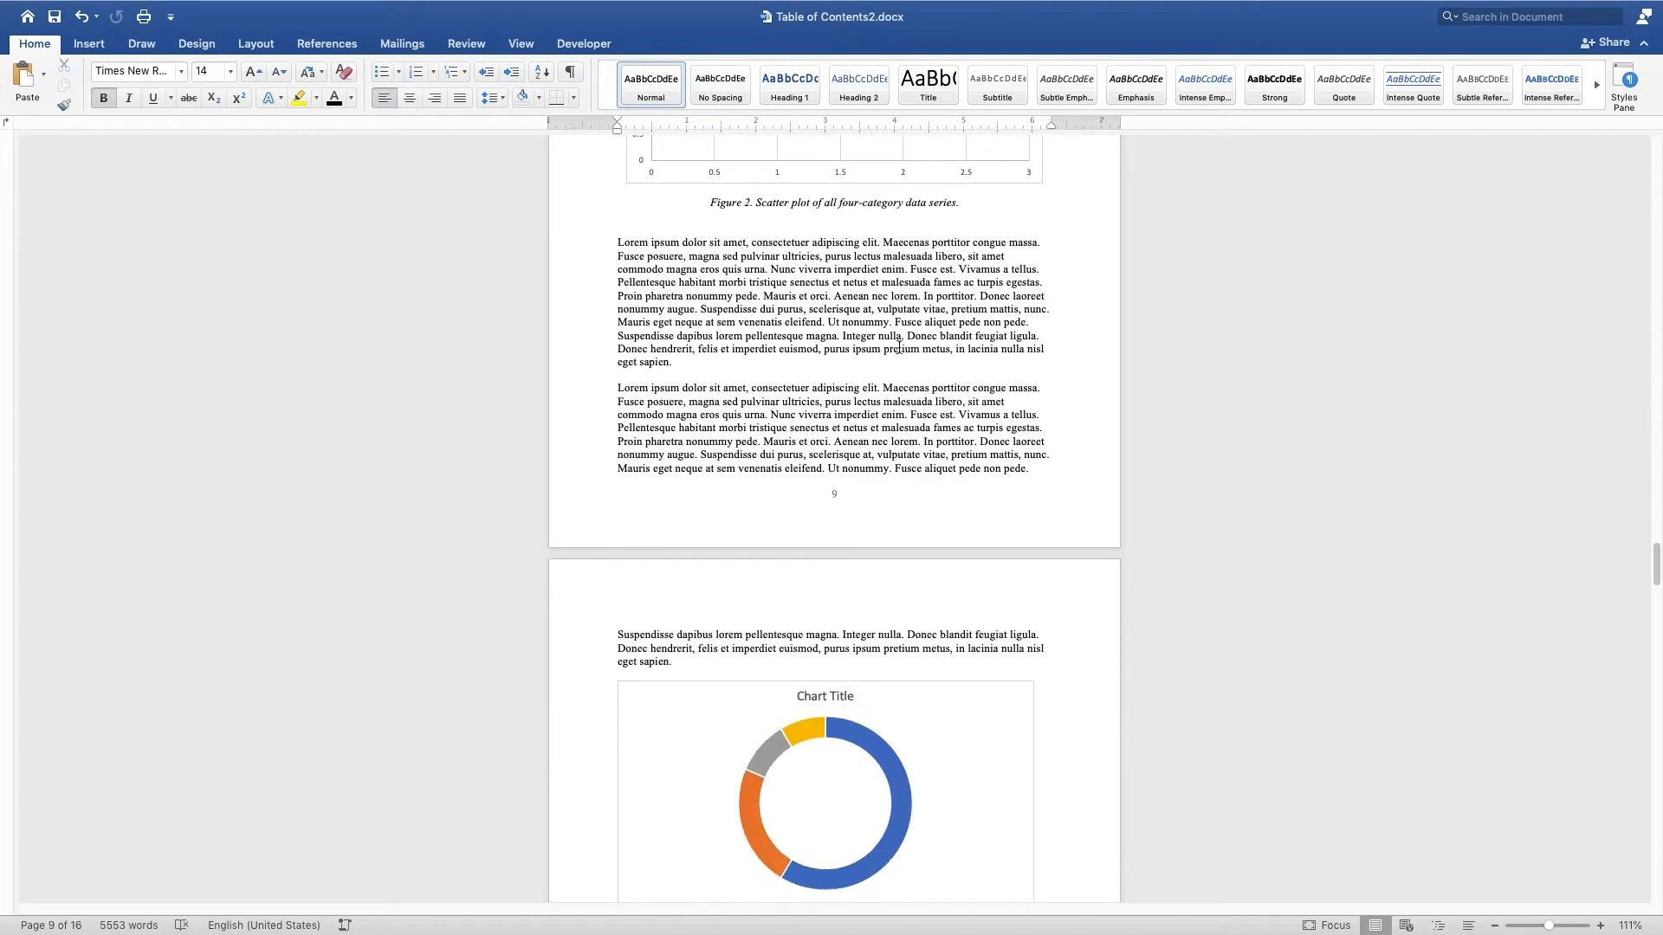
pyautogui.scroll(-15, 899, 350)
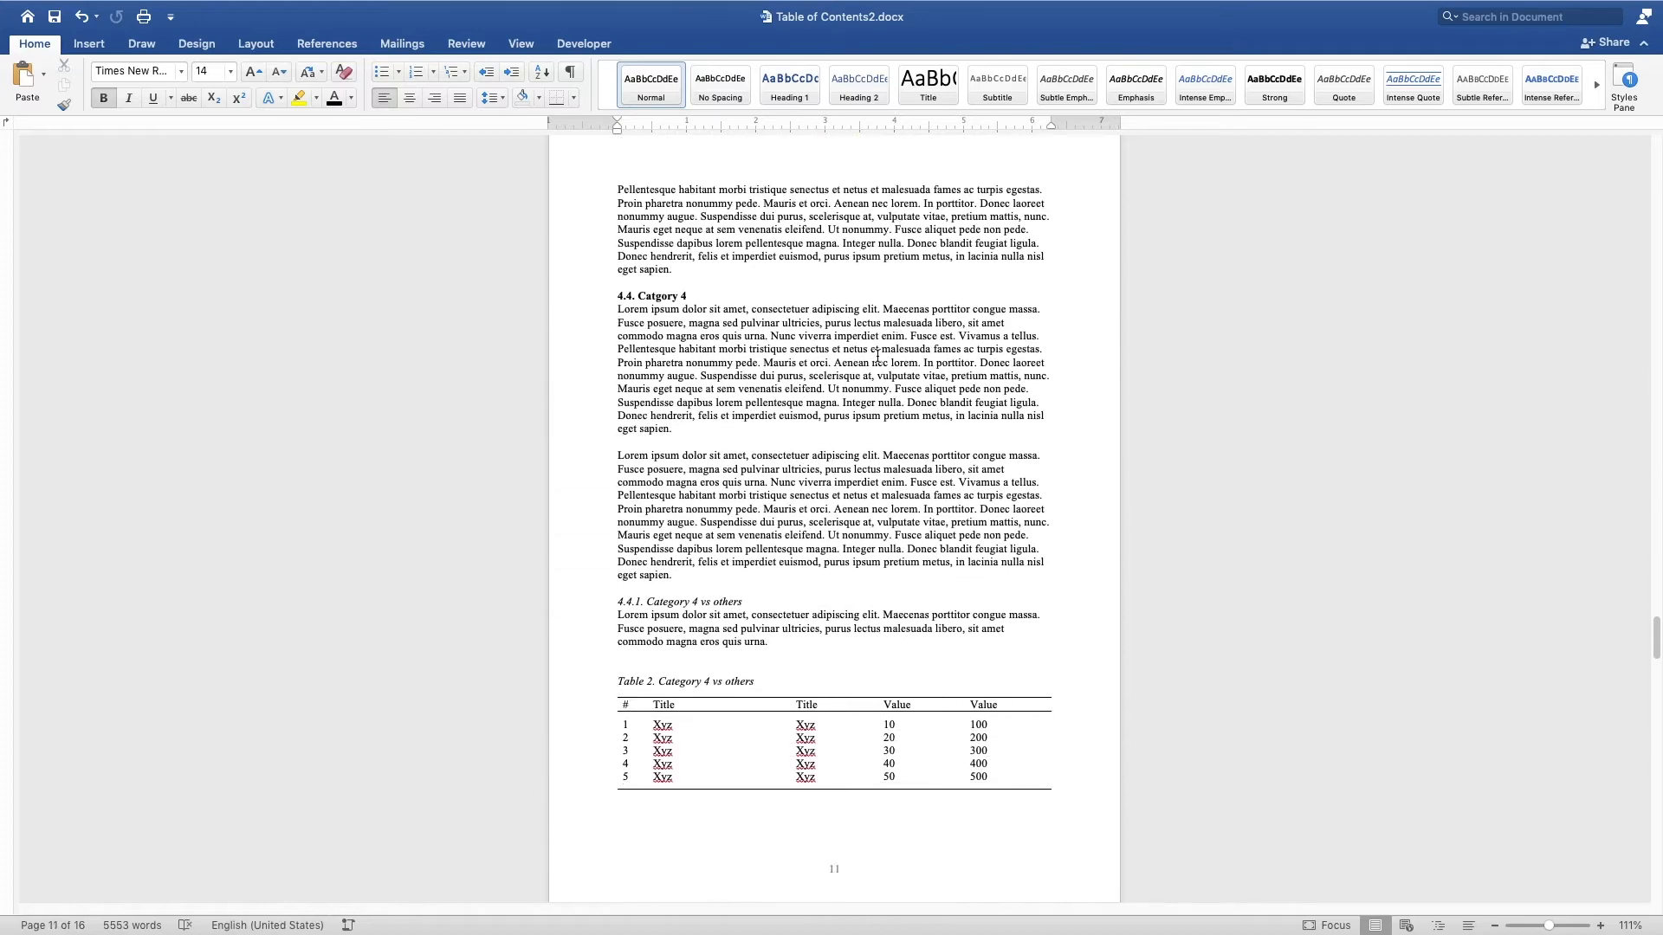
pyautogui.scroll(-1, 801, 385)
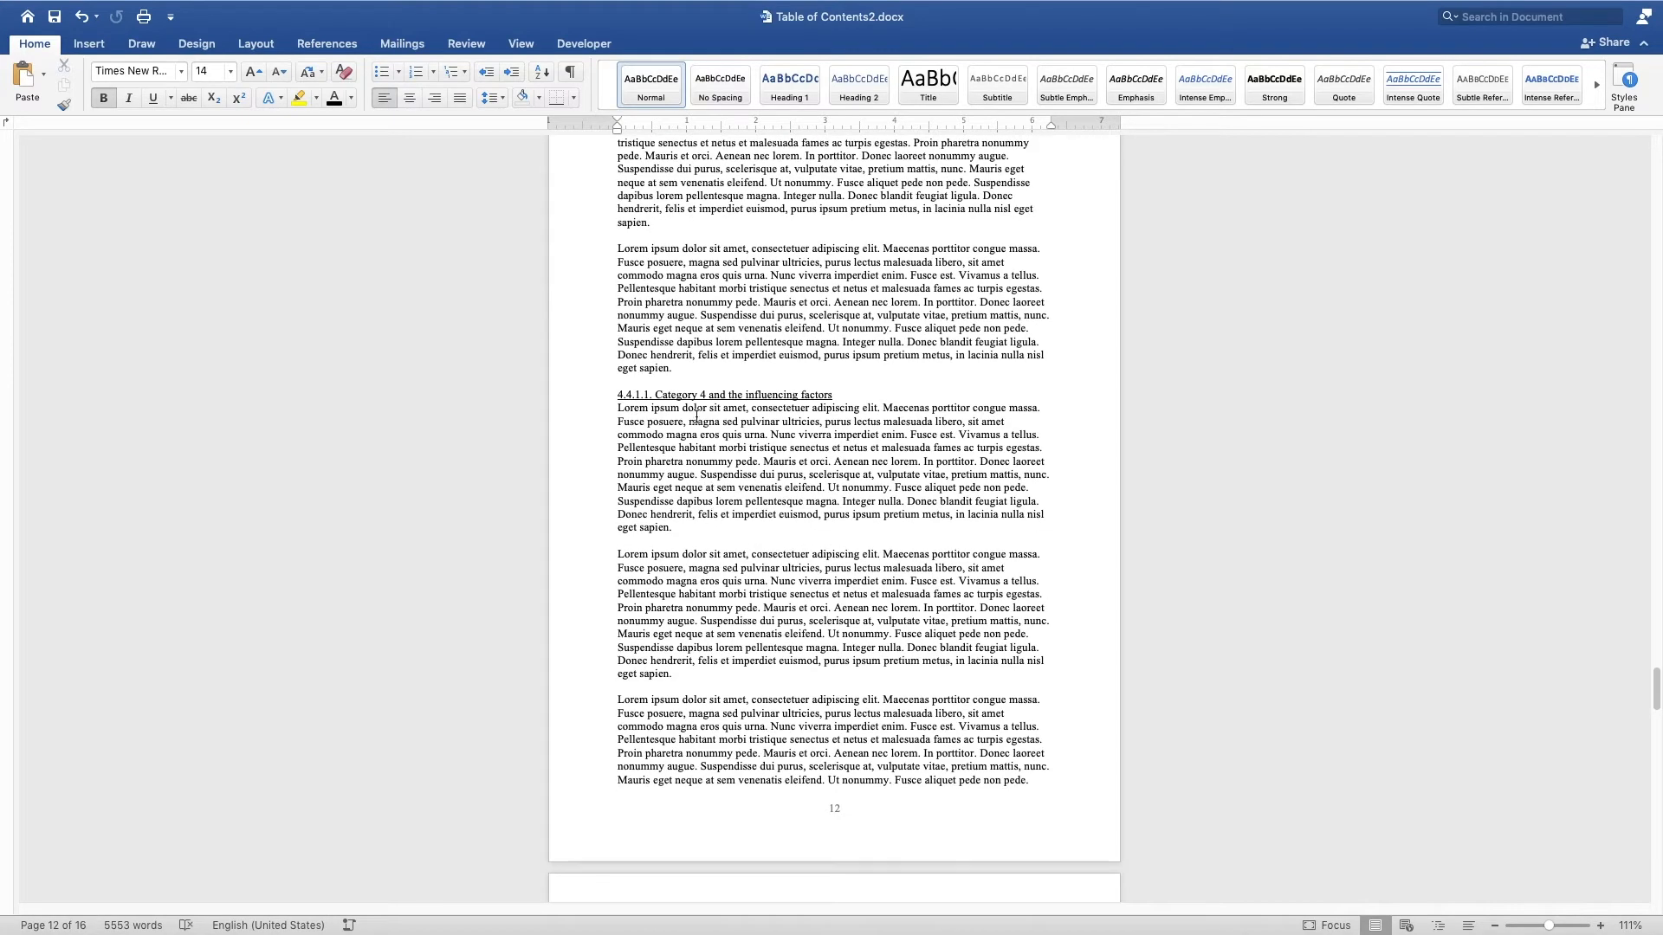
pyautogui.scroll(-4, 730, 433)
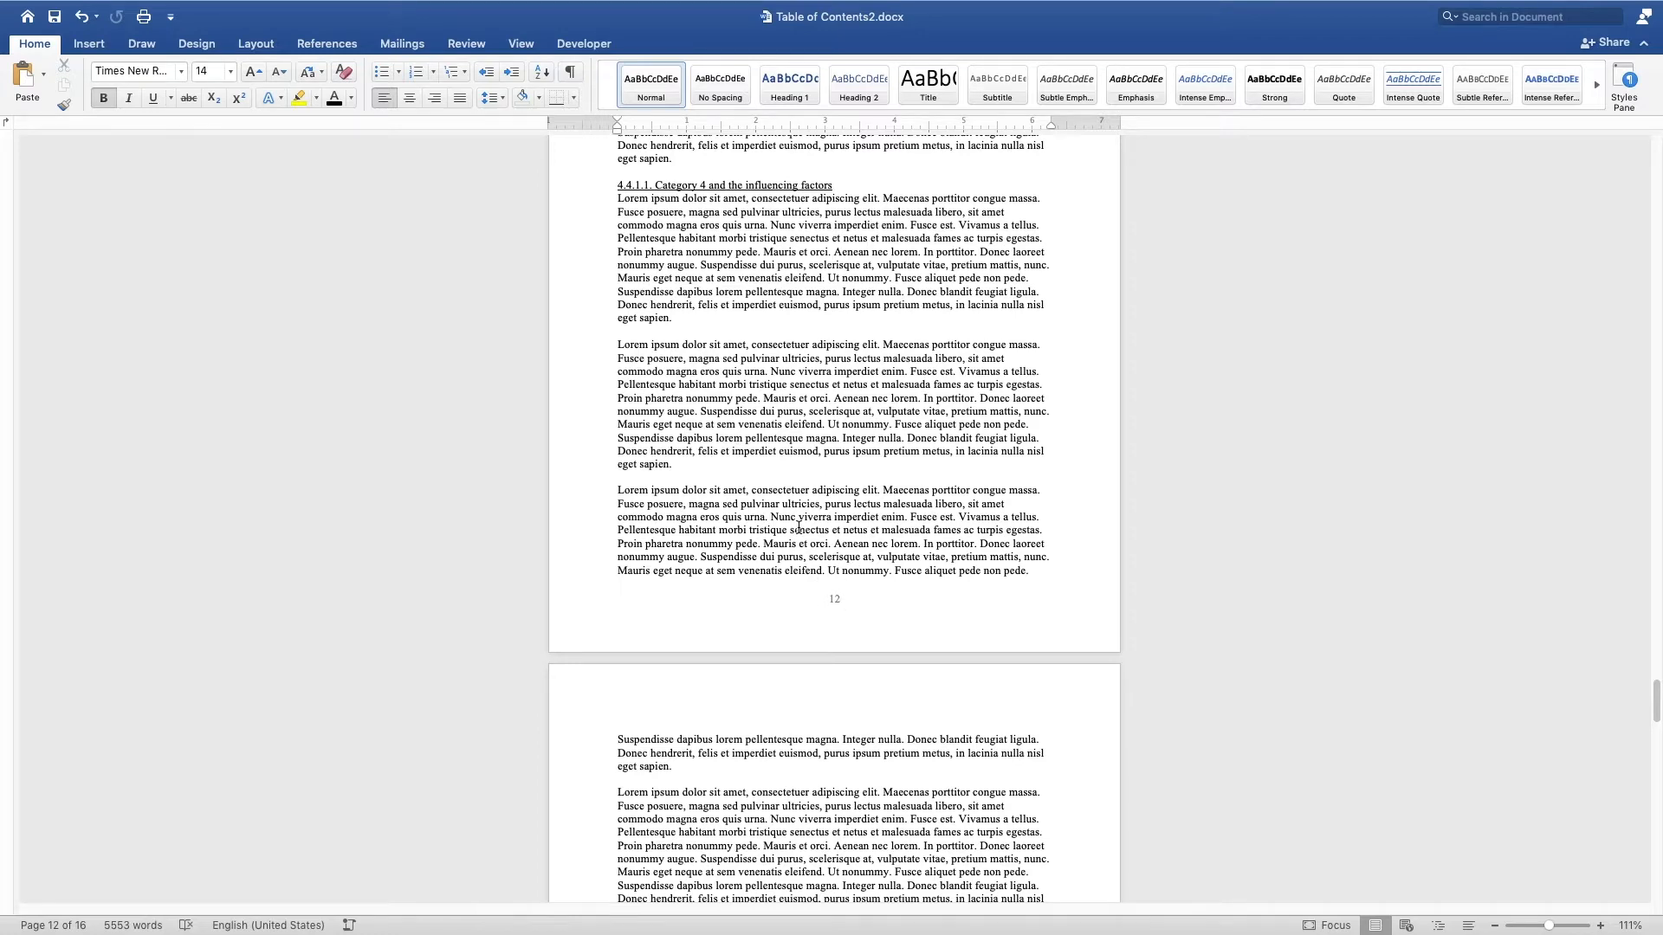
pyautogui.scroll(-16, 803, 516)
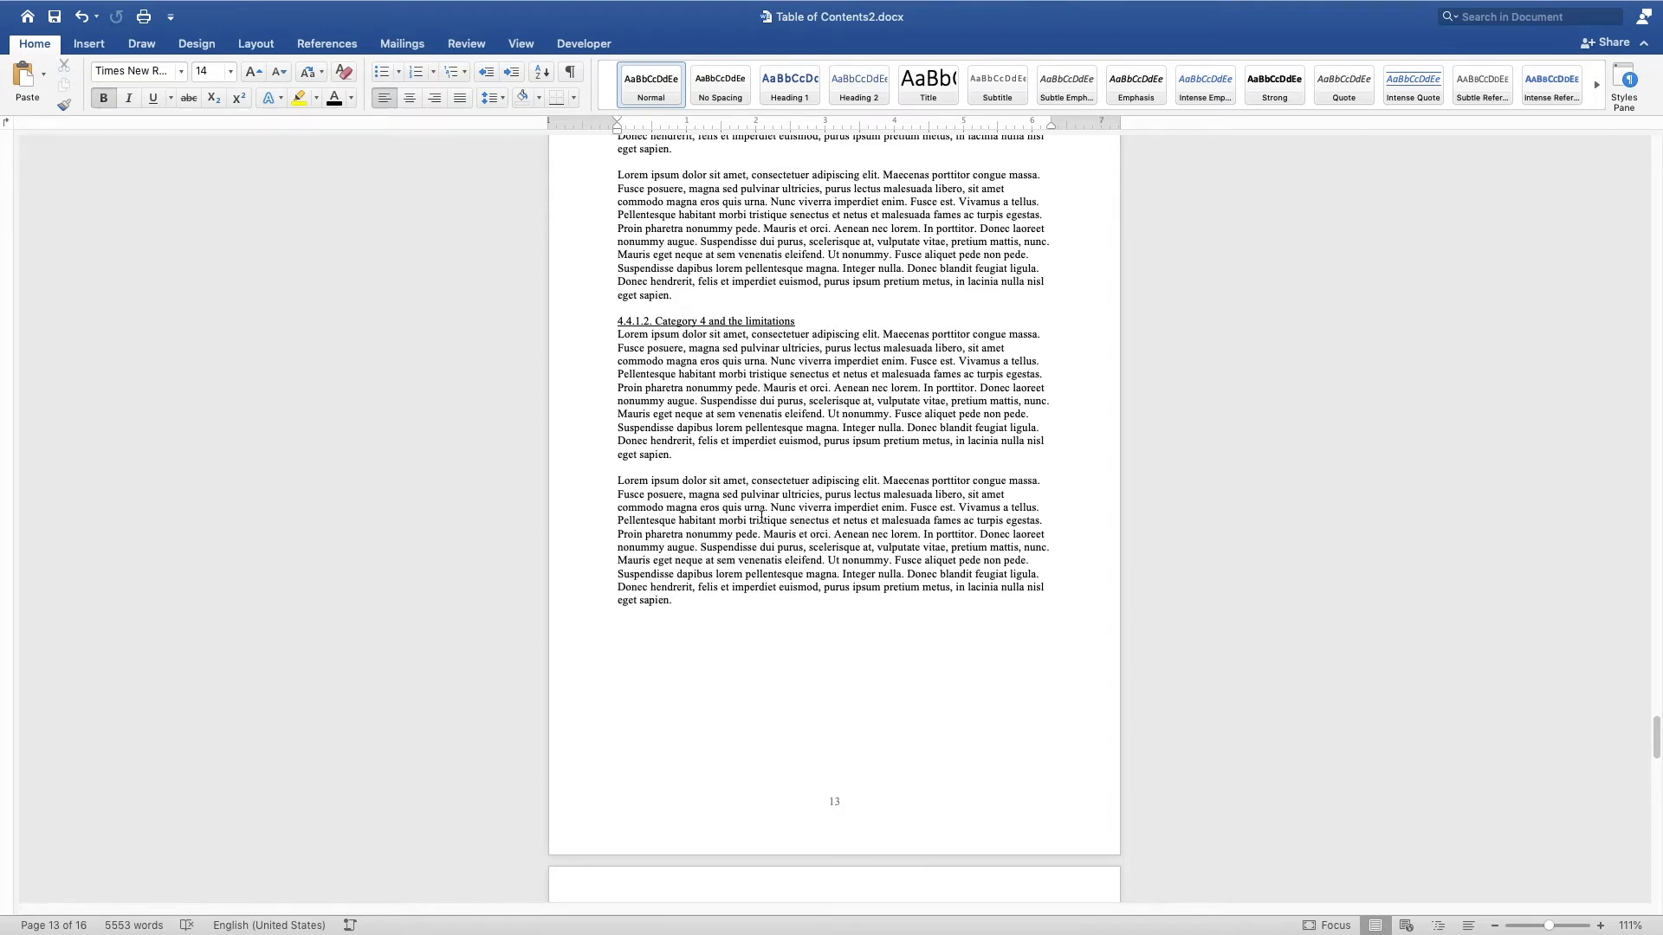
# Step: Check the 4.4.1 and 4.4 heading formatting on page 11, and return to the beginning of the document
pyautogui.scroll(3, 750, 509)
pyautogui.scroll(20, 750, 509)
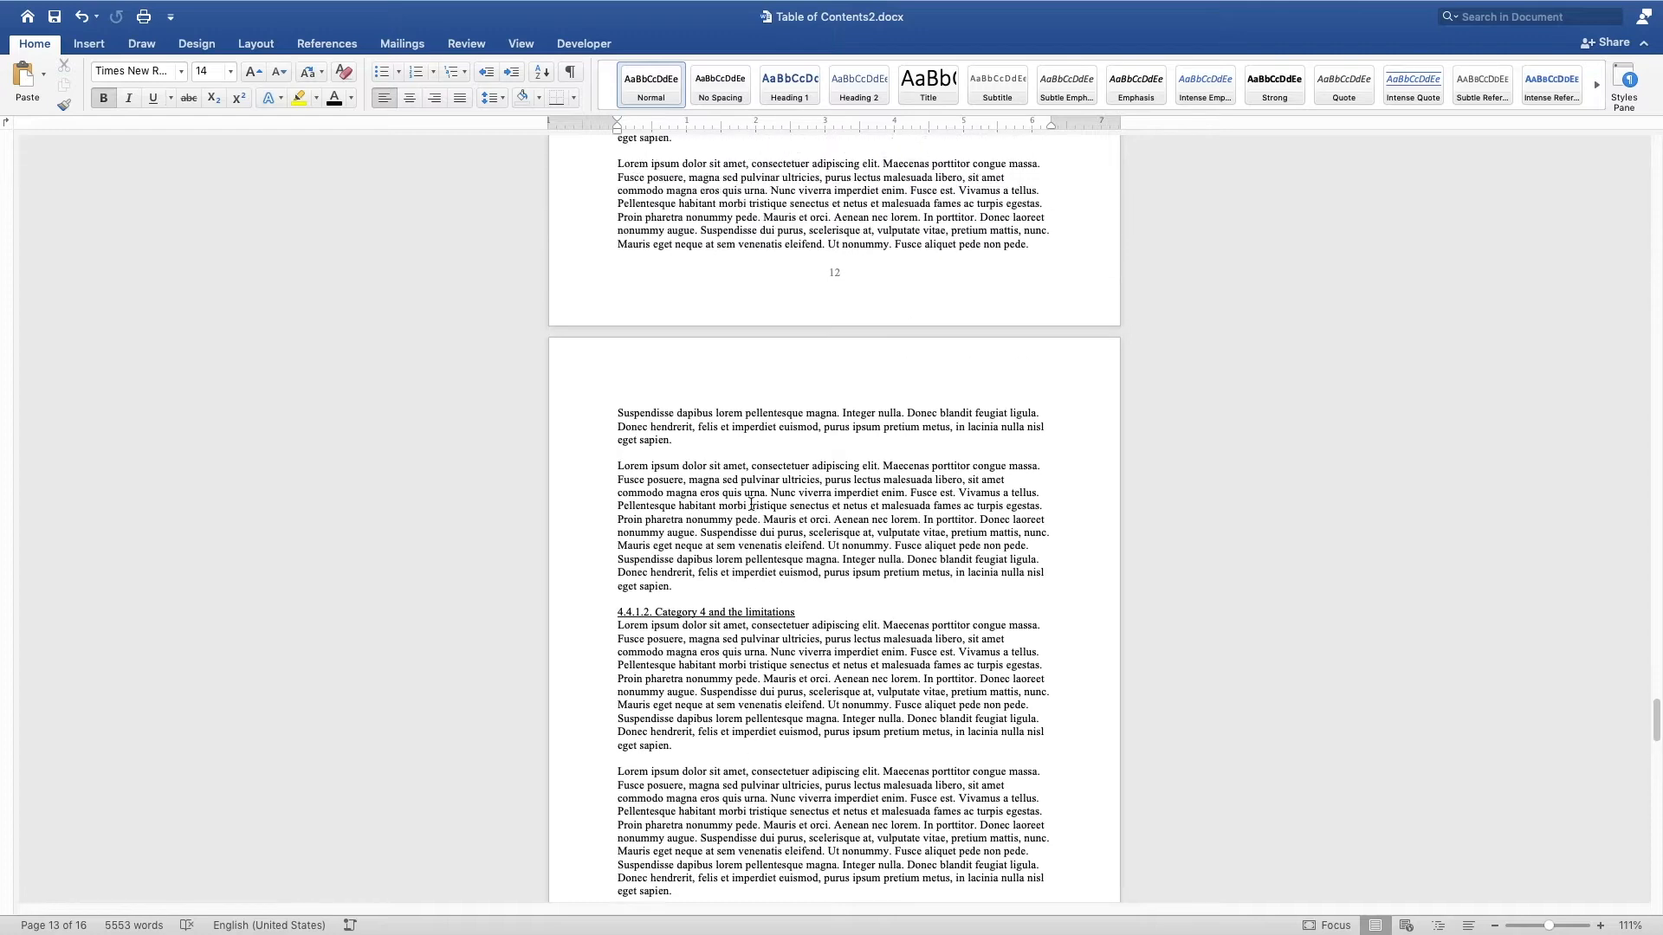
pyautogui.scroll(14, 750, 504)
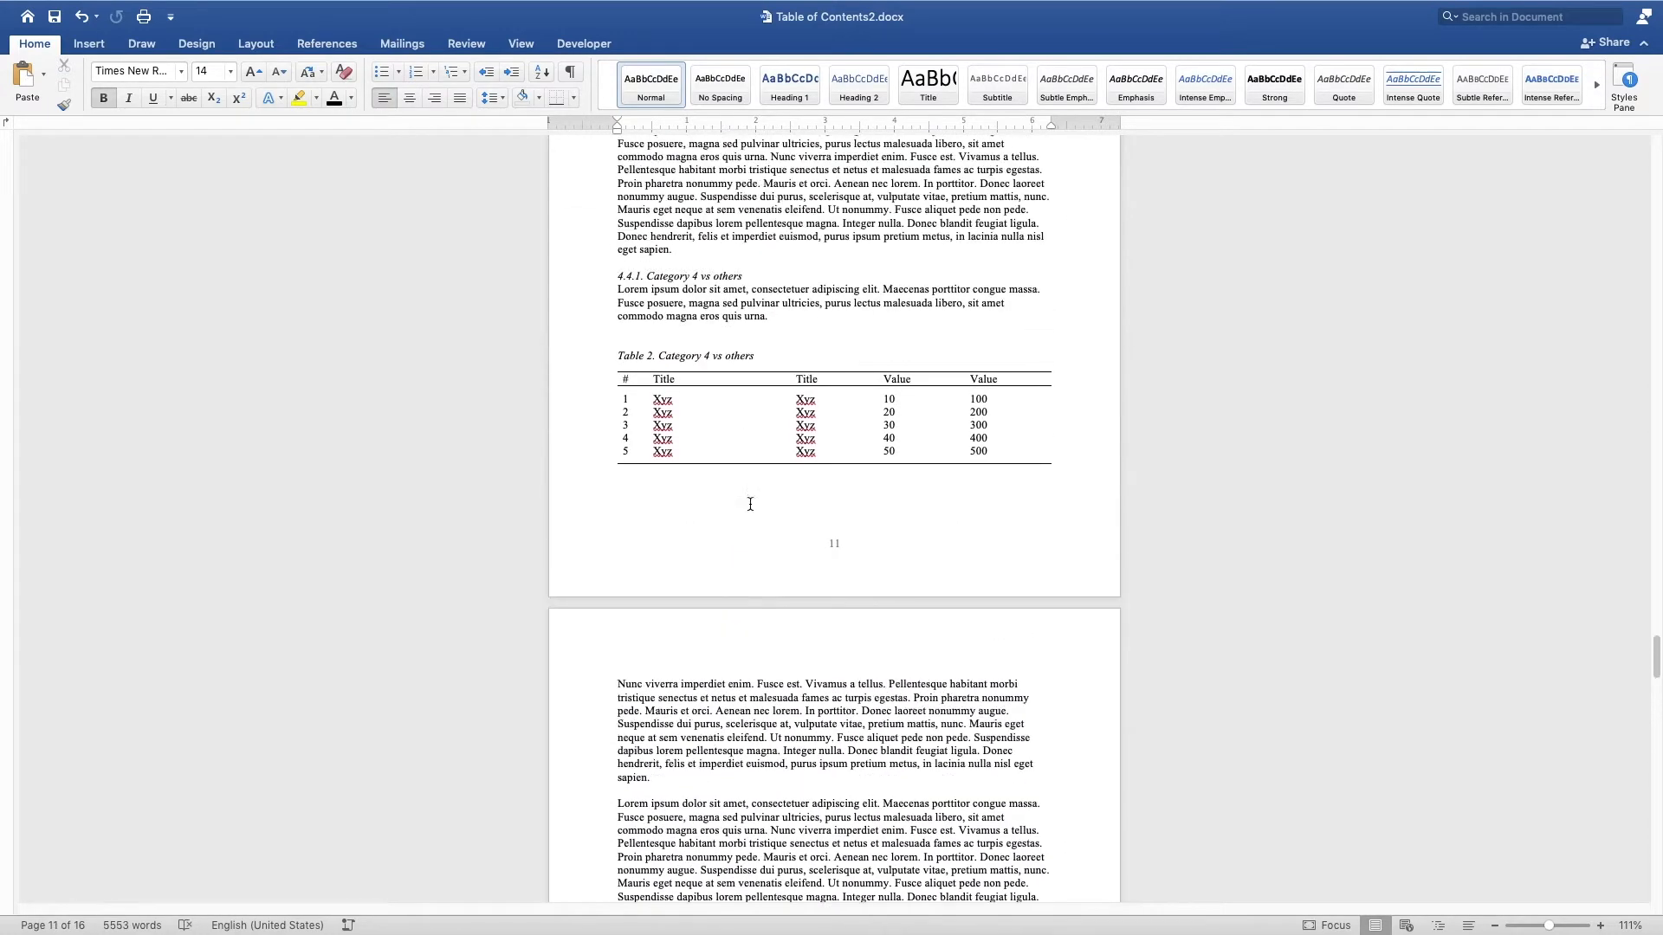
pyautogui.click(648, 274)
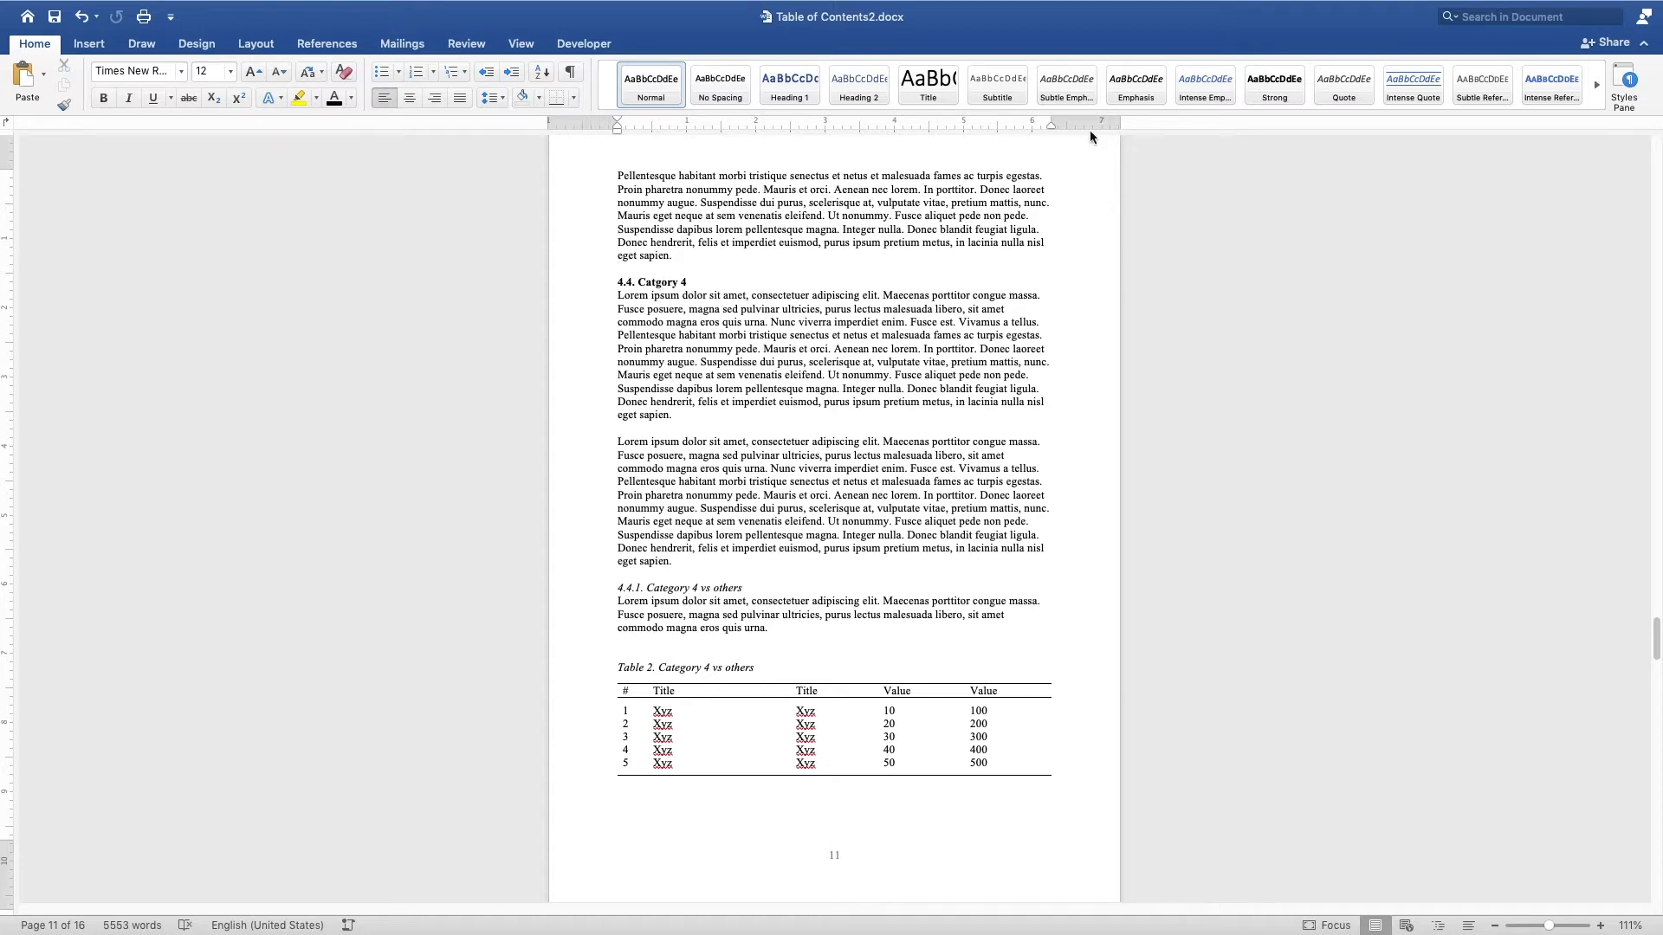
pyautogui.click(664, 283)
pyautogui.scroll(6, 684, 305)
pyautogui.scroll(20, 684, 306)
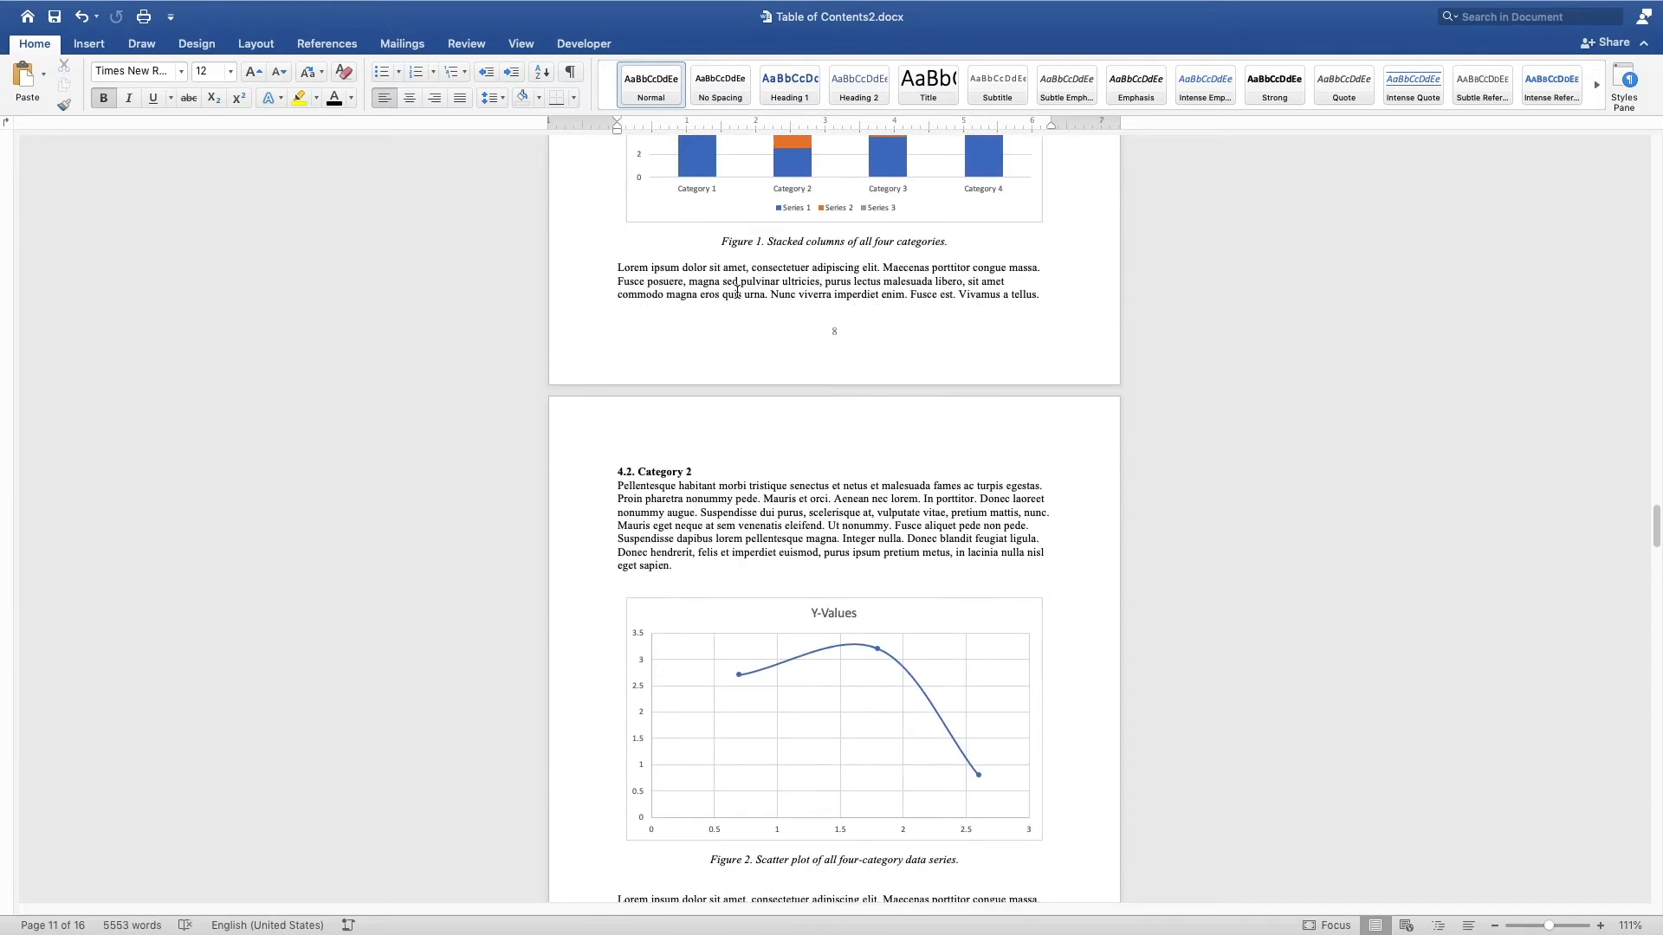
pyautogui.scroll(20, 739, 288)
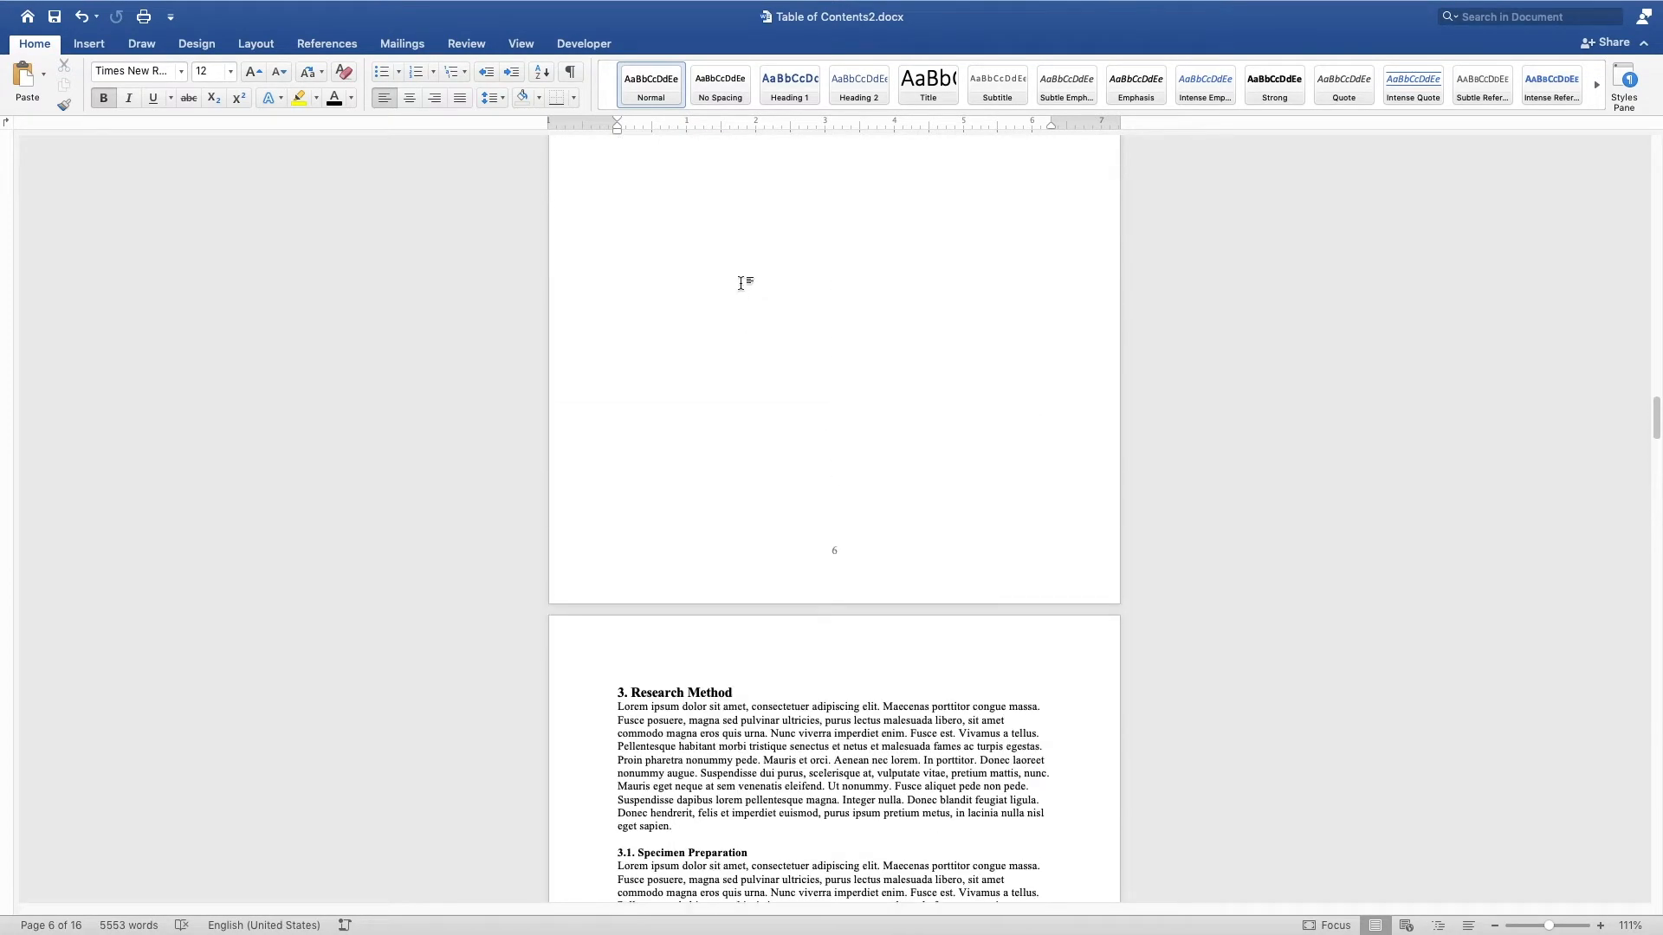
pyautogui.scroll(20, 741, 285)
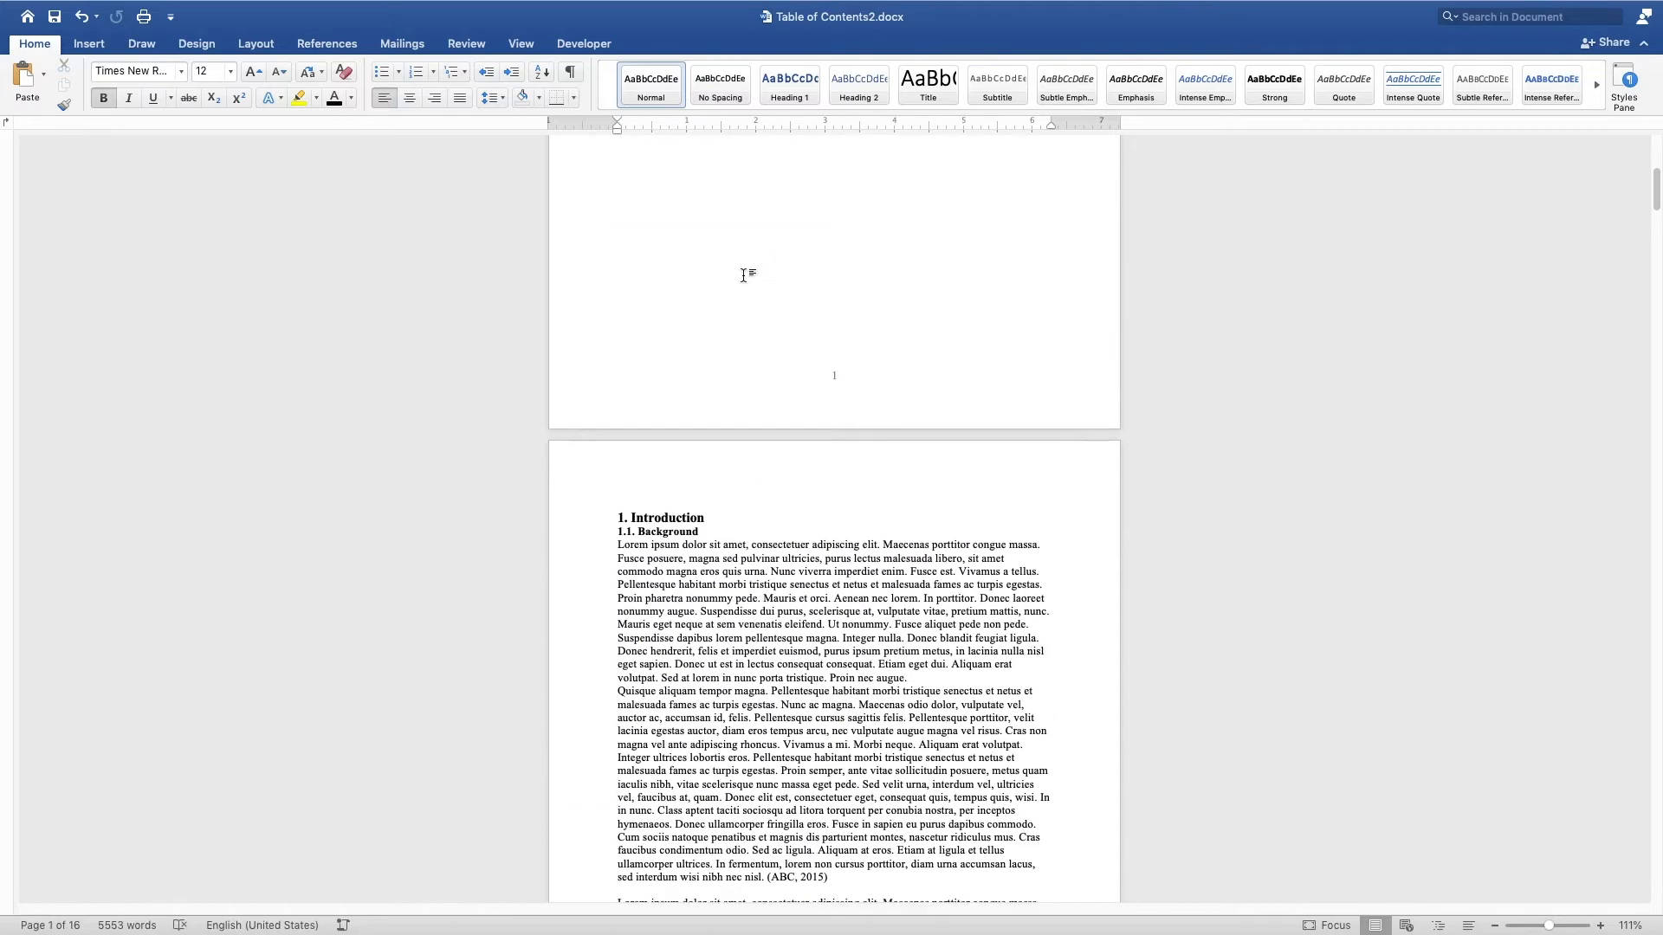
pyautogui.scroll(3, 743, 275)
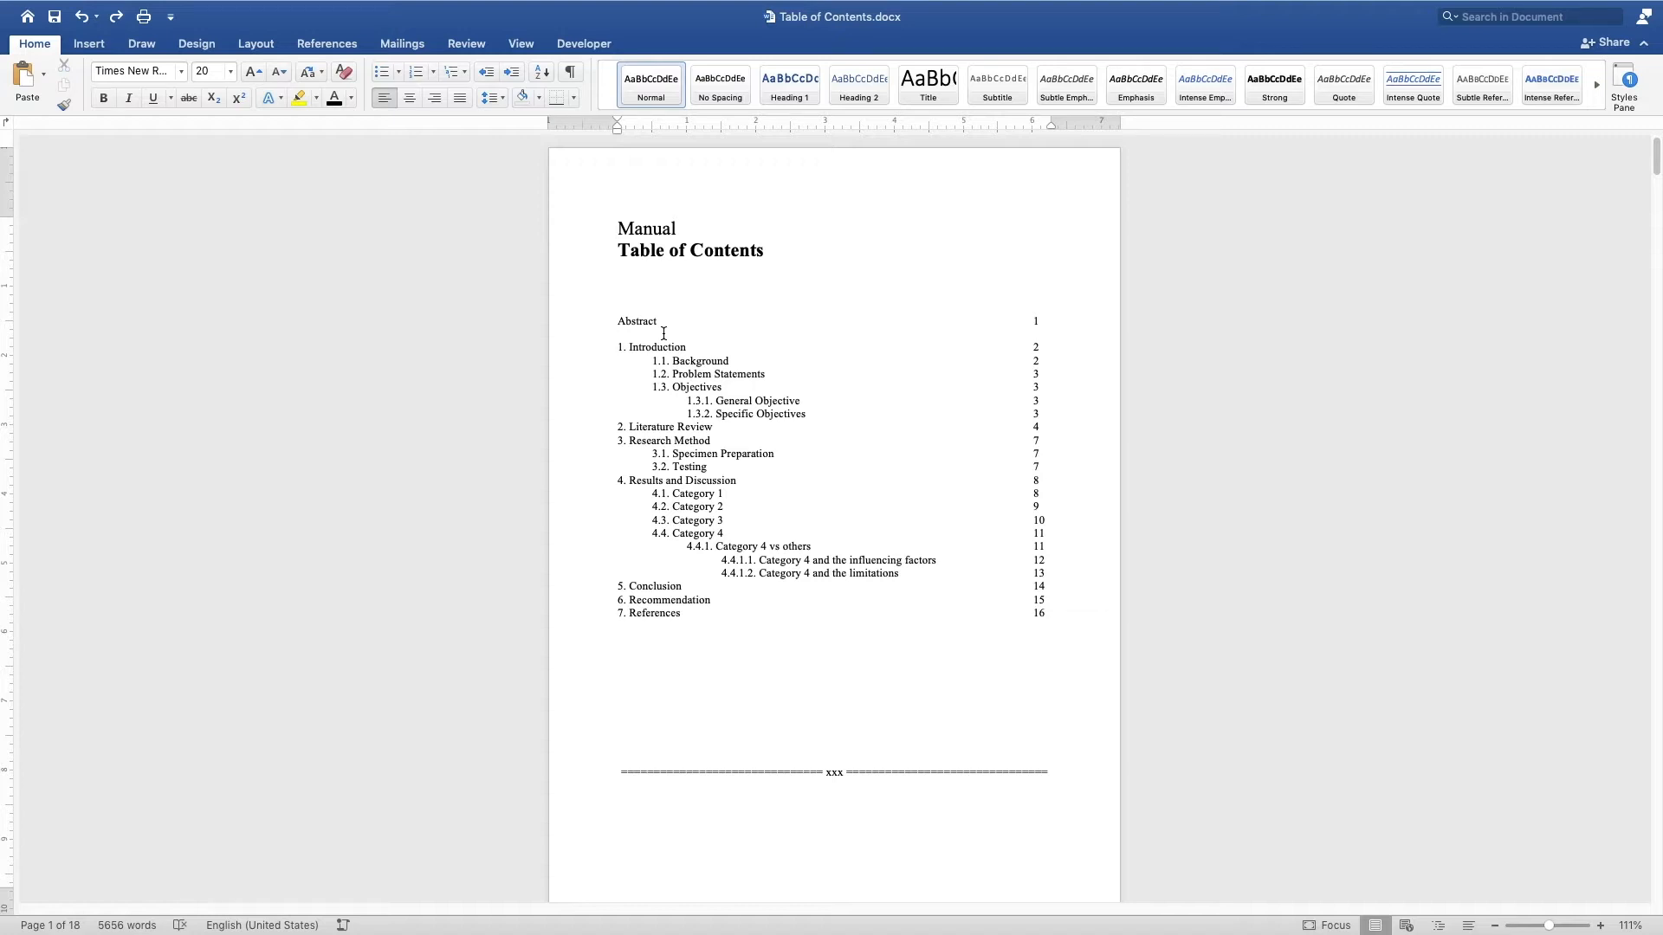
# Step: Copy the two body paragraphs under heading 4.4 and paste them on a new line directly before heading 4.4.1
pyautogui.click(624, 327)
pyautogui.click(800, 517)
pyautogui.scroll(-15, 896, 513)
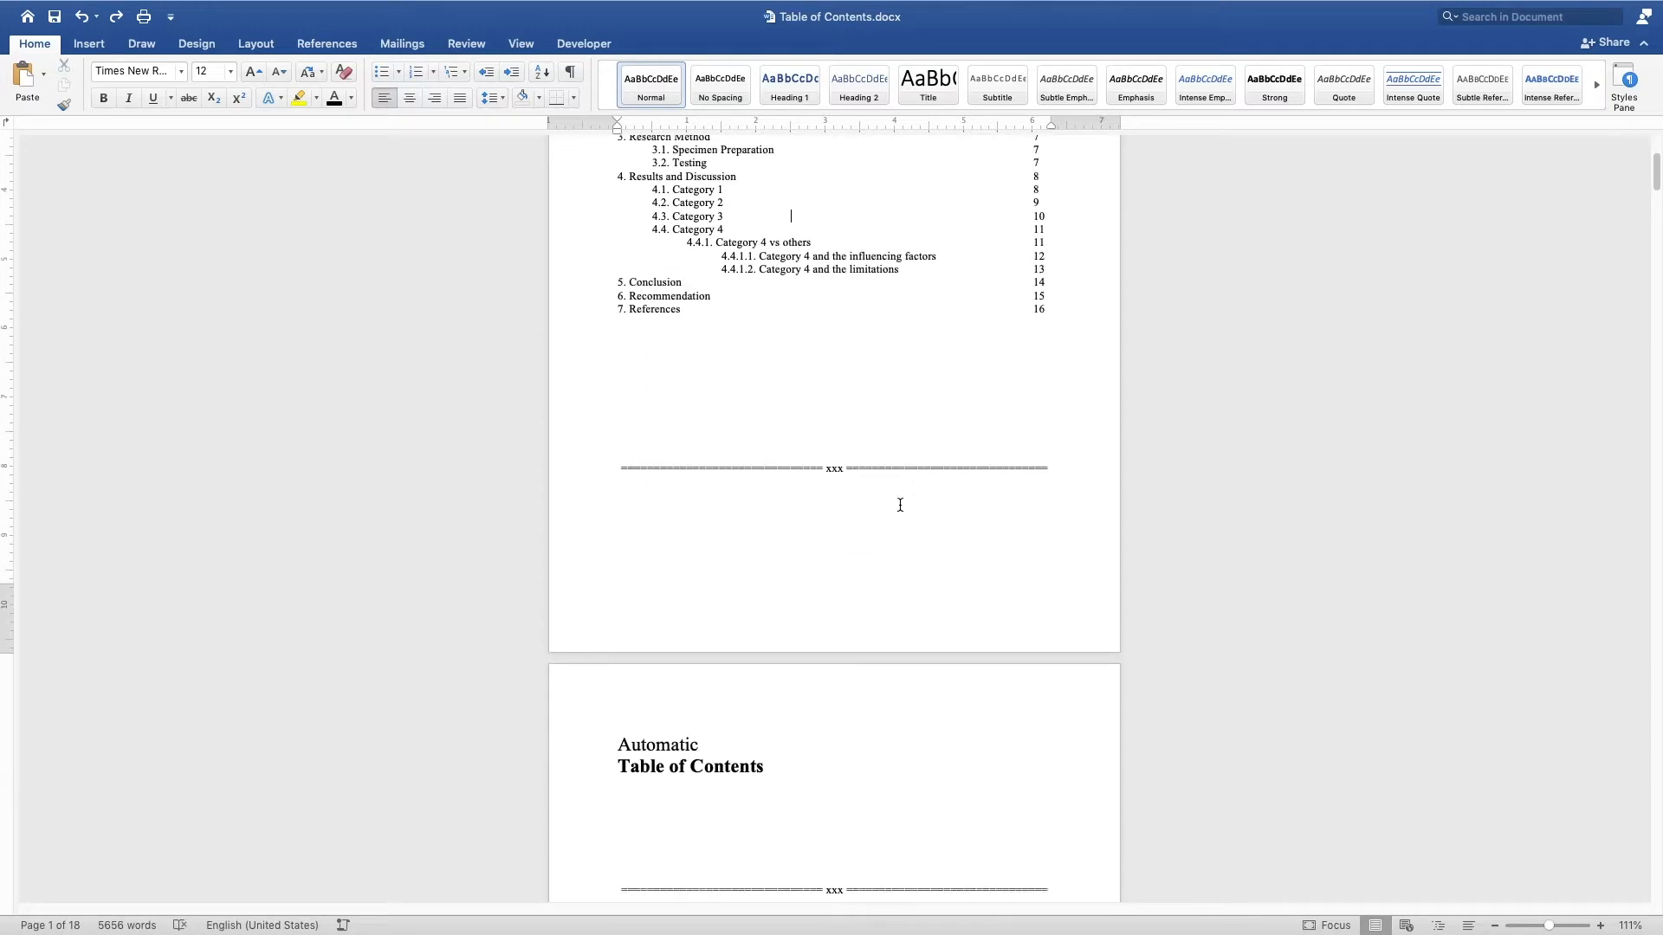
pyautogui.scroll(-15, 902, 500)
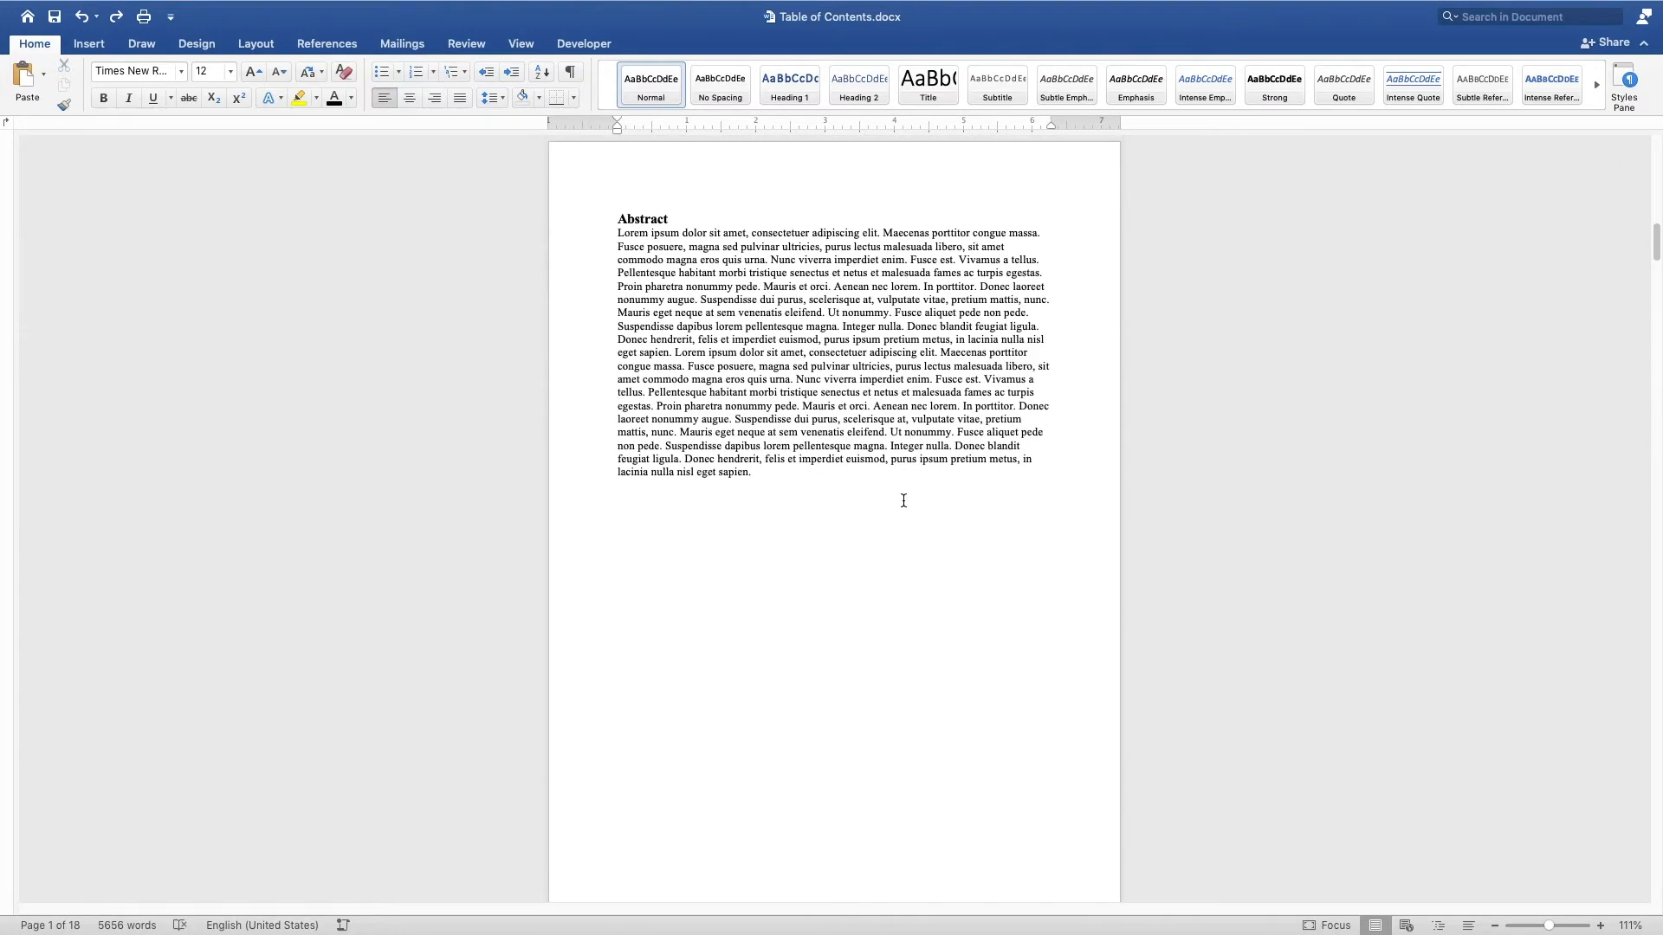
pyautogui.scroll(-15, 1036, 469)
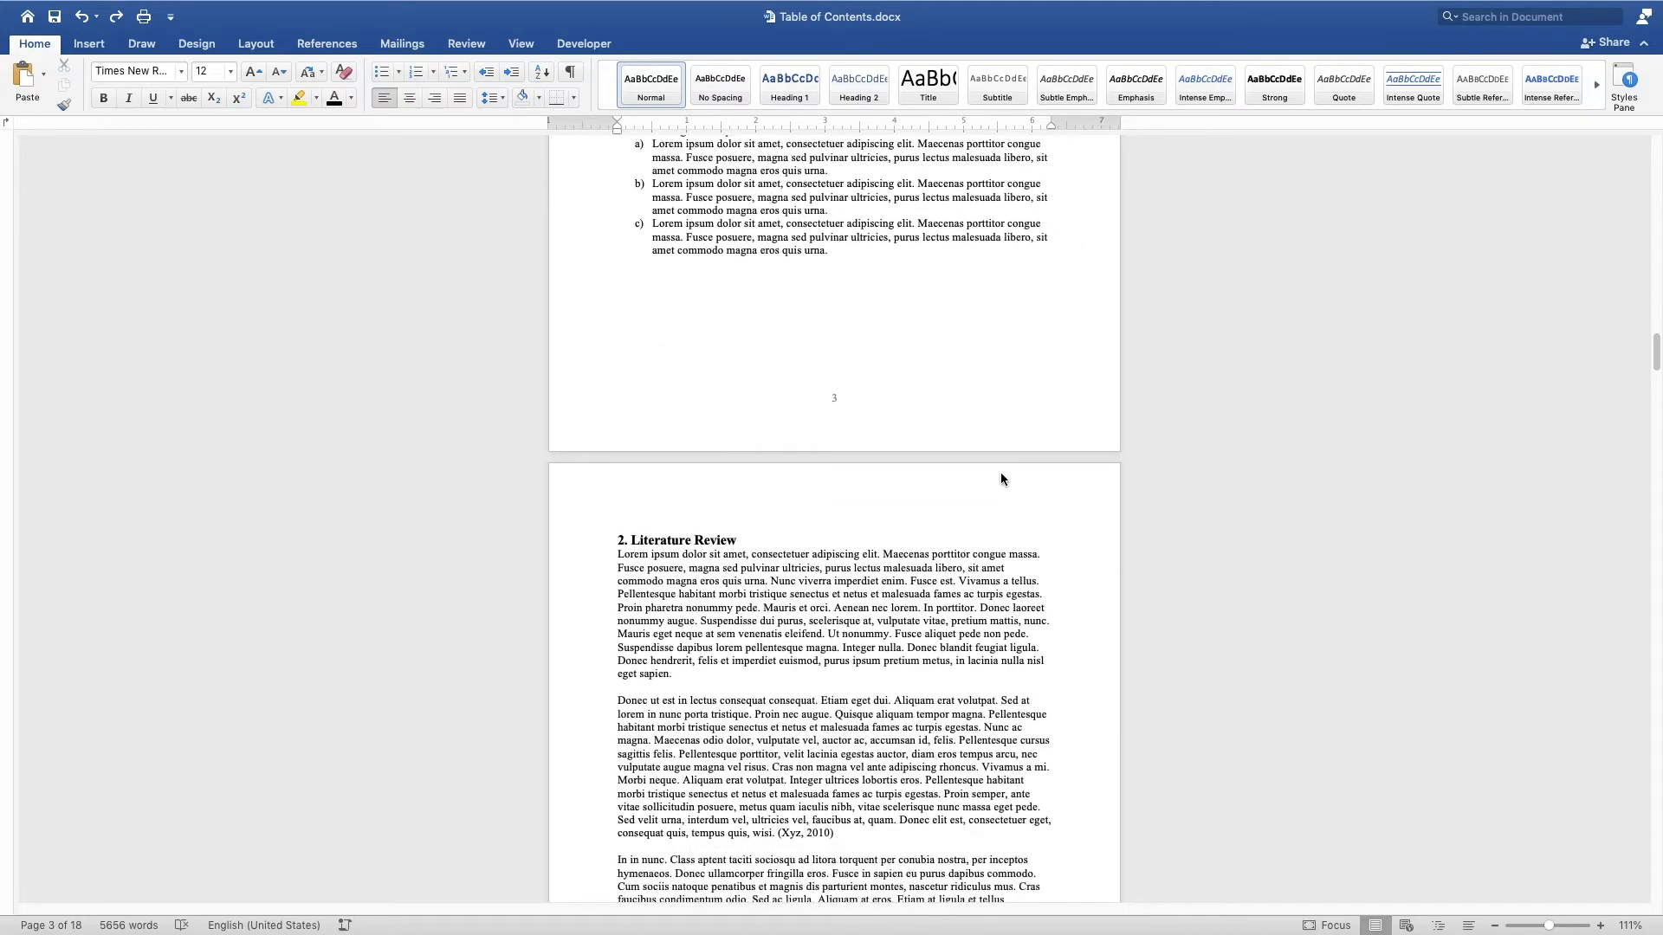
pyautogui.scroll(-15, 998, 472)
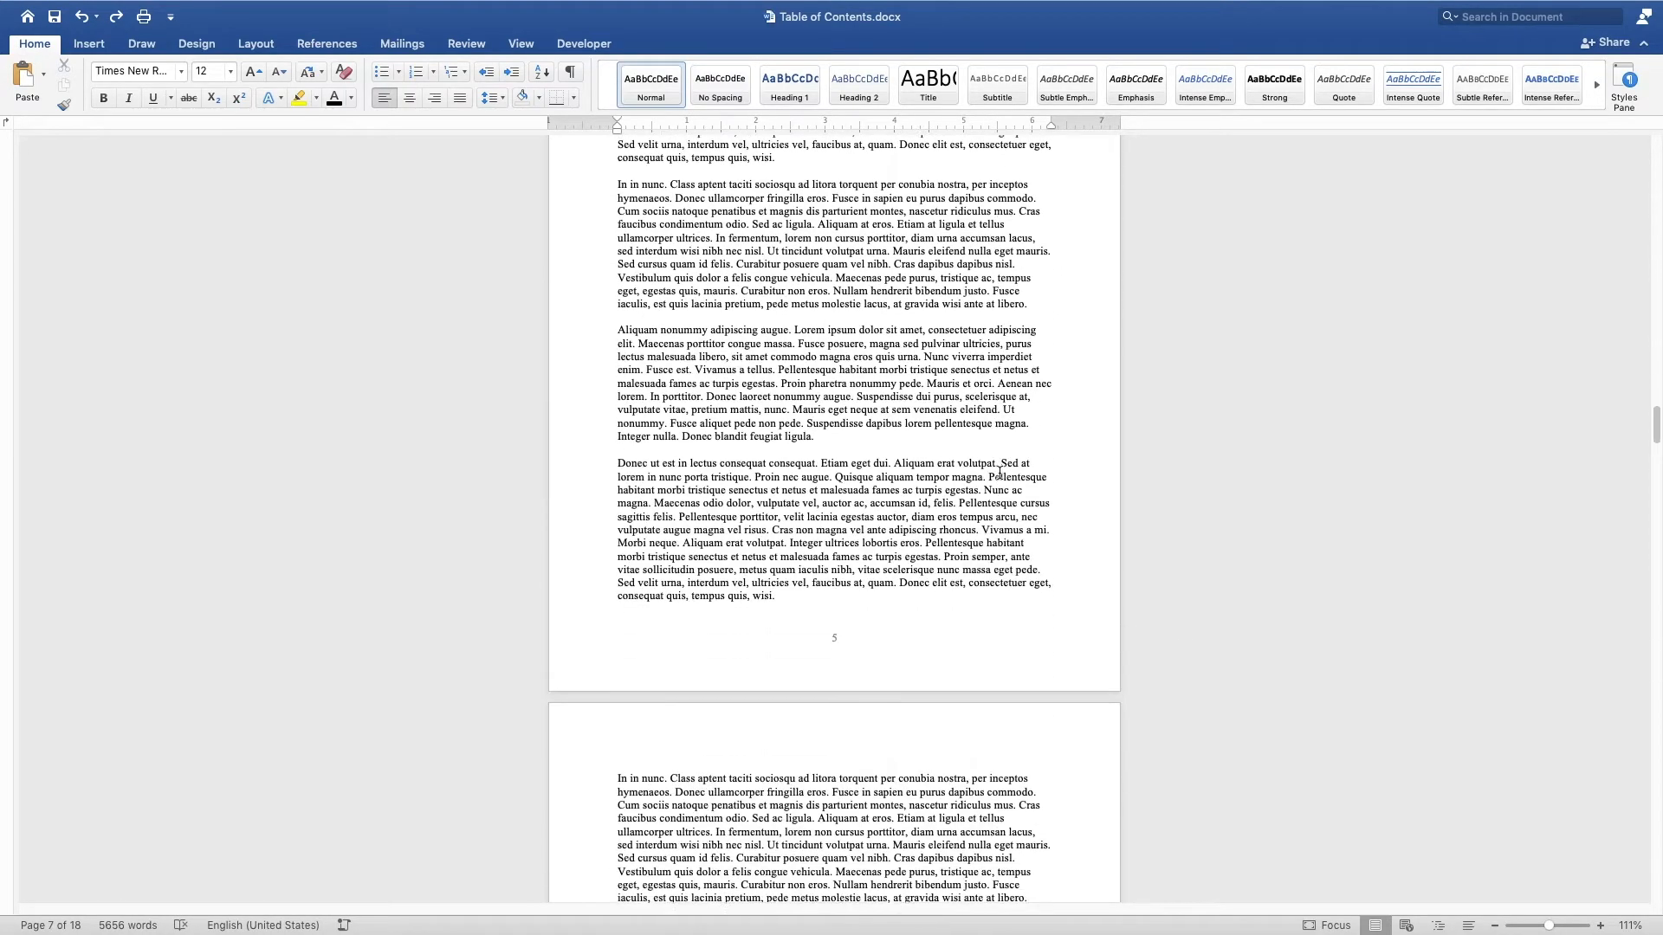
pyautogui.scroll(-15, 997, 474)
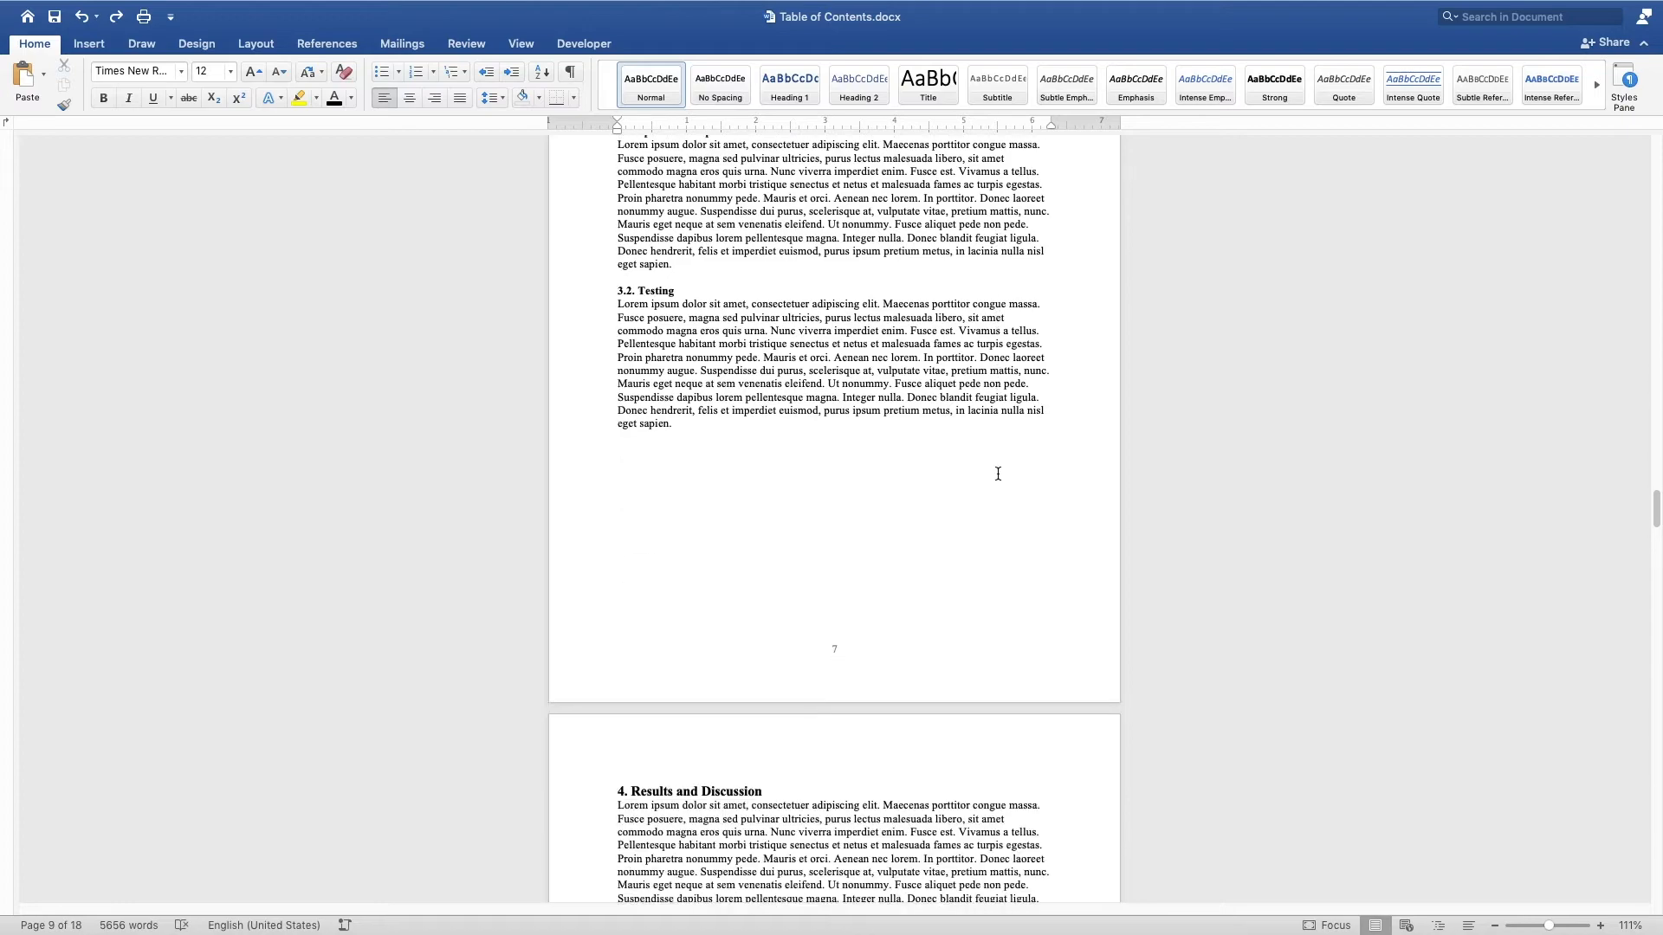
pyautogui.scroll(-12, 998, 472)
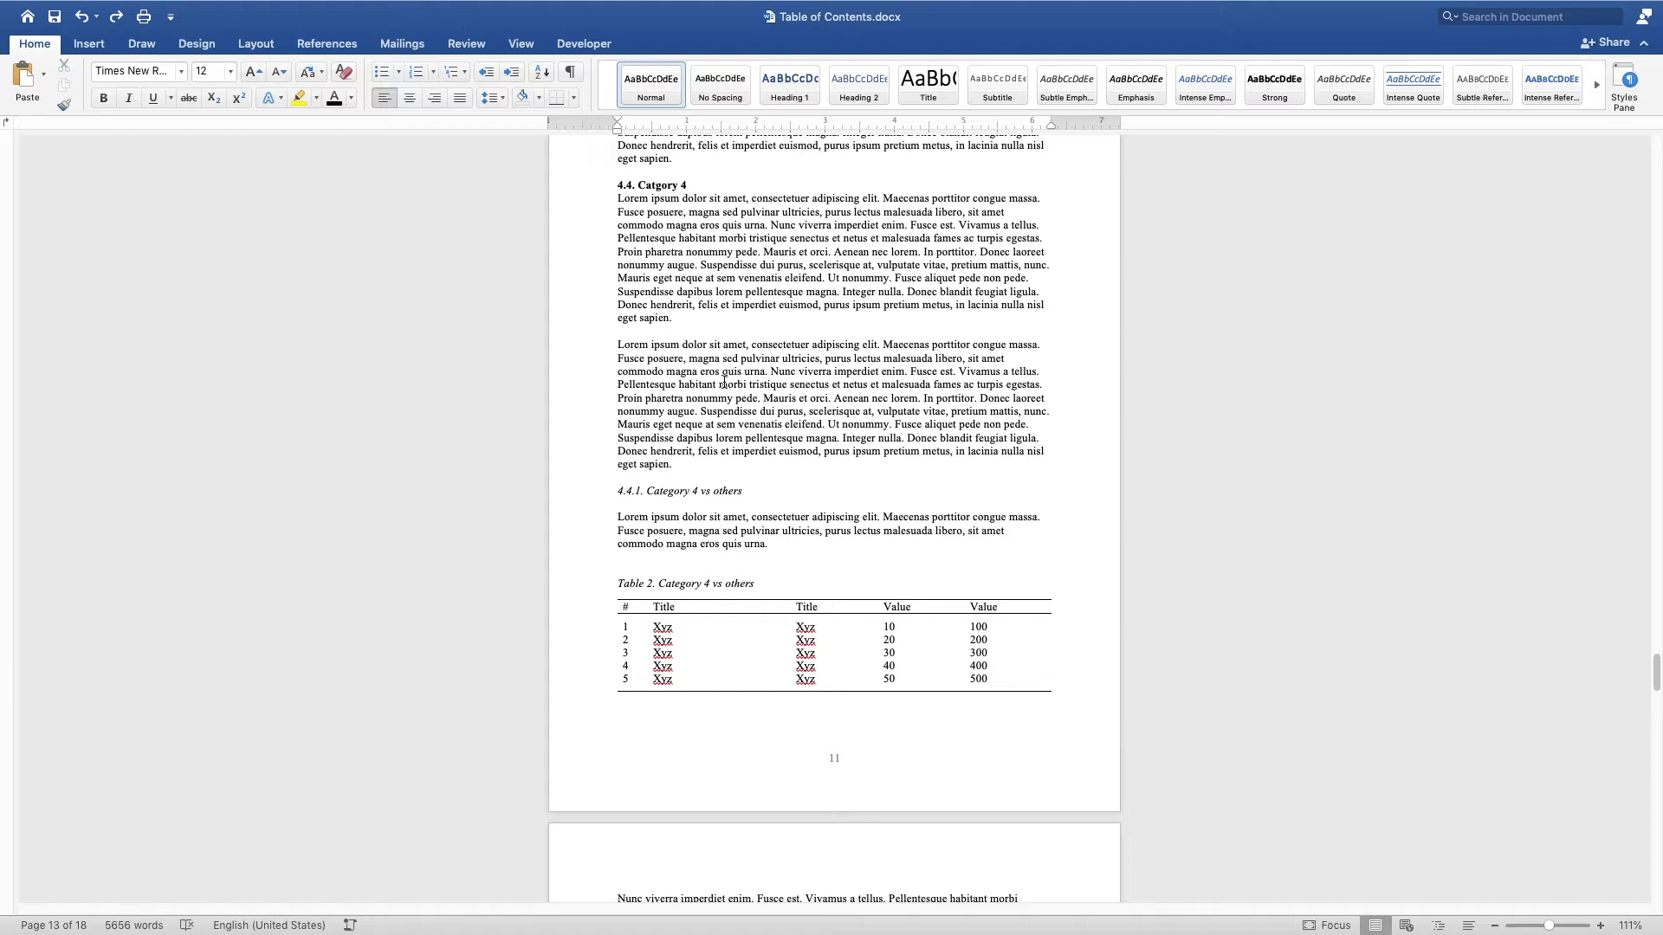
pyautogui.click(615, 199)
pyautogui.keyDown('shift'); pyautogui.click(676, 465); pyautogui.keyUp('shift')
pyautogui.press('cmd+c')
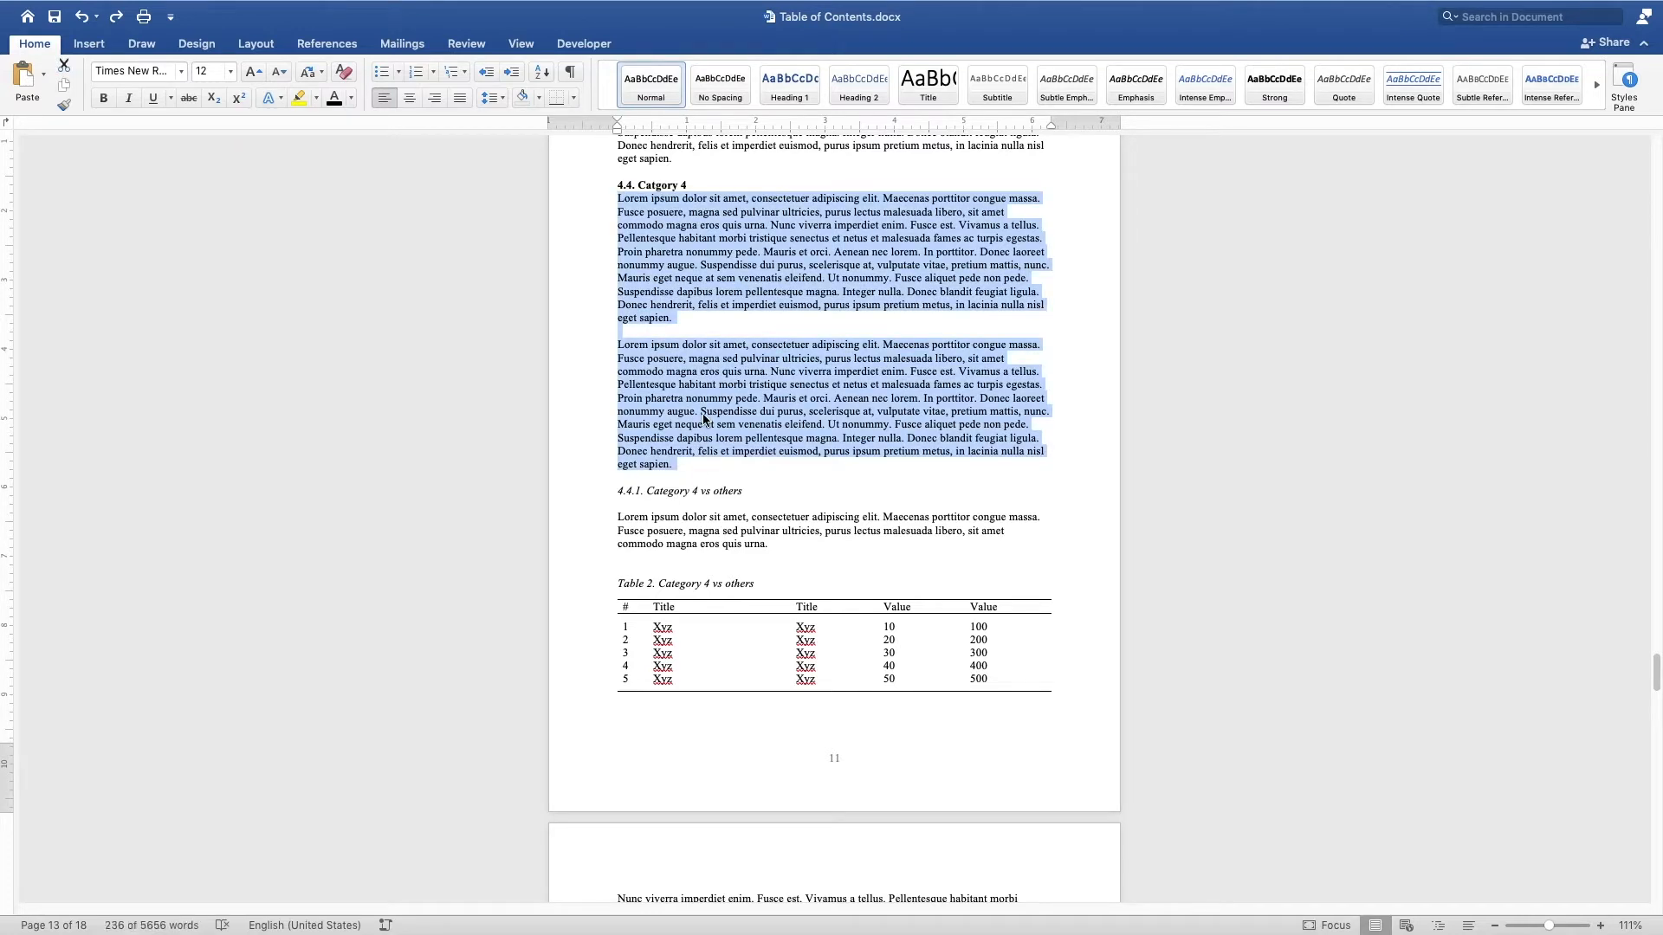
pyautogui.click(706, 469)
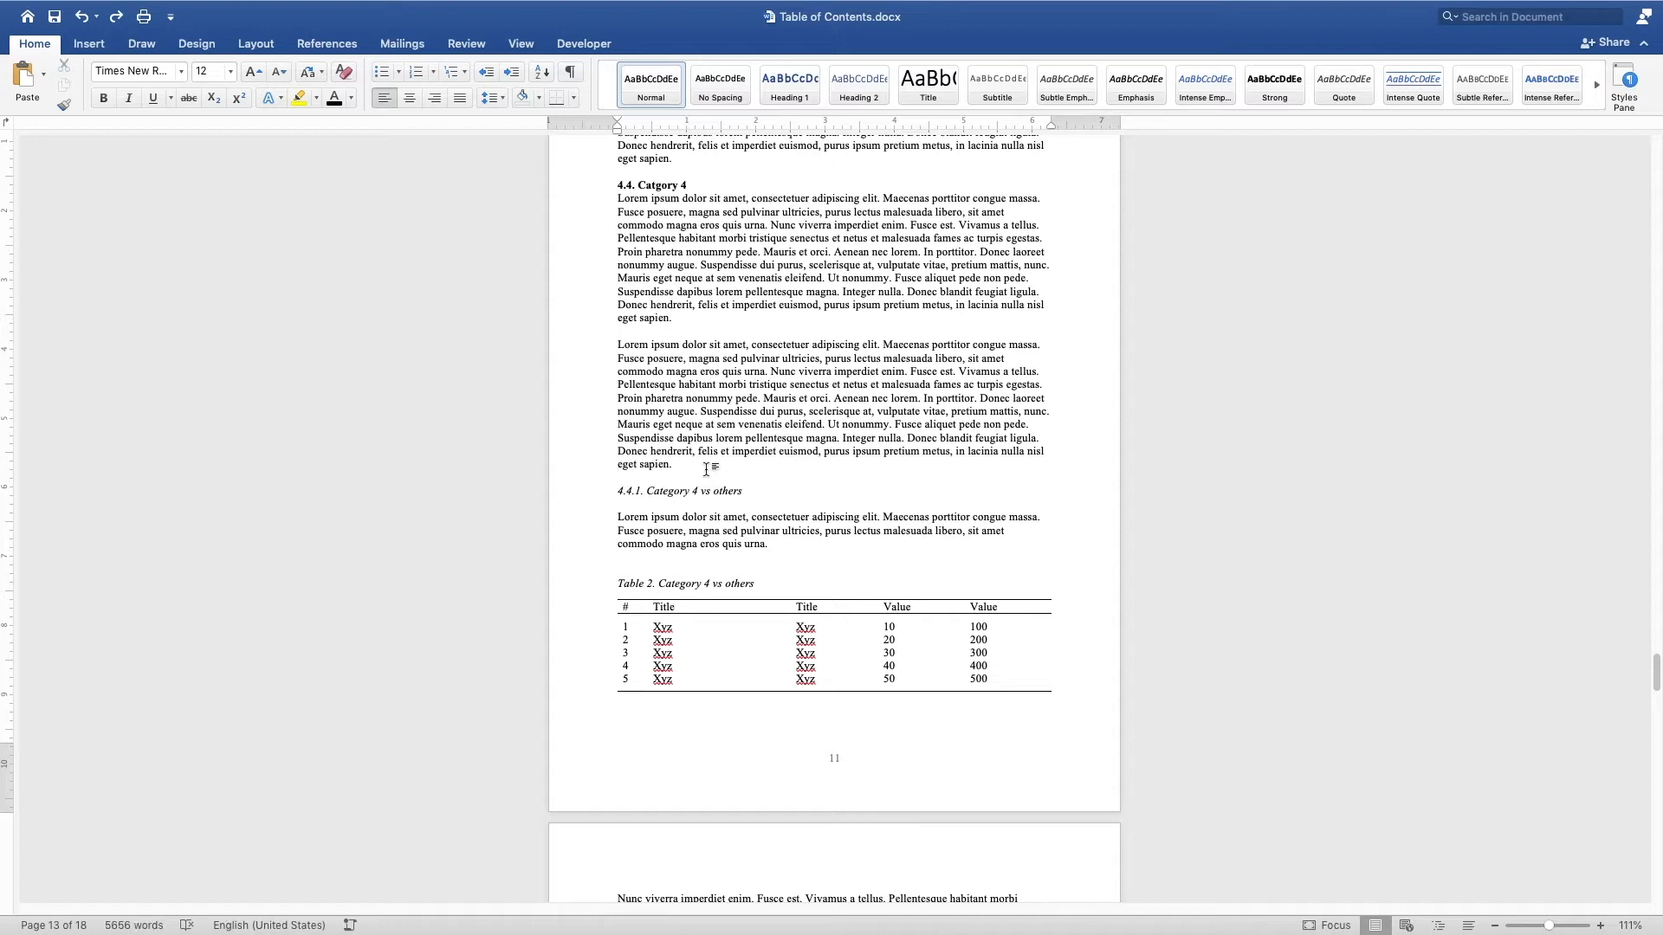
pyautogui.press('Return')
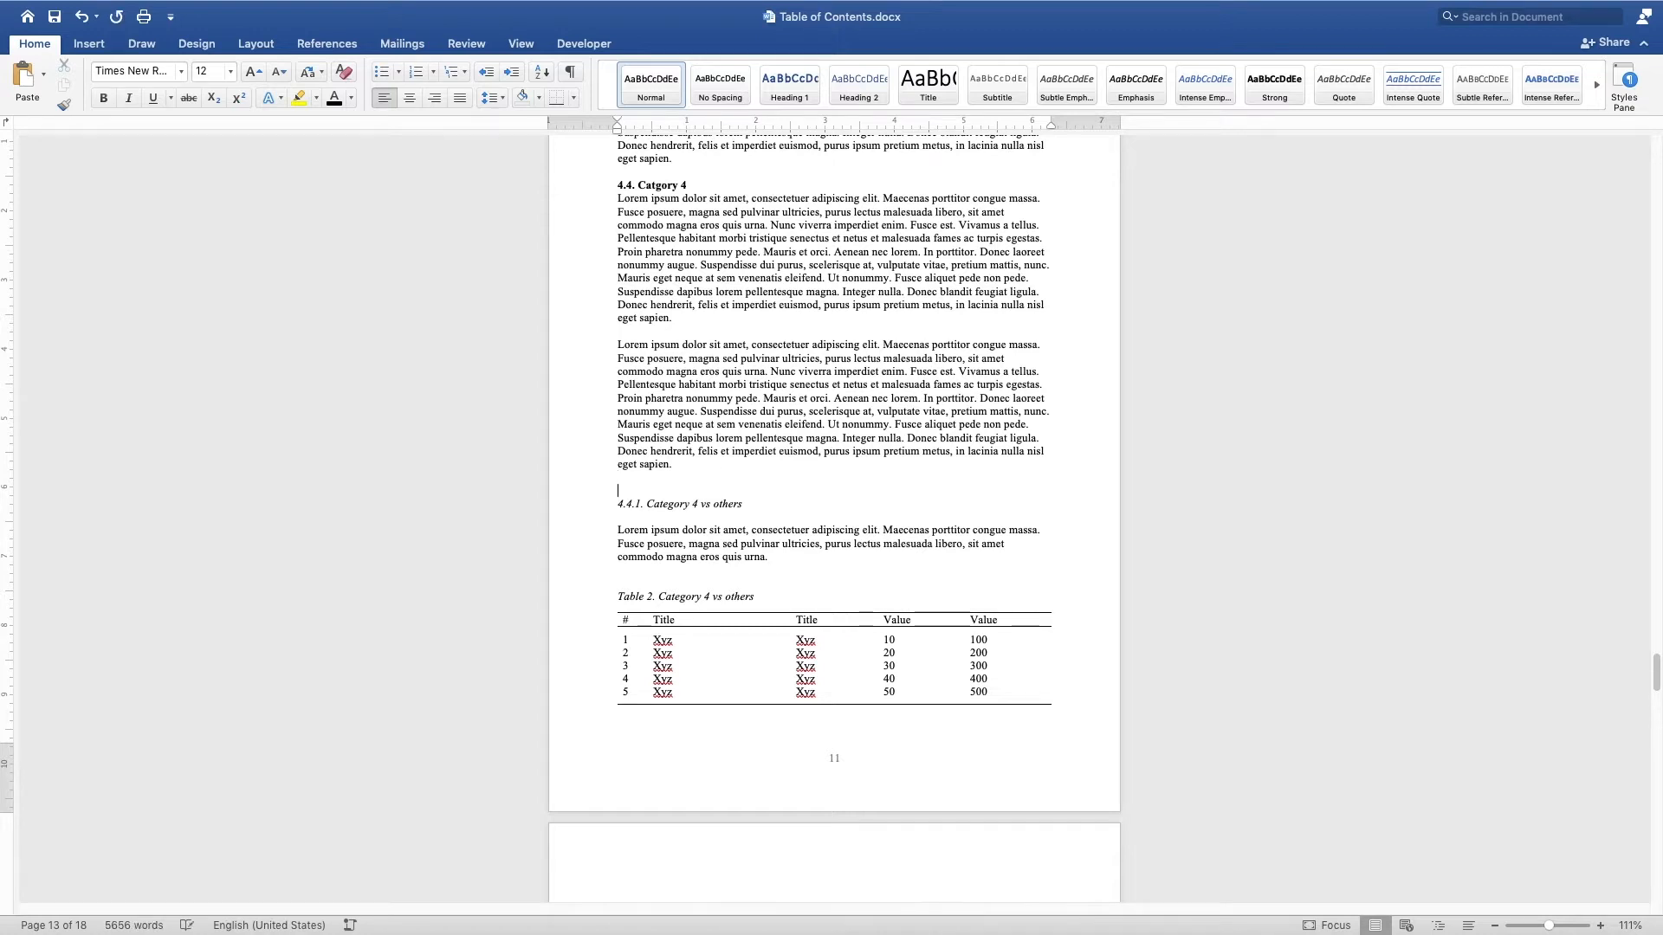
pyautogui.press('cmd+v')
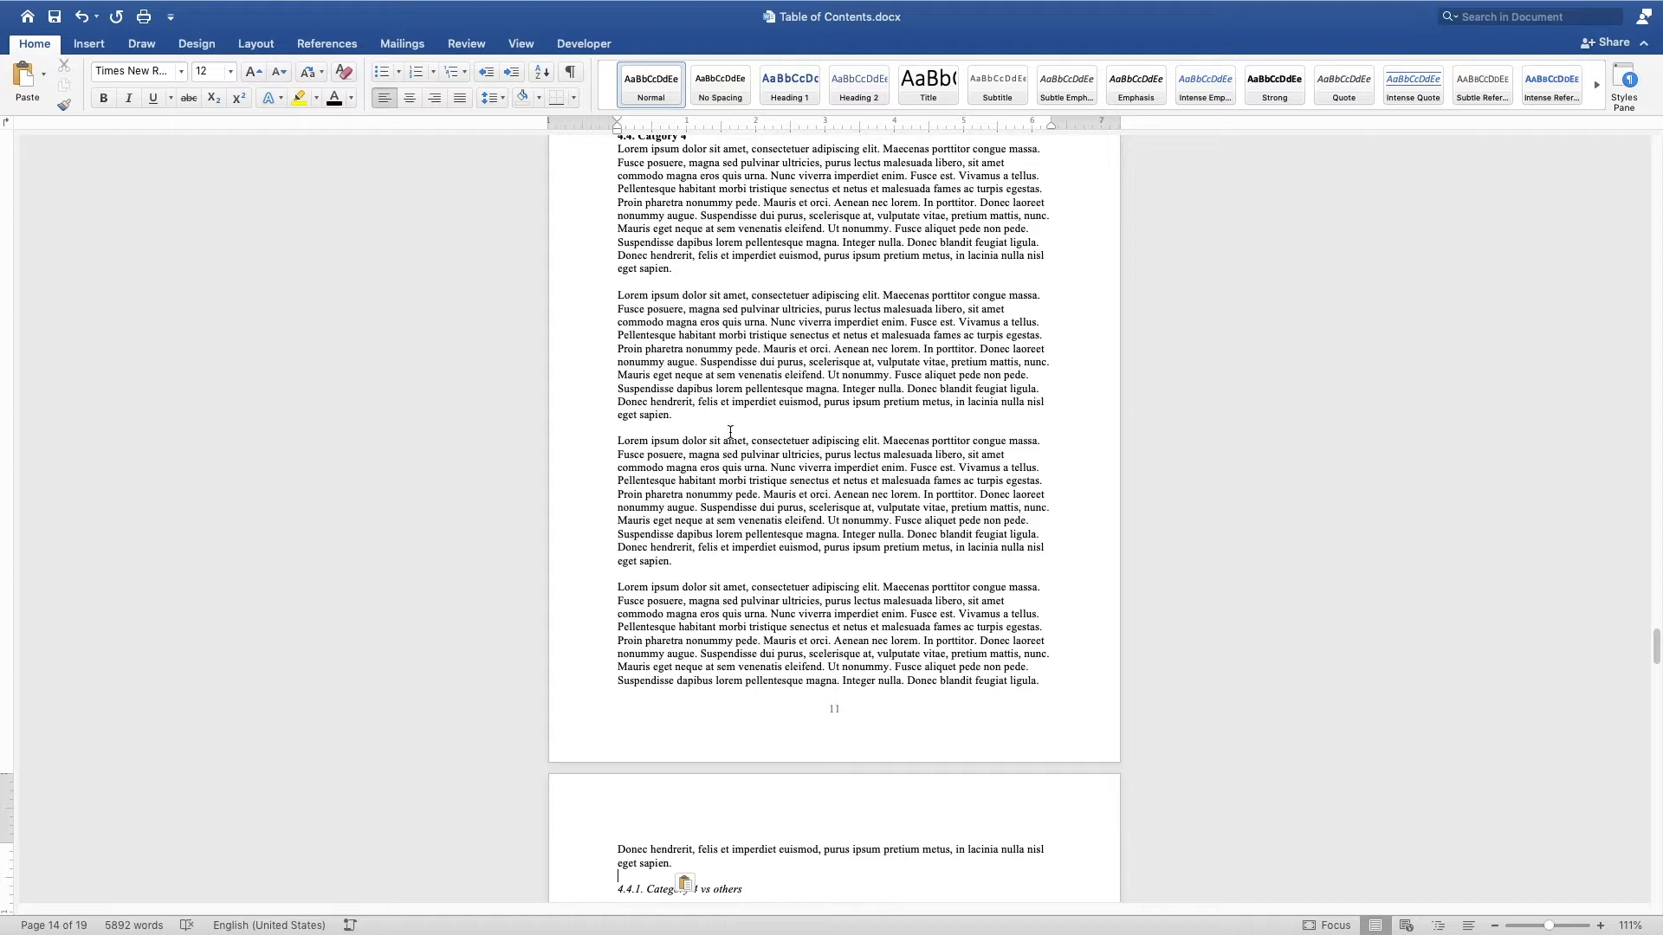
# Step: Examine which pages the headings from 4.4.1 through 5. Conclusion fall on after the inserted text
pyautogui.scroll(-3, 735, 446)
pyautogui.scroll(-2, 736, 442)
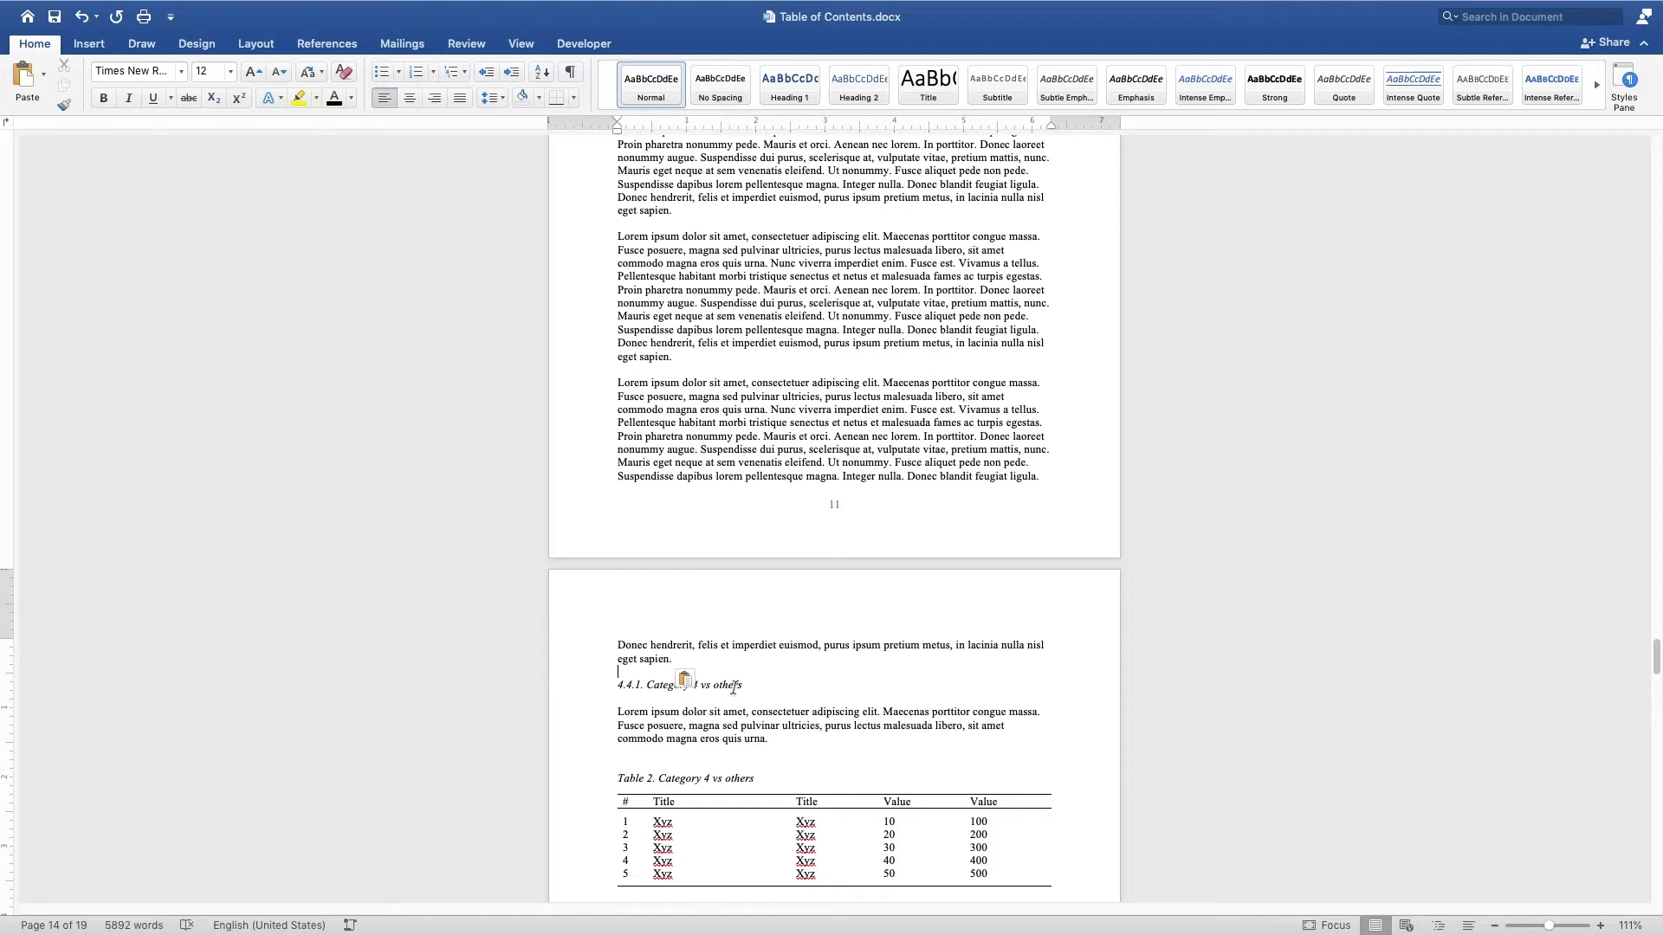
pyautogui.scroll(-3, 732, 688)
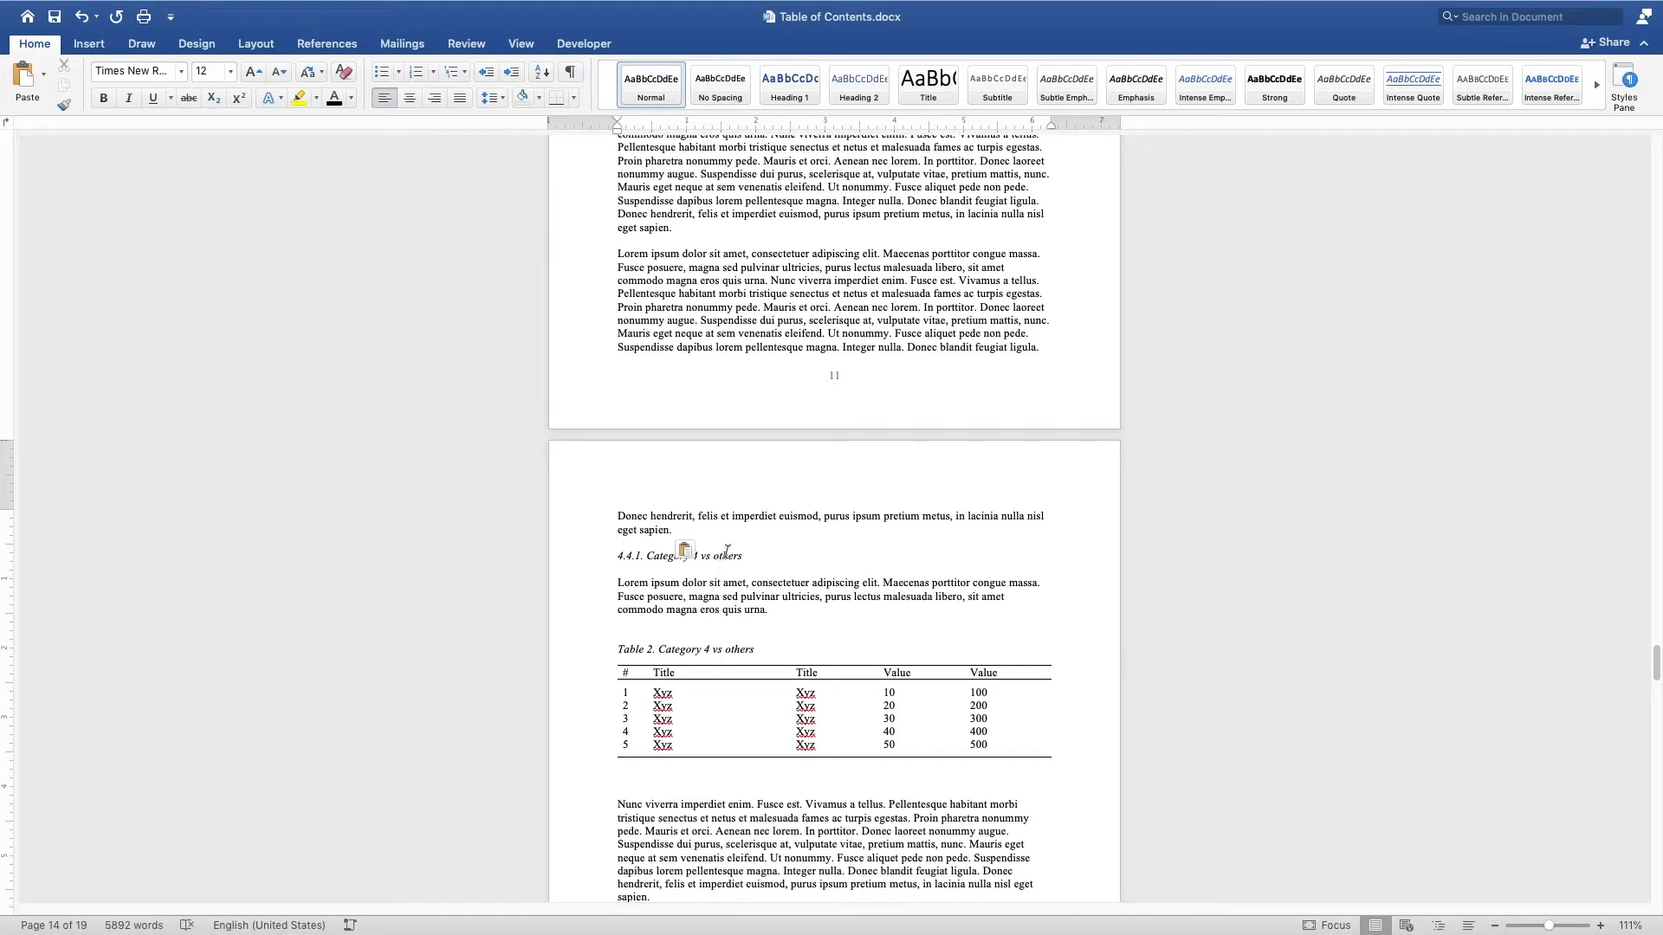
pyautogui.scroll(-6, 758, 617)
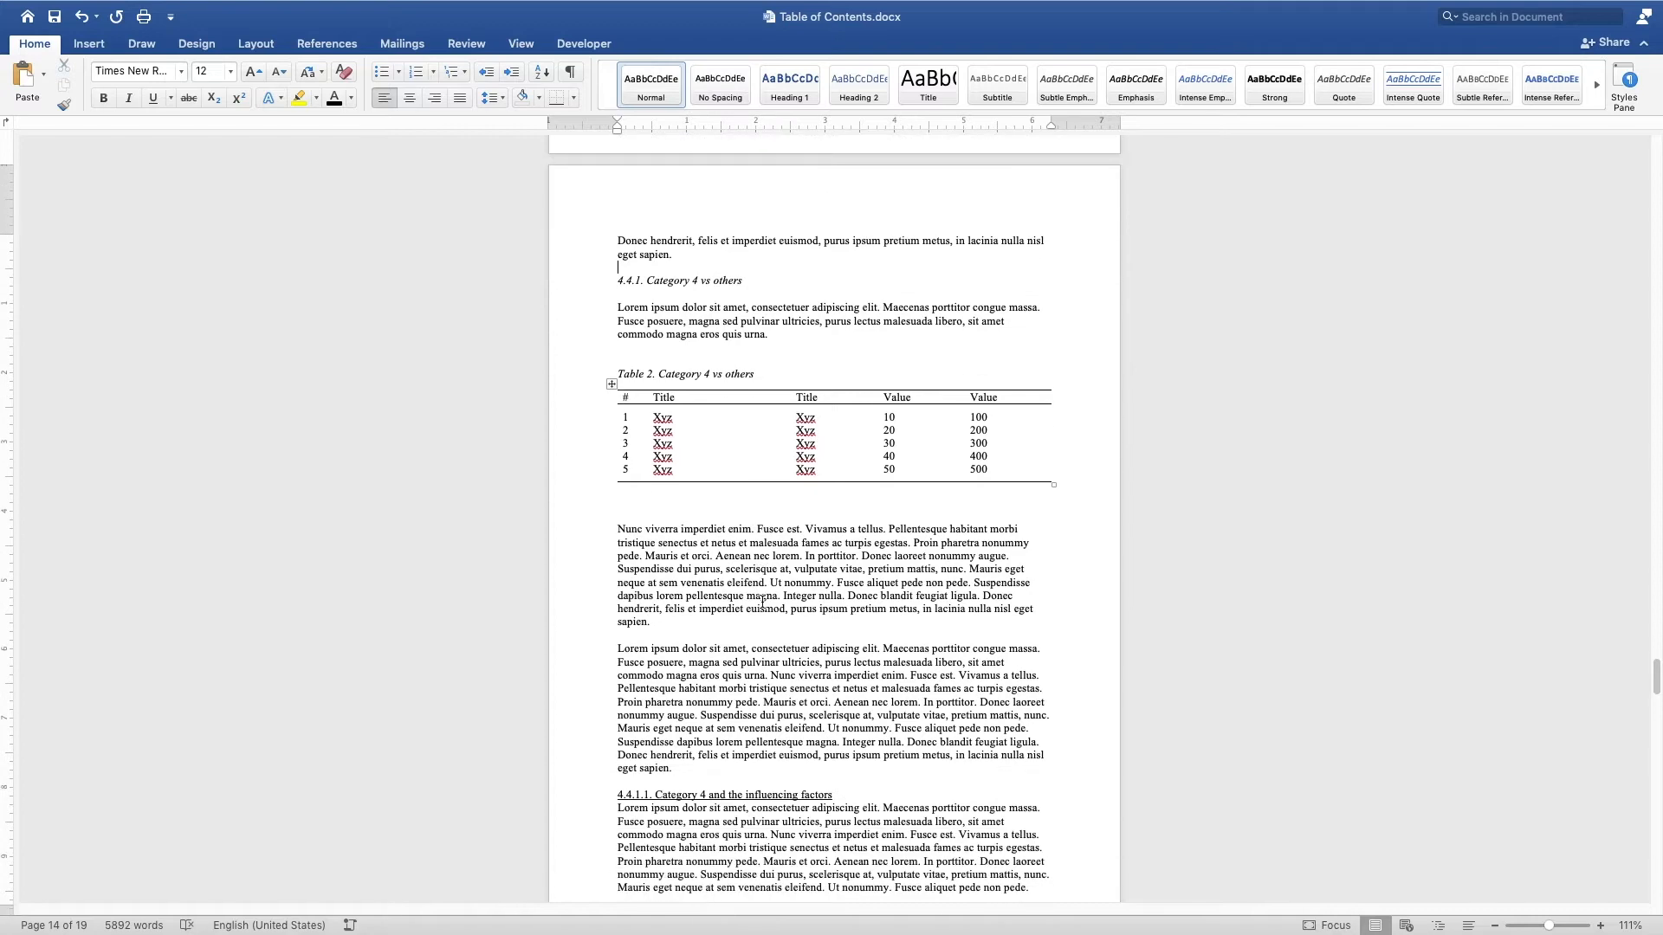
pyautogui.scroll(-4, 762, 602)
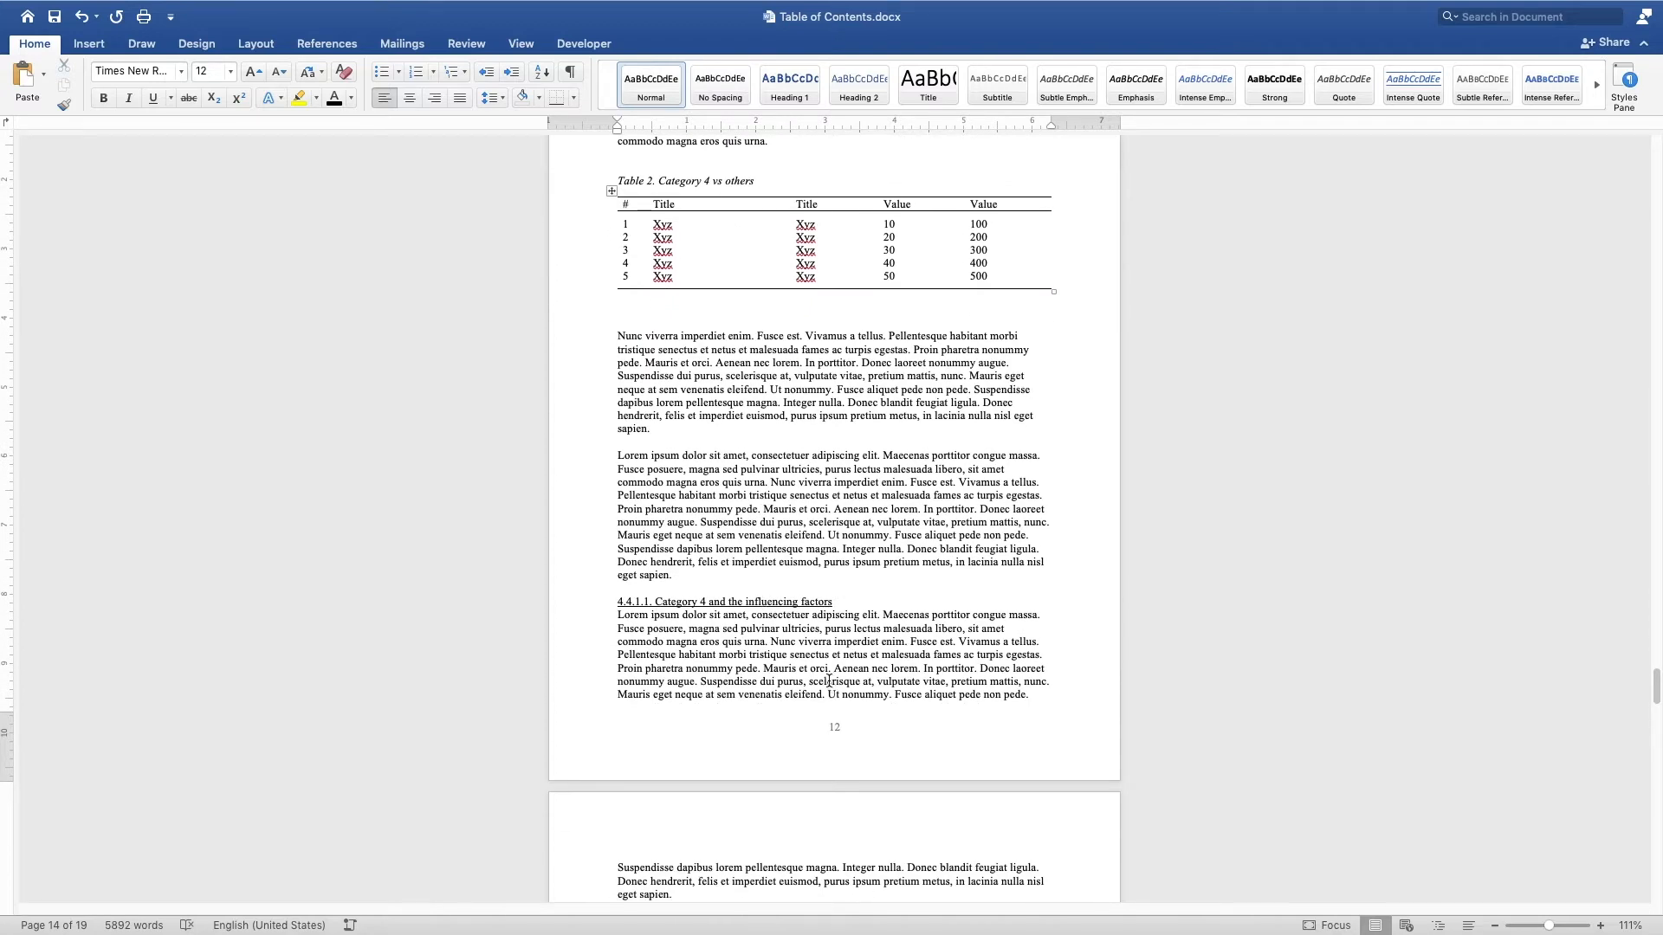
pyautogui.scroll(-7, 795, 641)
pyautogui.scroll(-15, 795, 620)
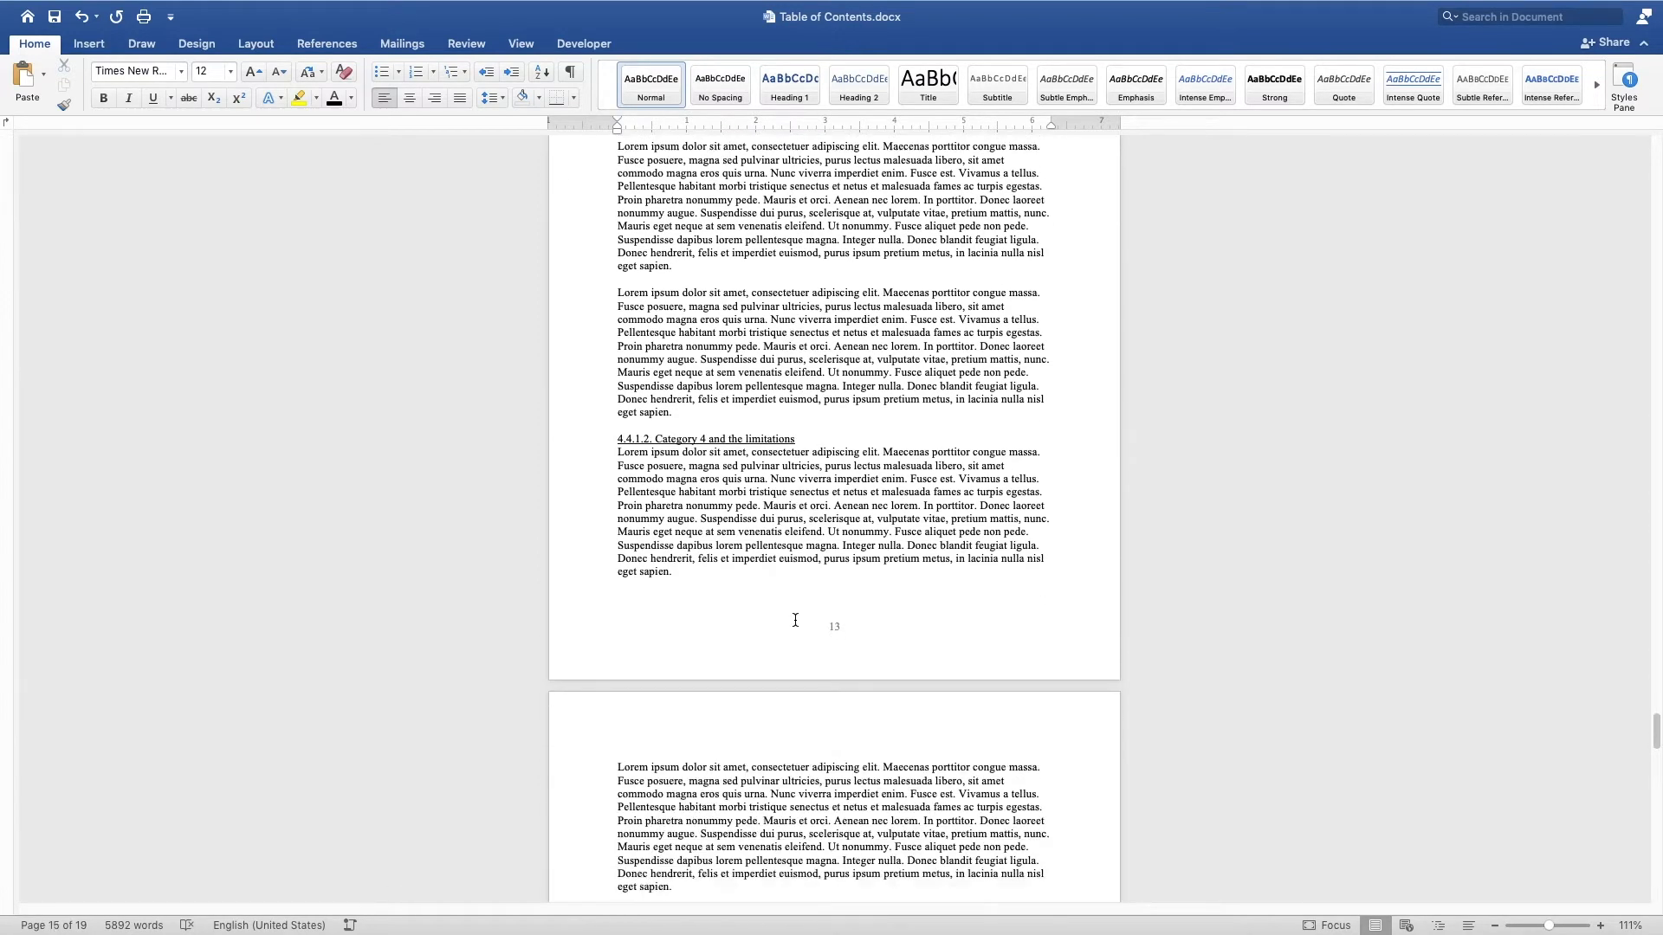
pyautogui.scroll(-15, 795, 619)
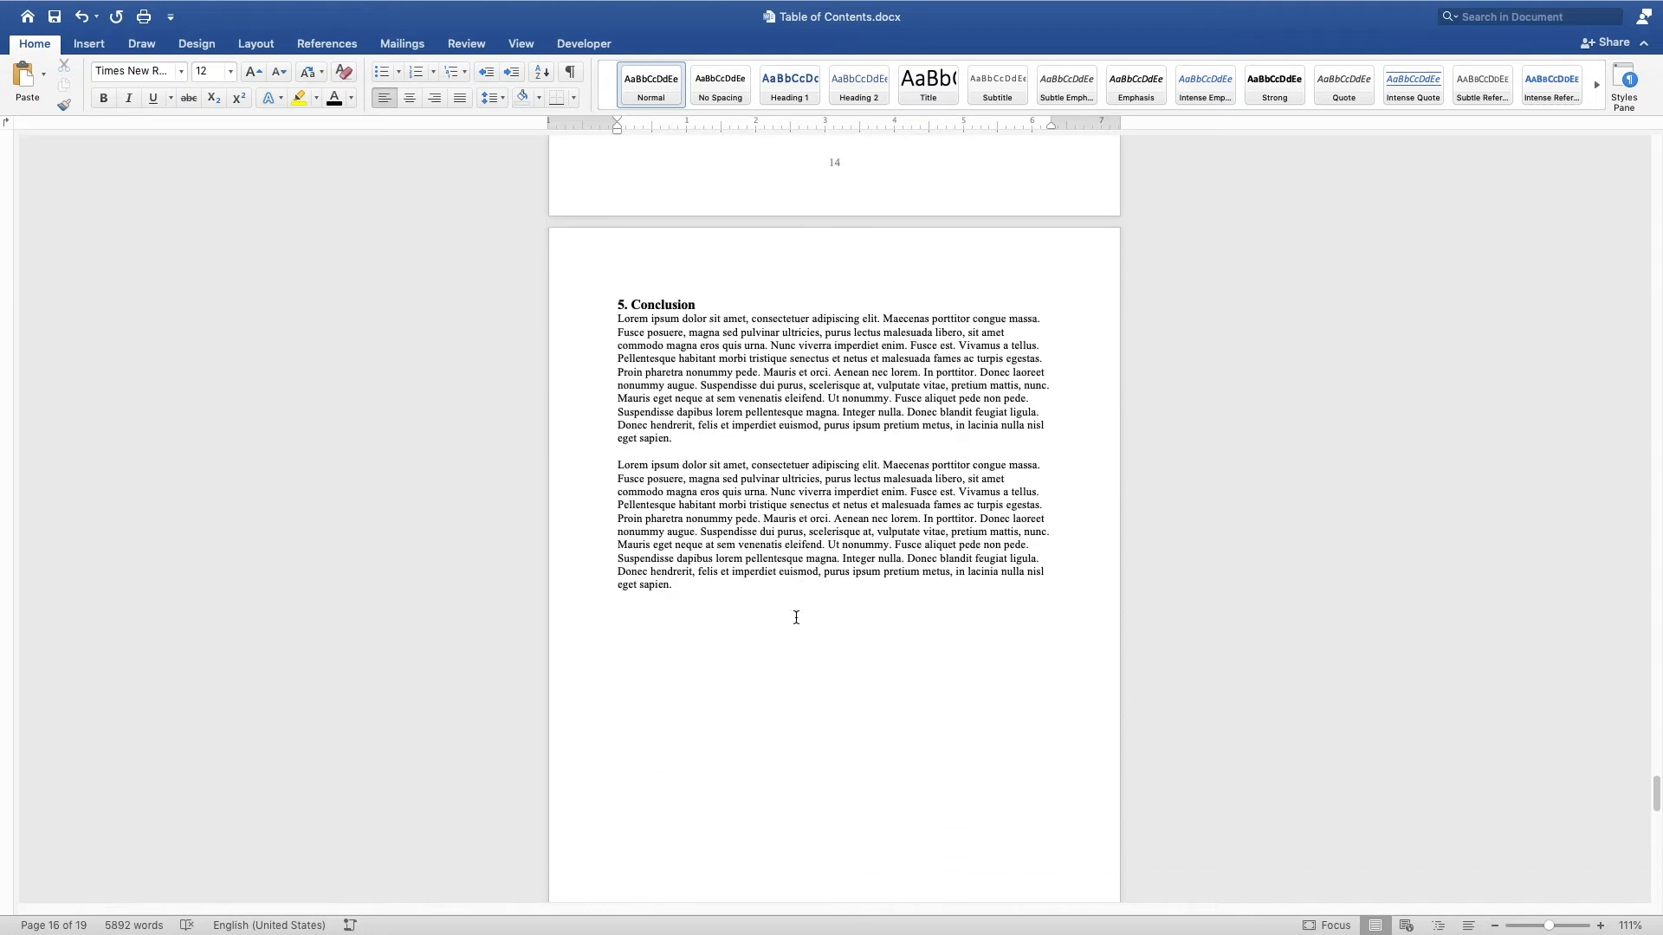
pyautogui.scroll(5, 672, 338)
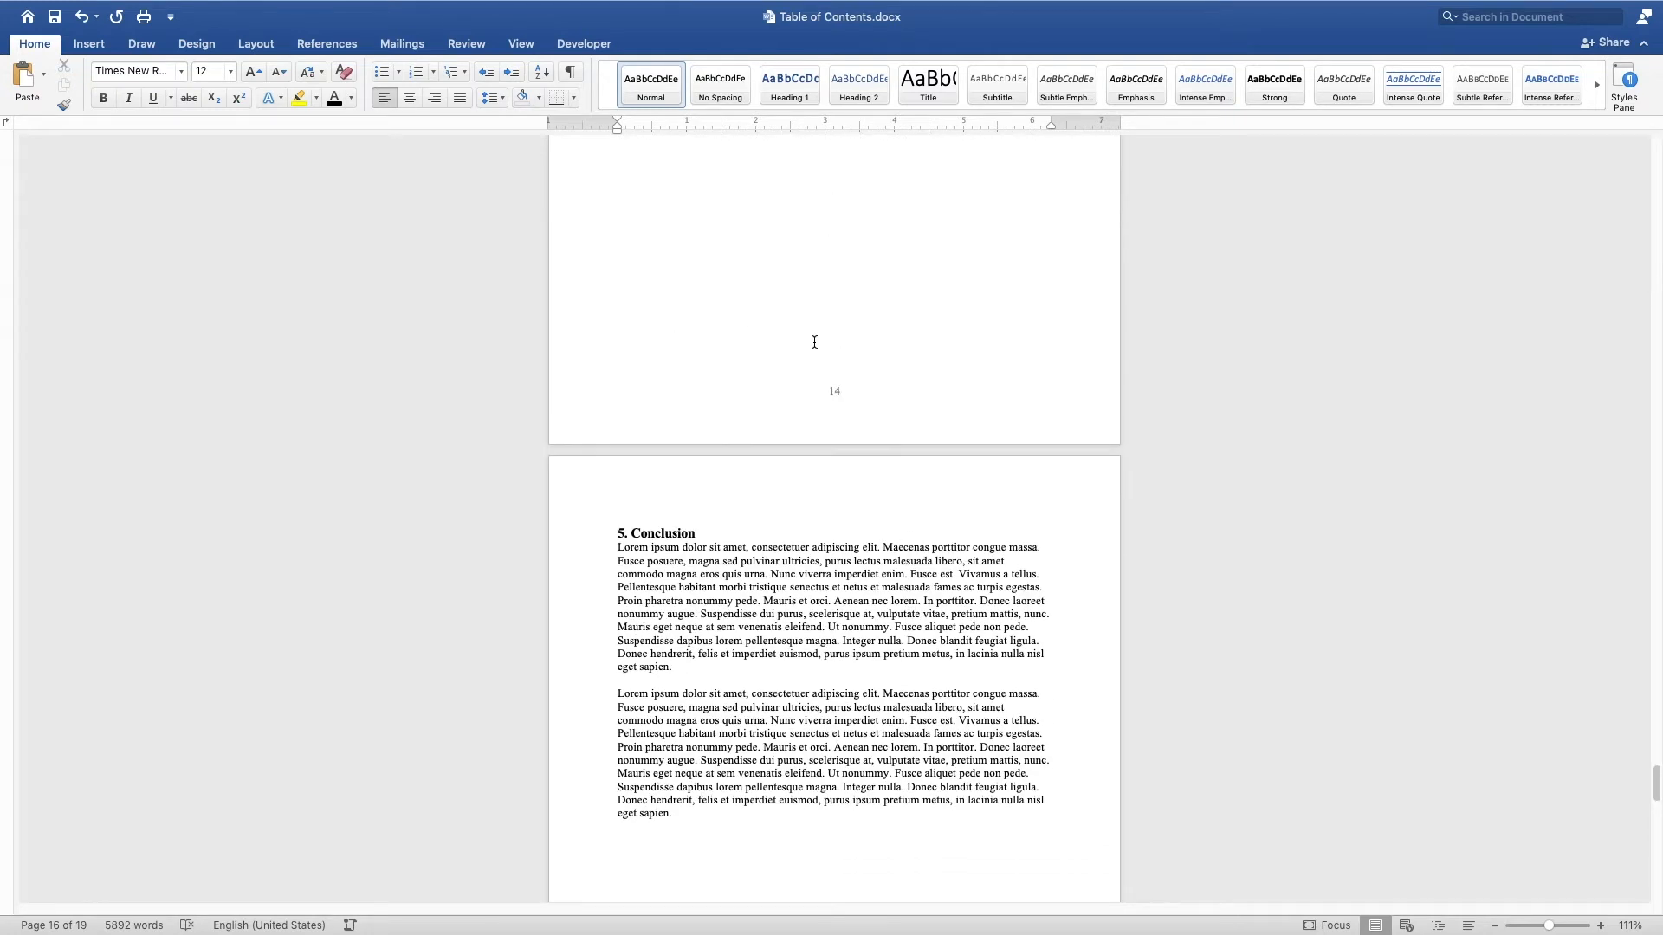
pyautogui.scroll(-10, 771, 593)
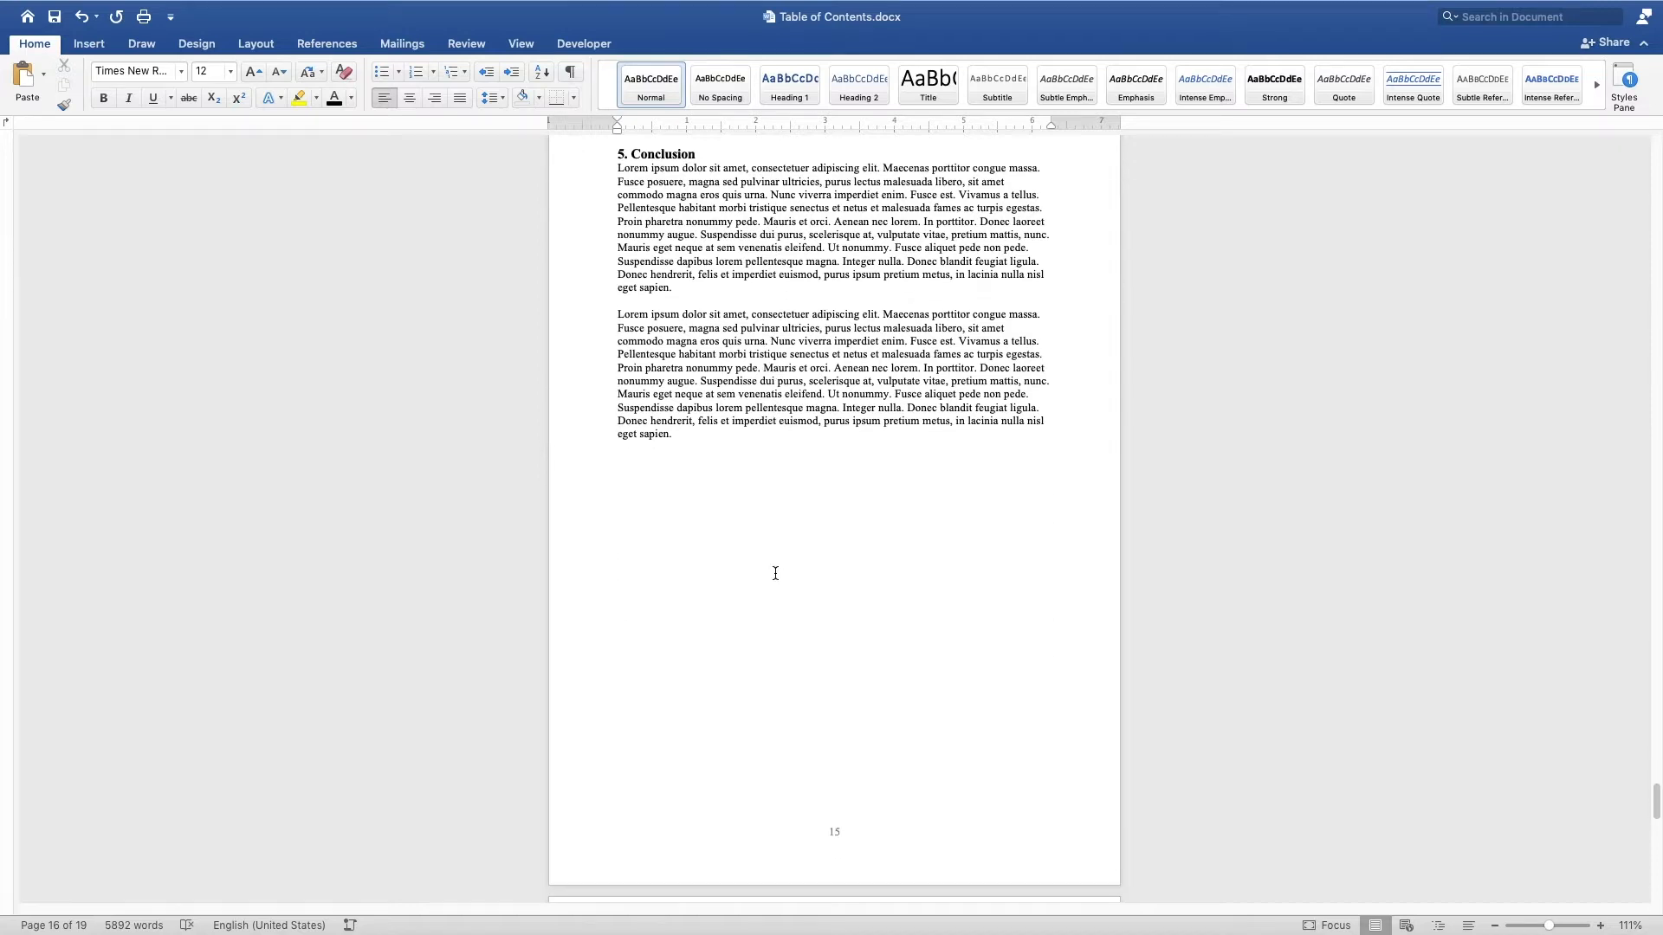
# Step: Examine which pages the Conclusion, Recommendations and References headings fall on, and return to the manual table of contents
pyautogui.scroll(-4, 776, 570)
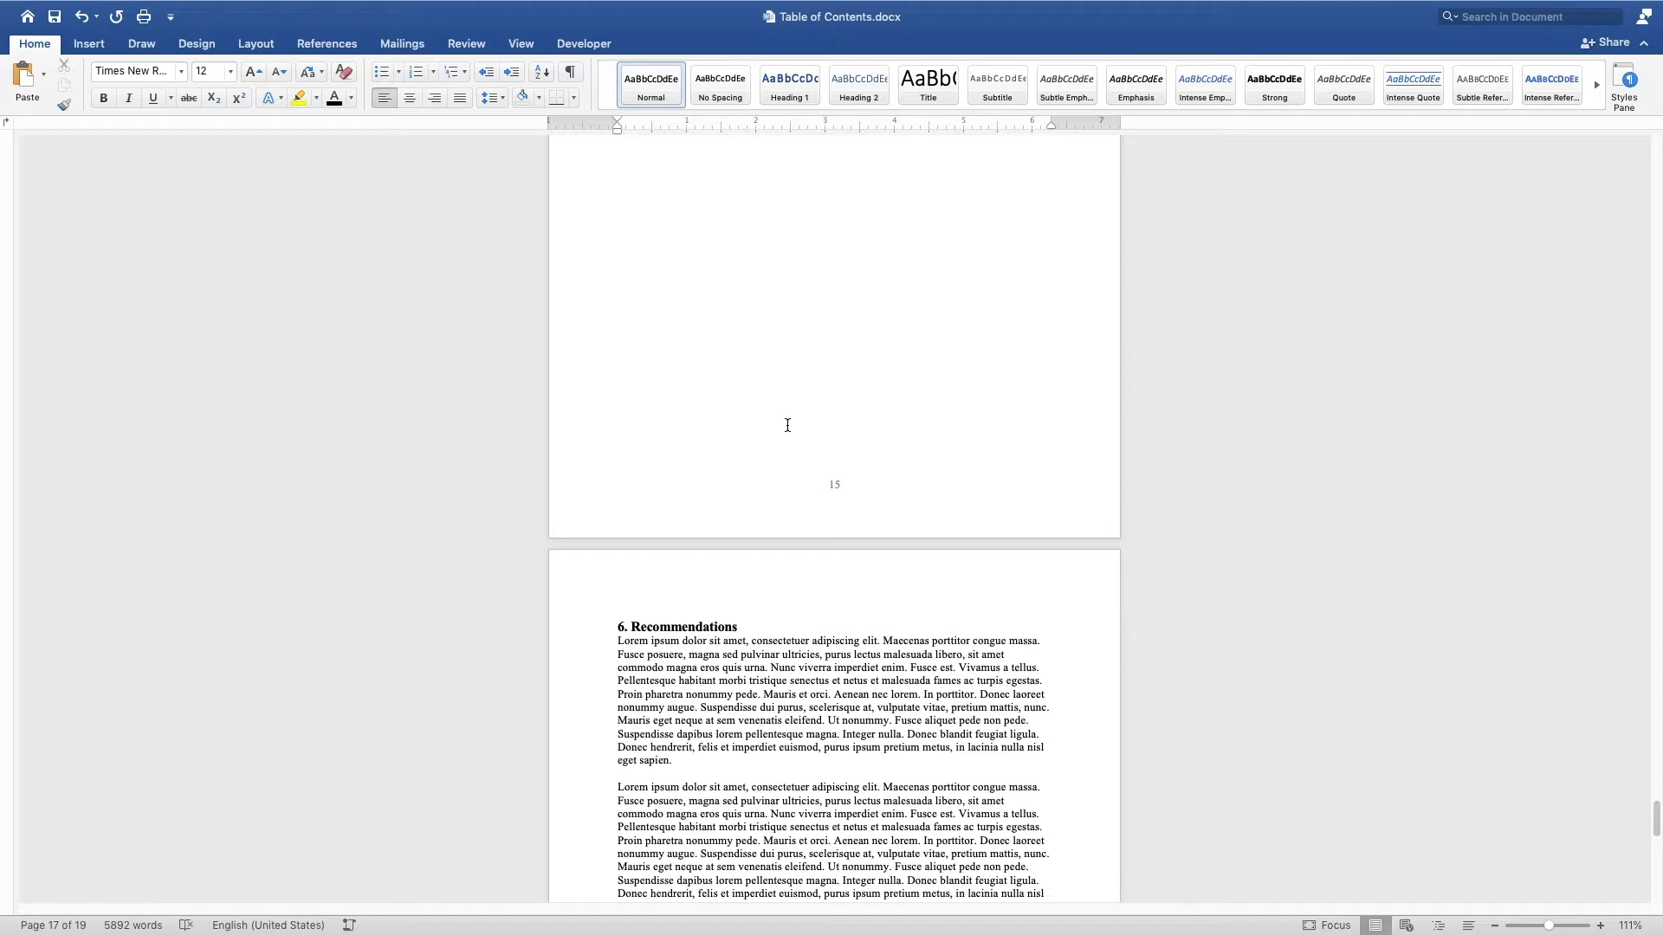
pyautogui.scroll(-8, 777, 603)
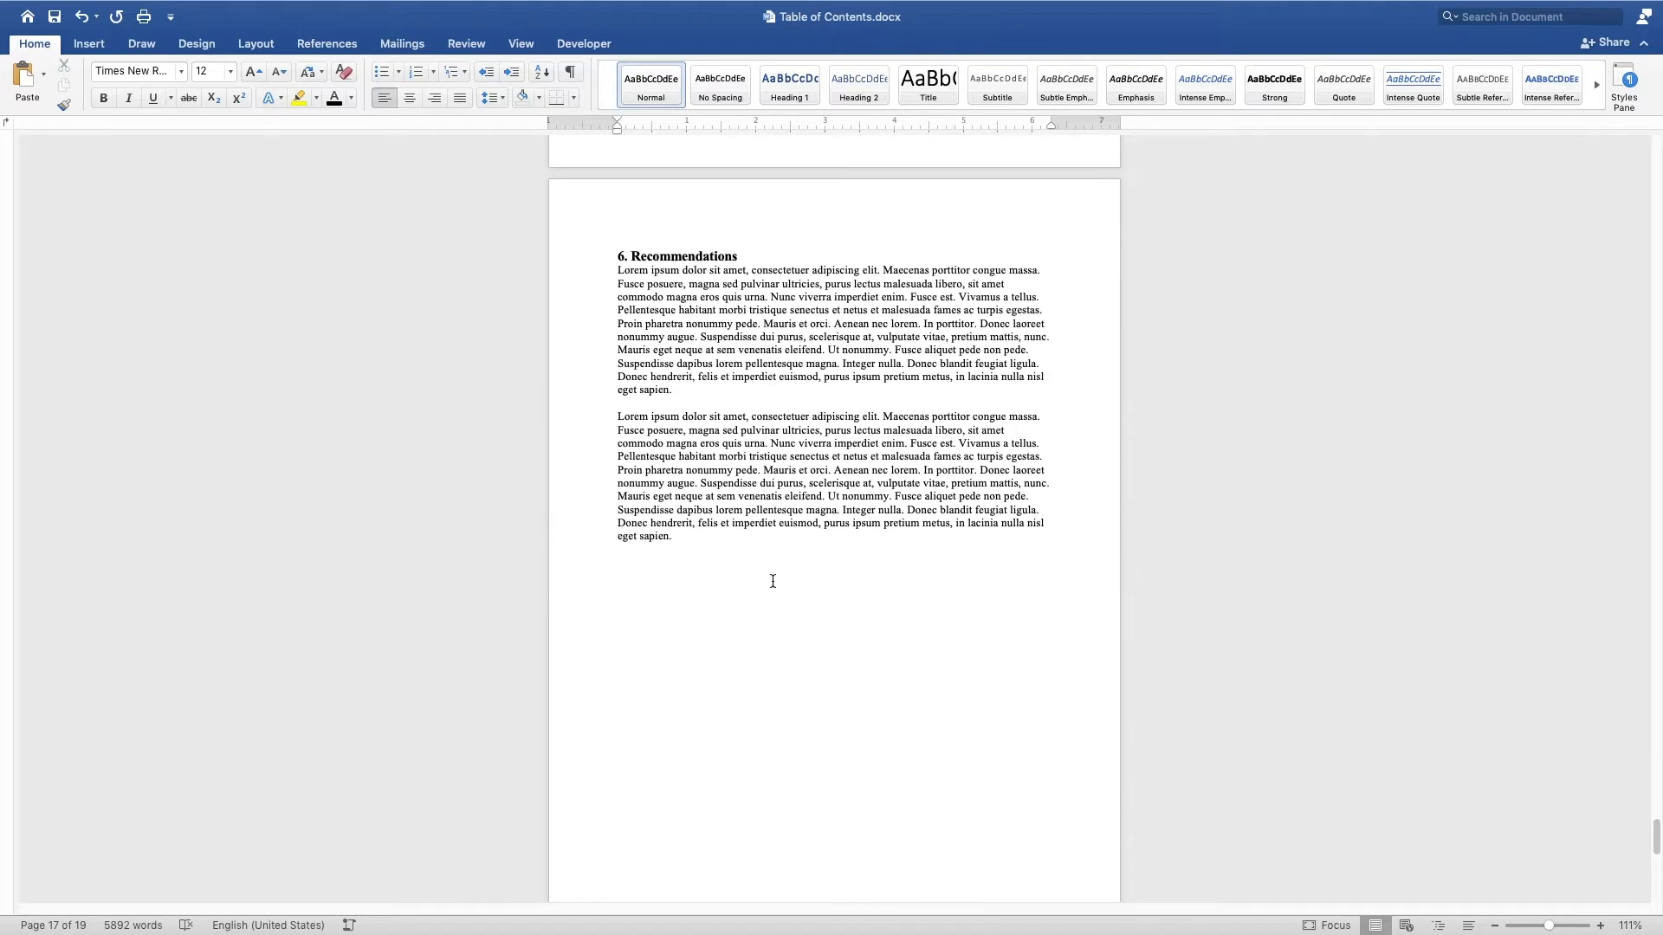
pyautogui.scroll(-2, 772, 582)
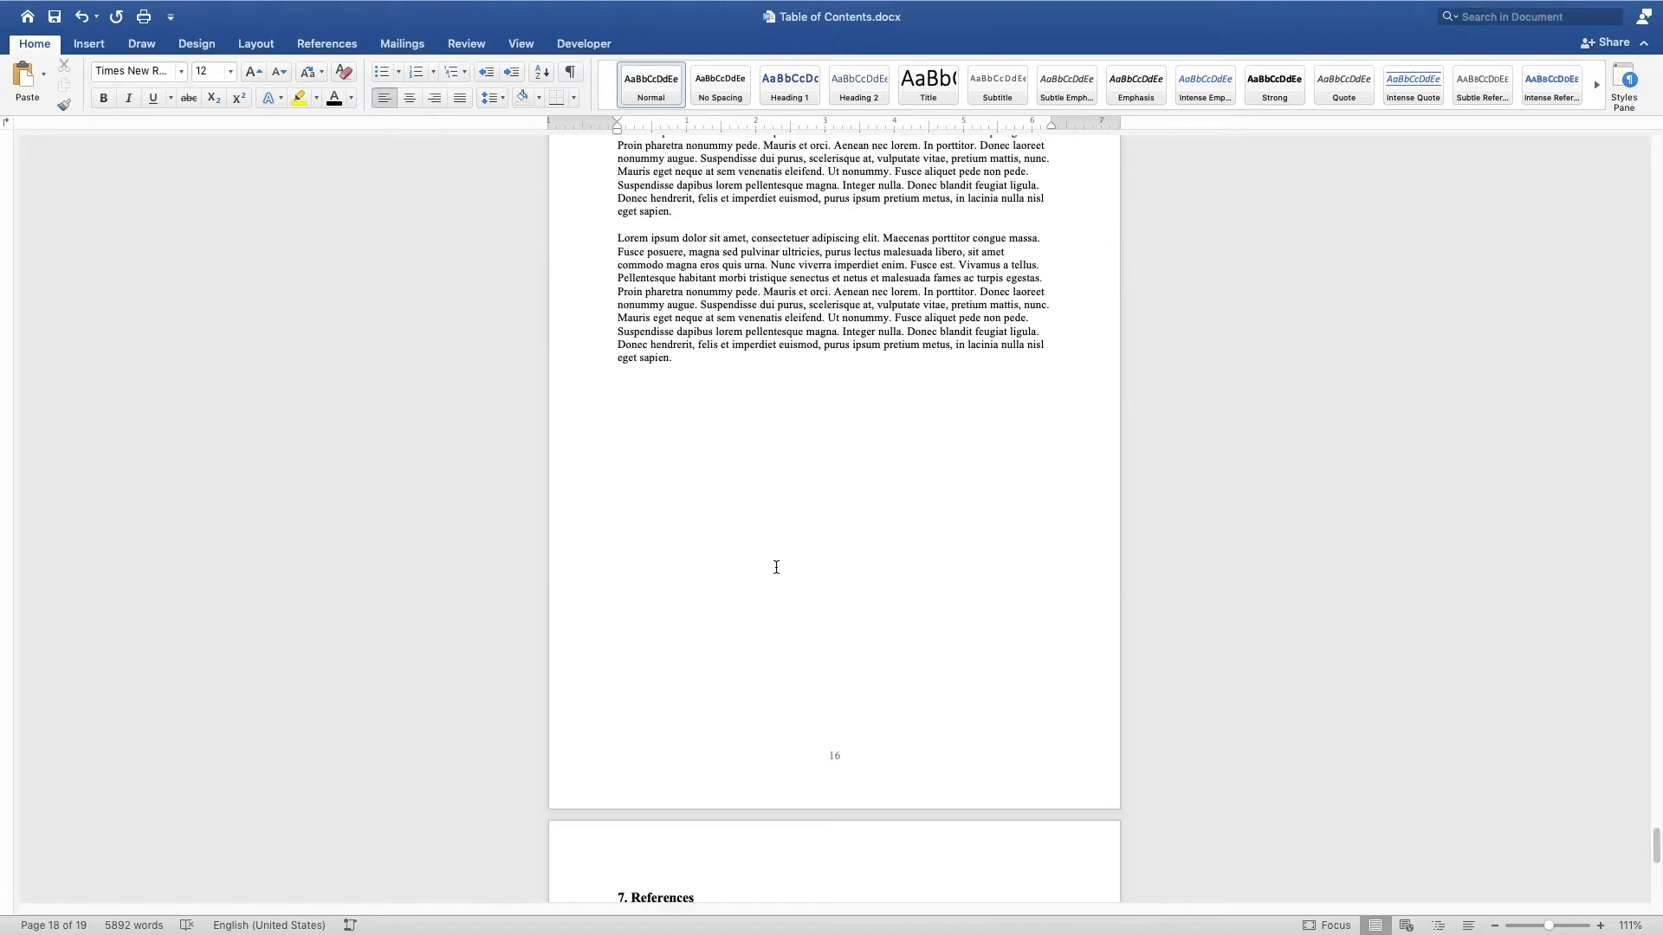
pyautogui.scroll(-3, 777, 563)
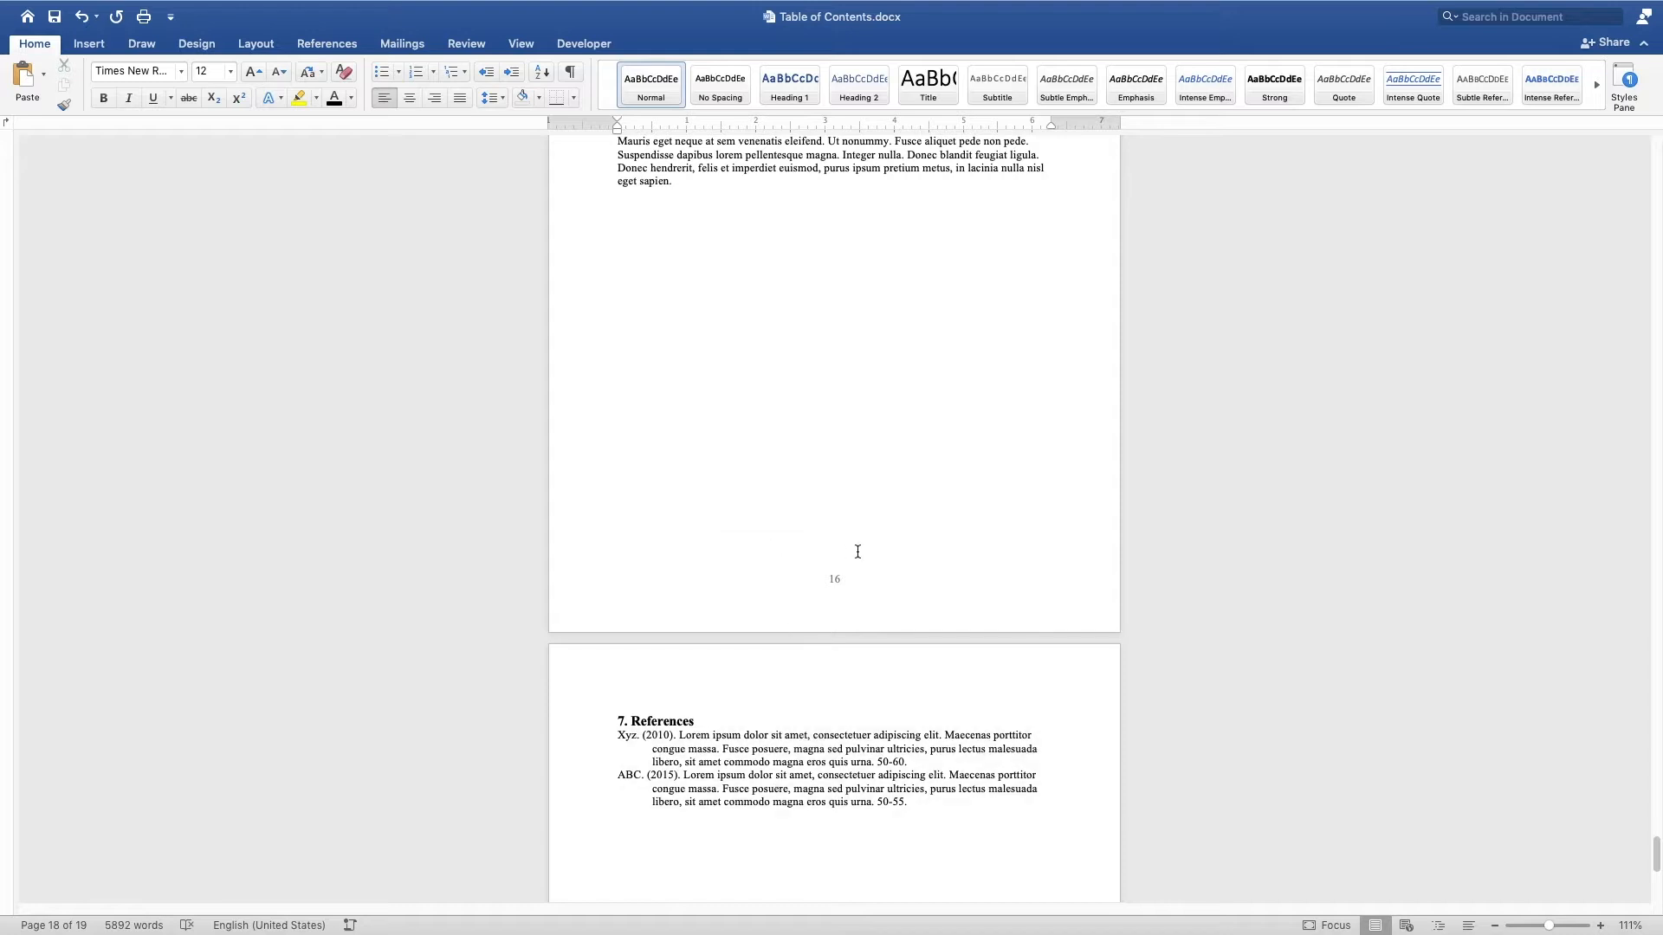
pyautogui.scroll(1, 866, 551)
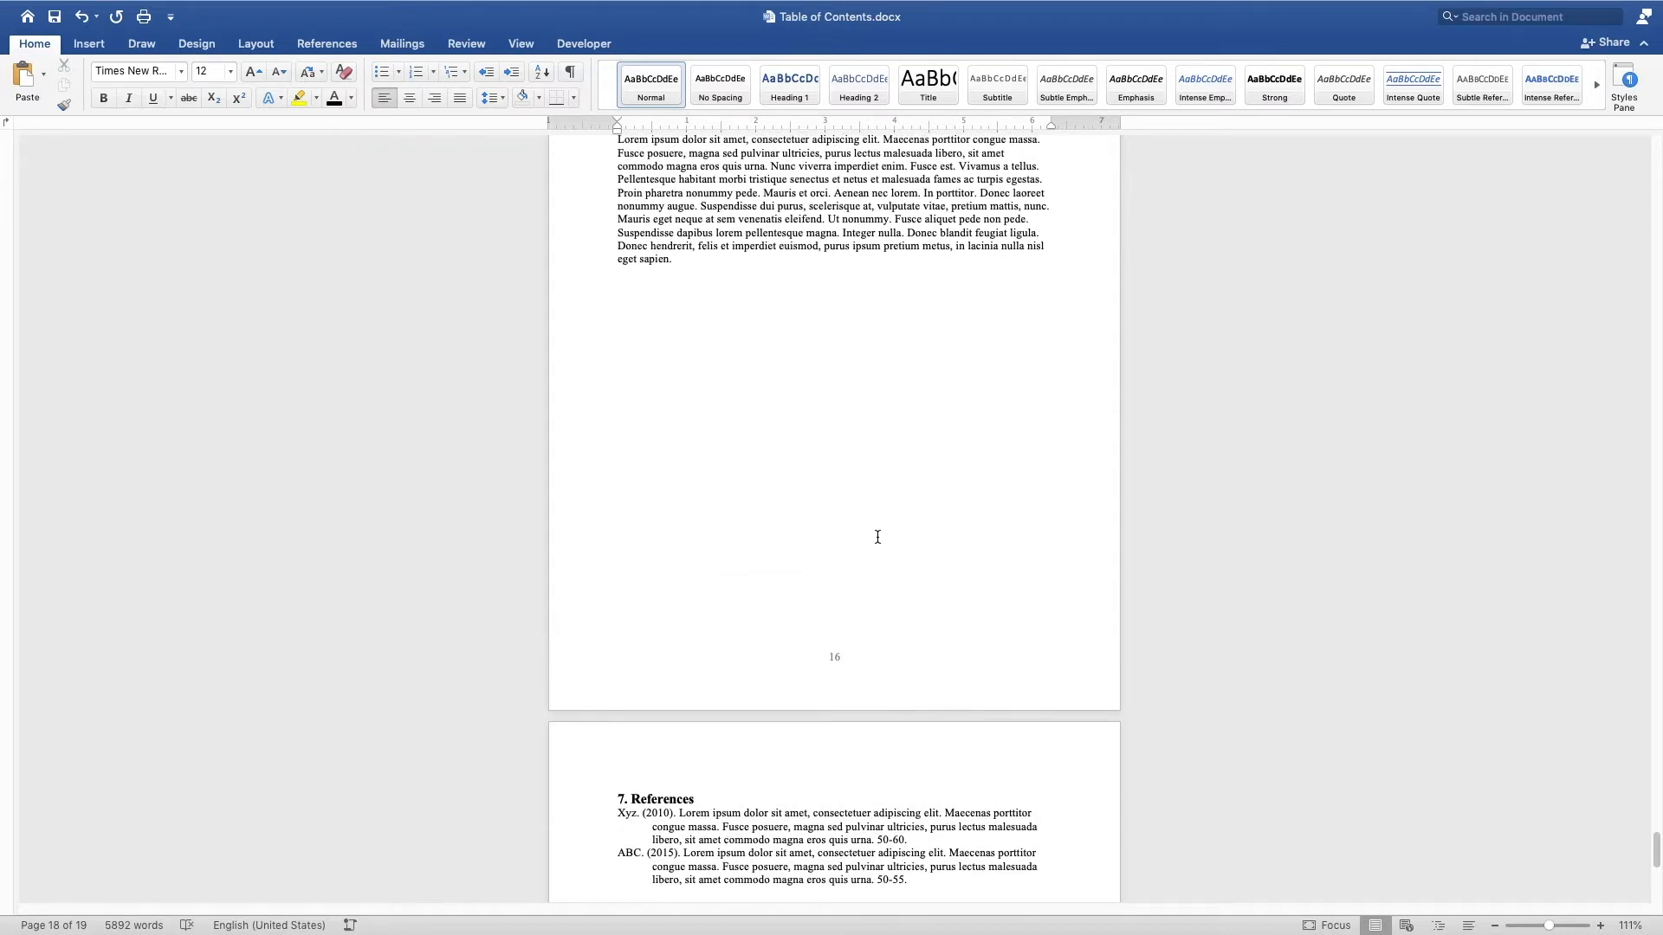
pyautogui.scroll(-10, 957, 535)
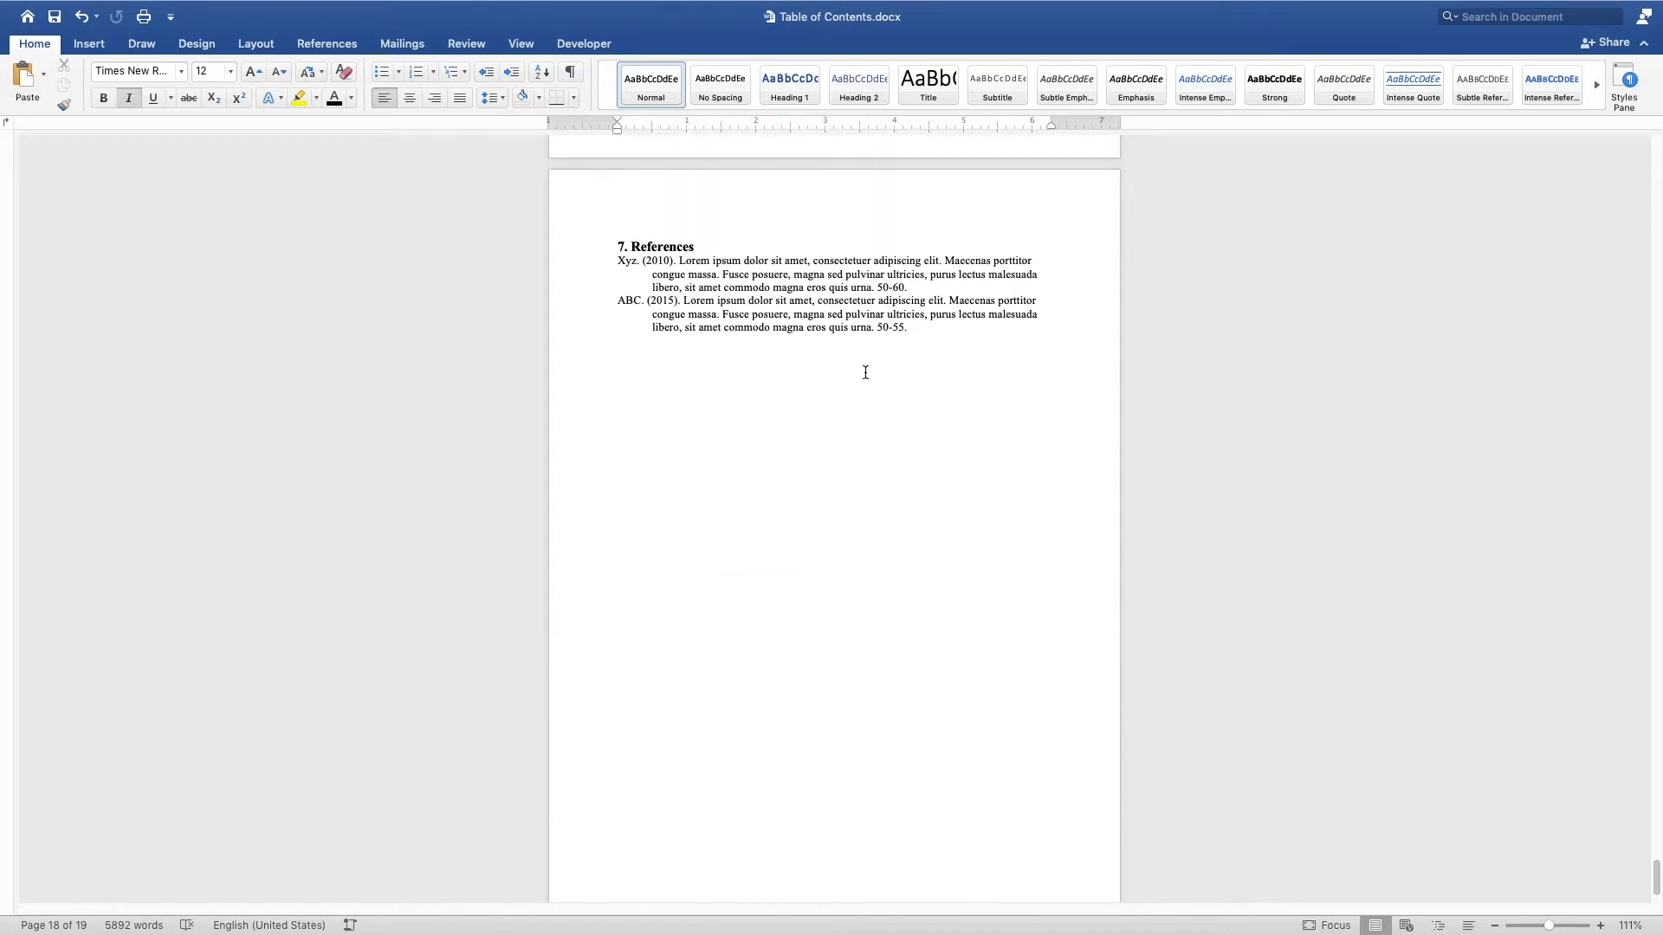
pyautogui.click(865, 373)
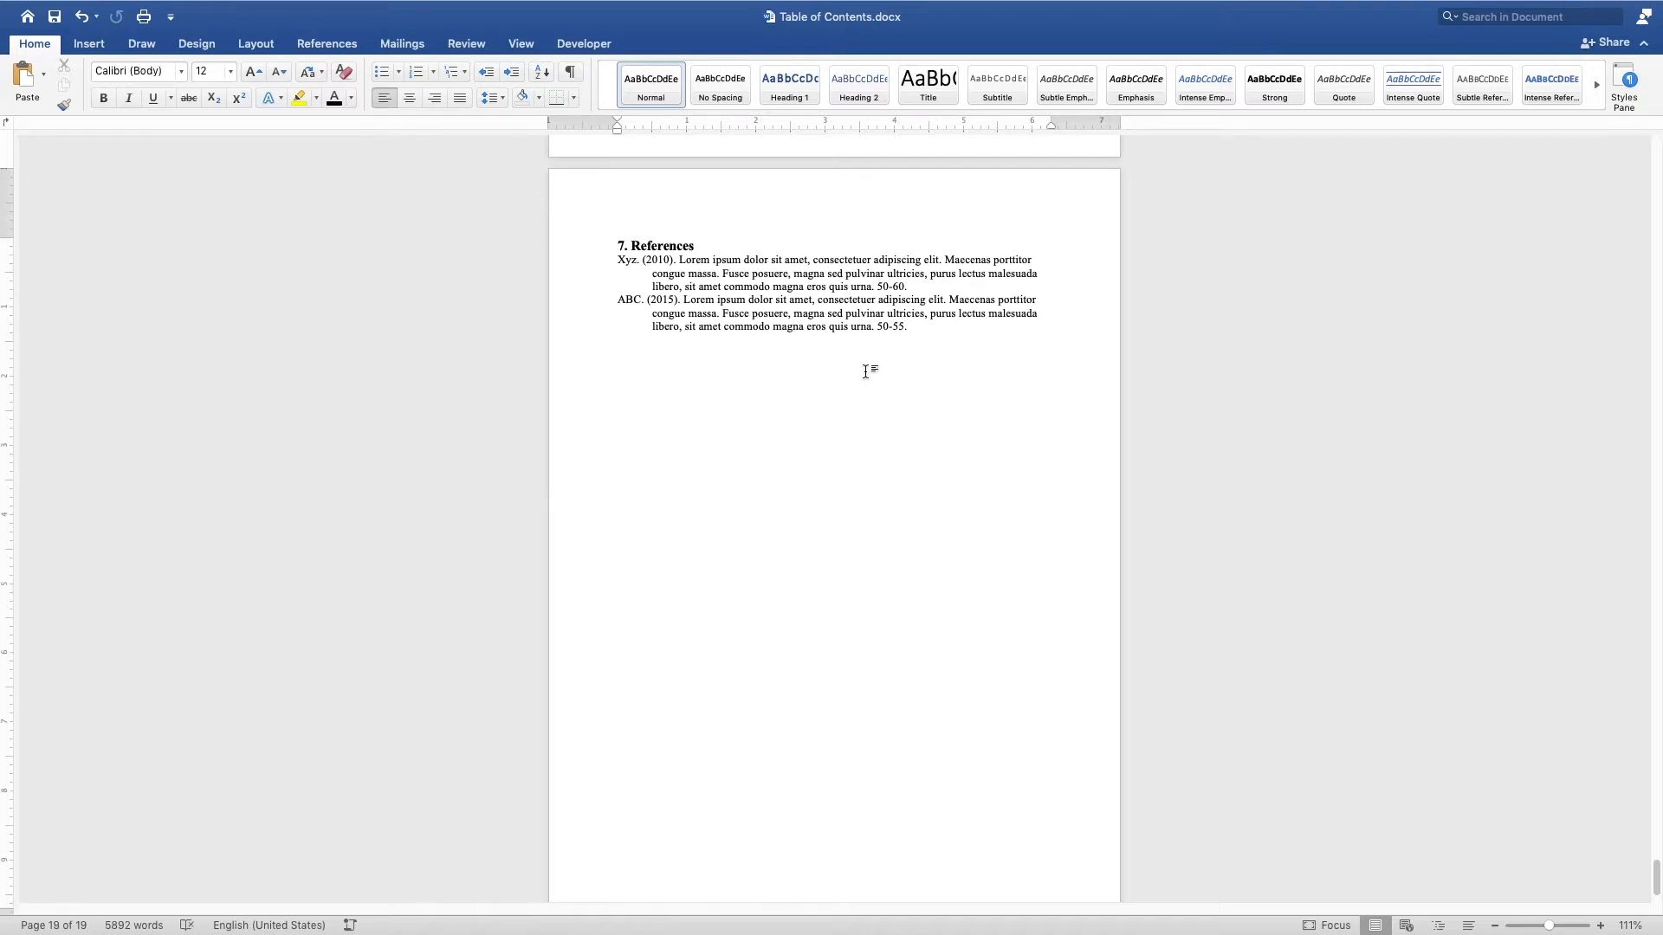
pyautogui.press('super+Home')
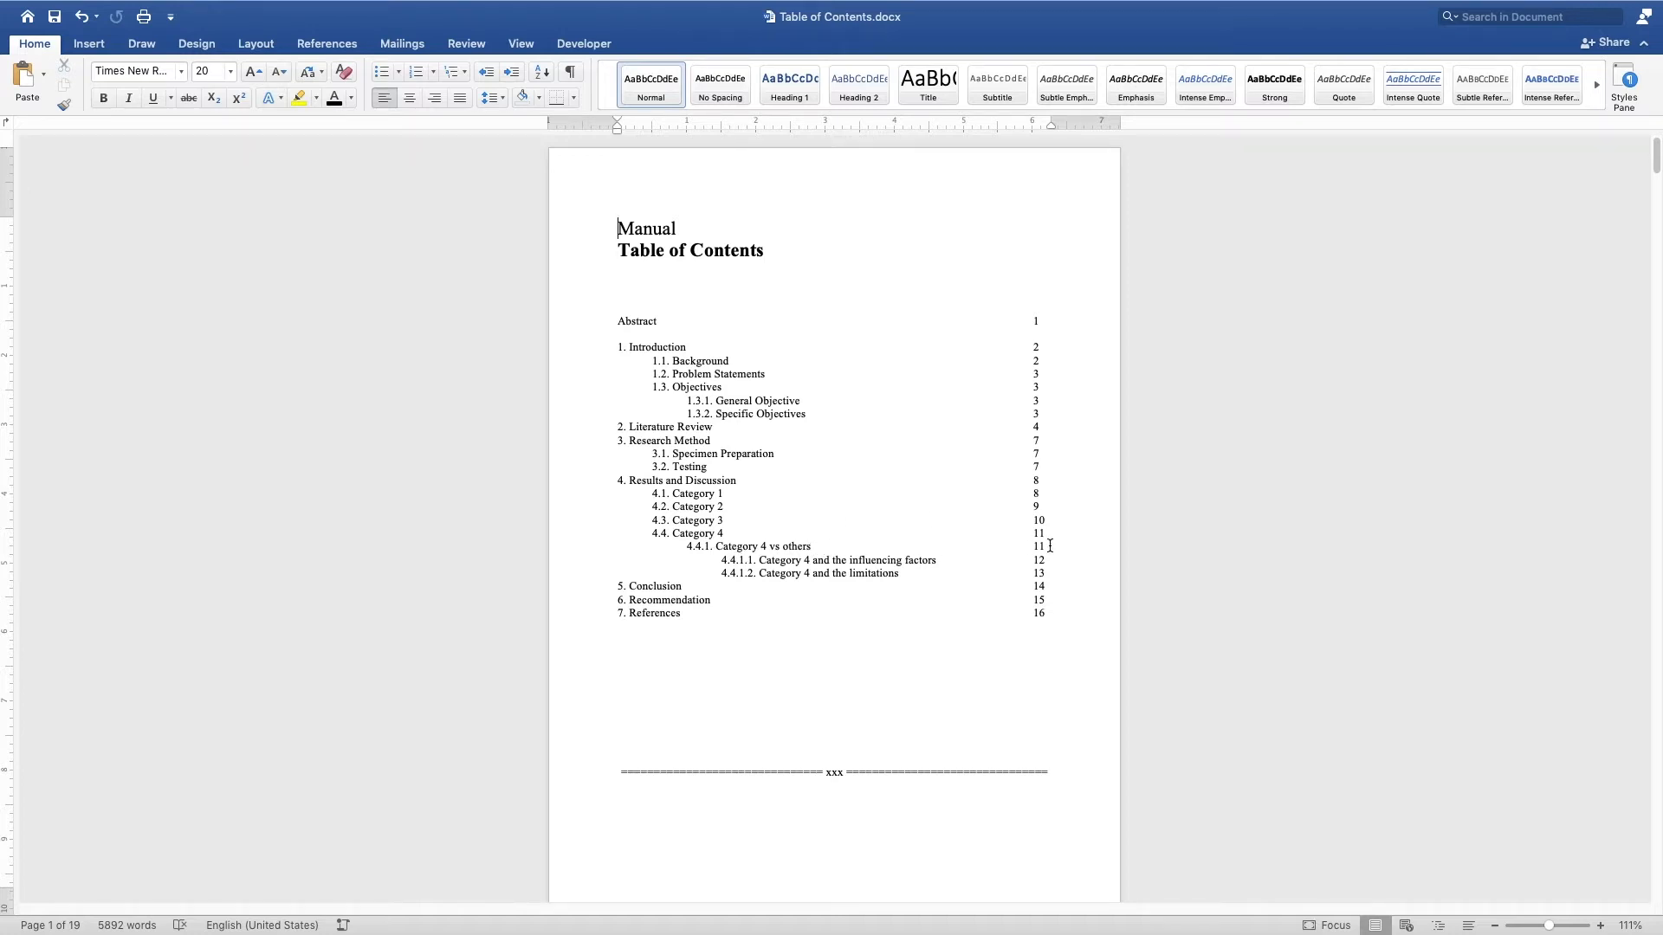
# Step: Update the manual contents page numbers to 13 for 4.4.1.1, 15 for Conclusion, 16 for Recommendation and 17 for References, and save
pyautogui.click(1103, 552)
pyautogui.hotkey('shift', 'Left')
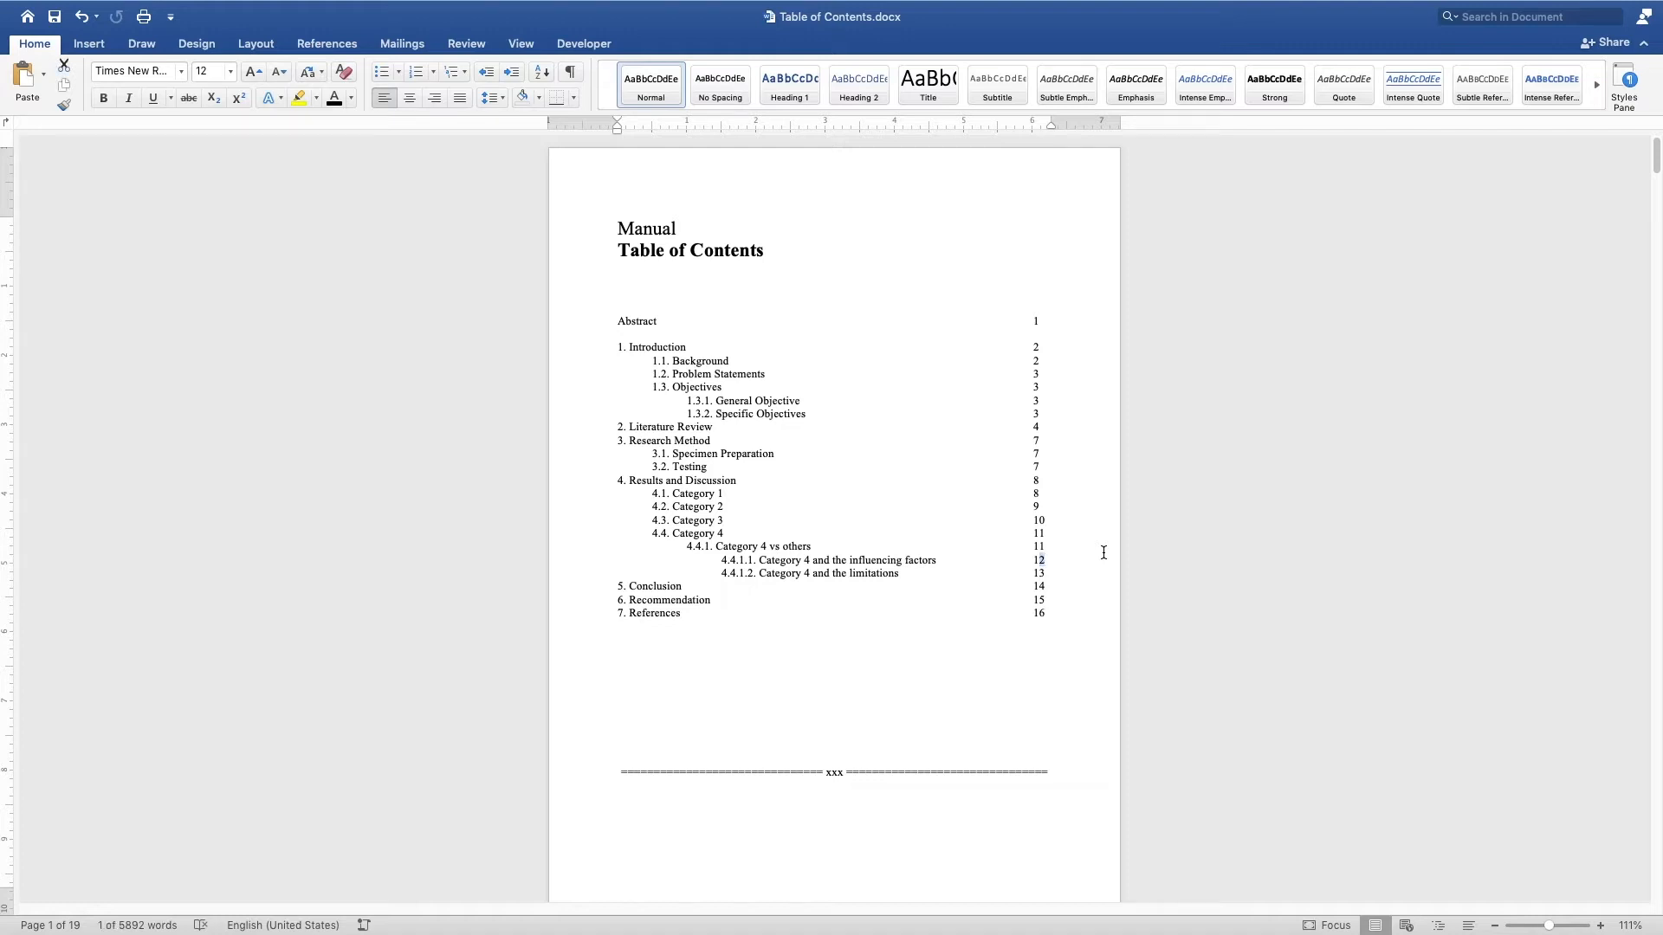
pyautogui.write('3')
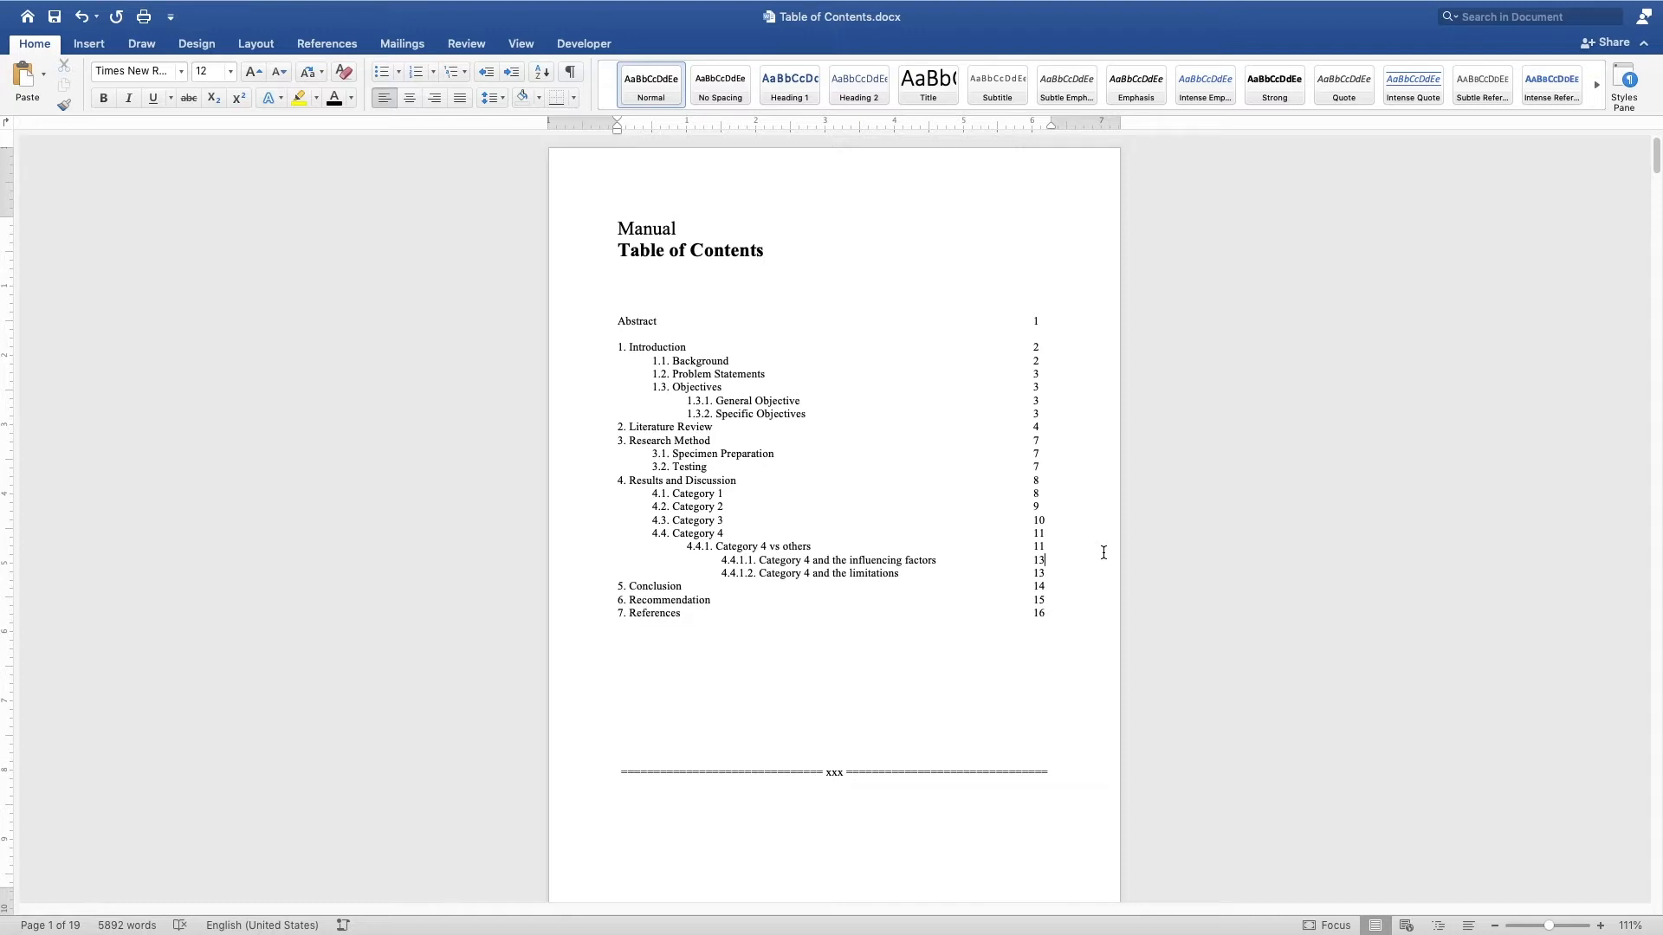
pyautogui.press('Down')
pyautogui.hotkey('shift', 'Left')
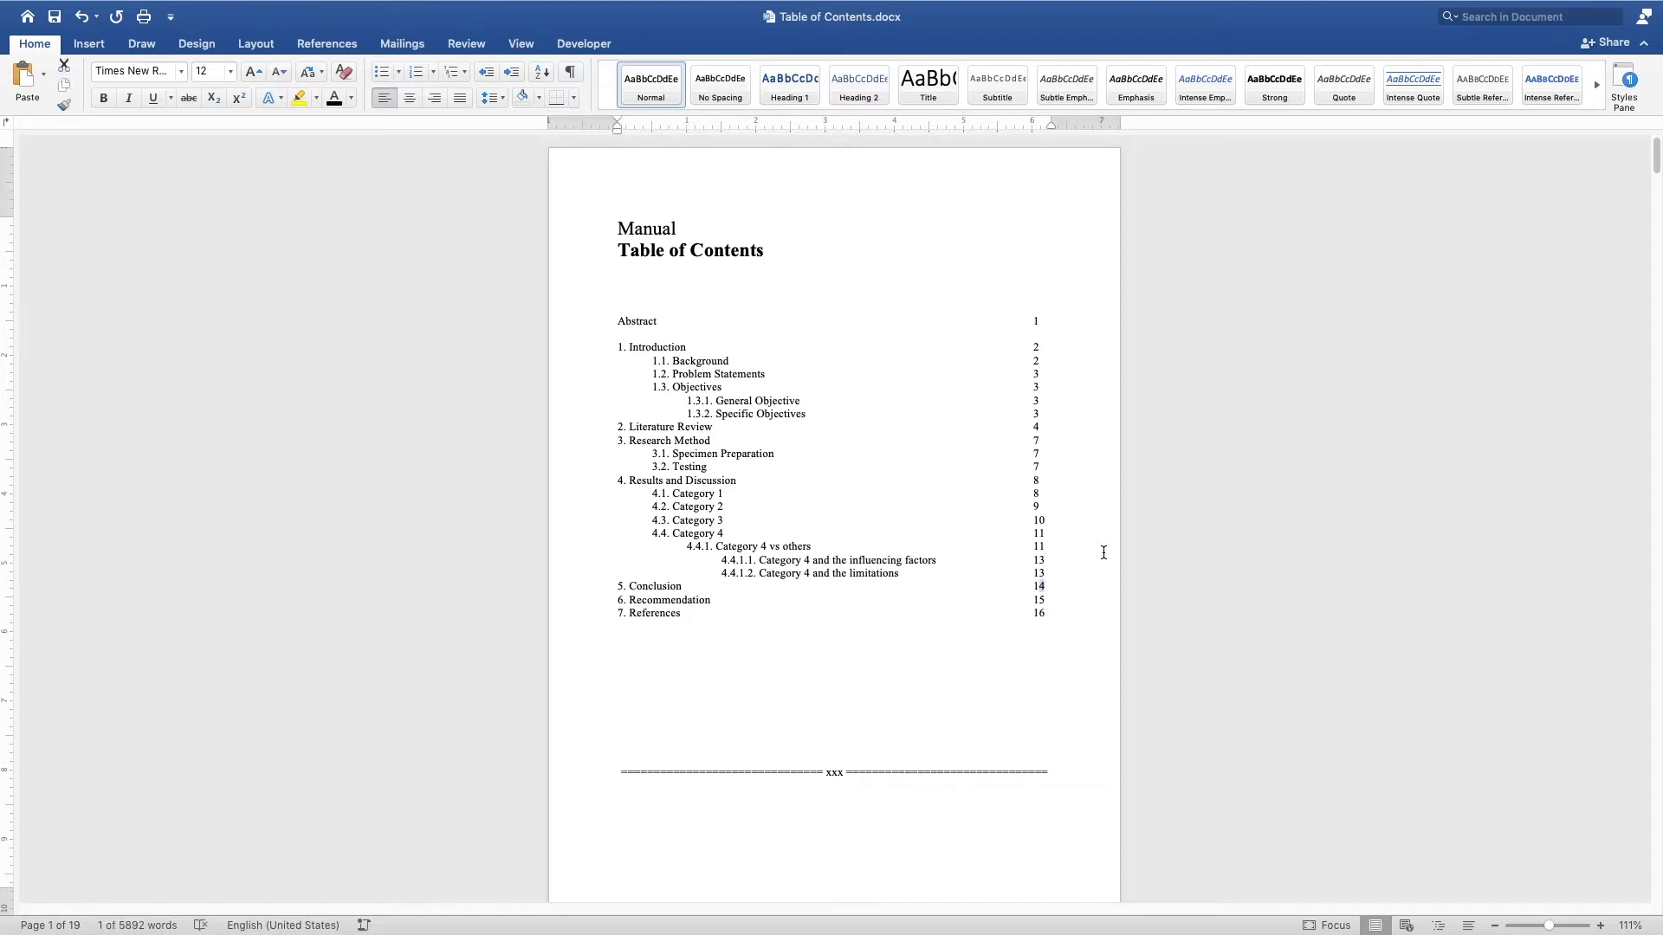
pyautogui.write('5')
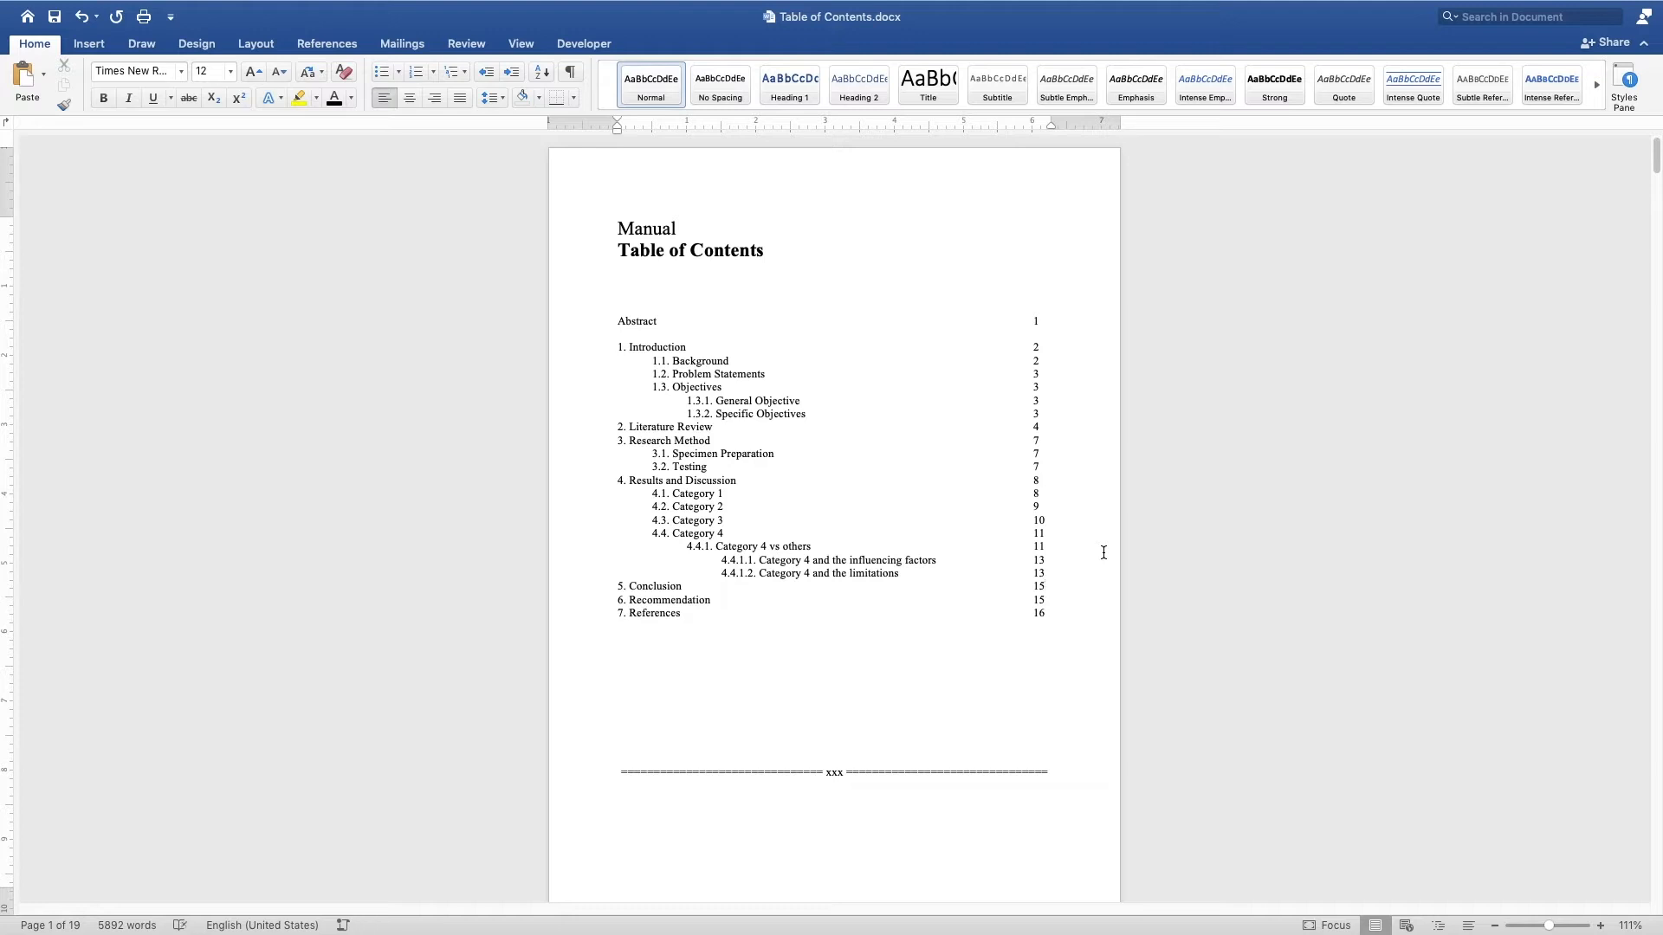
pyautogui.hotkey('shift', 'Left')
pyautogui.write('6')
pyautogui.hotkey('shift', 'Left')
pyautogui.write('7')
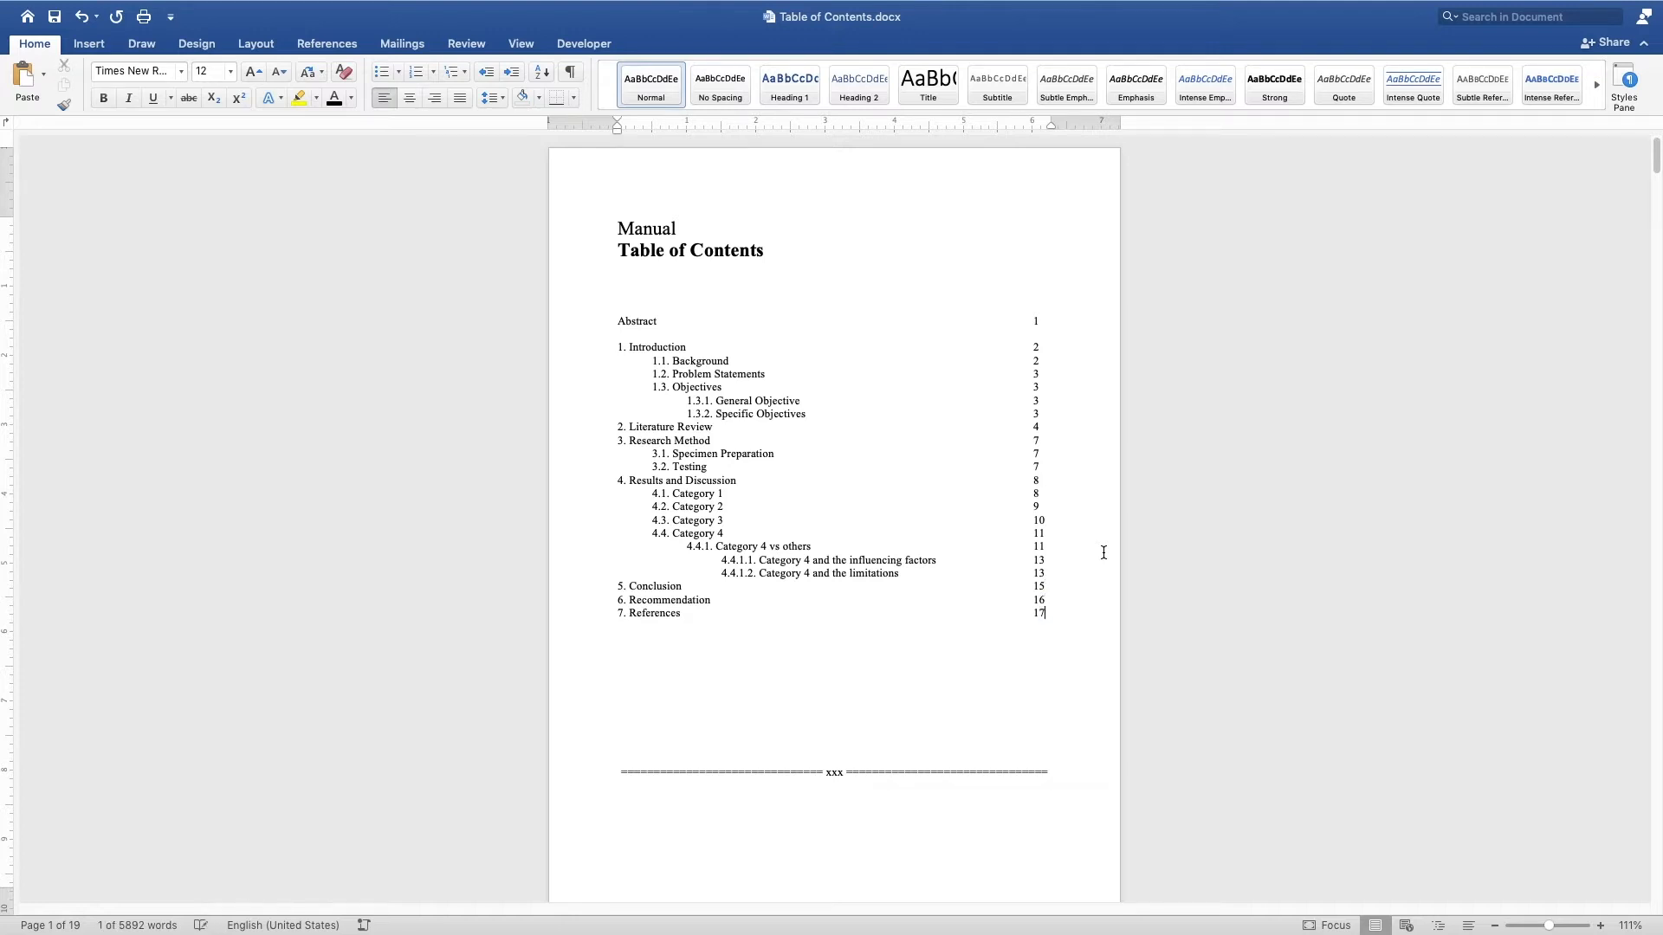
pyautogui.press('super+s')
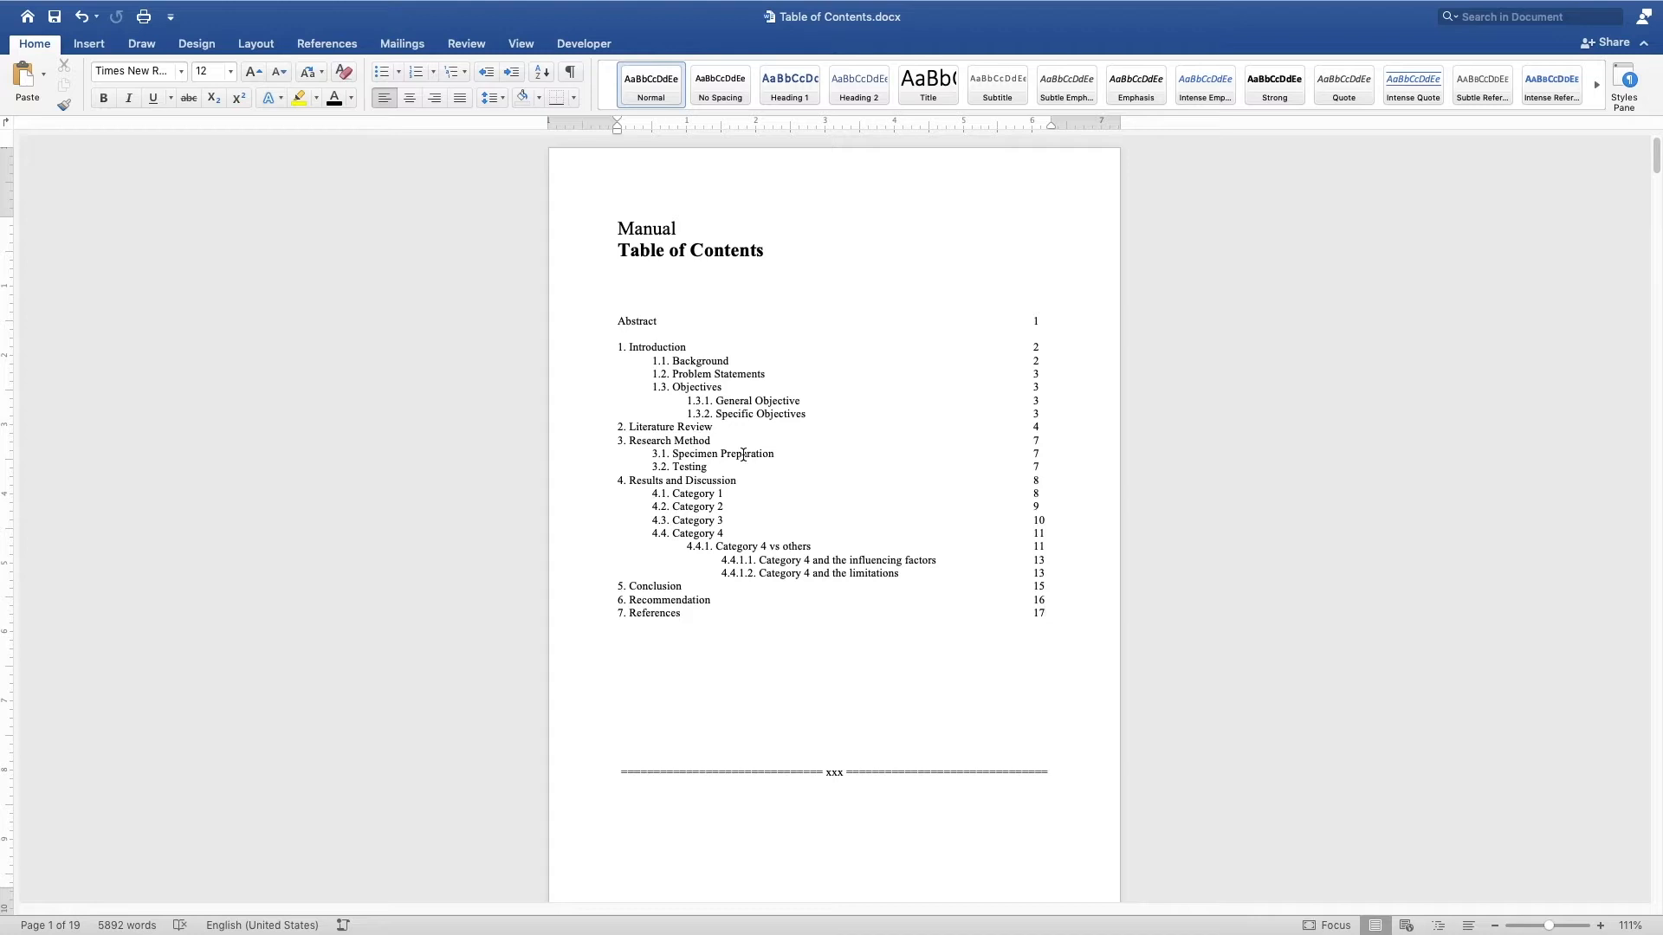
# Step: Apply the Heading 1 style to the Abstract heading after the automatic table of contents page
pyautogui.press('super+z')
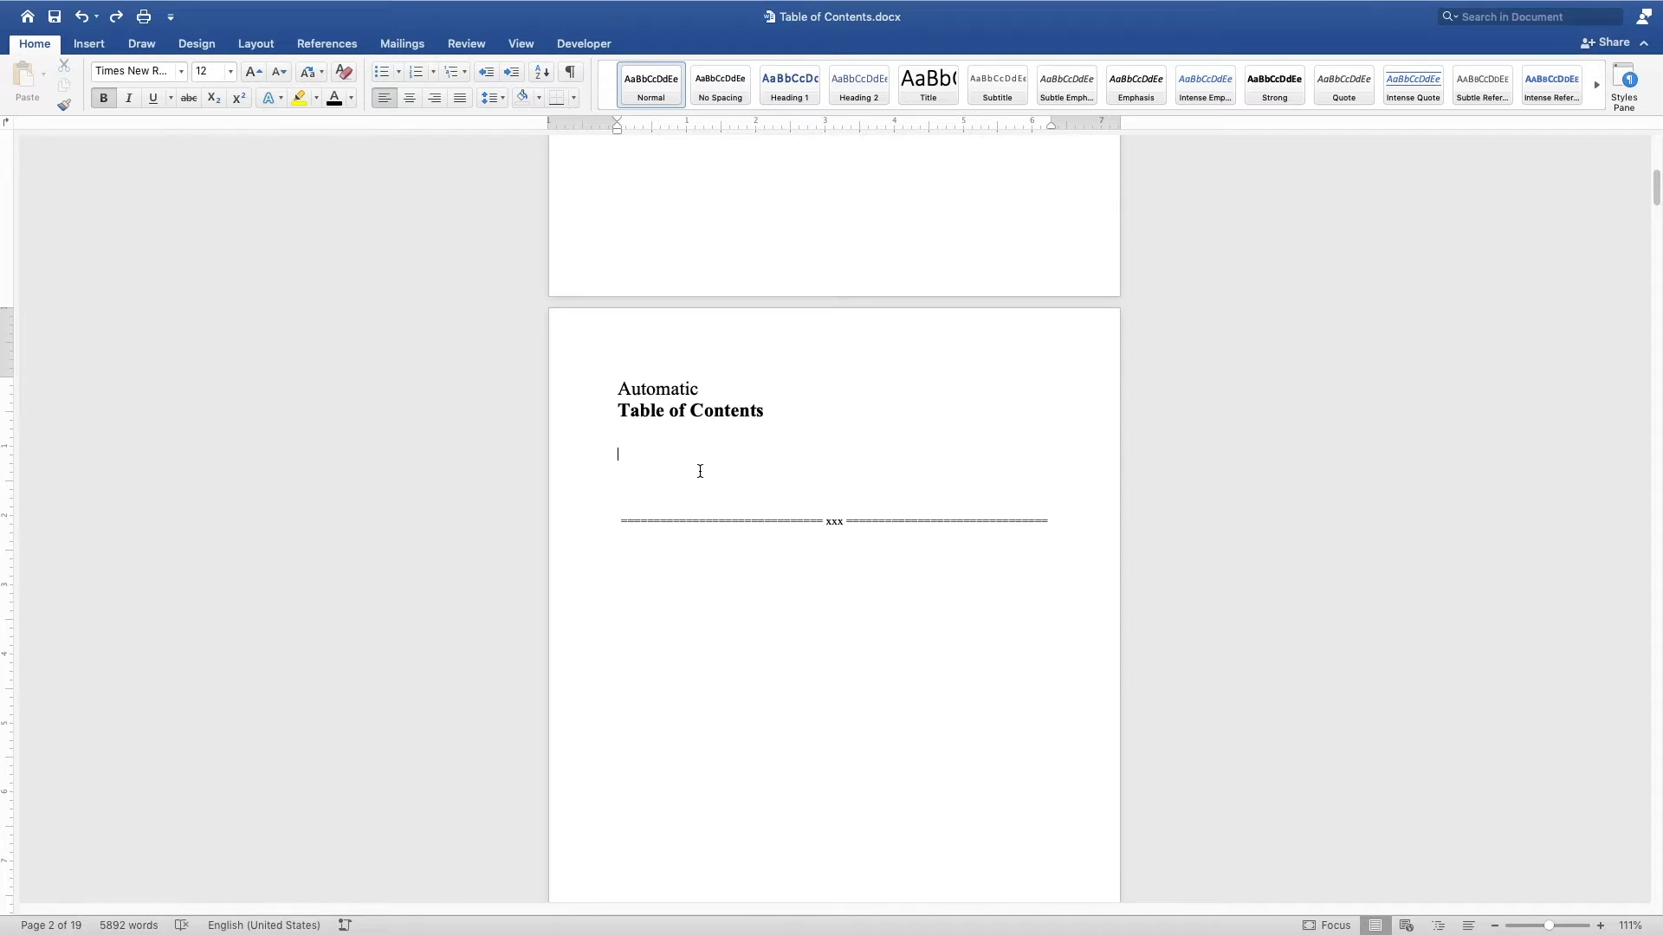
pyautogui.scroll(-10, 700, 472)
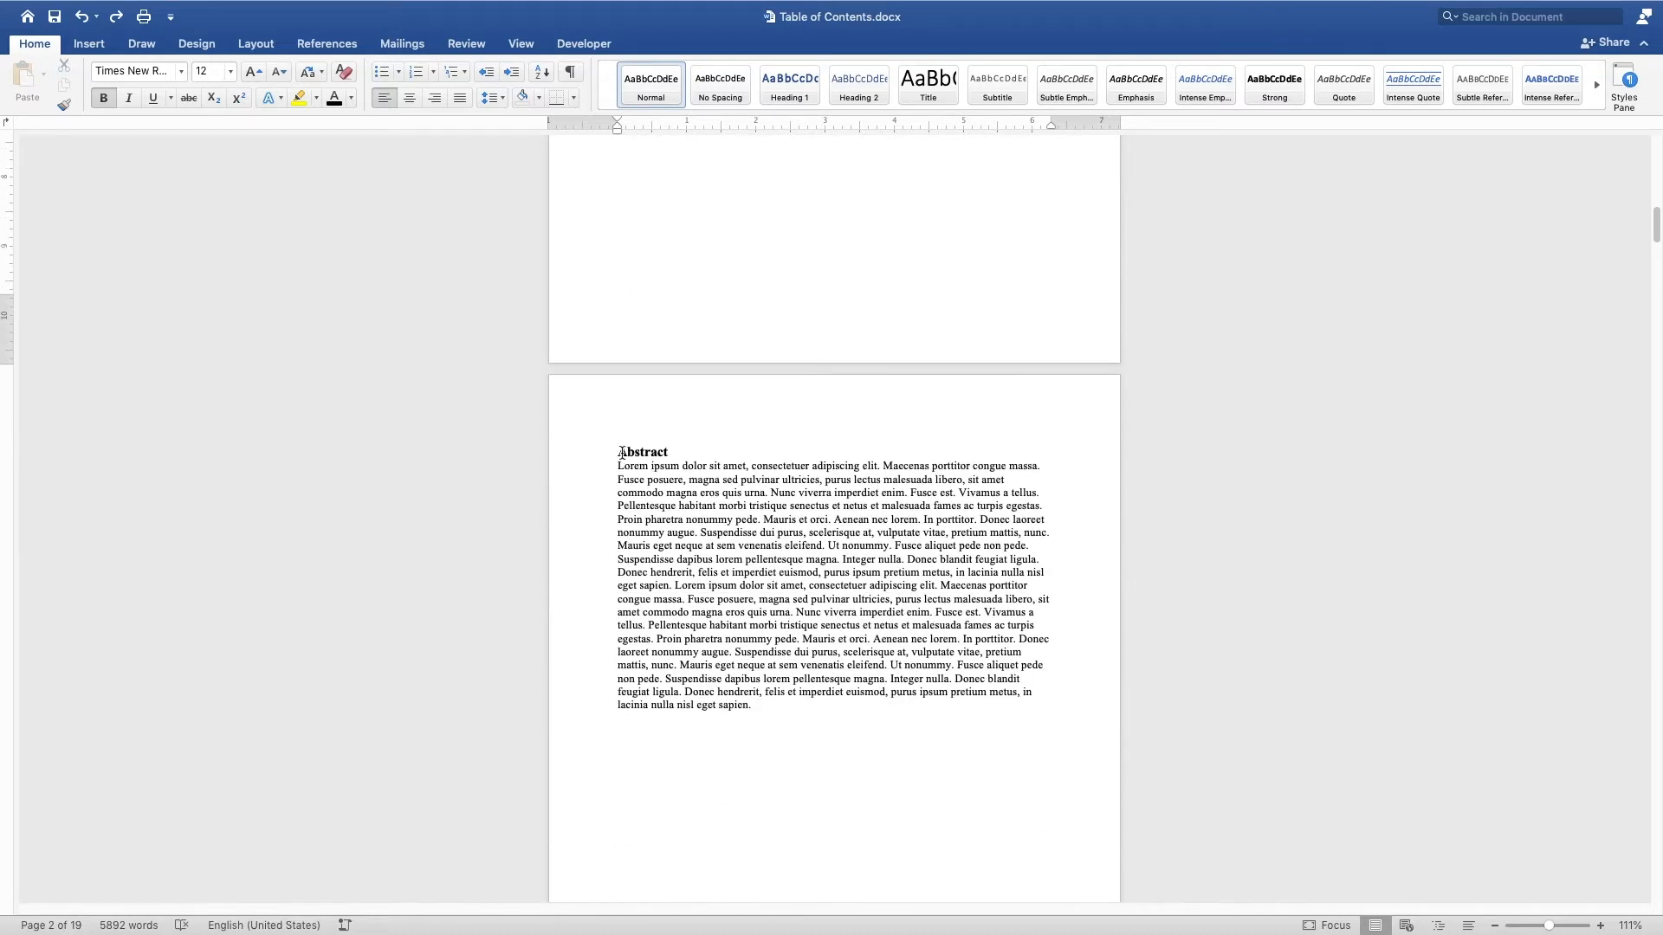
pyautogui.doubleClick(667, 451)
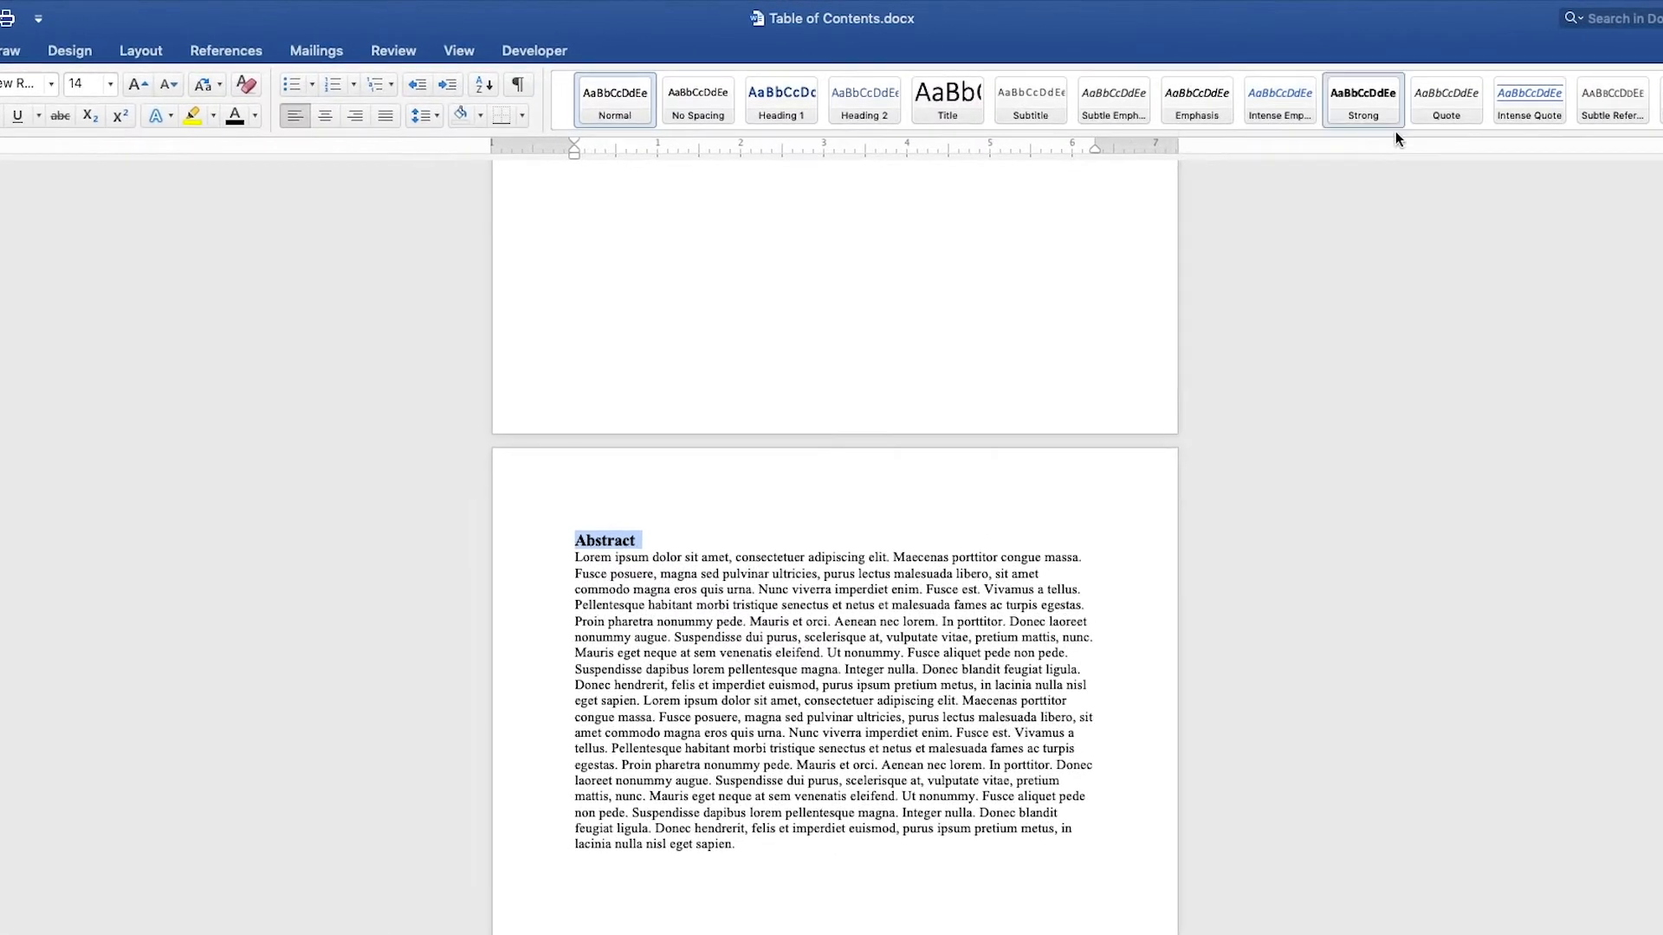
pyautogui.click(786, 100)
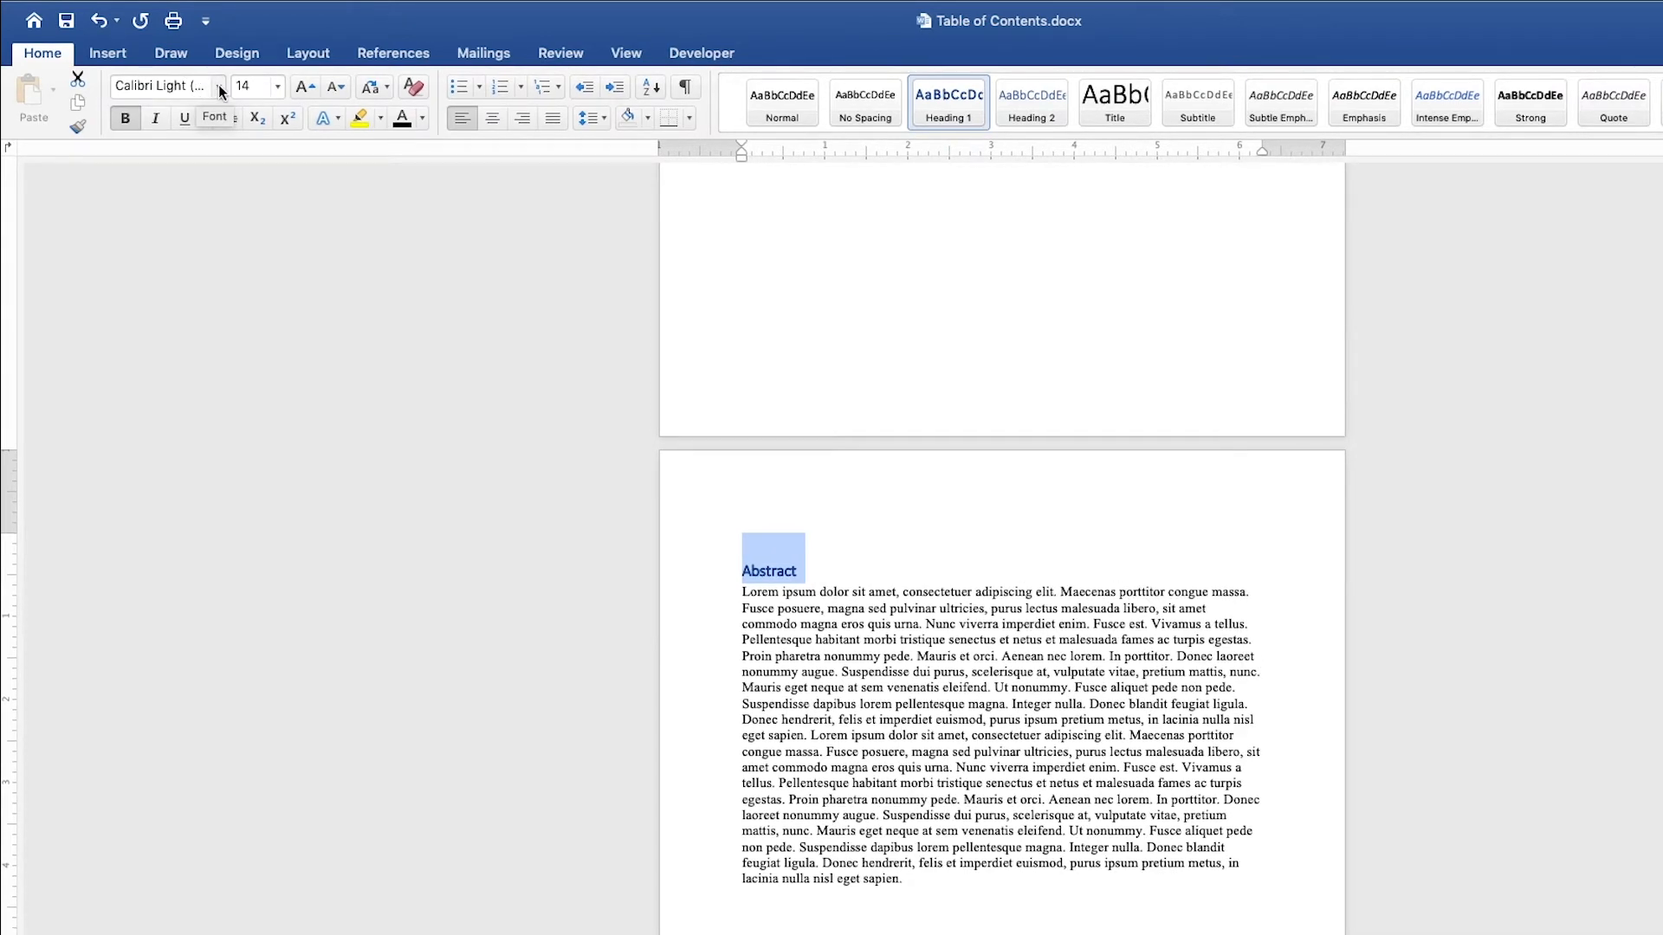
# Step: Format the Abstract heading in Times New Roman, keeping it bold, with black text
pyautogui.click(219, 85)
pyautogui.moveTo(449, 251)
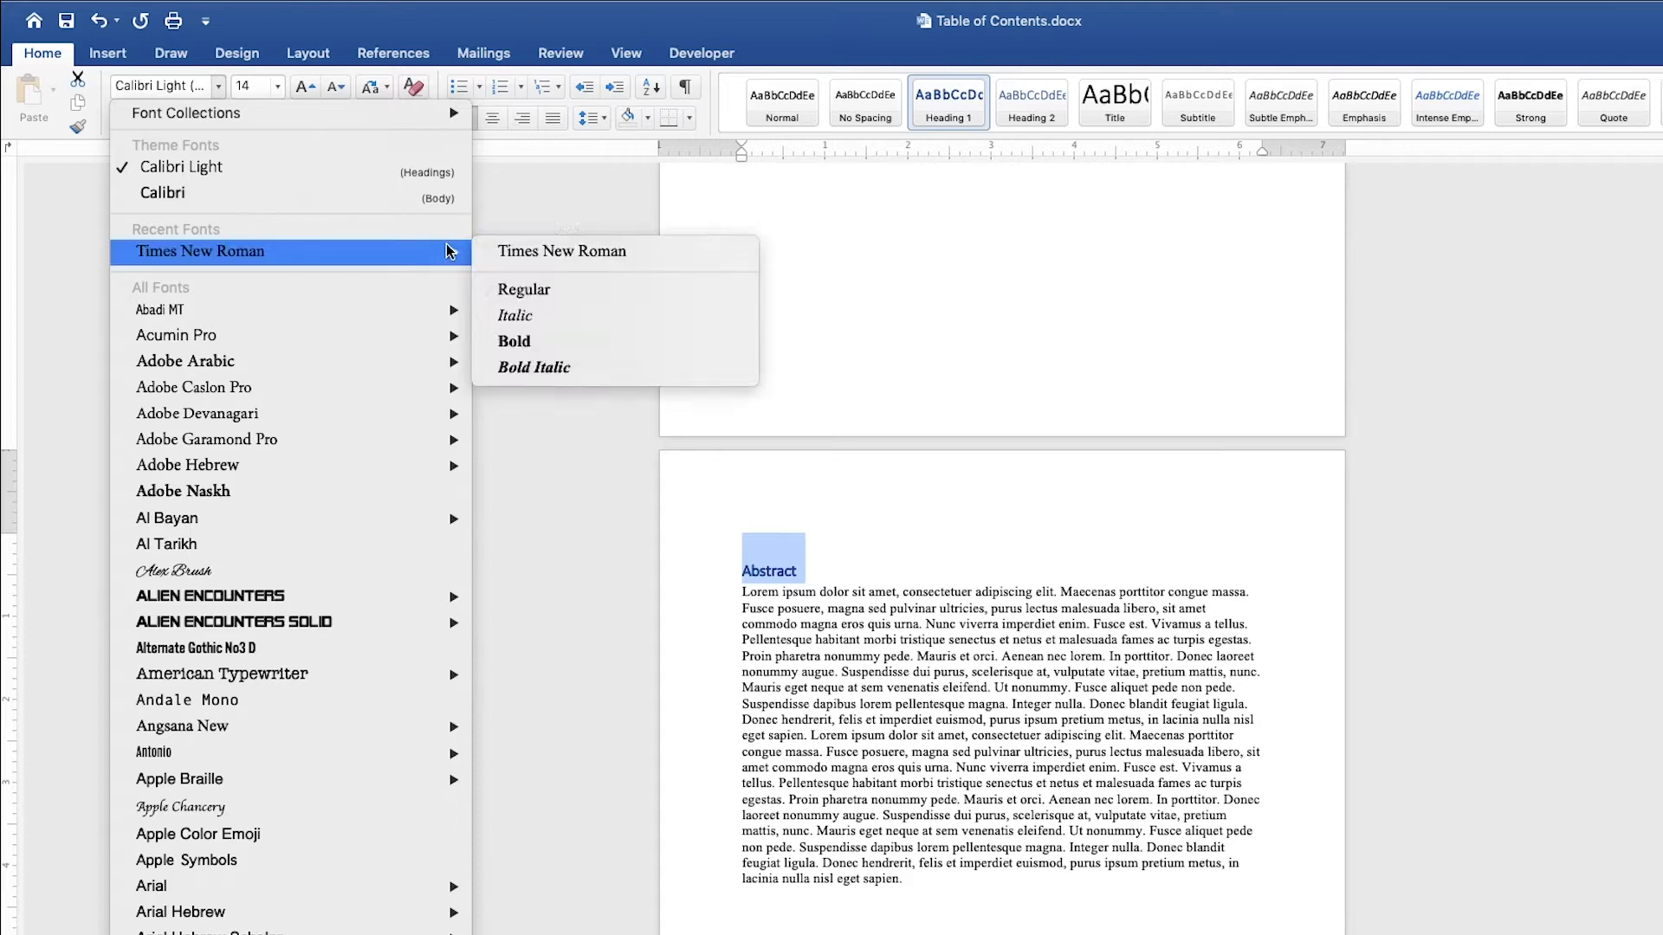
pyautogui.click(536, 252)
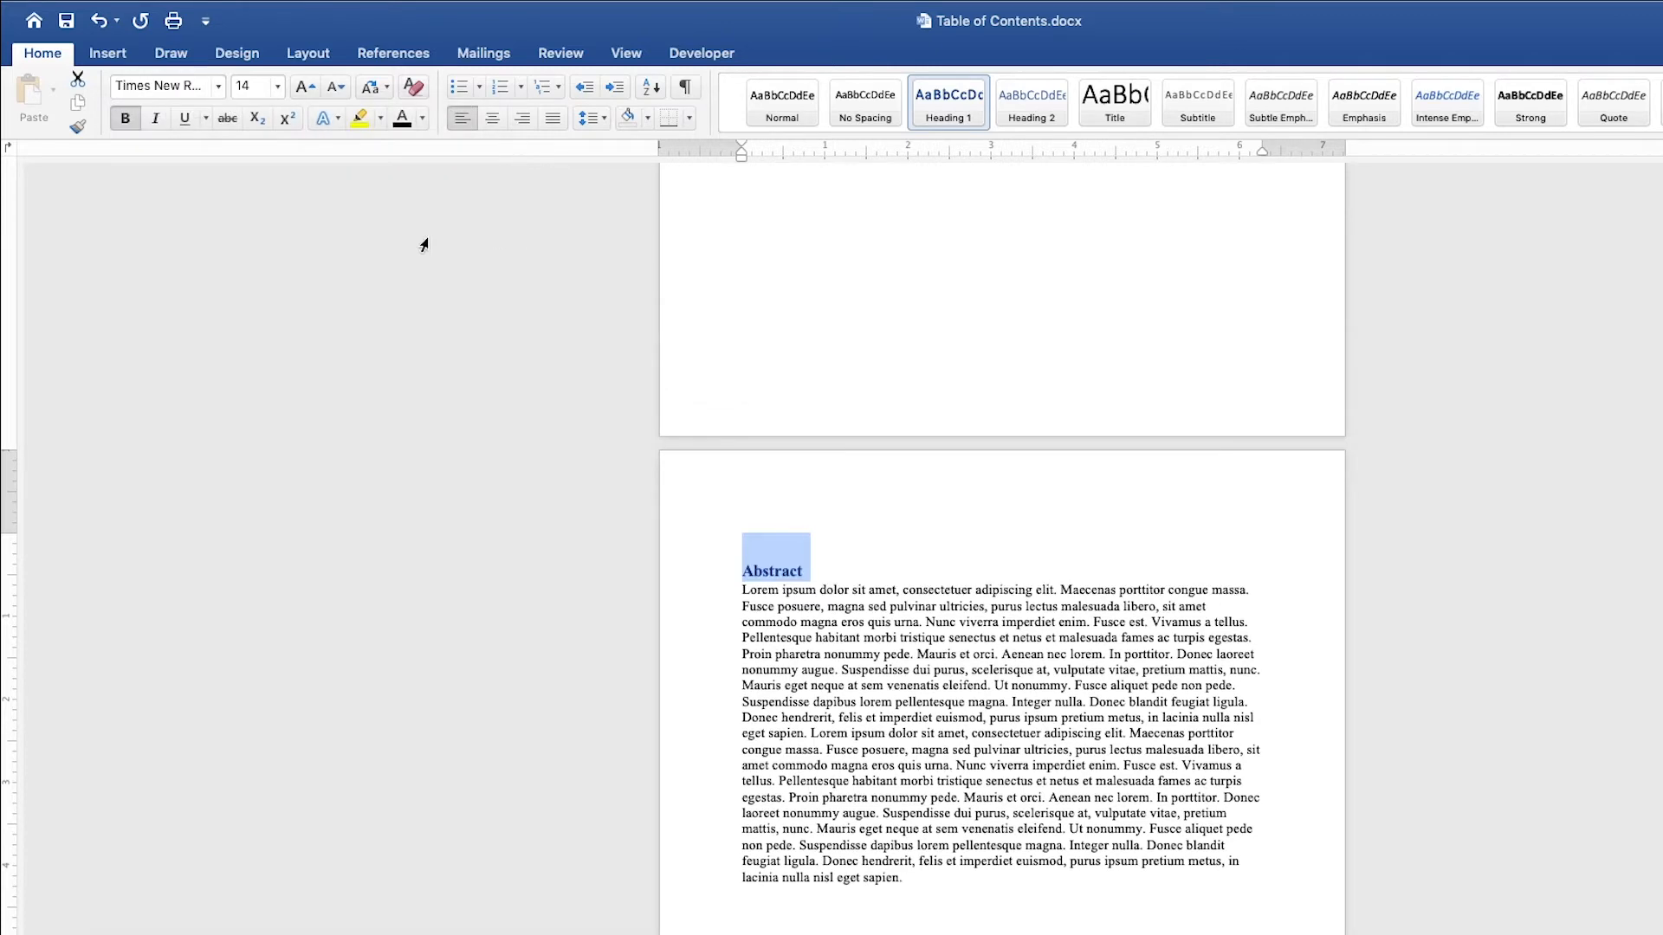
pyautogui.click(125, 120)
pyautogui.click(126, 119)
pyautogui.click(403, 121)
# Step: Set the Abstract heading's paragraph spacing to 0 pt before and 12 pt after
pyautogui.click(604, 120)
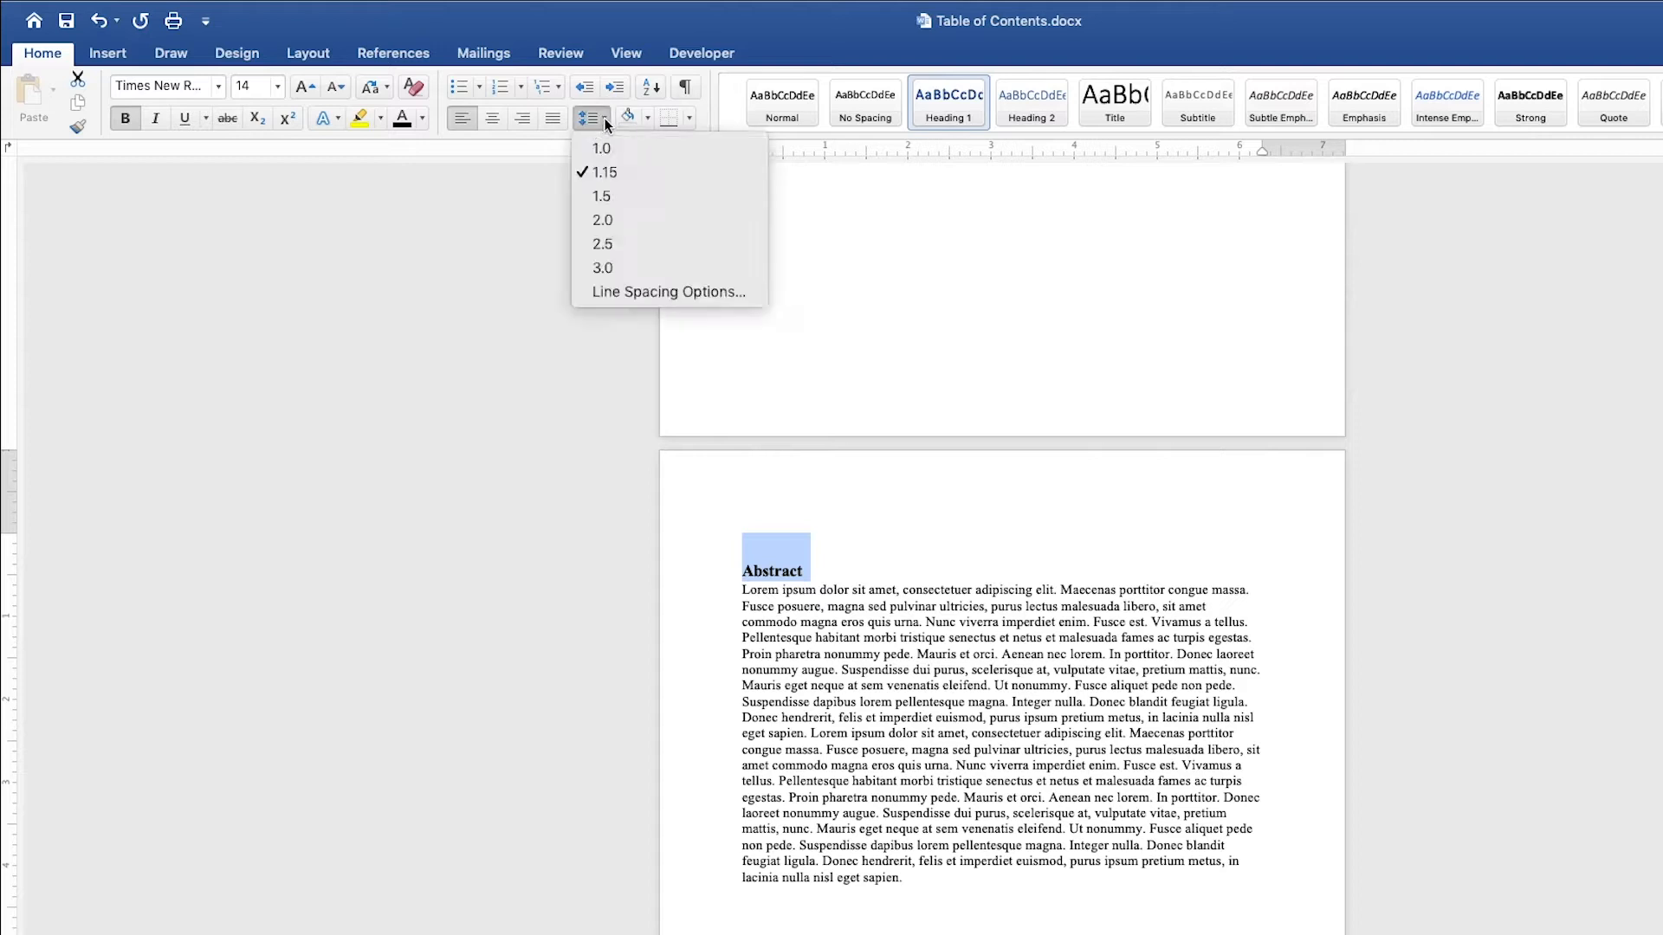
pyautogui.click(674, 294)
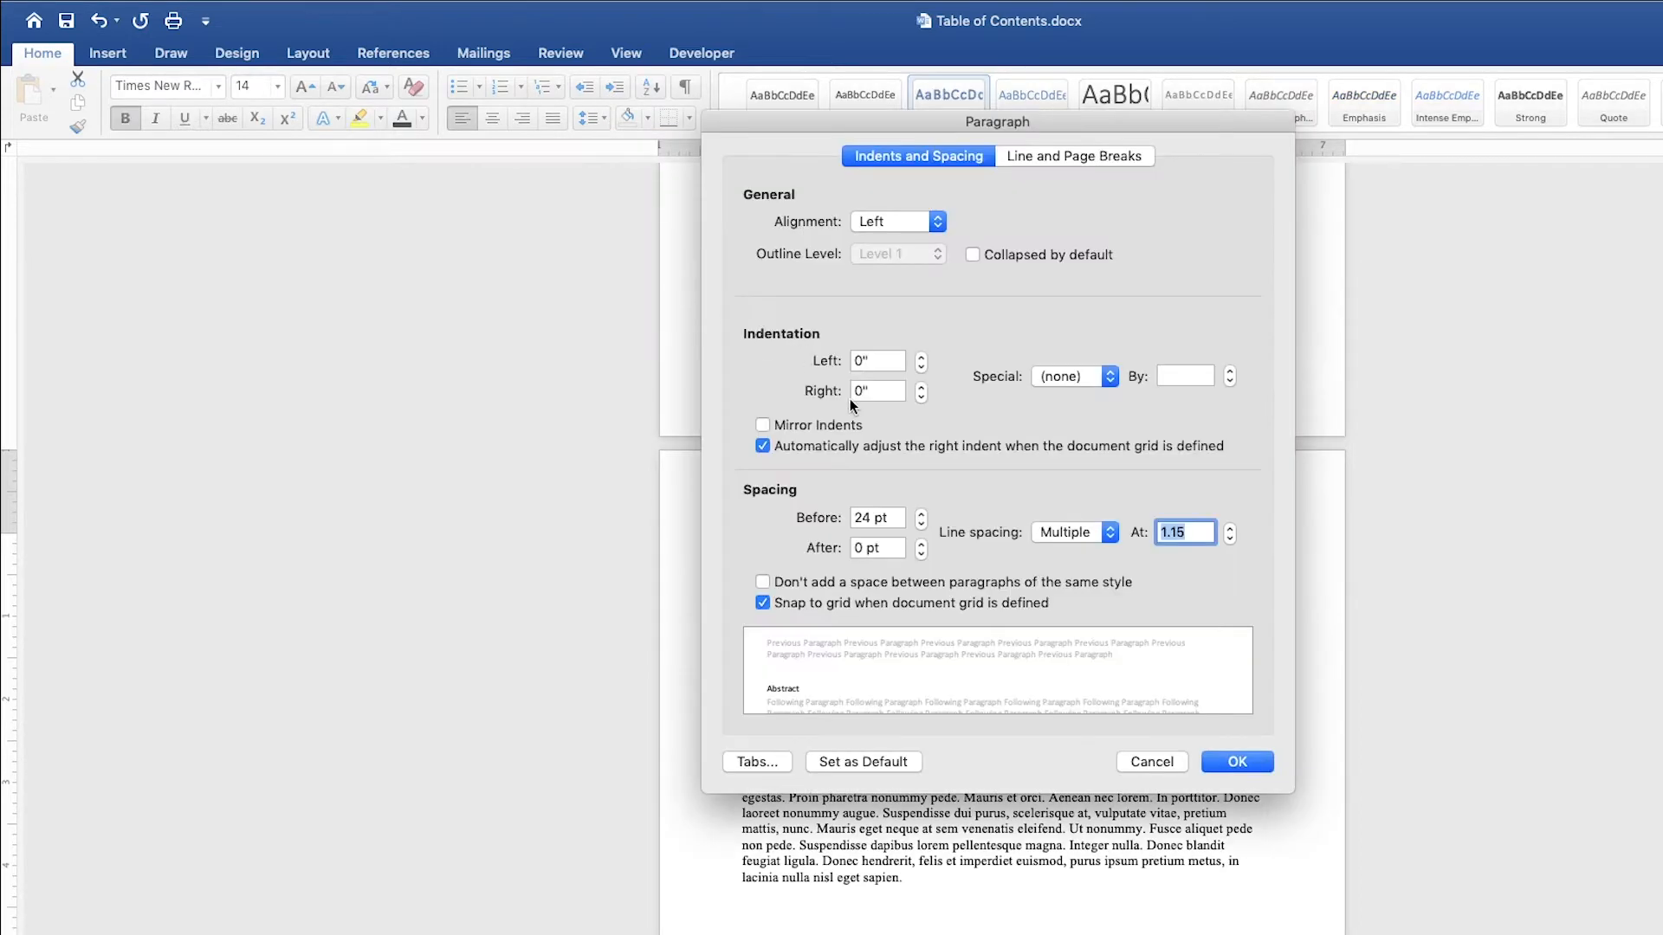
pyautogui.click(921, 524)
pyautogui.click(922, 524)
pyautogui.click(921, 524)
pyautogui.click(921, 524)
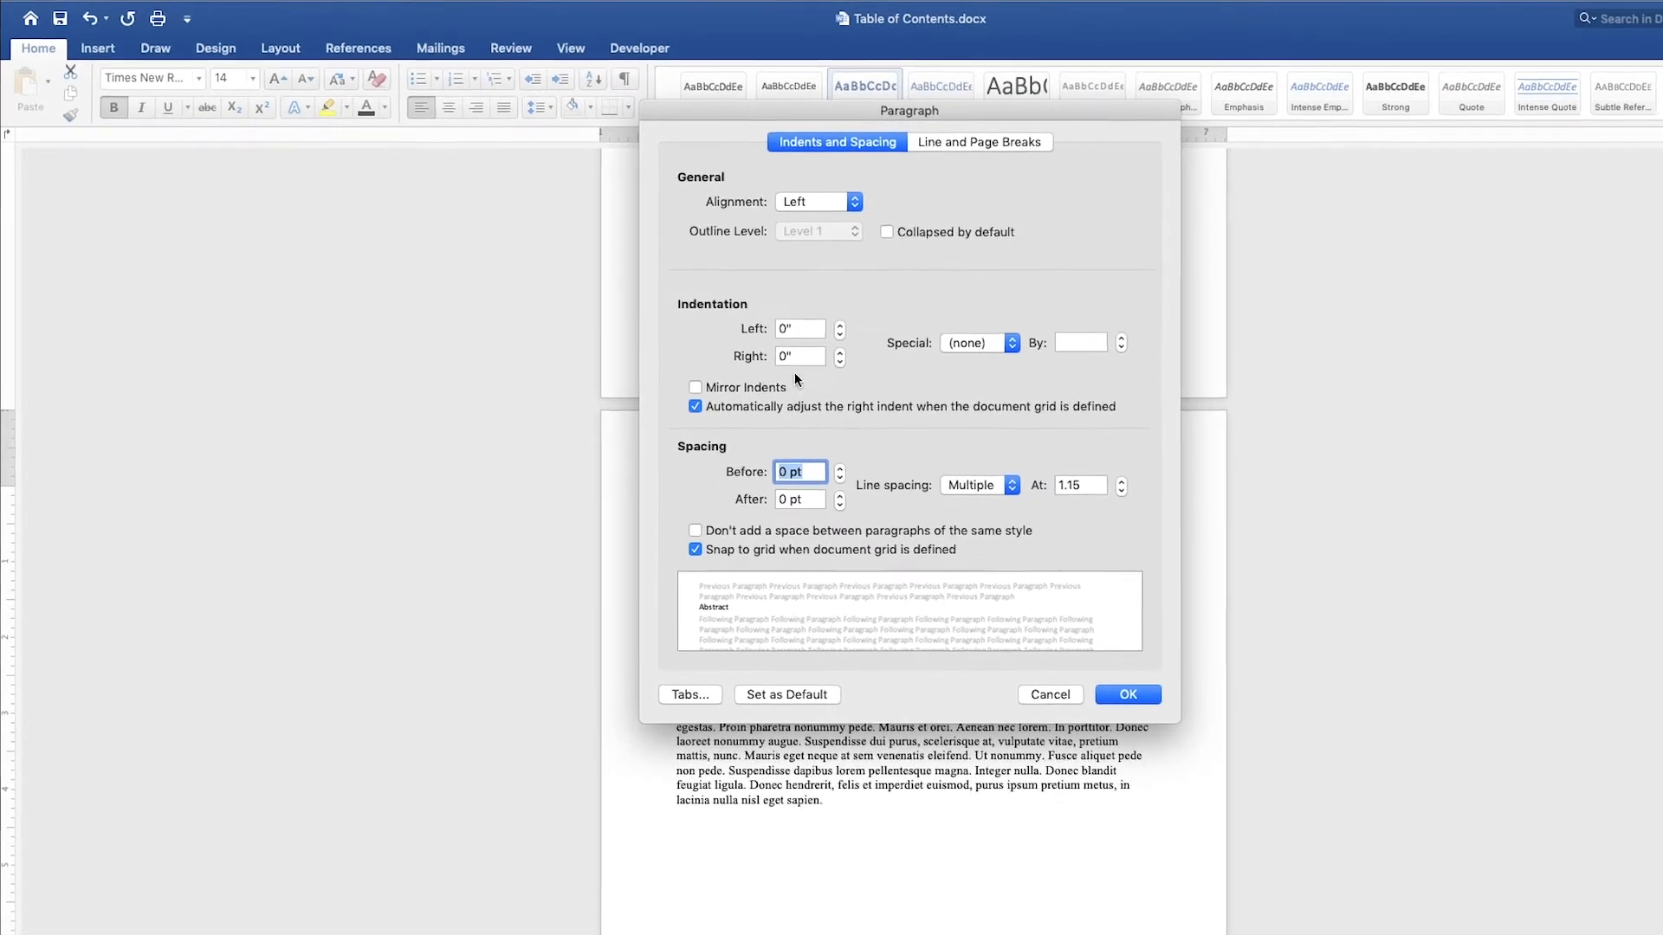
pyautogui.moveTo(926, 116); pyautogui.dragTo(1279, 218)
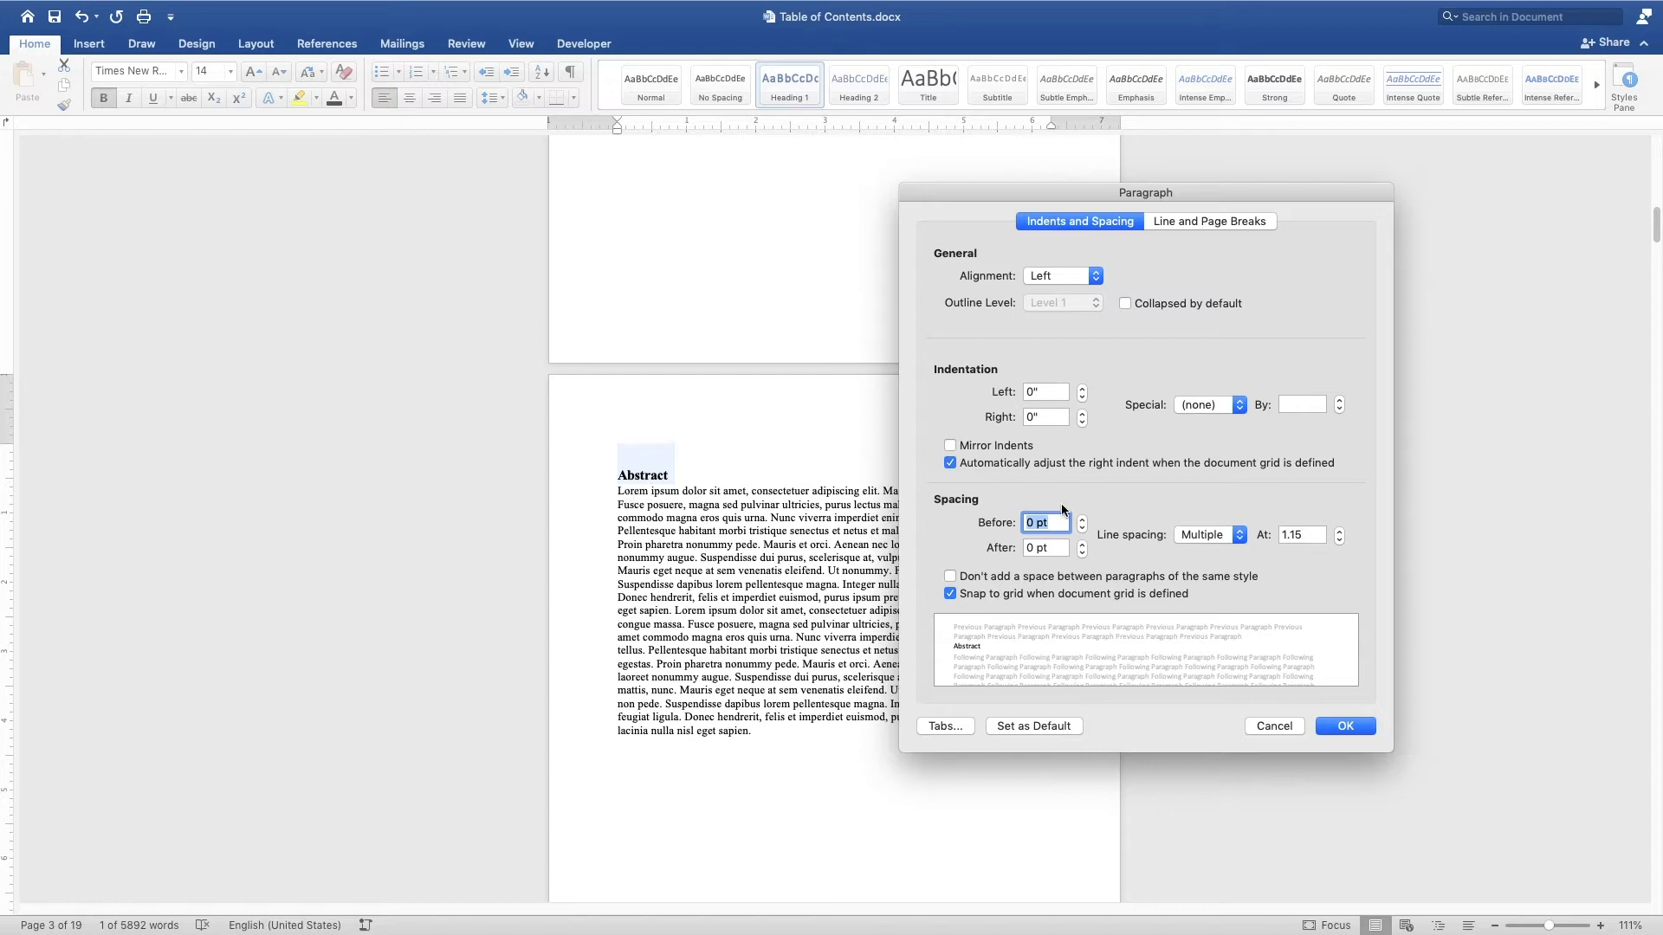
pyautogui.click(1083, 546)
pyautogui.click(1082, 545)
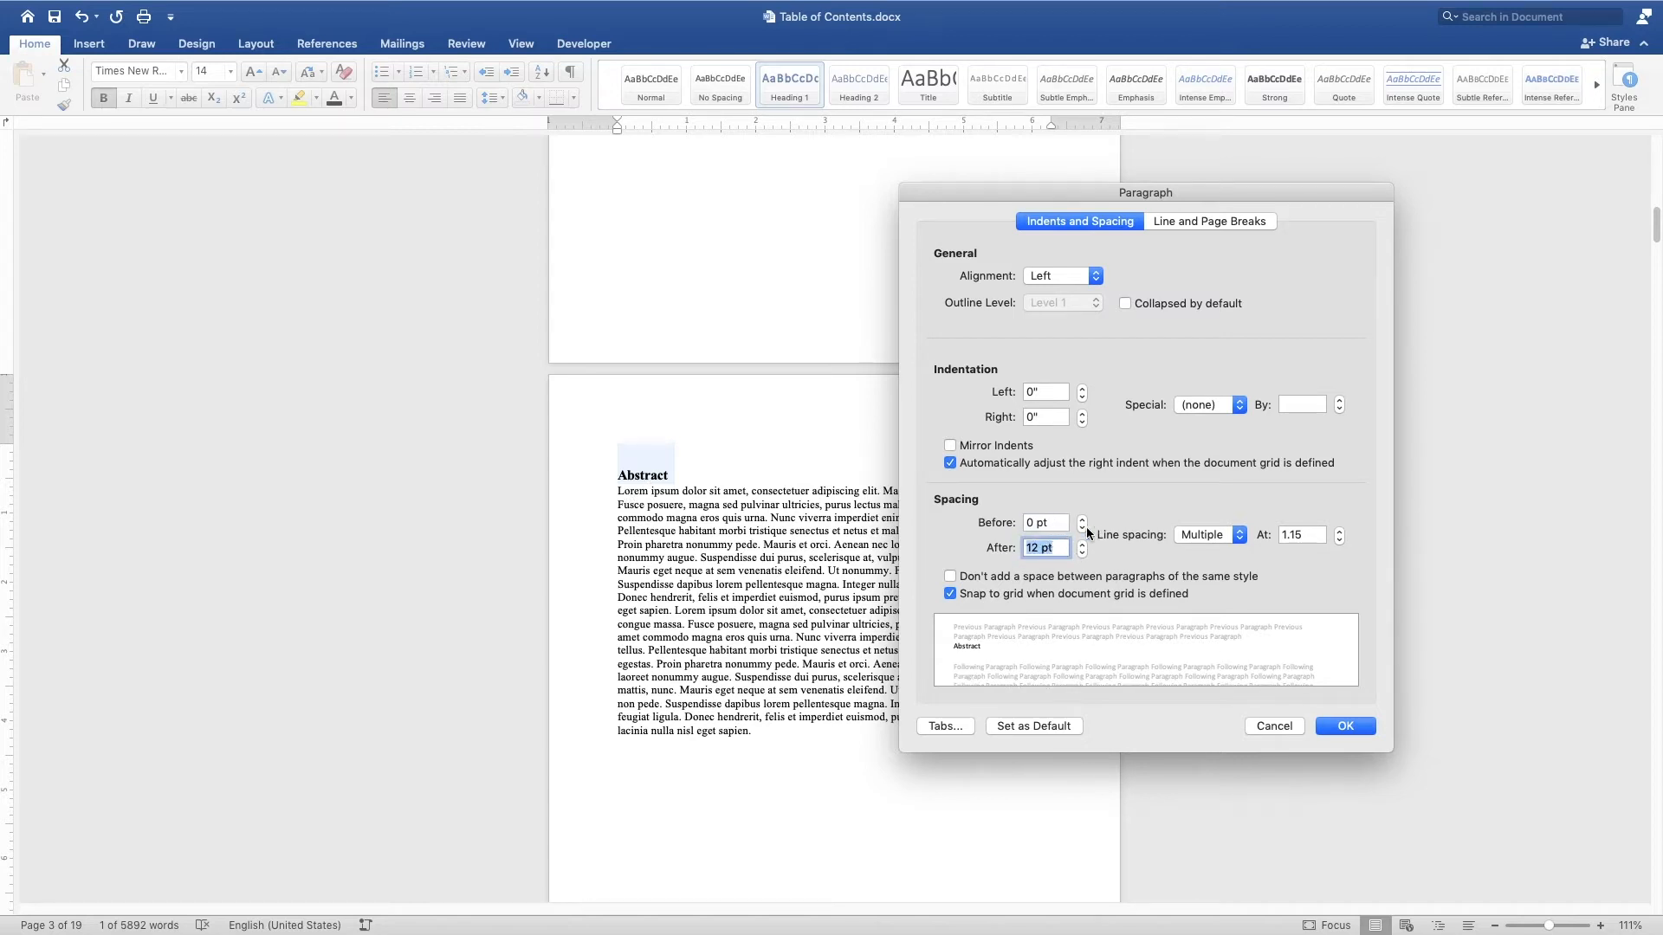
pyautogui.click(1345, 726)
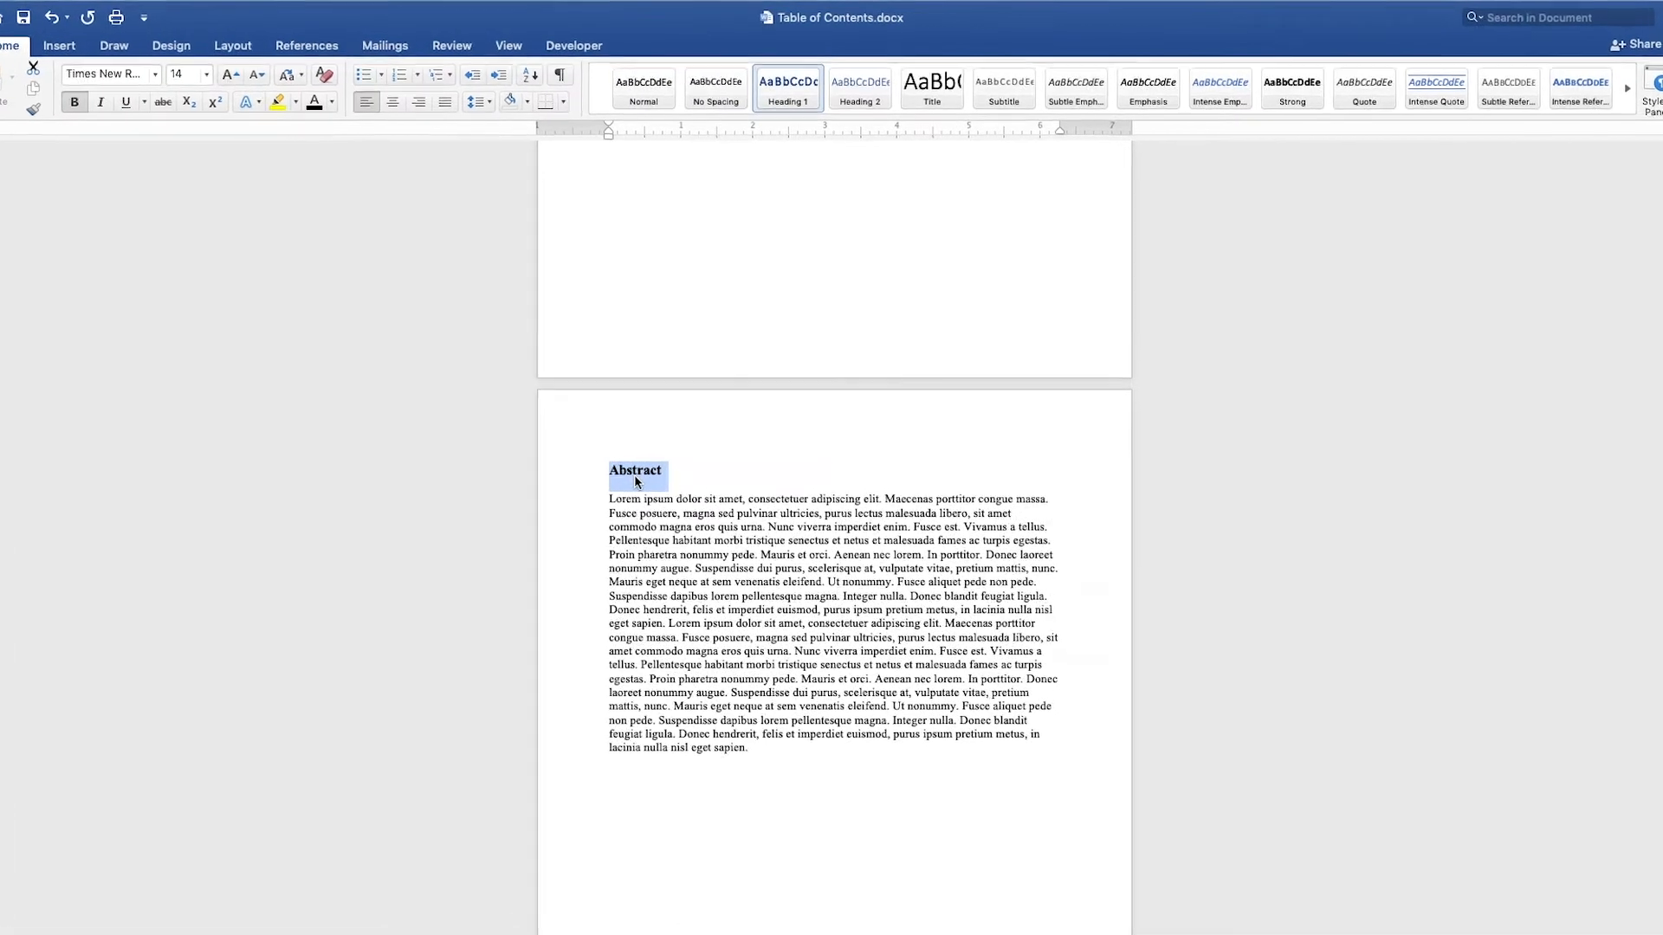
# Step: Update the Heading 1 style to match the formatted Abstract heading
pyautogui.rightClick(786, 113)
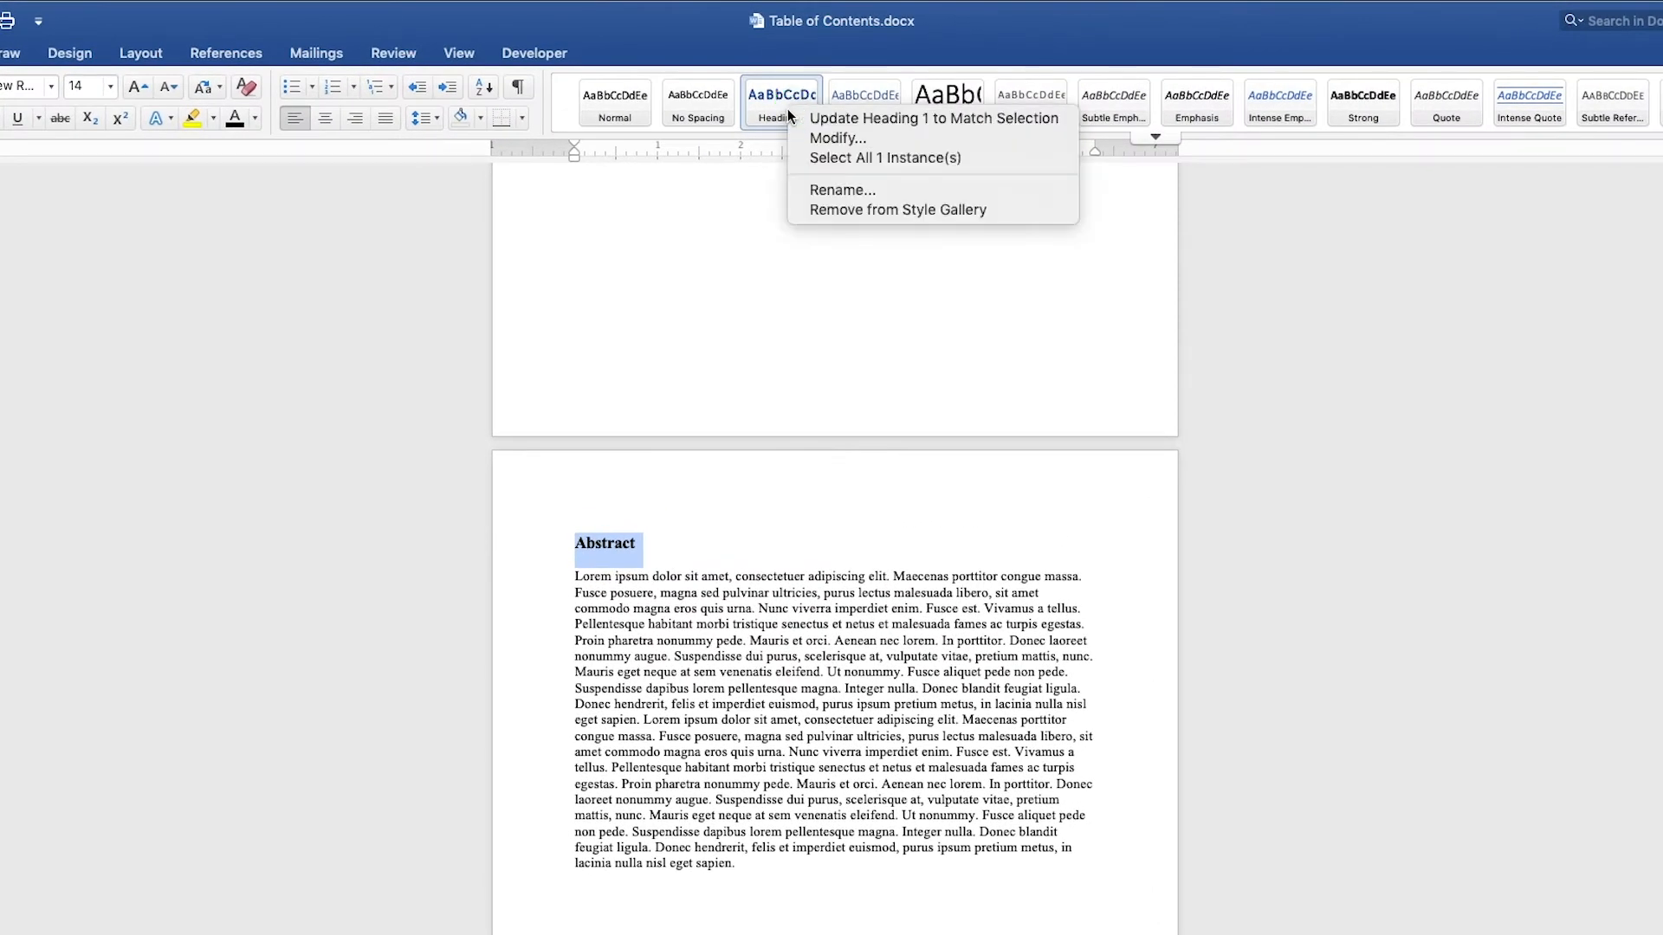
pyautogui.click(840, 118)
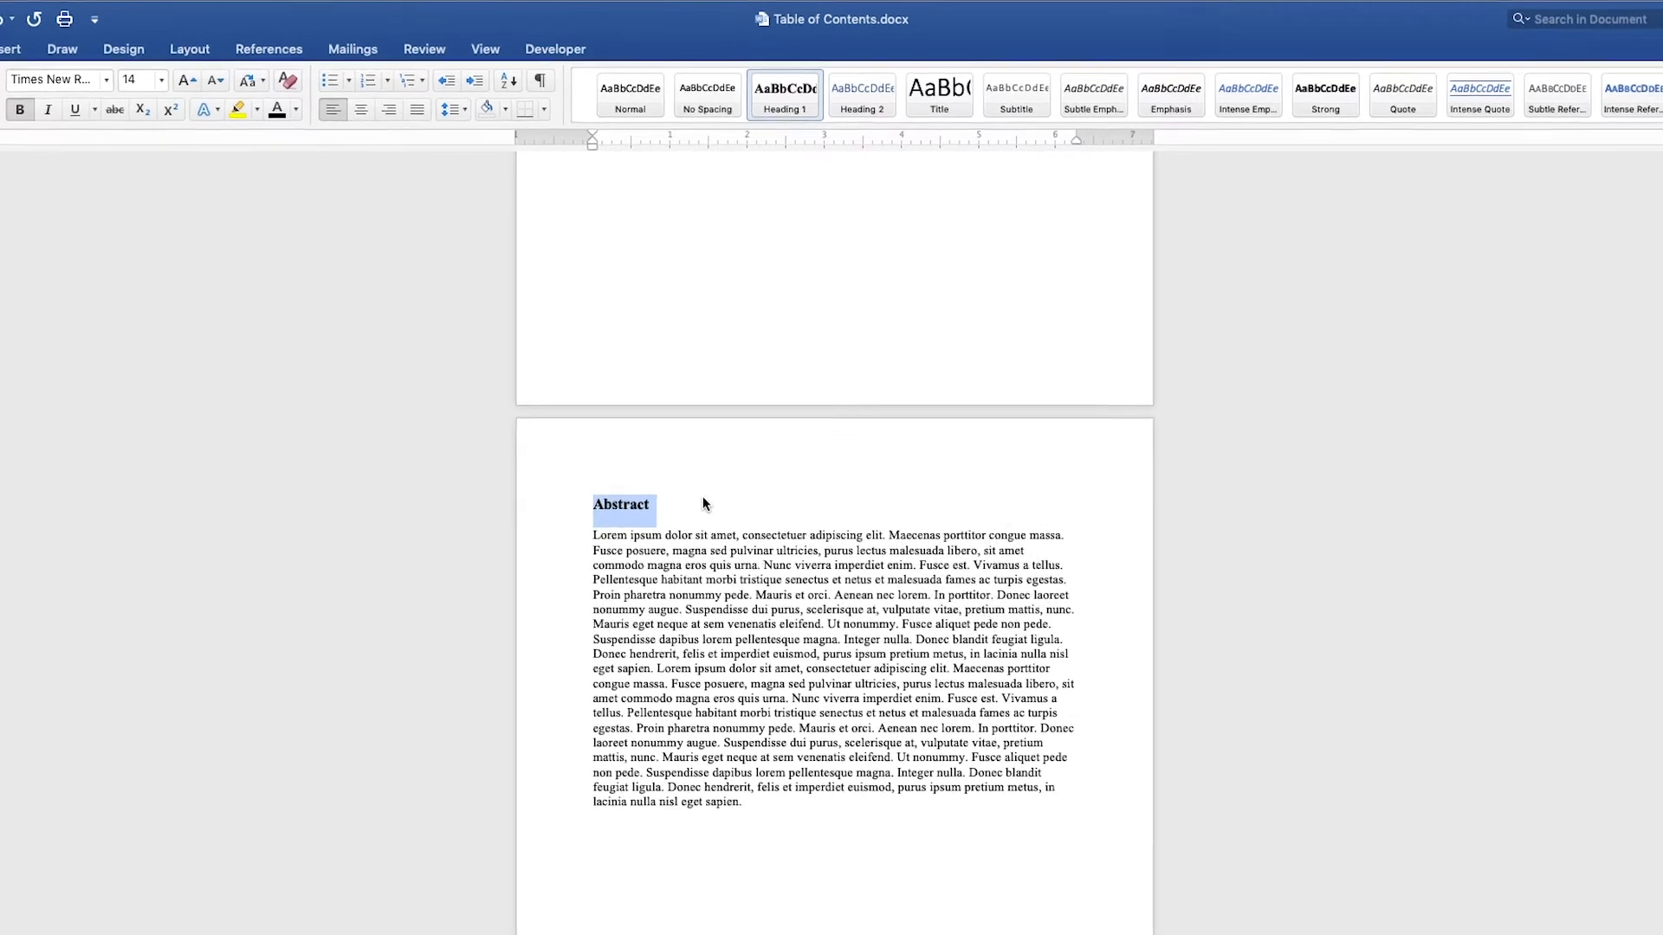
pyautogui.click(703, 496)
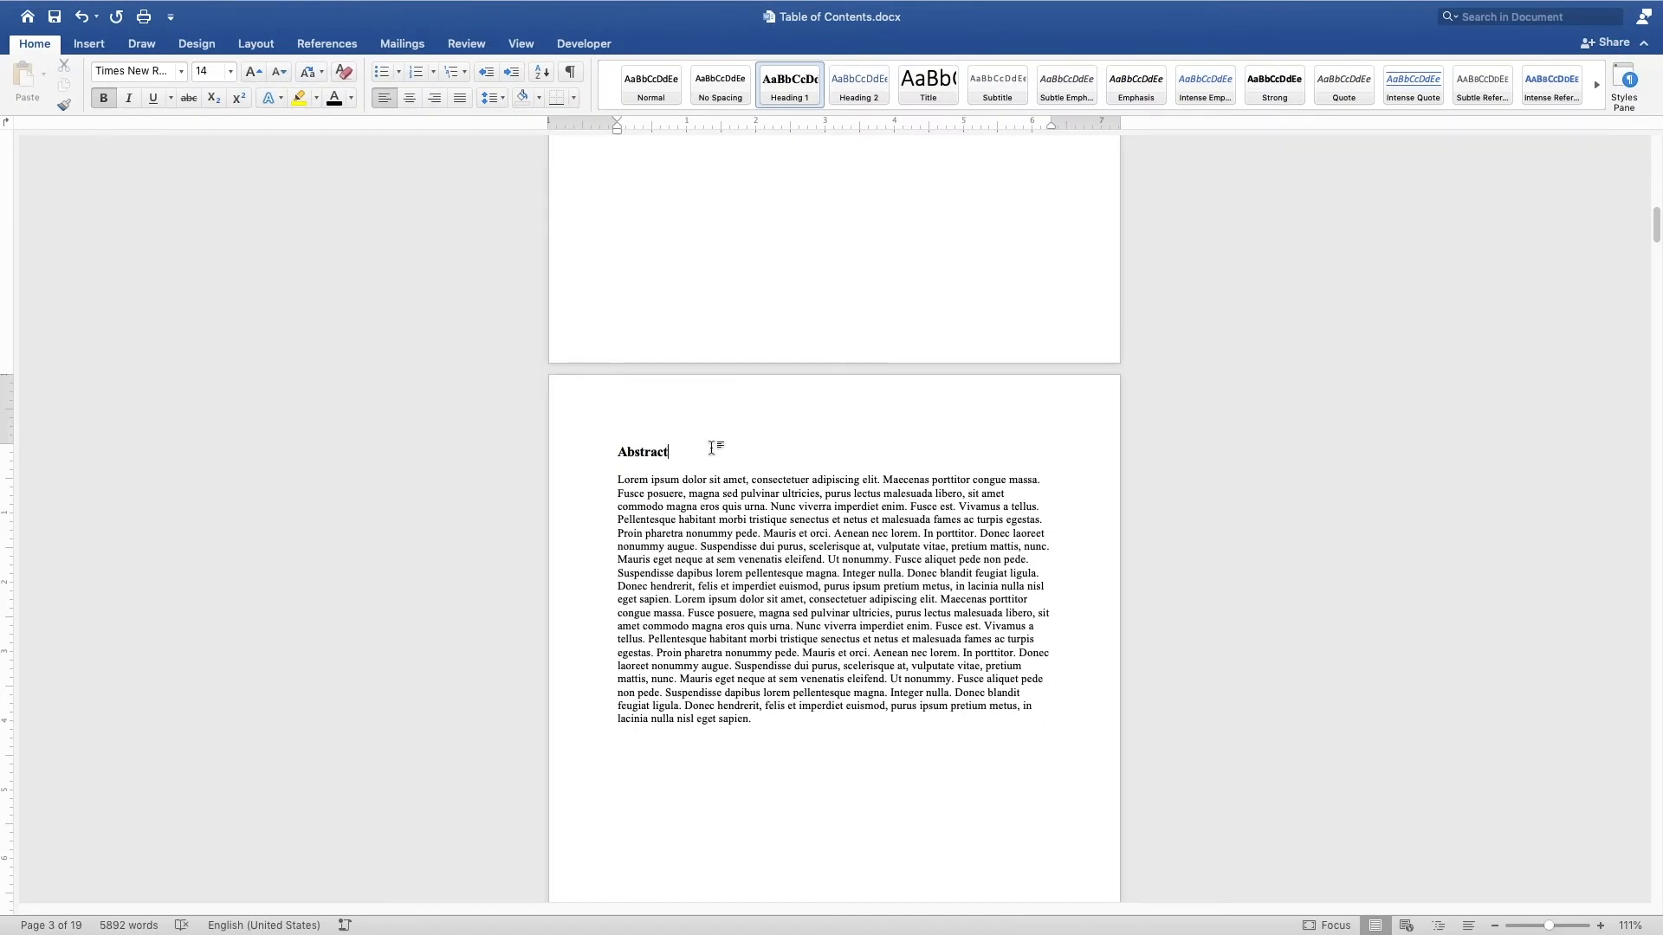
# Step: Apply the updated Heading 1 style to the "1. Introduction" heading
pyautogui.scroll(-10, 709, 445)
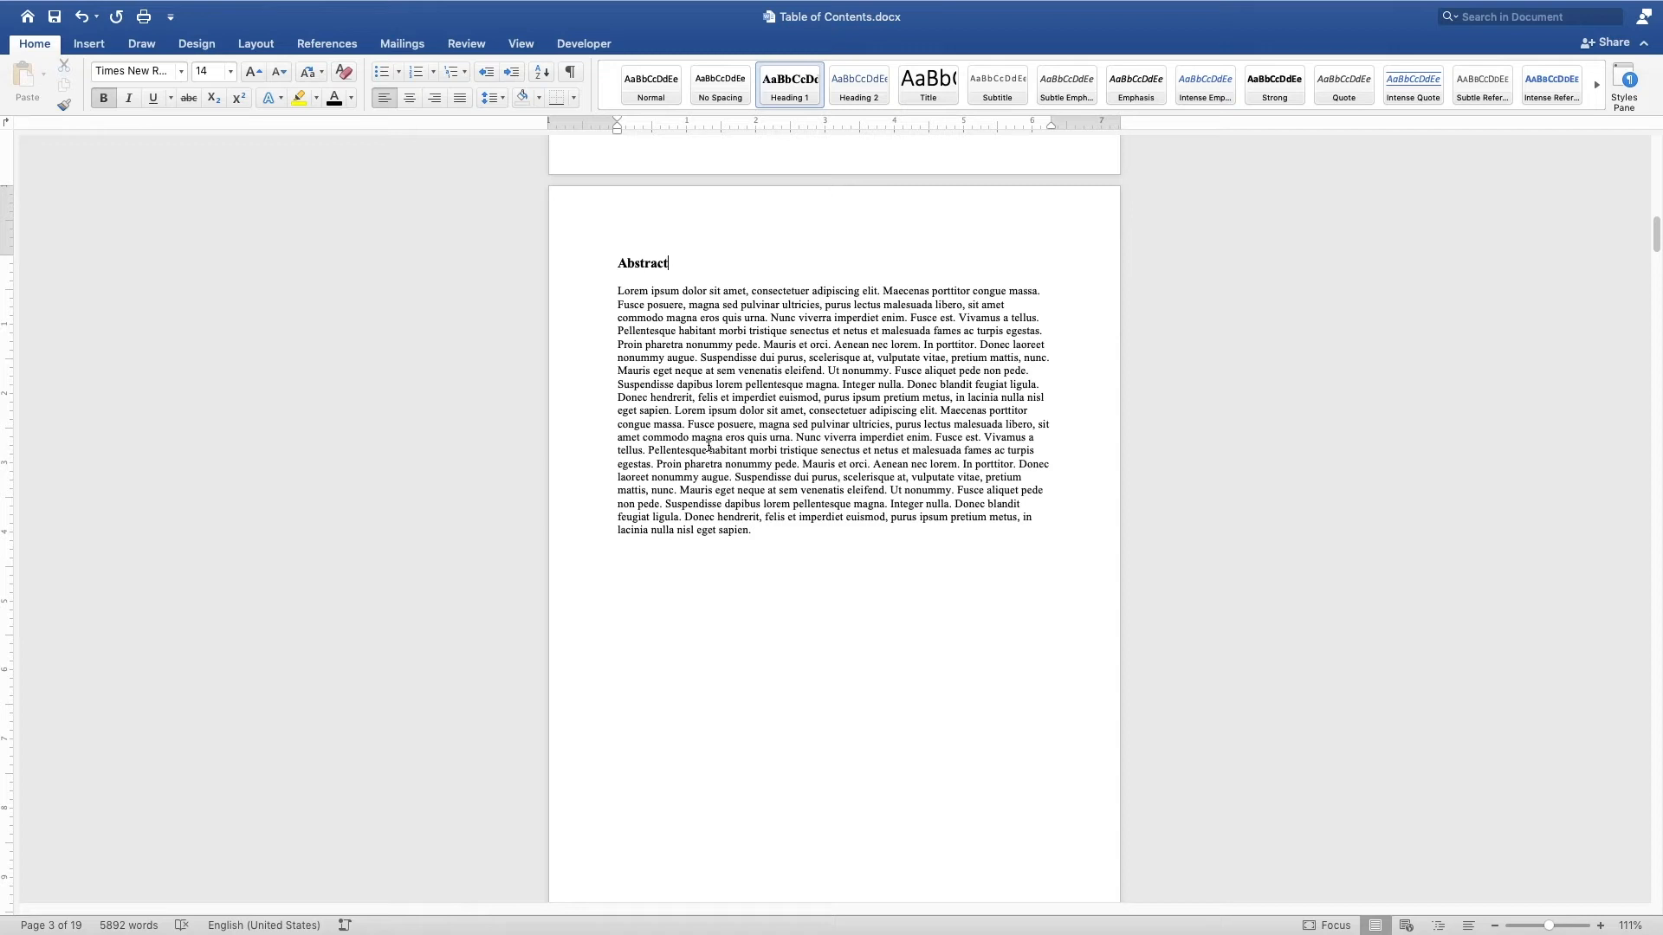
pyautogui.scroll(-6, 709, 446)
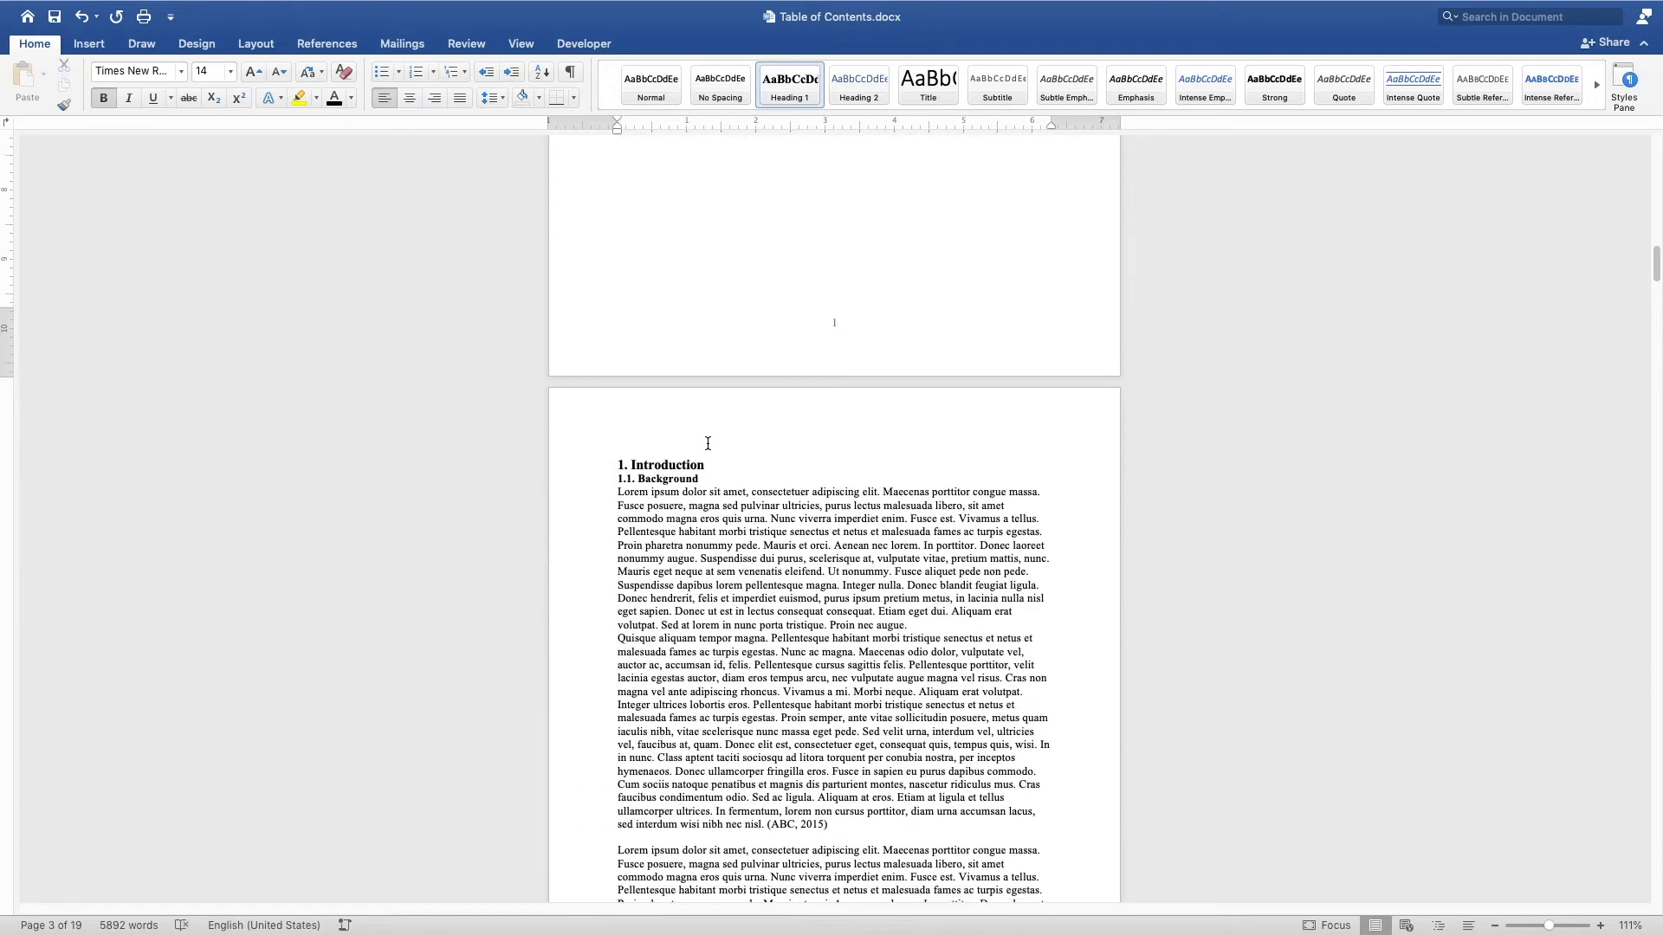
pyautogui.click(617, 440)
pyautogui.tripleClick(706, 442)
pyautogui.click(682, 444)
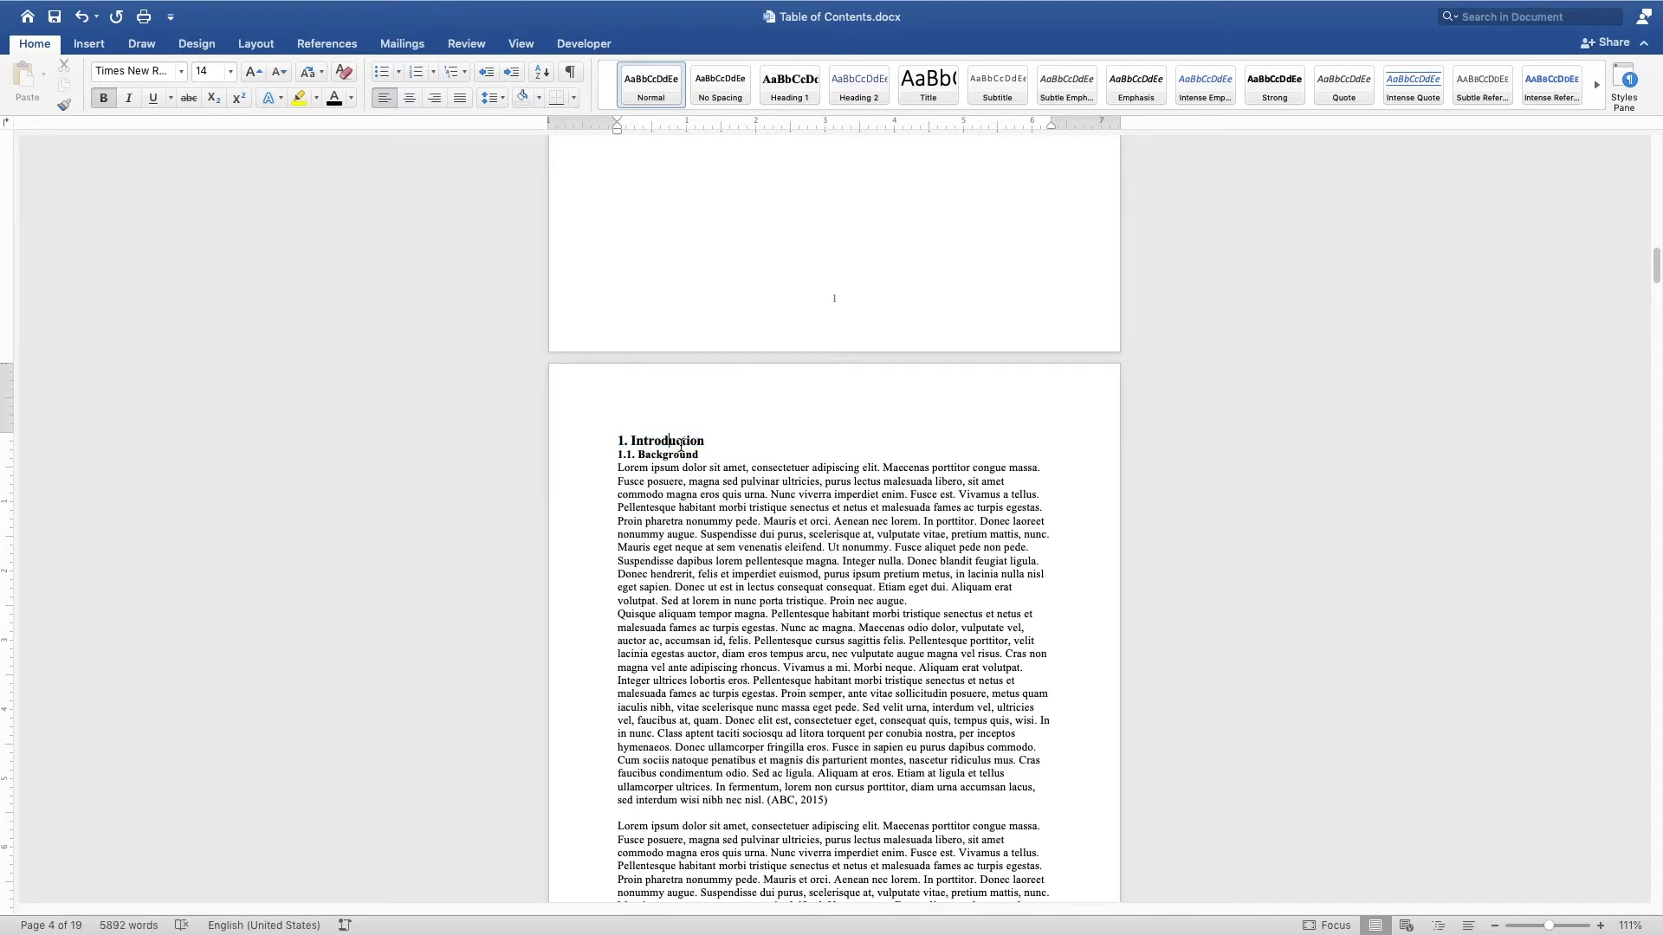
pyautogui.click(790, 86)
# Step: Apply the Heading 1 style to the "2. Literature Review" heading
pyautogui.scroll(-5, 732, 485)
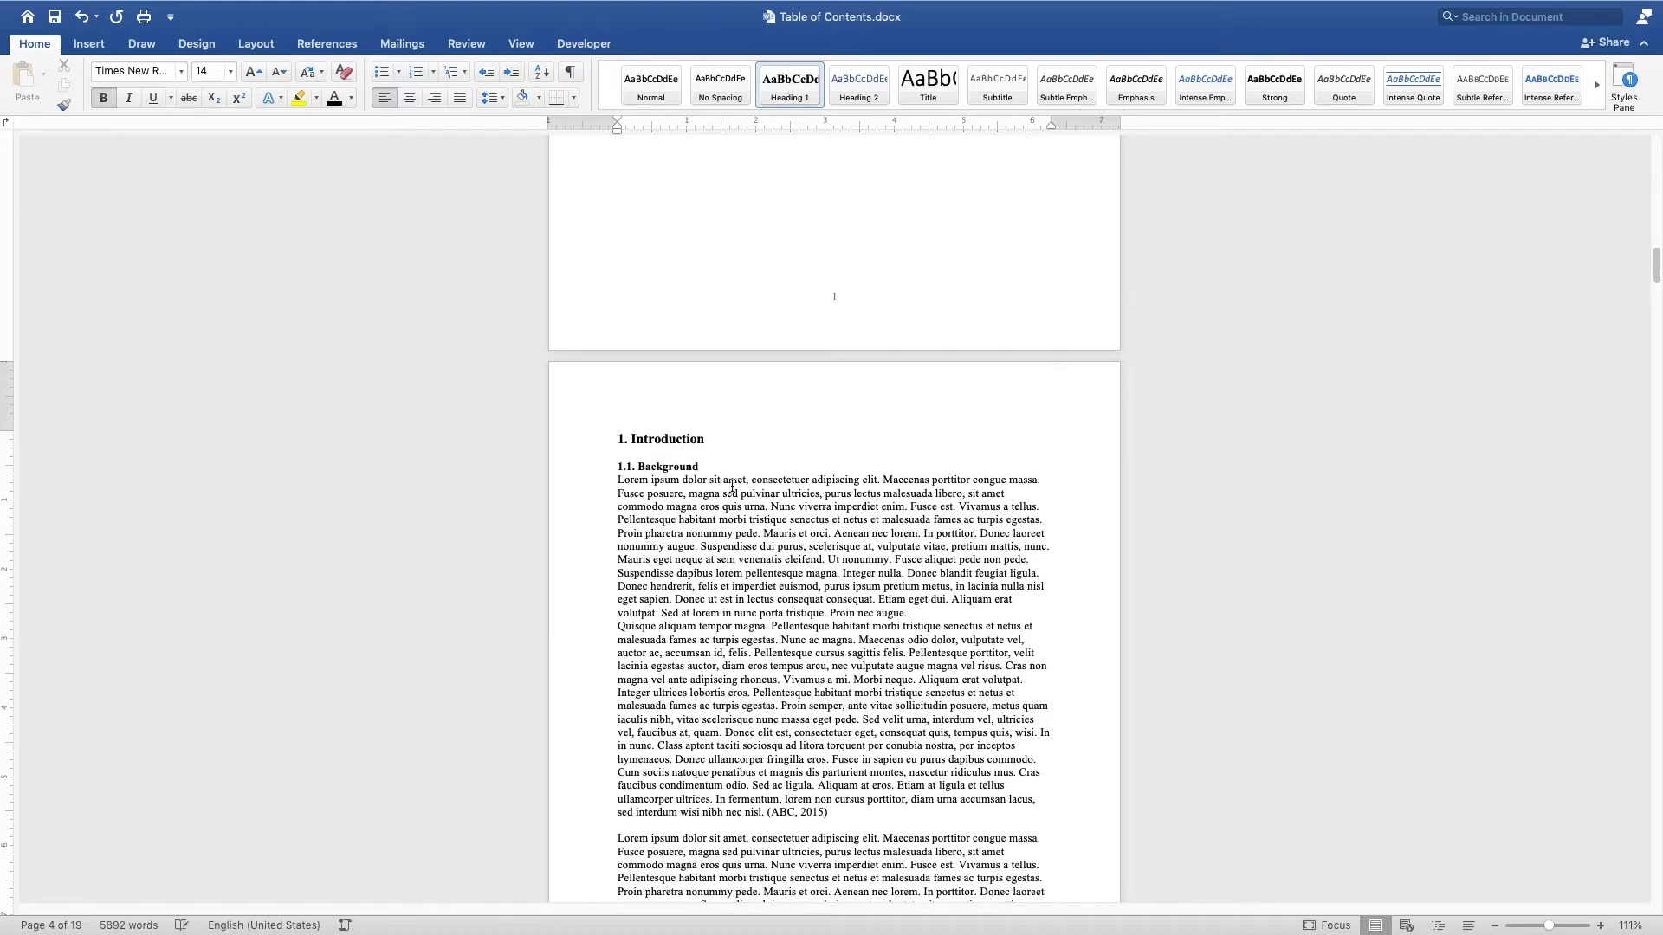
pyautogui.scroll(-10, 731, 475)
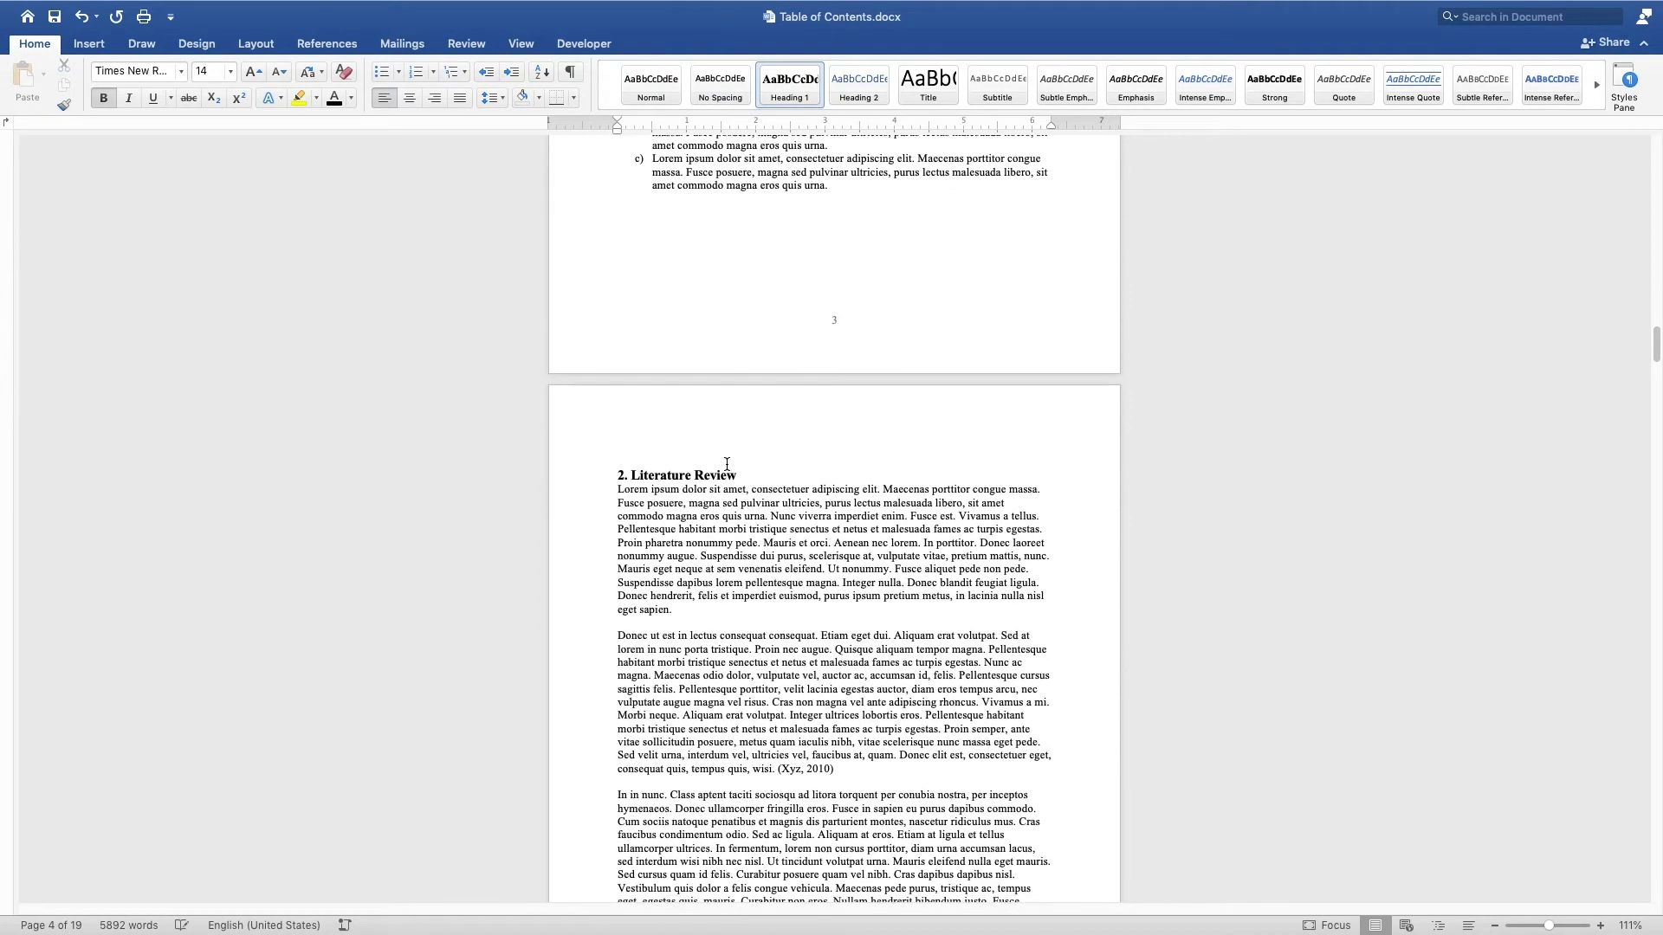
pyautogui.scroll(-1, 726, 462)
pyautogui.click(662, 188)
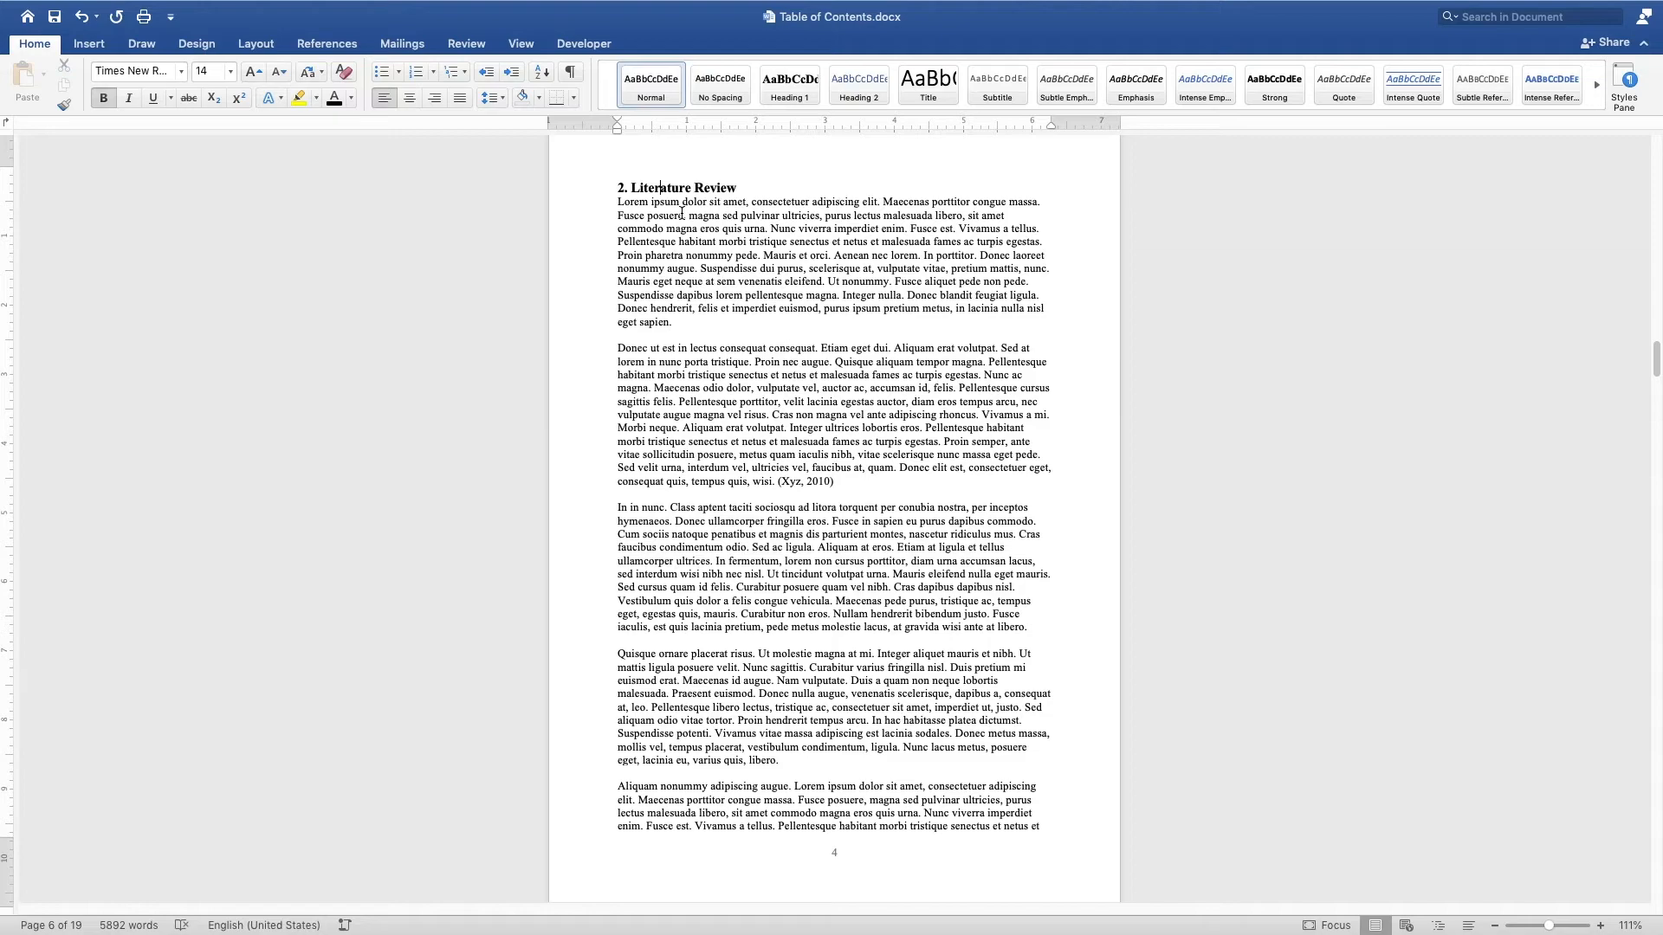
pyautogui.click(762, 82)
# Step: Apply the Heading 1 style to the "3. Research Method" heading
pyautogui.scroll(-8, 752, 365)
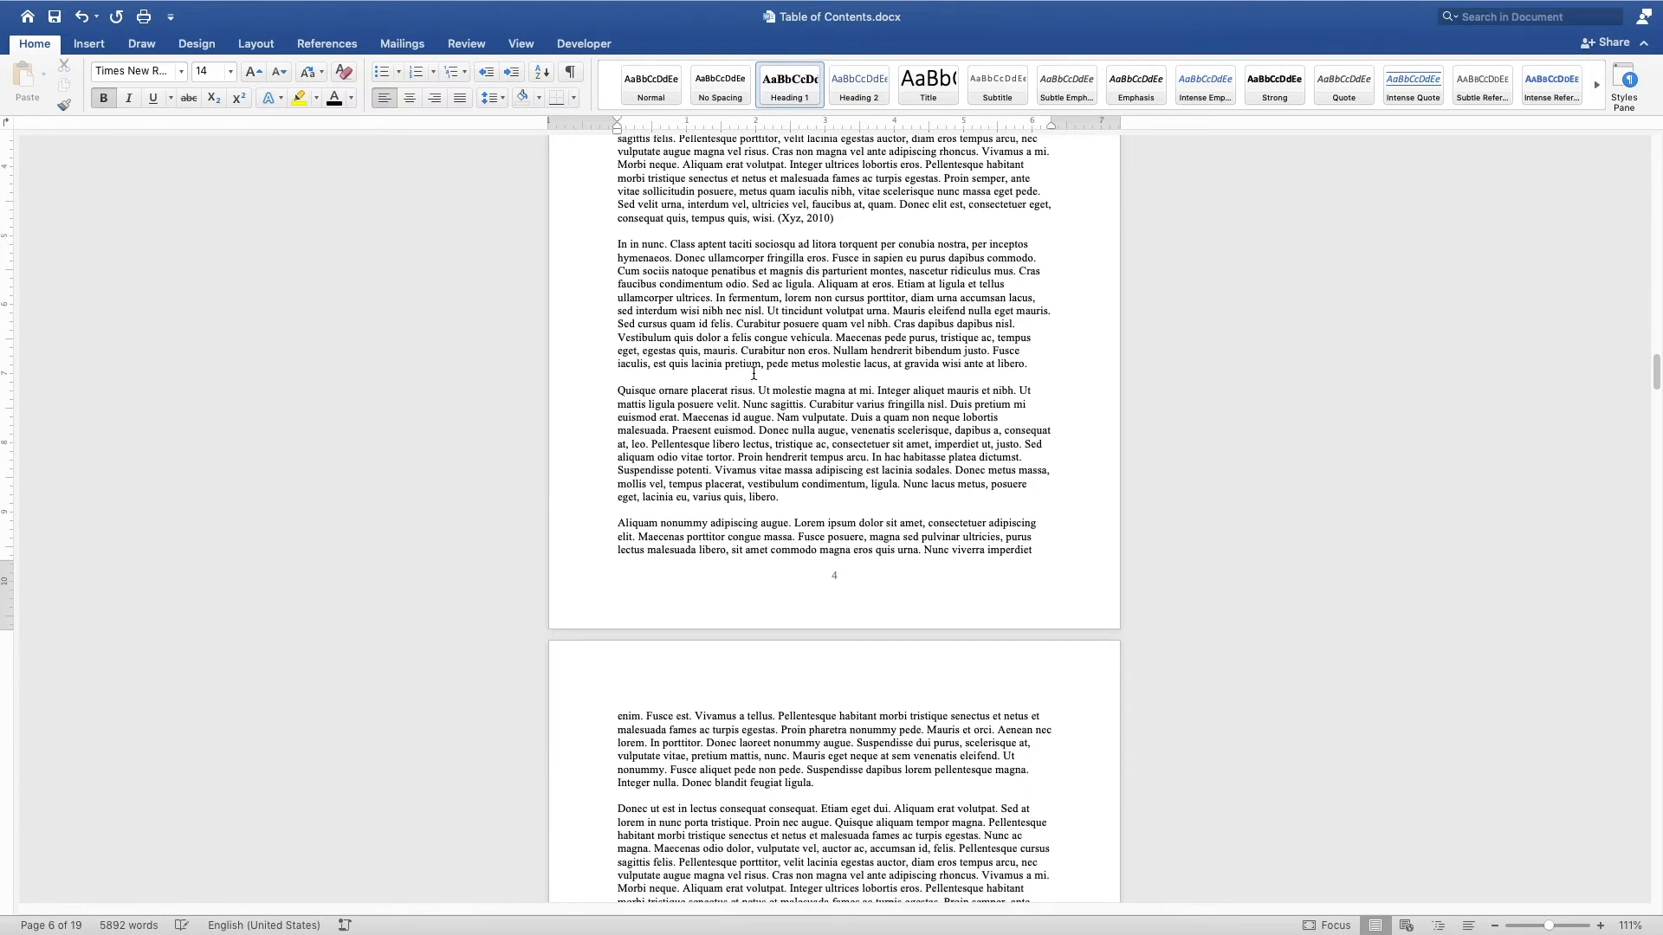
pyautogui.scroll(-20, 752, 365)
pyautogui.click(684, 452)
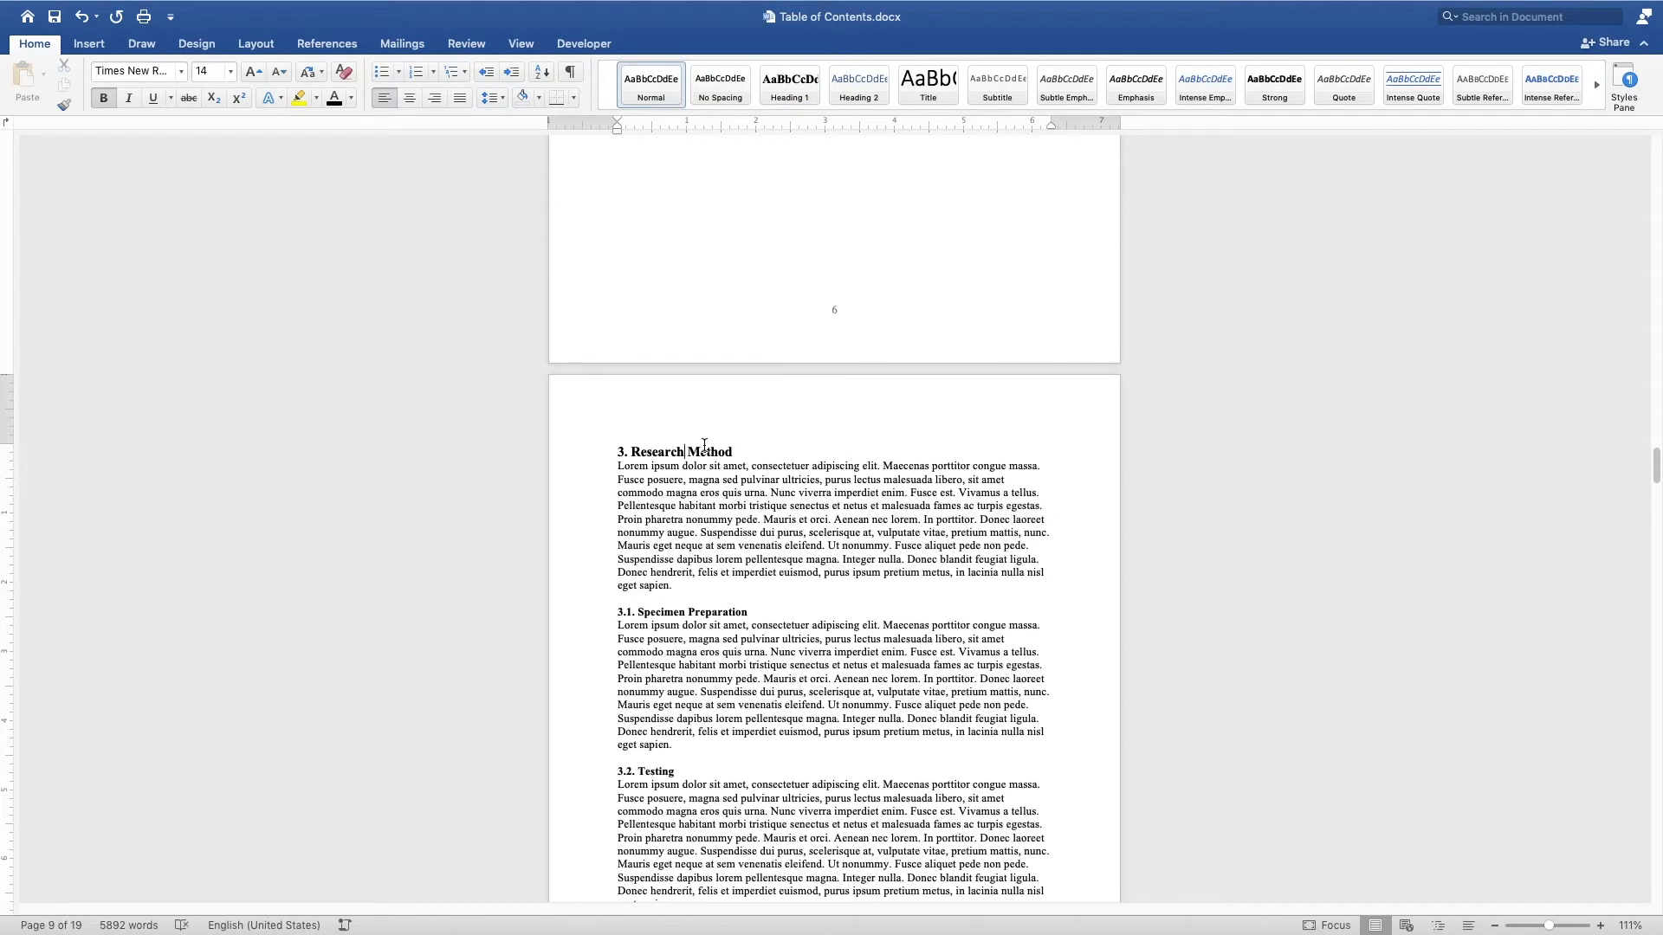
pyautogui.click(786, 84)
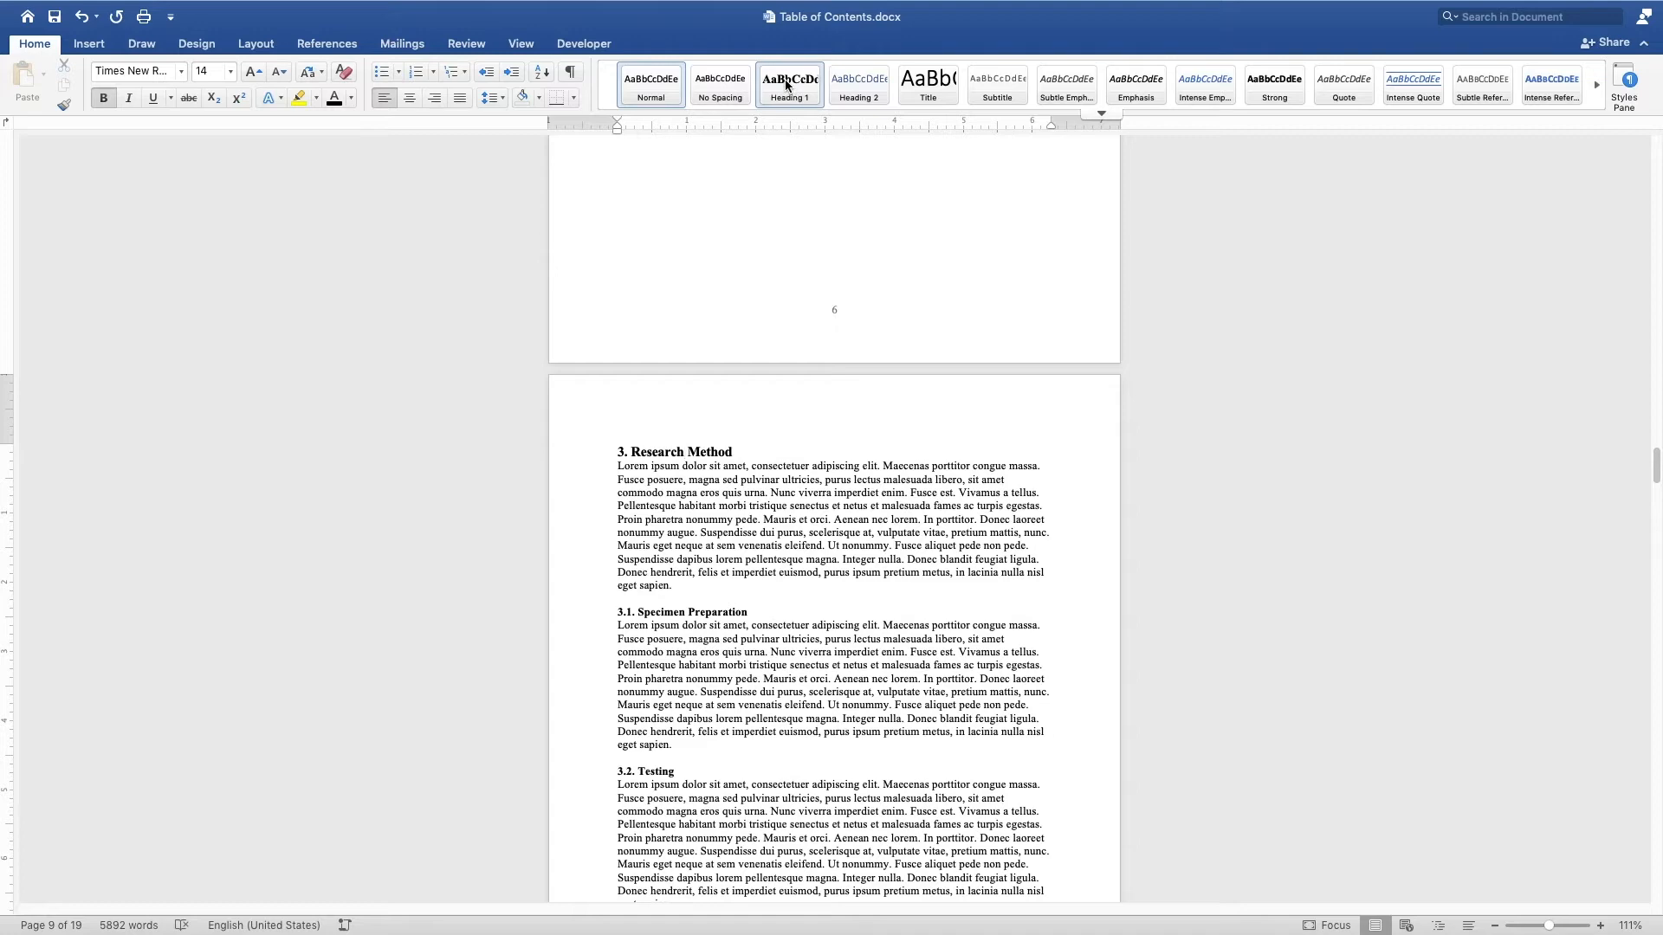
# Step: Apply the Heading 1 style to the "4. Results and Discussion" heading
pyautogui.scroll(-10, 730, 434)
pyautogui.scroll(-5, 730, 437)
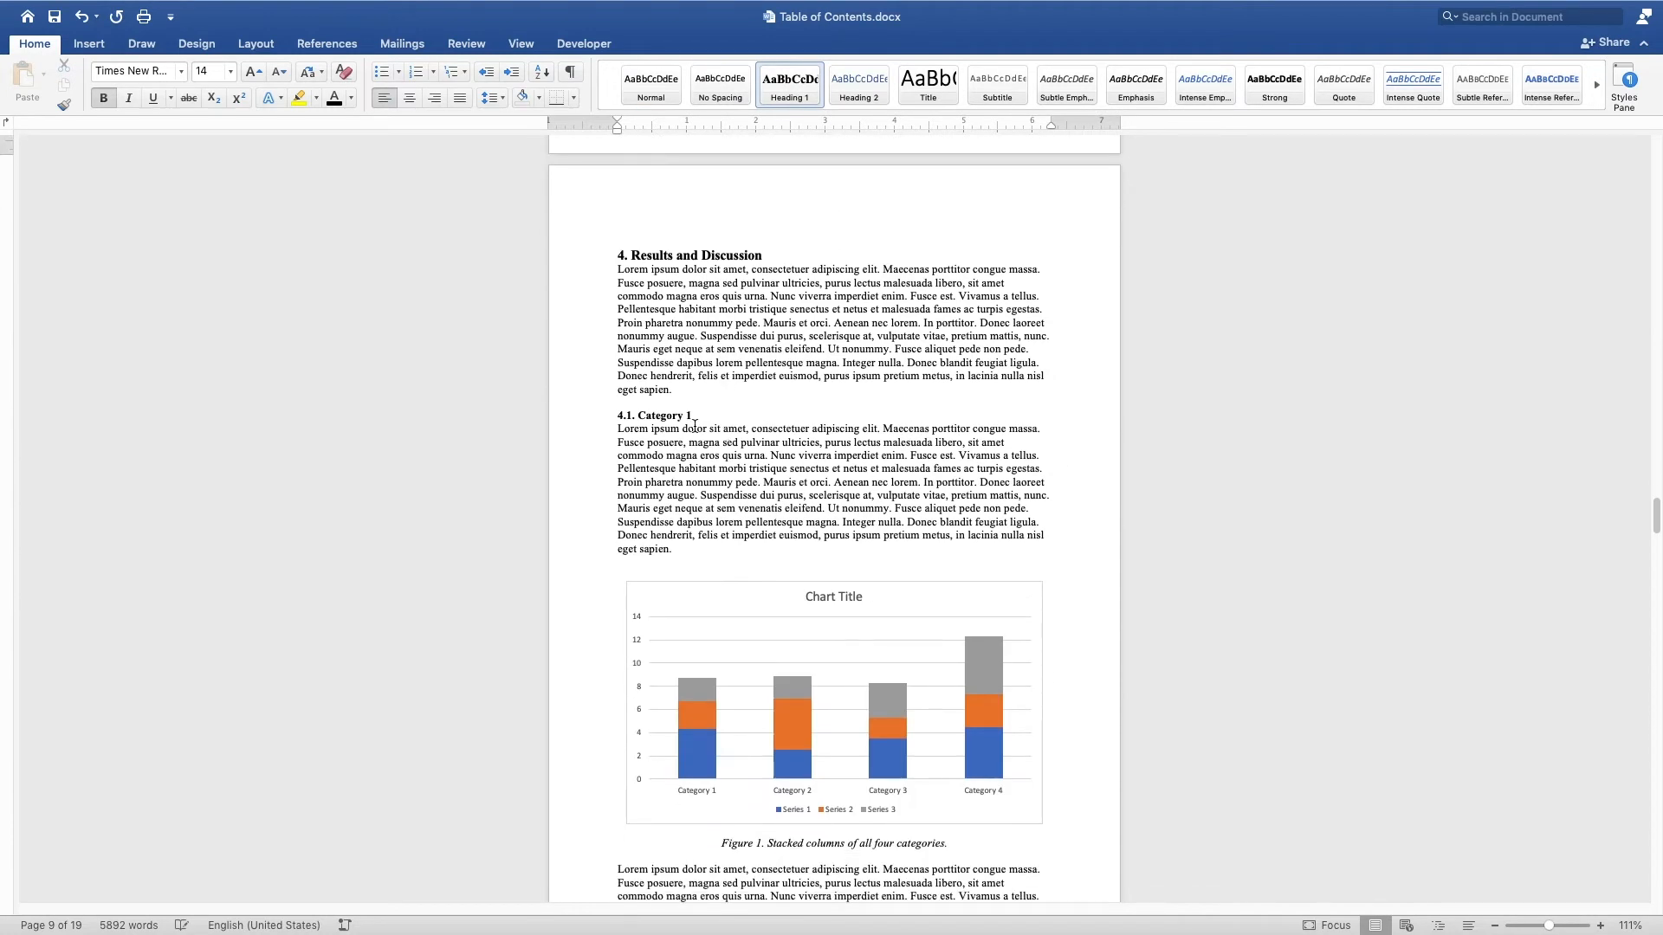
pyautogui.click(677, 255)
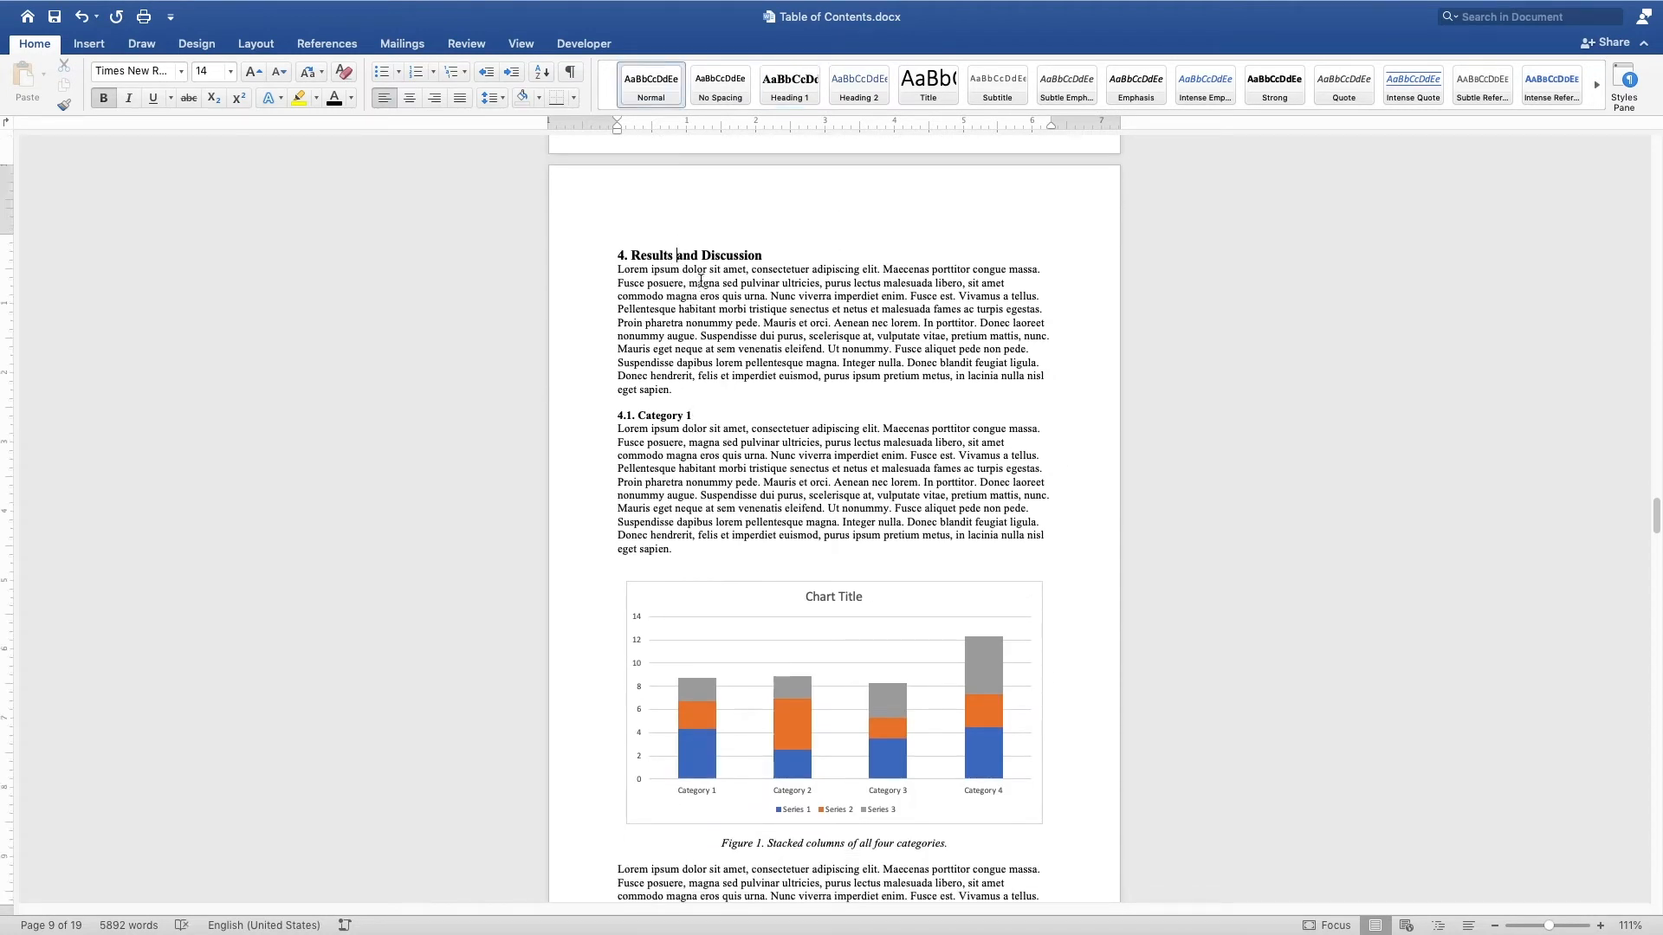
pyautogui.moveTo(616, 255); pyautogui.dragTo(768, 264)
pyautogui.click(788, 82)
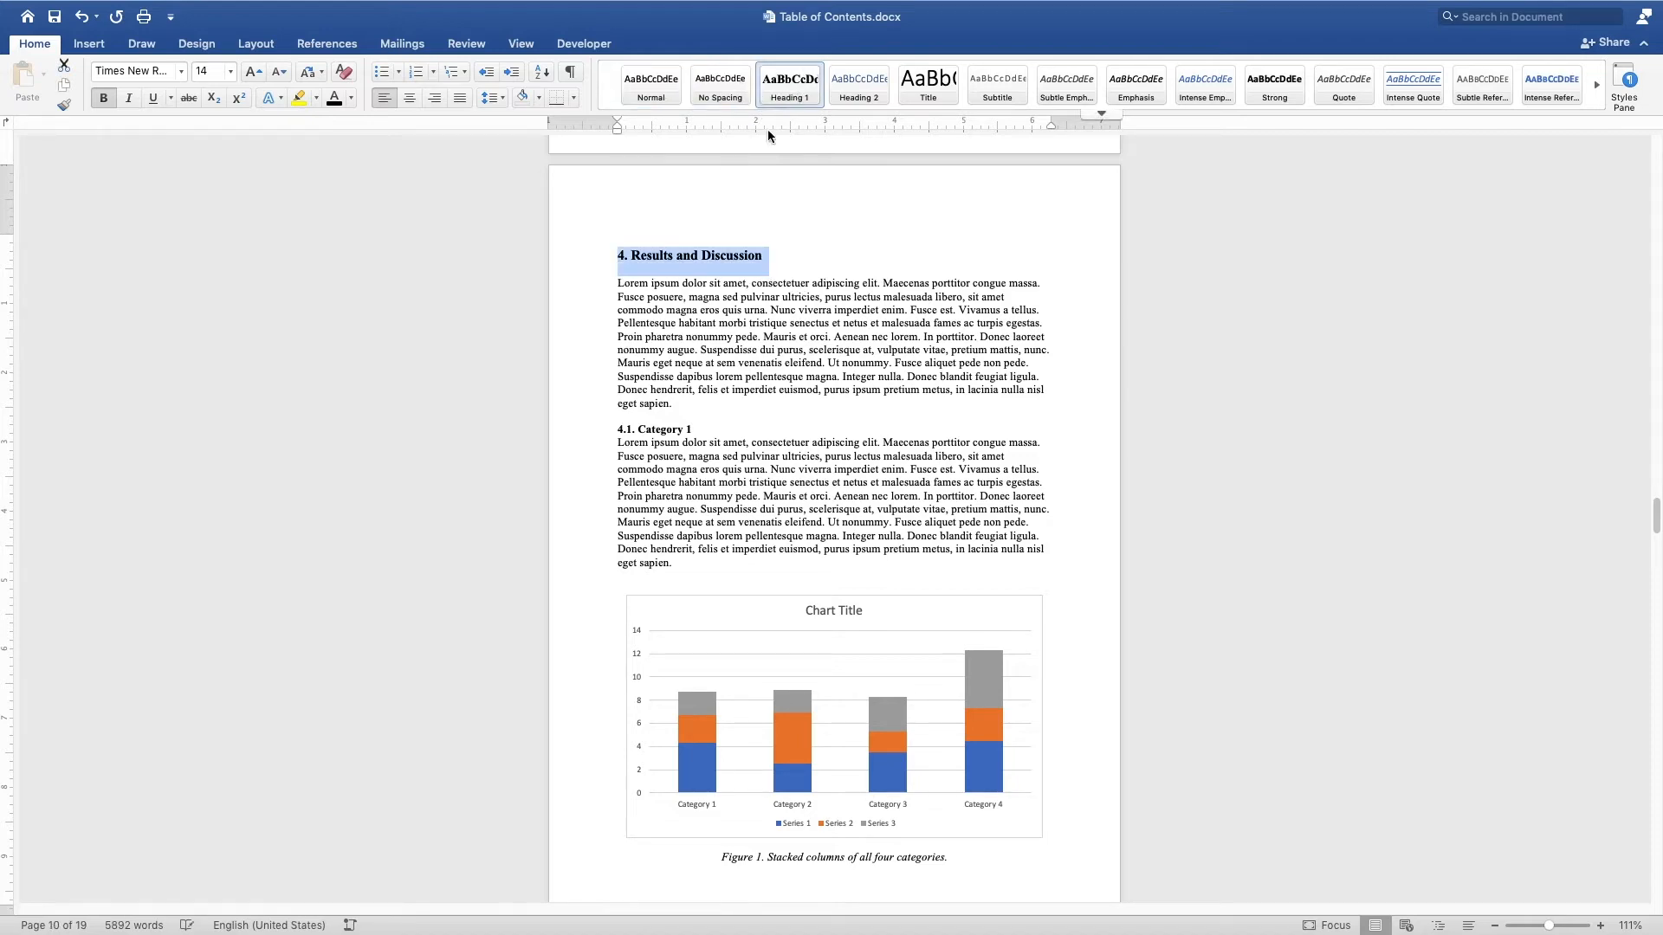
# Step: Apply the Heading 1 style to the "5. Conclusion" heading
pyautogui.scroll(-5, 743, 290)
pyautogui.scroll(-20, 741, 284)
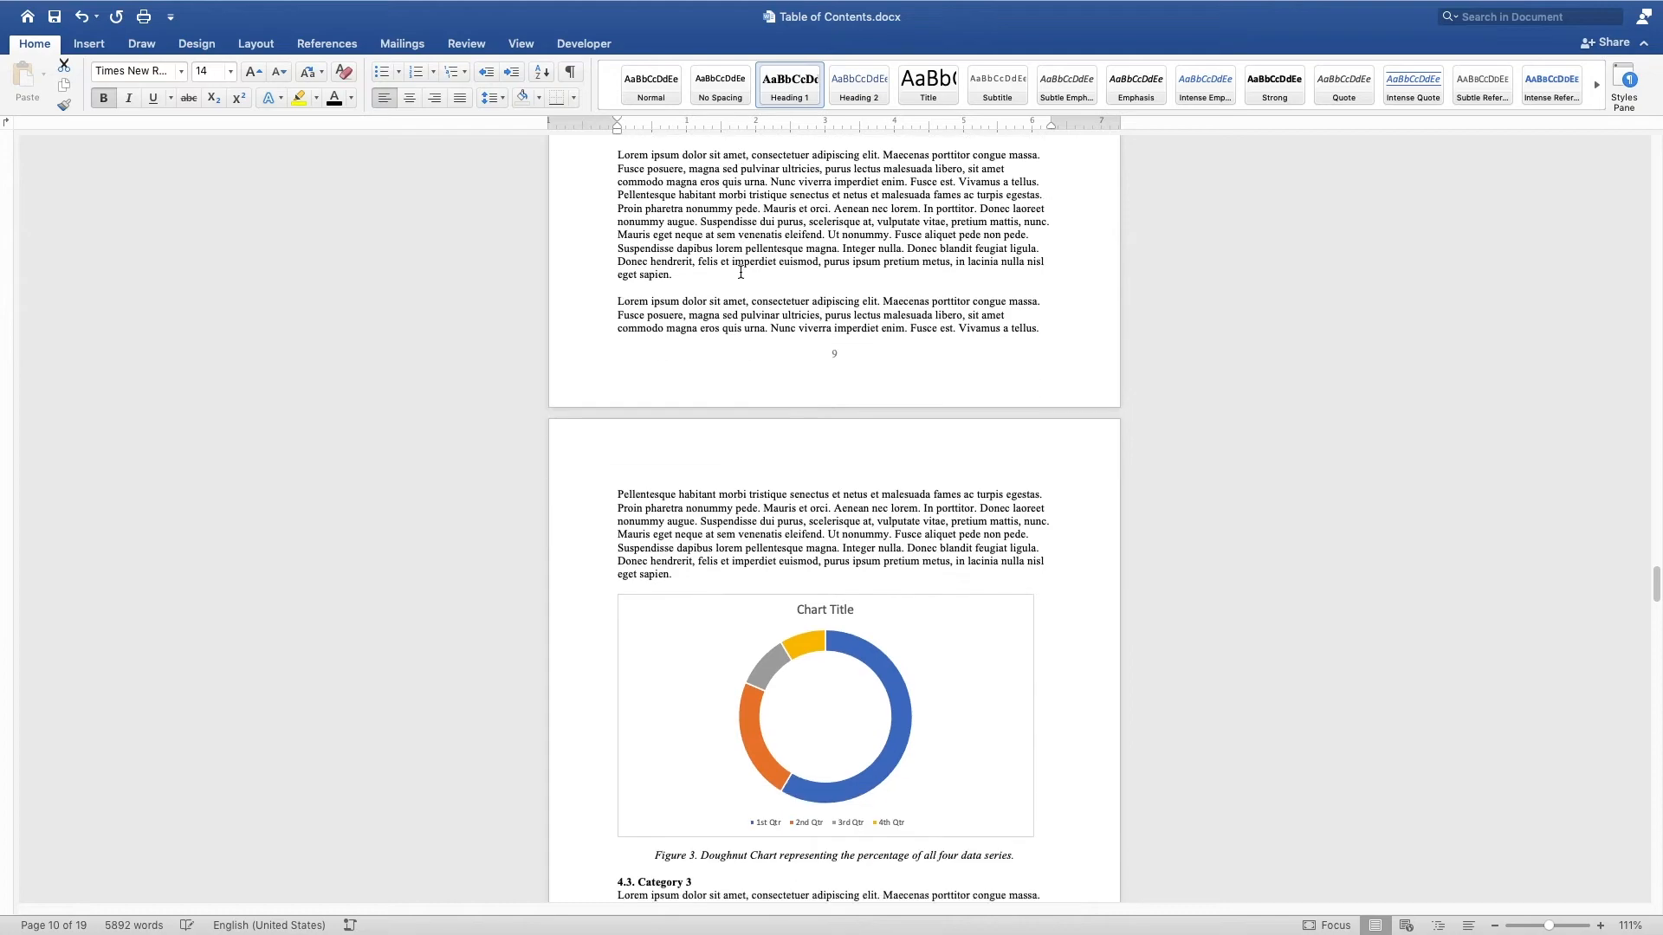
pyautogui.scroll(-20, 741, 266)
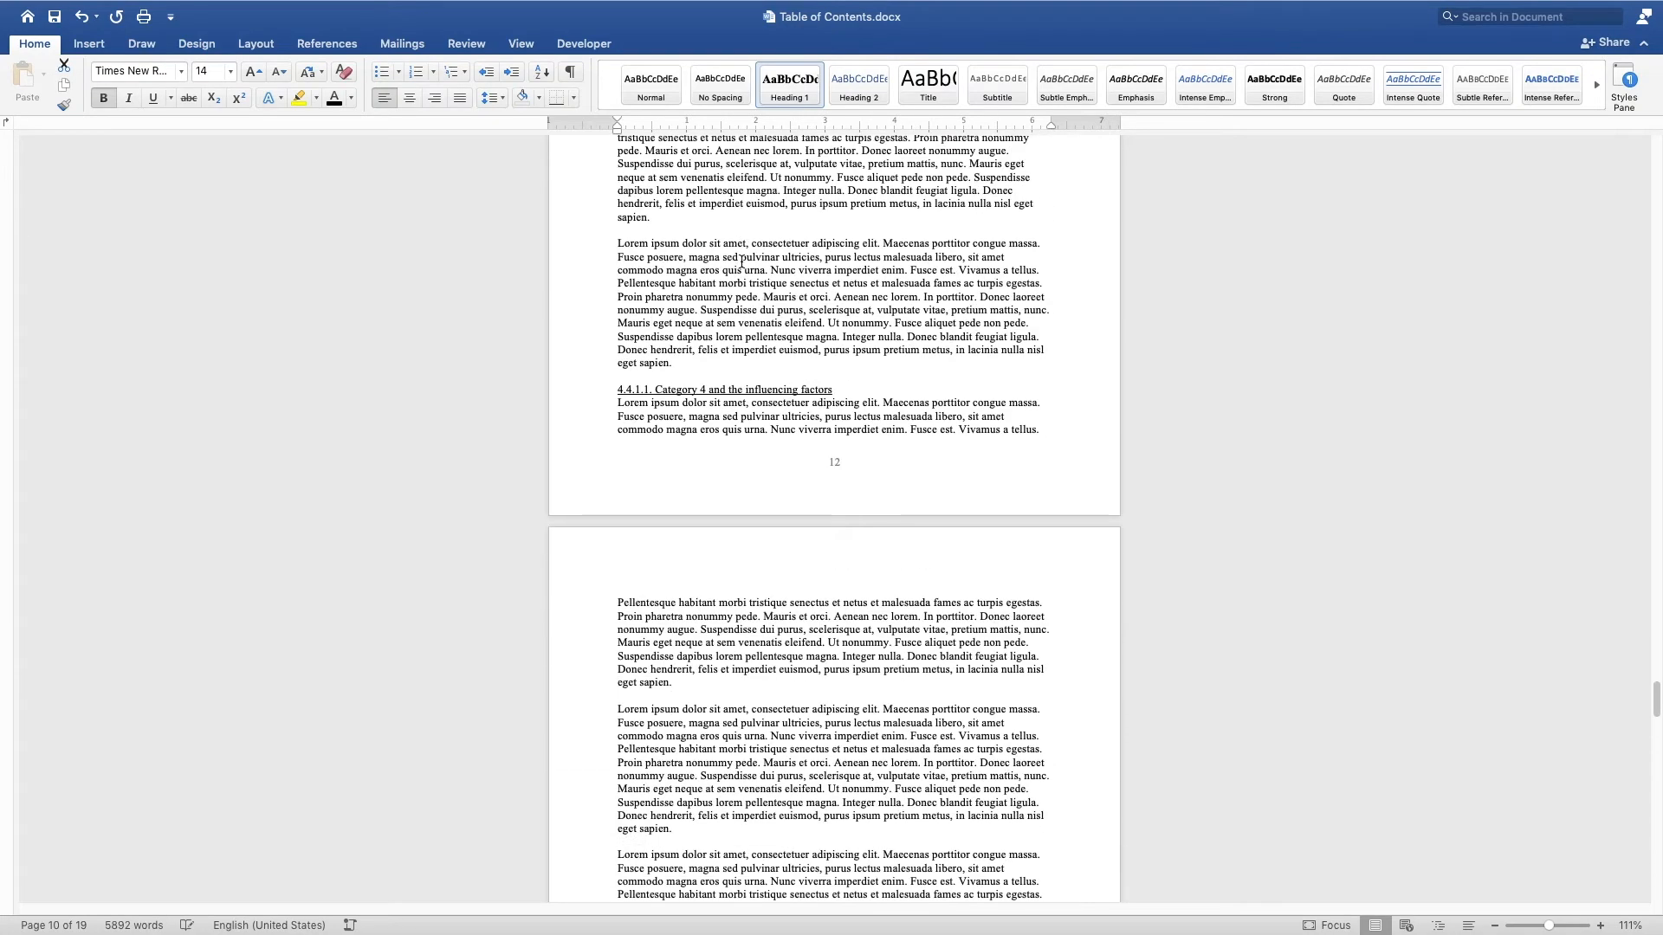
pyautogui.scroll(-20, 741, 264)
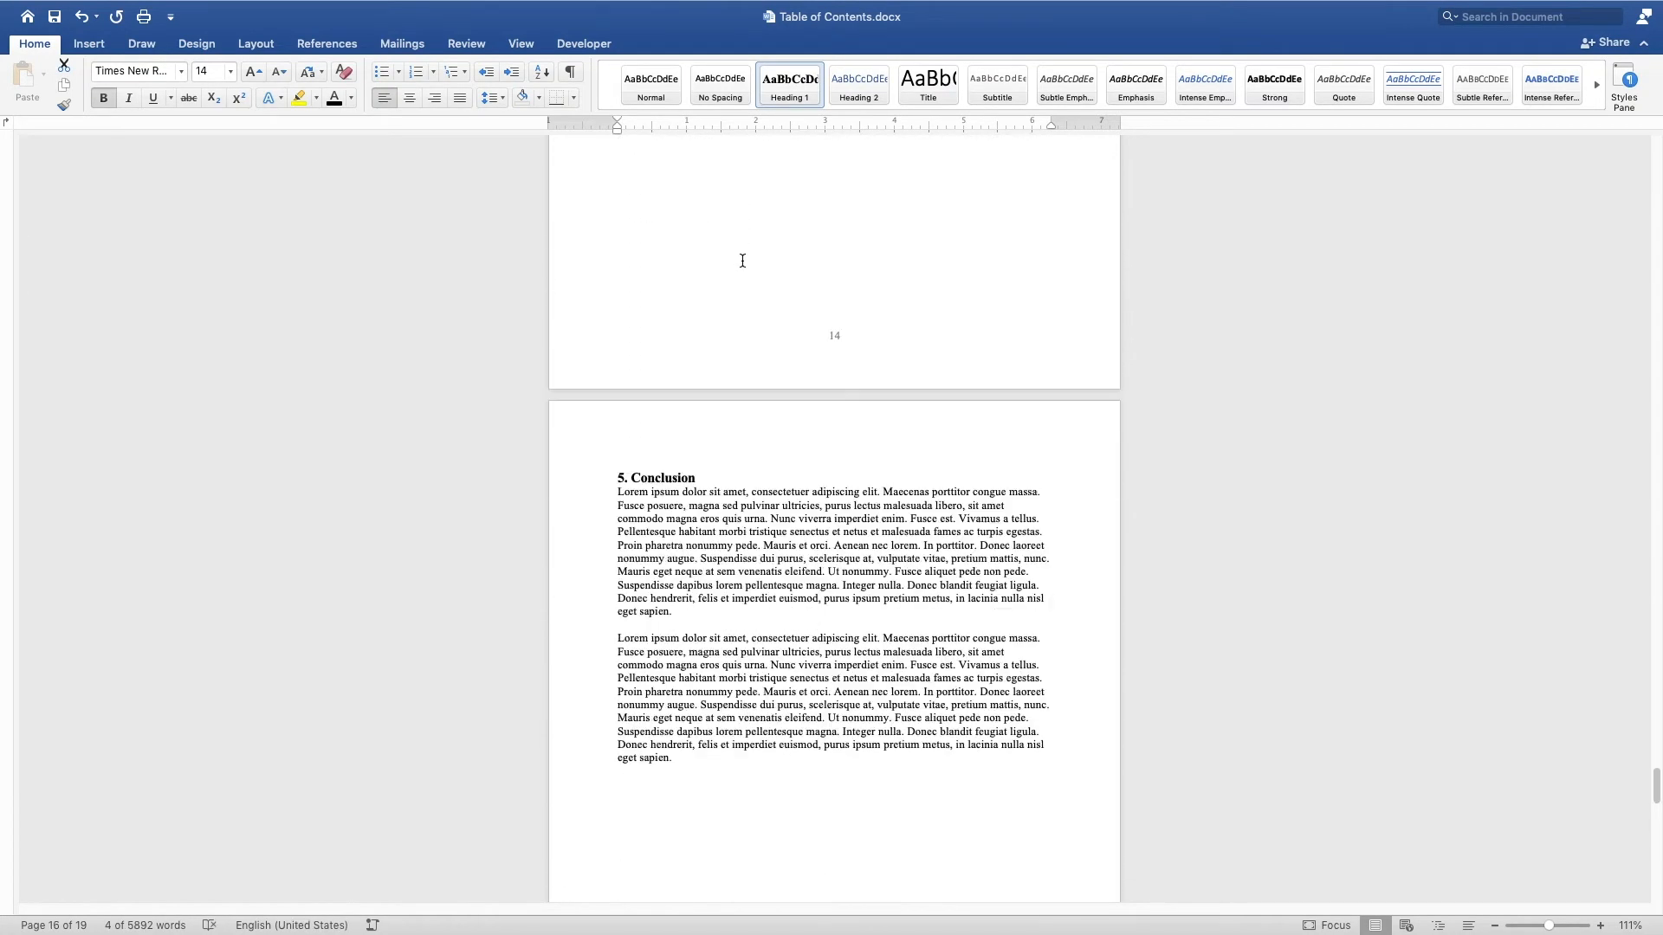
pyautogui.click(649, 454)
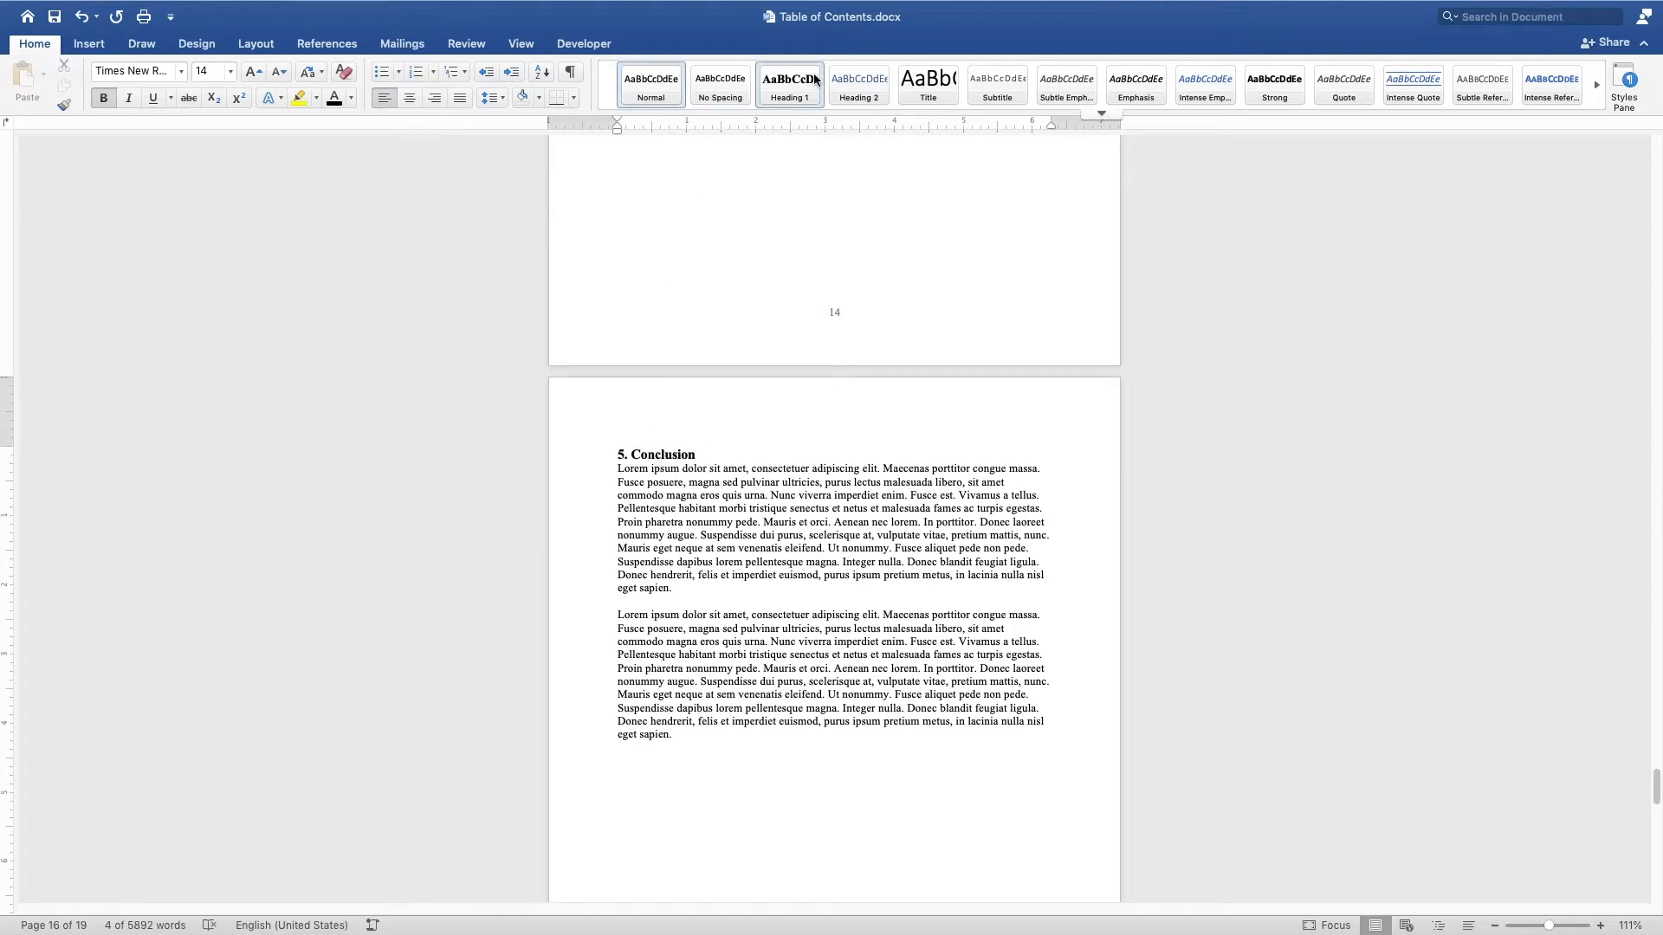
pyautogui.click(789, 84)
# Step: Apply the Heading 1 style to the "6. Recommendations" and "7. References" headings
pyautogui.scroll(-15, 754, 430)
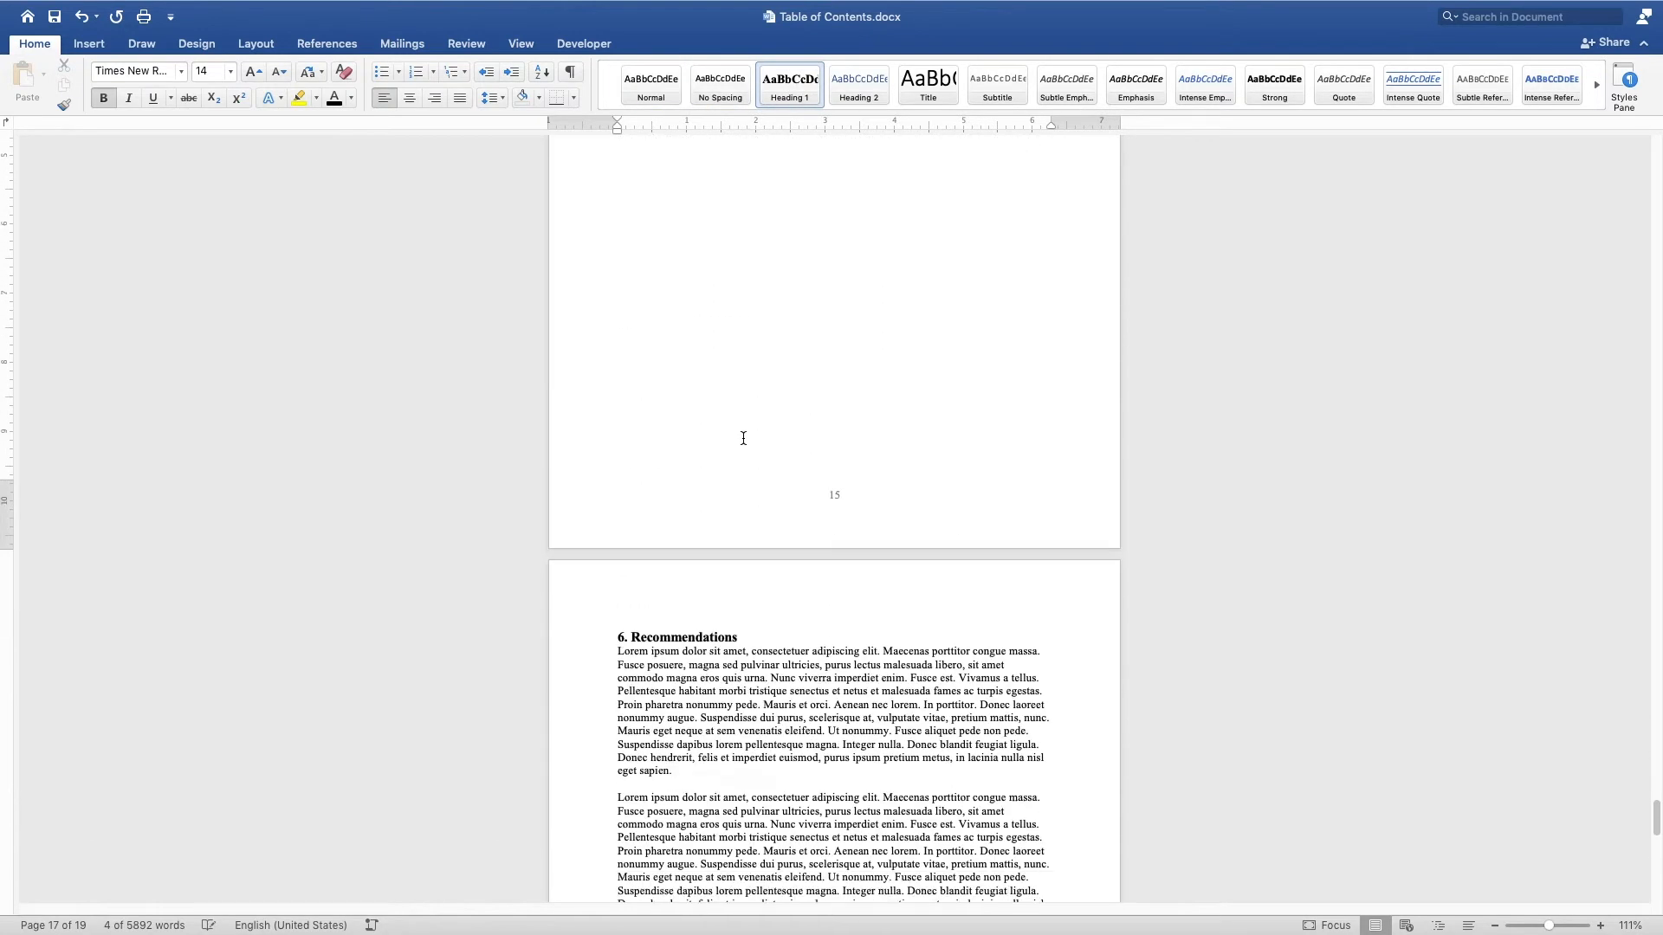
pyautogui.click(660, 229)
pyautogui.click(789, 84)
pyautogui.scroll(-12, 739, 439)
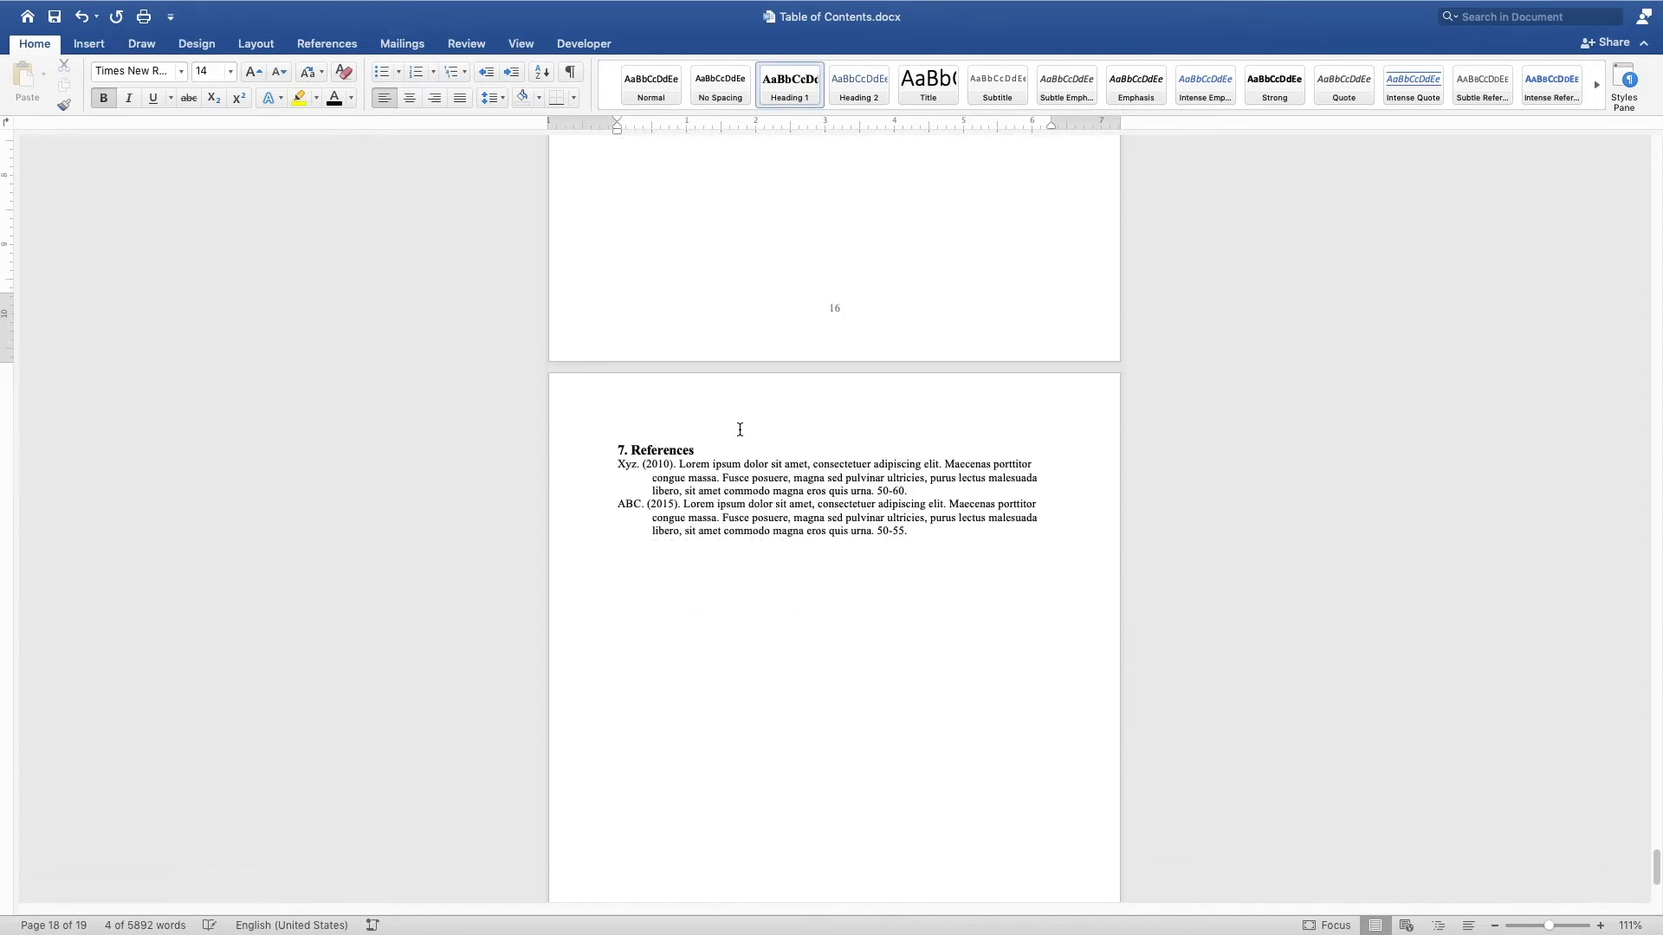
pyautogui.click(669, 322)
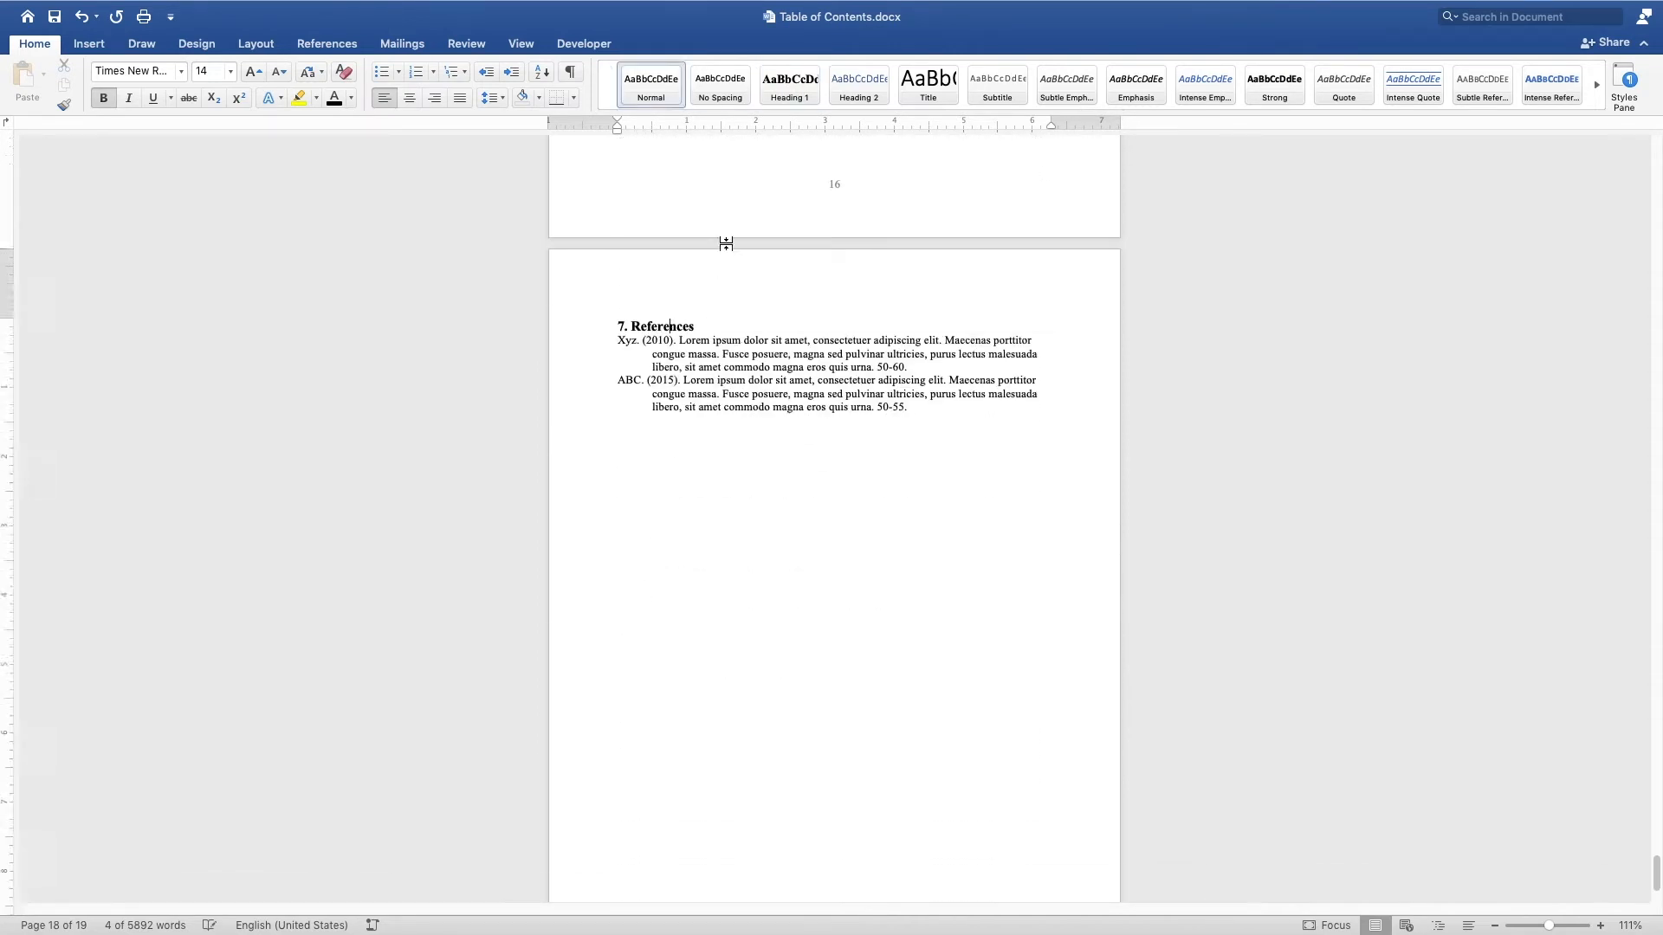
pyautogui.click(786, 90)
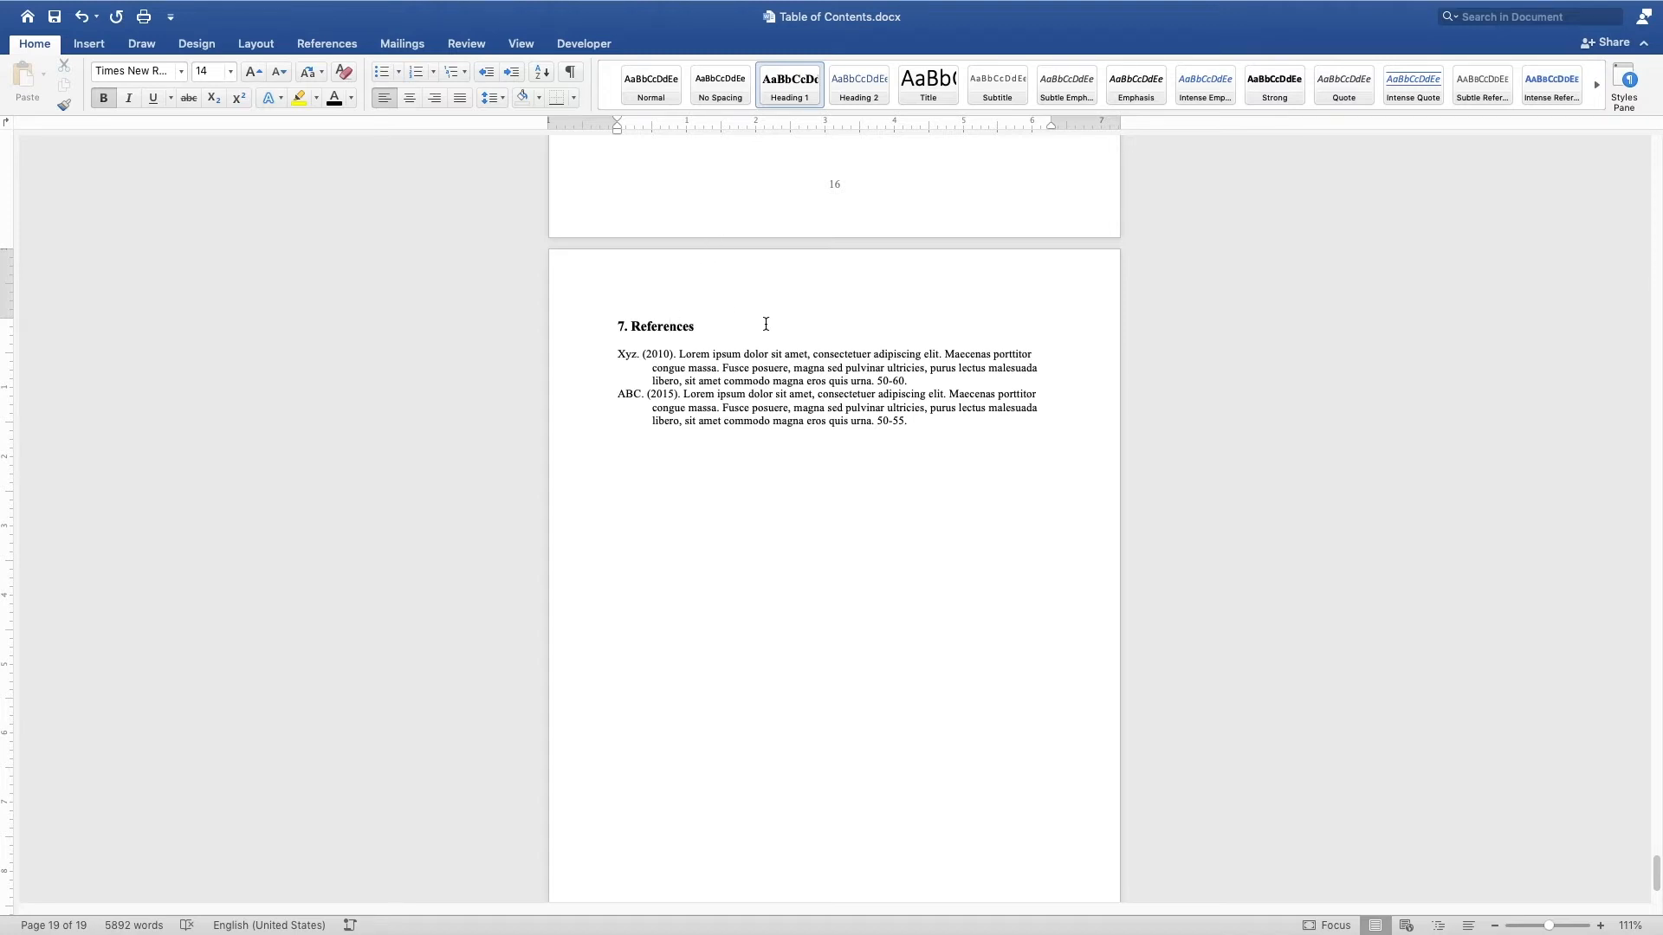
# Step: Return to the Introduction section and apply the Heading 2 style to the "1.1. Background" subheading
pyautogui.scroll(20, 765, 324)
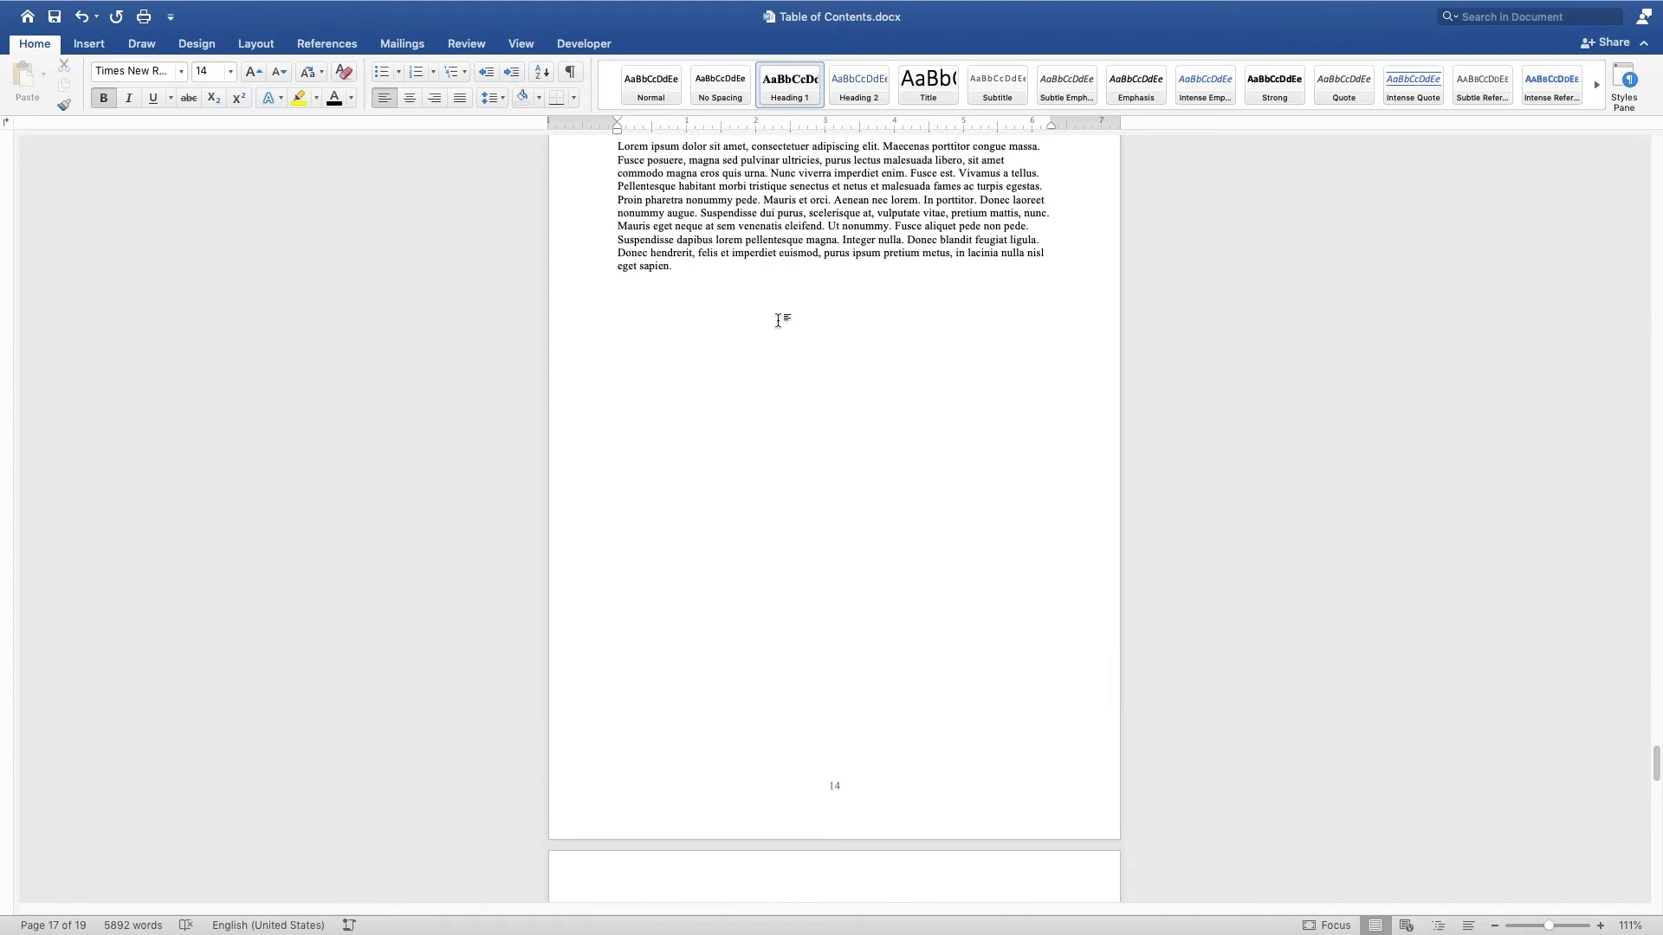
pyautogui.scroll(5, 778, 321)
pyautogui.click(1654, 595)
pyautogui.moveTo(1659, 594); pyautogui.dragTo(1653, 256)
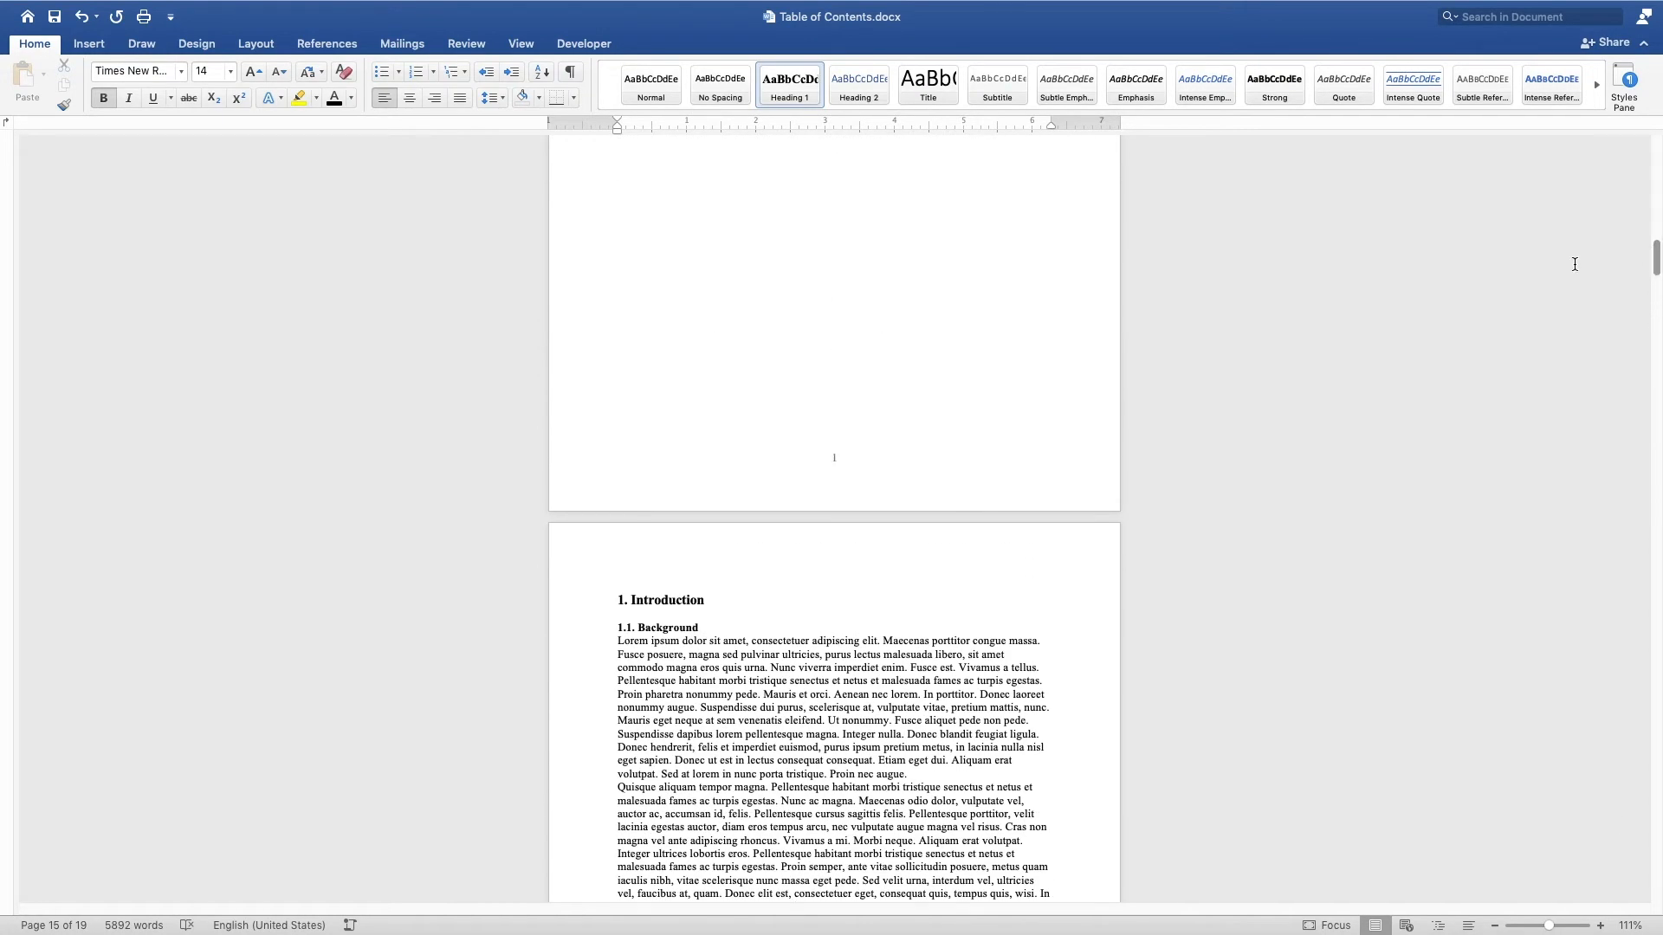
pyautogui.click(622, 627)
pyautogui.click(620, 630)
pyautogui.keyDown('shift'); pyautogui.click(702, 628); pyautogui.keyUp('shift')
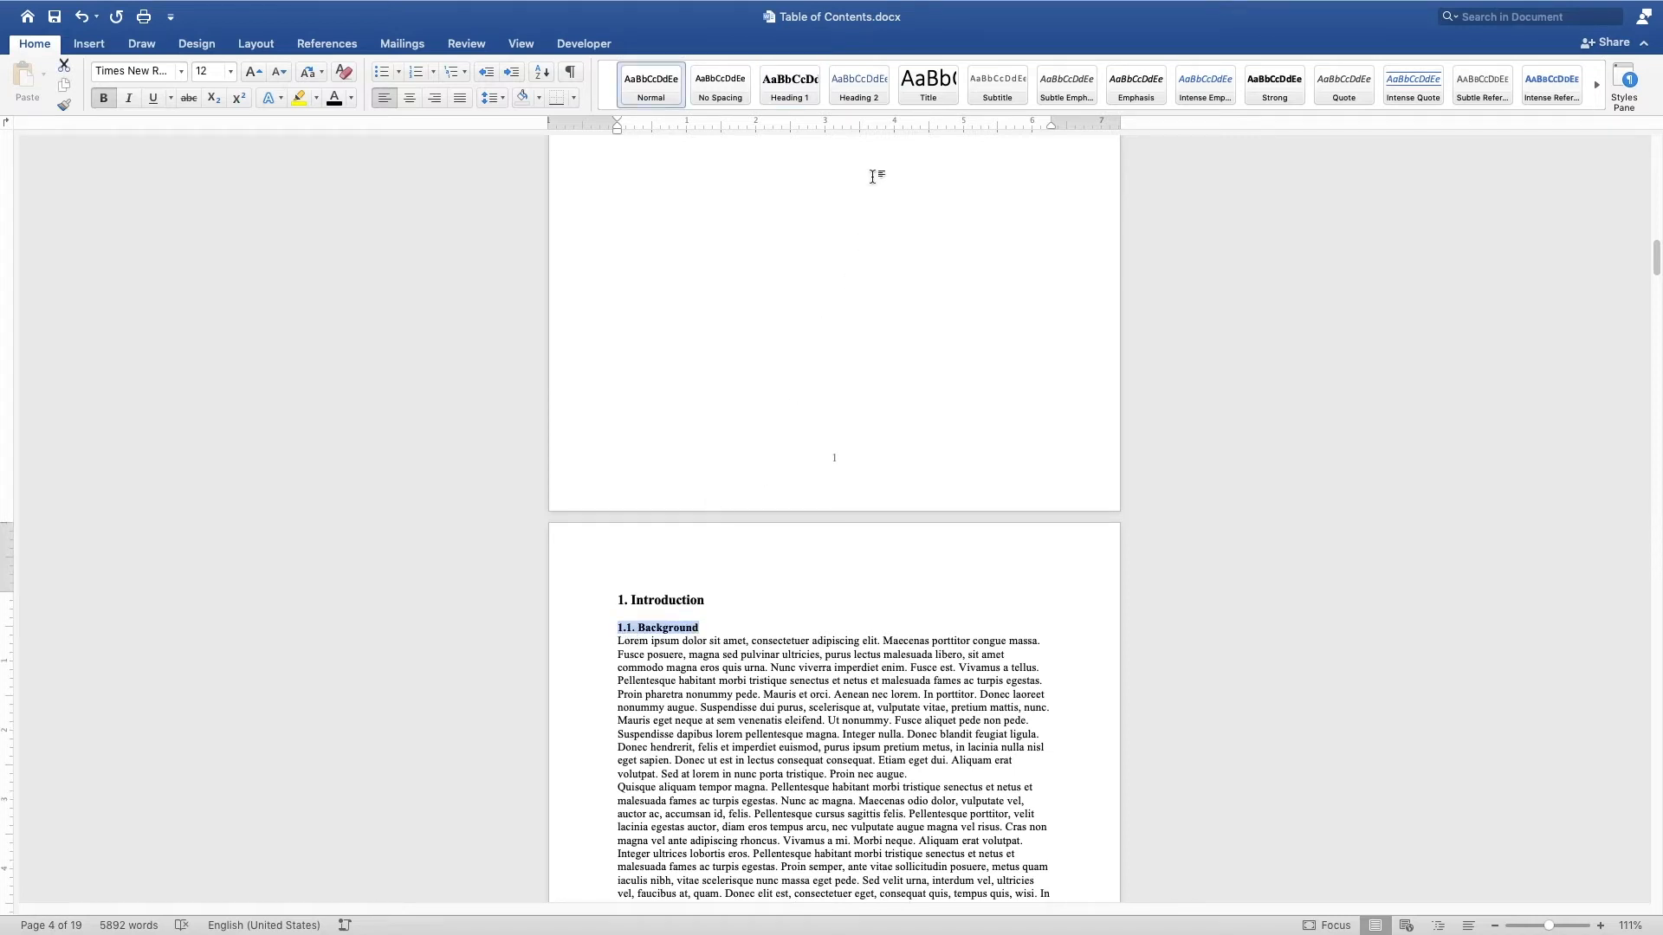
pyautogui.click(858, 92)
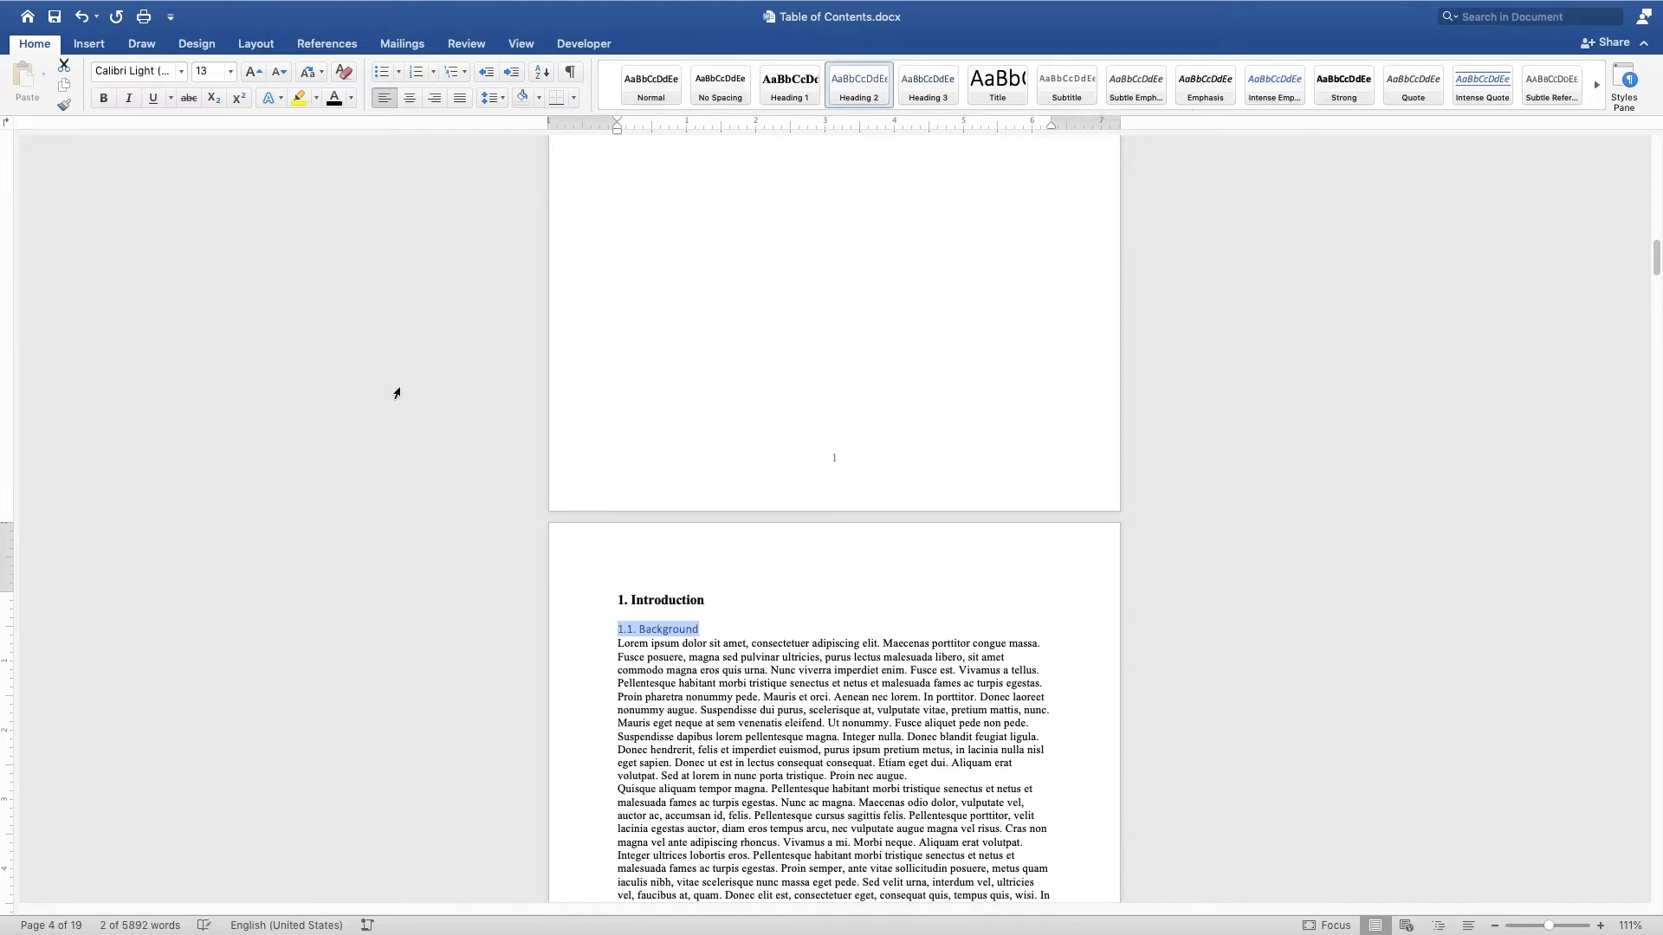
# Step: Format the "1.1. Background" subheading in bold, black Times New Roman at 12 pt
pyautogui.click(182, 76)
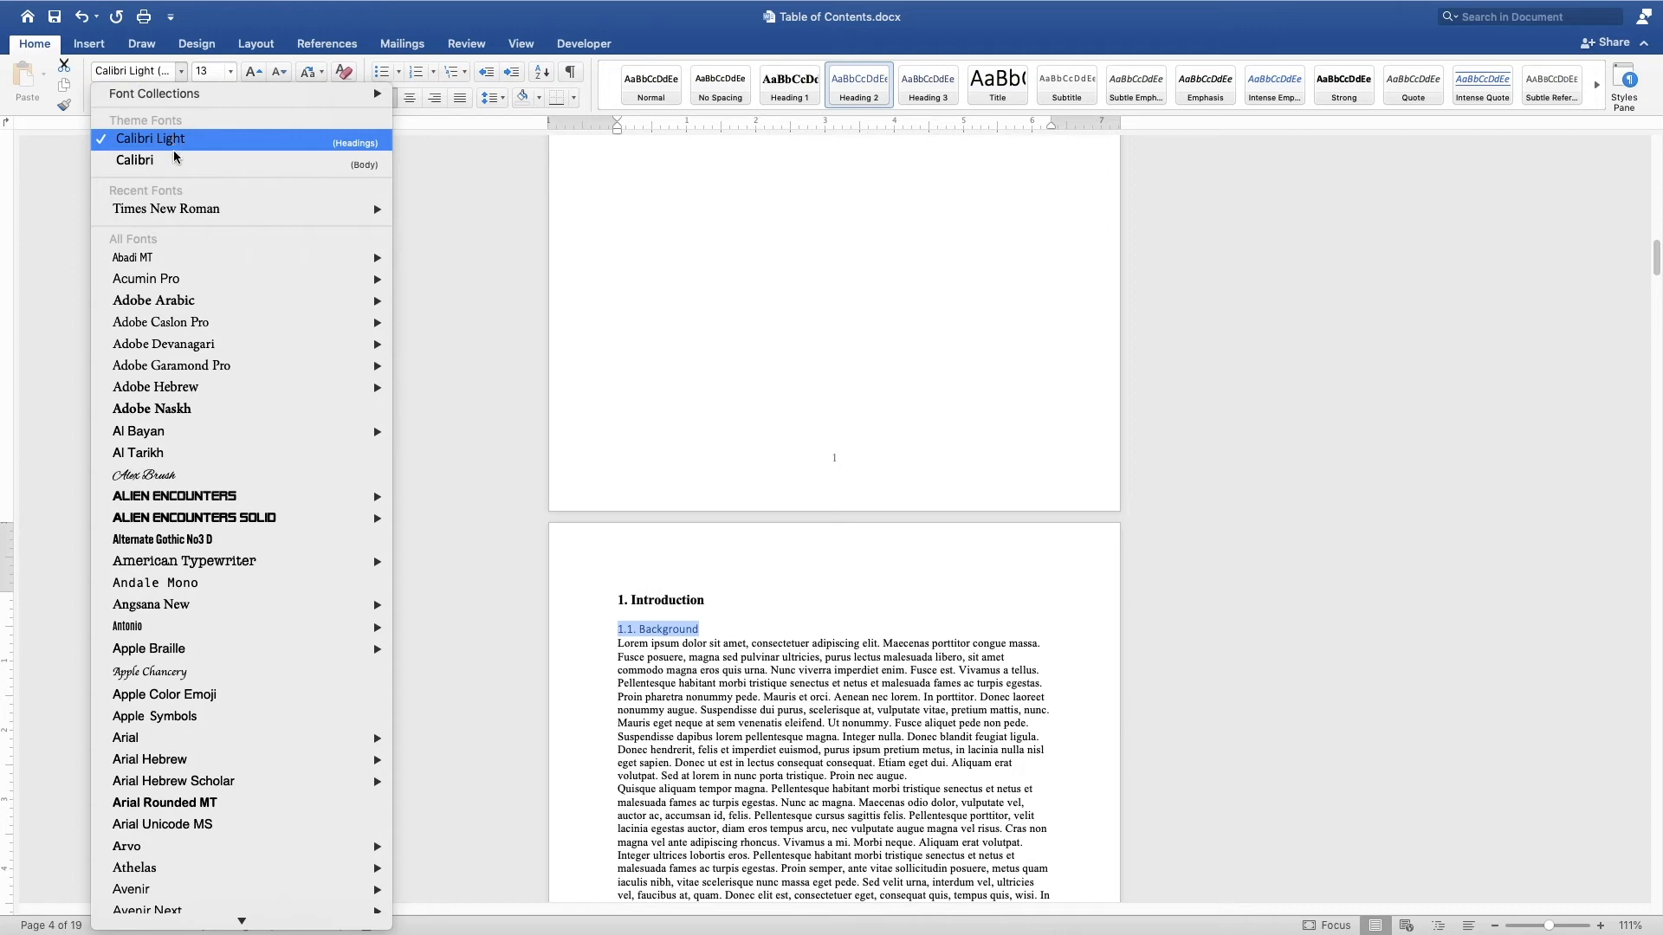
pyautogui.click(165, 125)
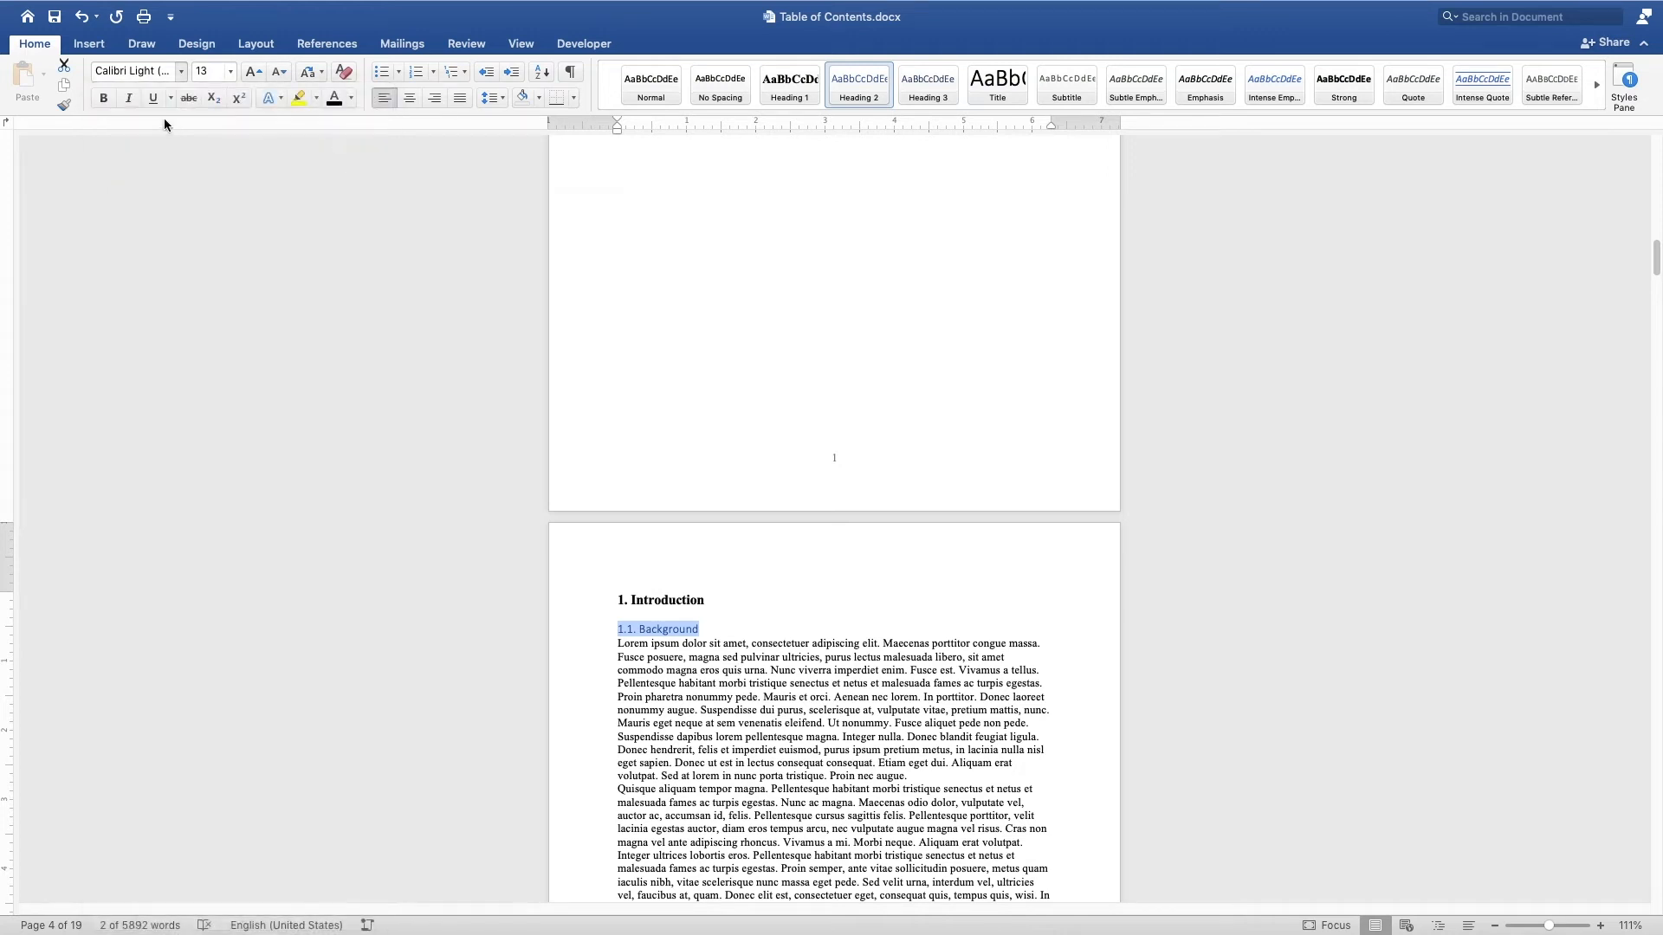
pyautogui.click(104, 98)
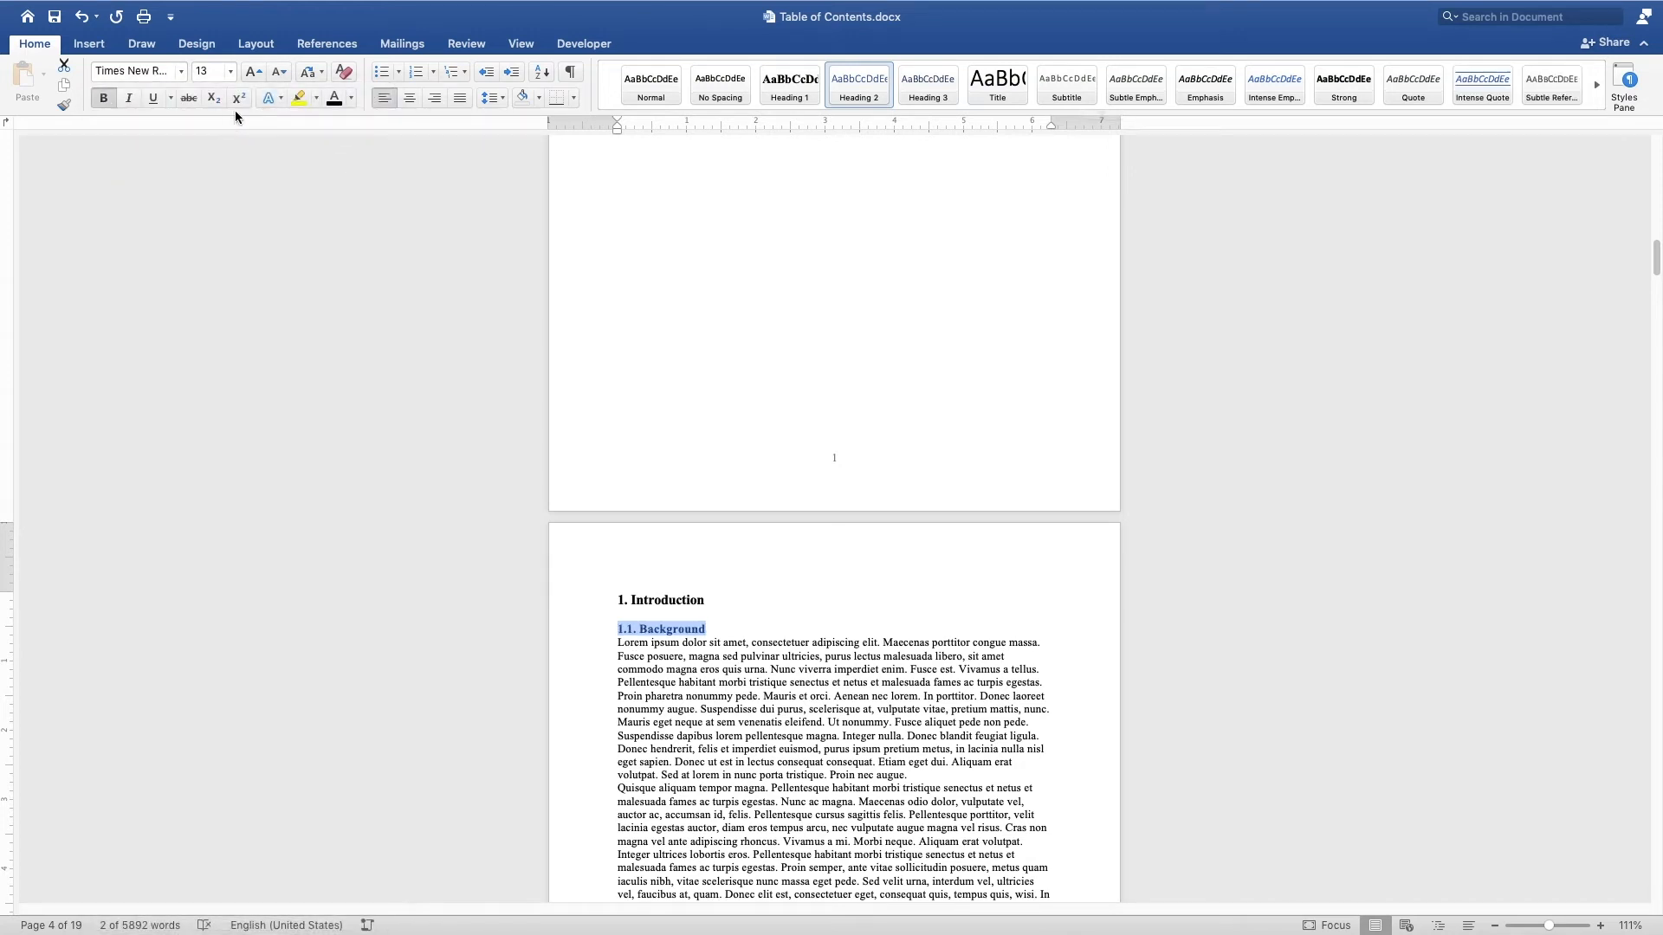
pyautogui.click(334, 98)
pyautogui.click(201, 71)
pyautogui.write('12')
pyautogui.press('Return')
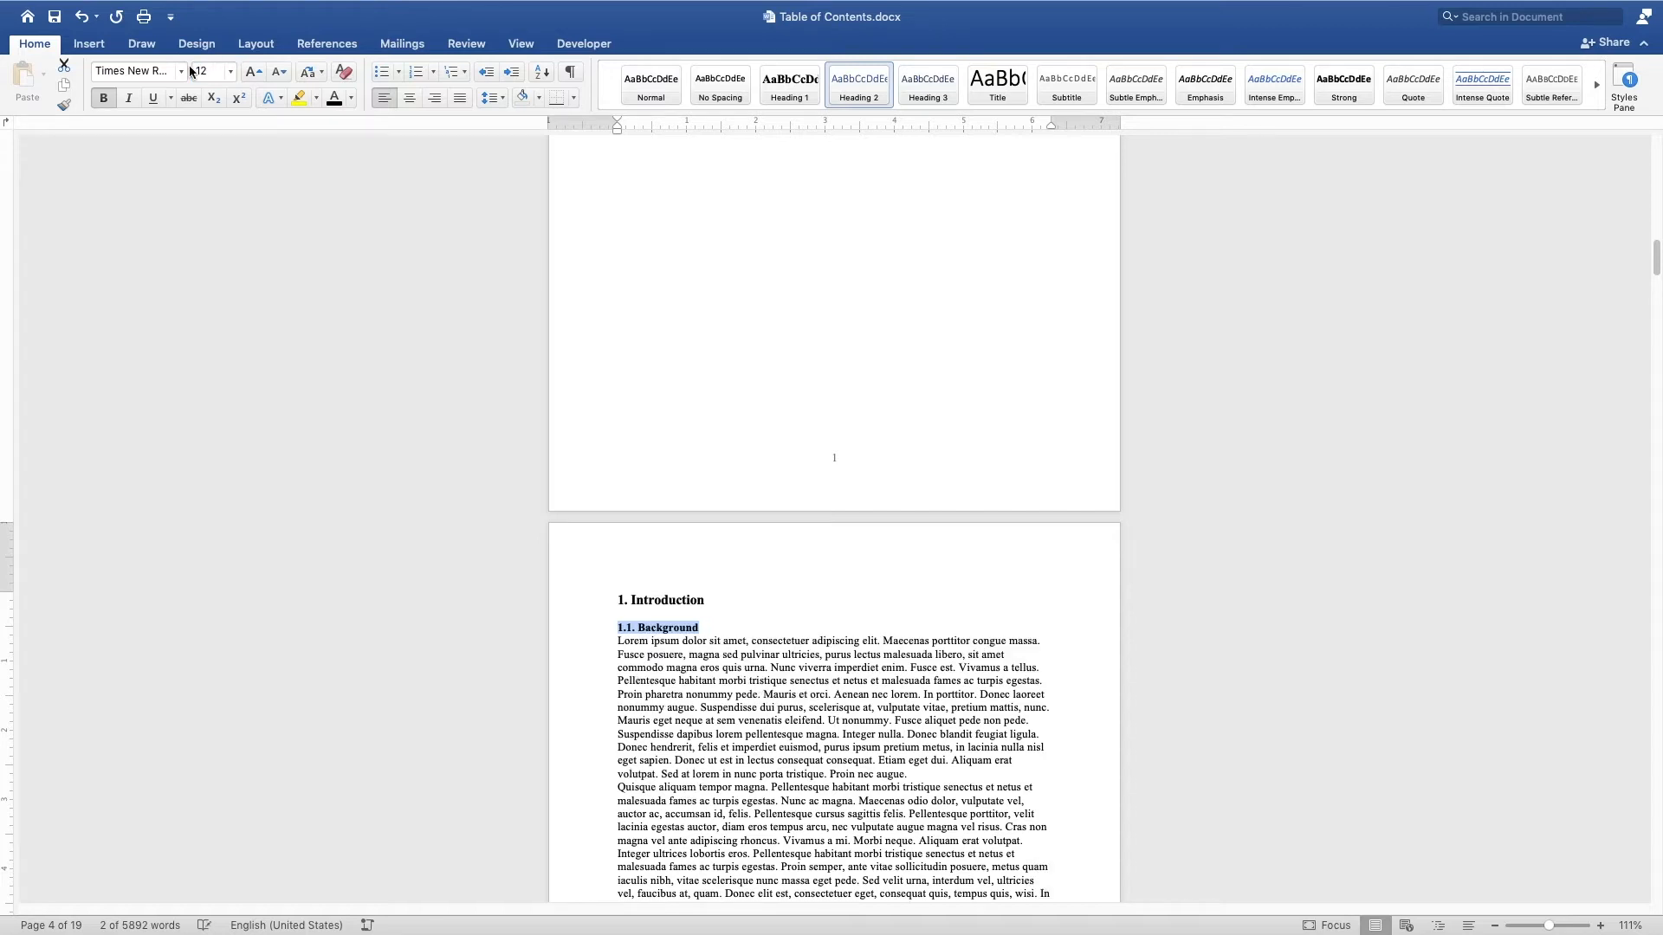
# Step: Set the "1.1. Background" subheading's paragraph spacing to 0 pt before and 6 pt after
pyautogui.click(496, 98)
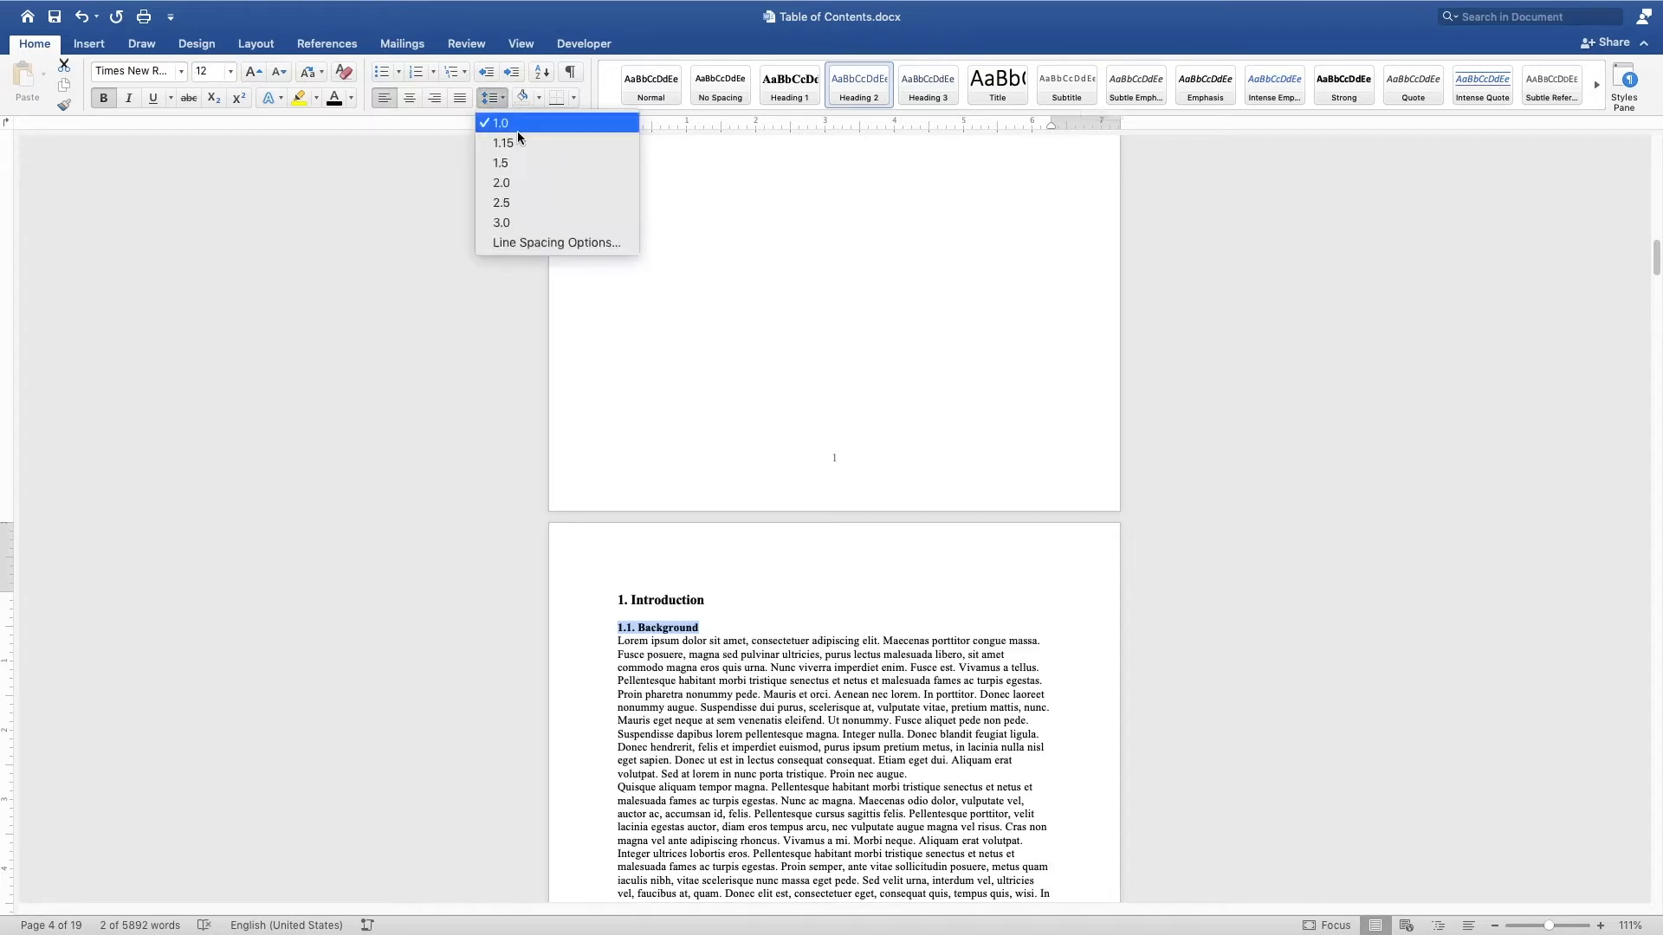
pyautogui.click(547, 244)
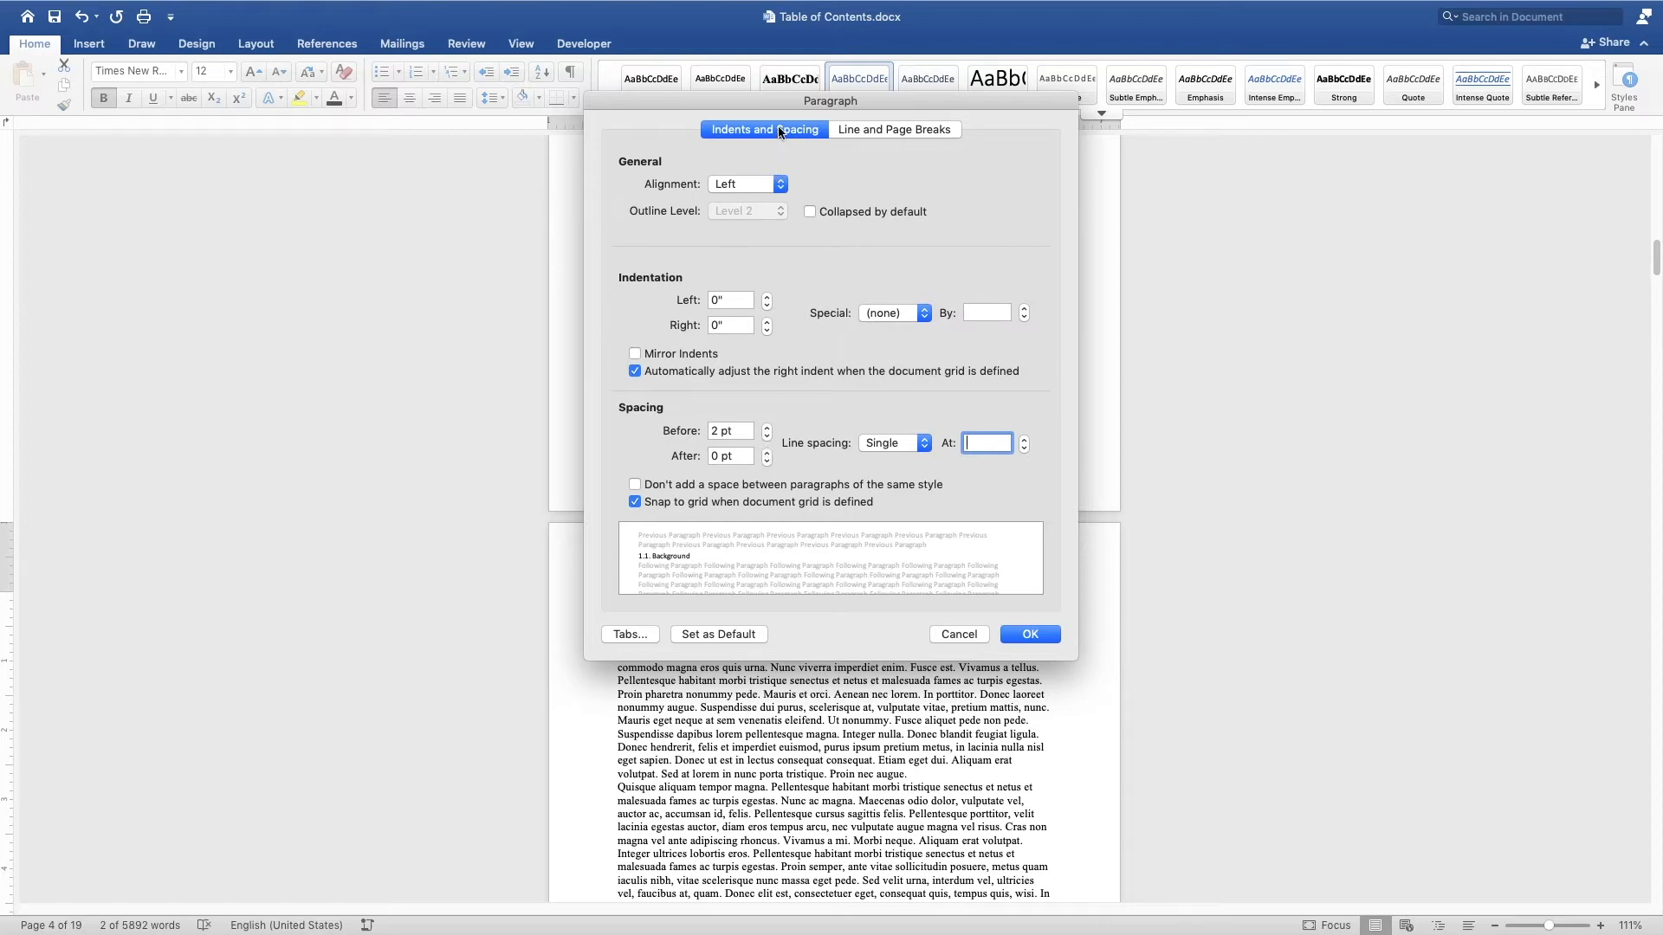
pyautogui.moveTo(787, 105); pyautogui.dragTo(1072, 150)
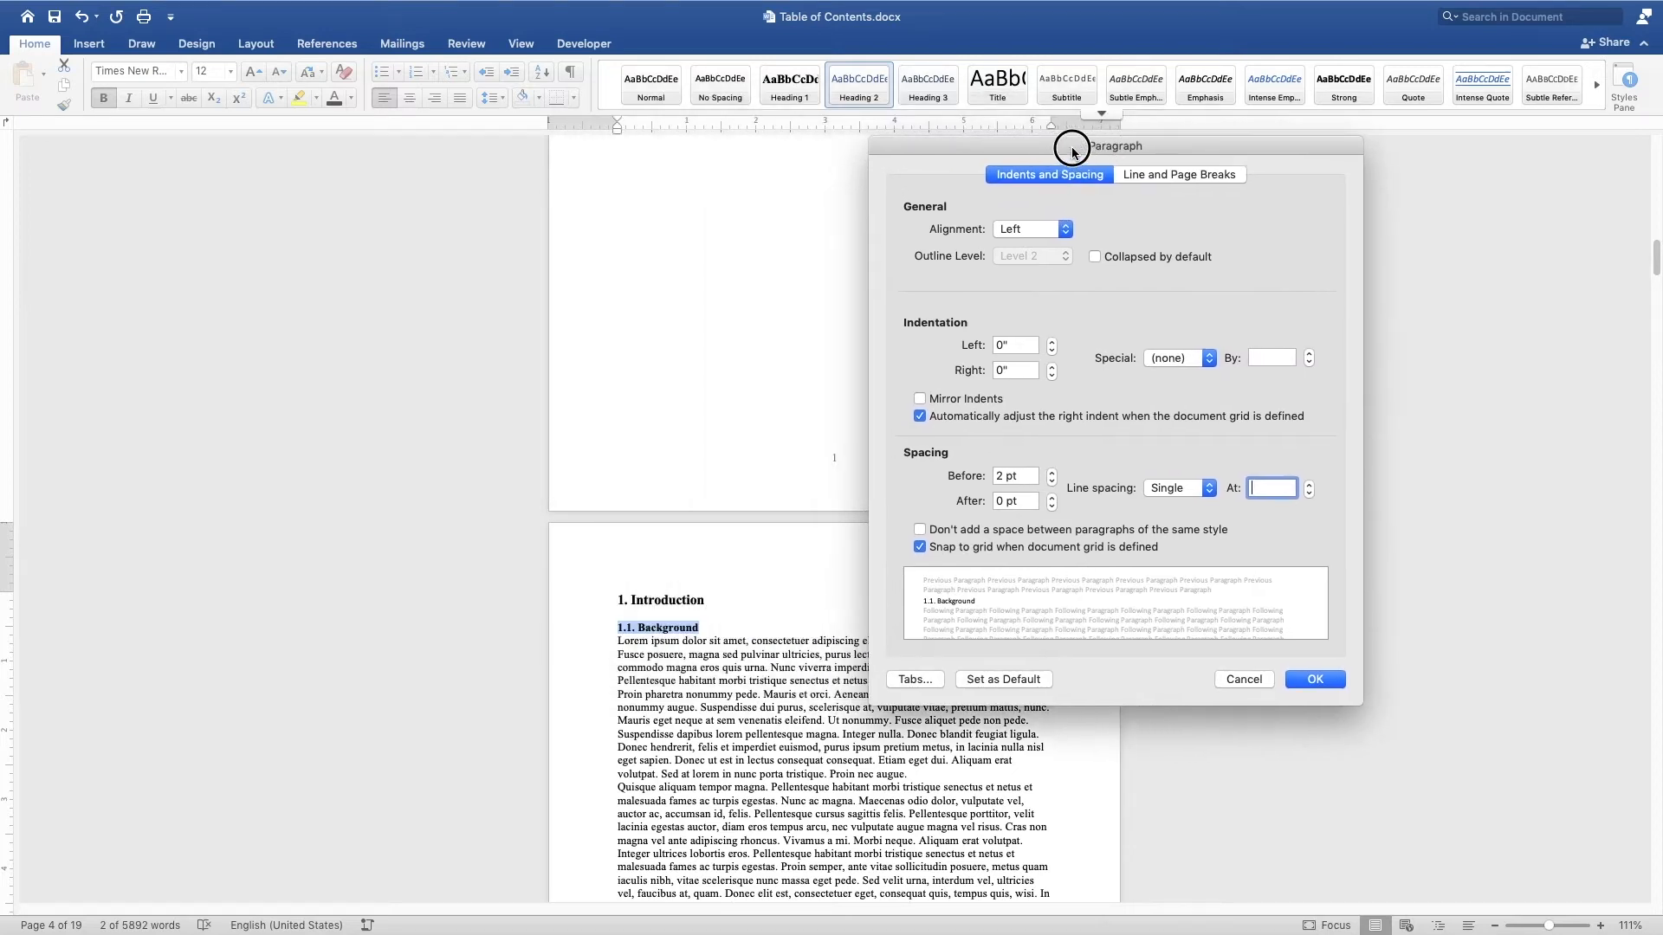
pyautogui.click(1051, 483)
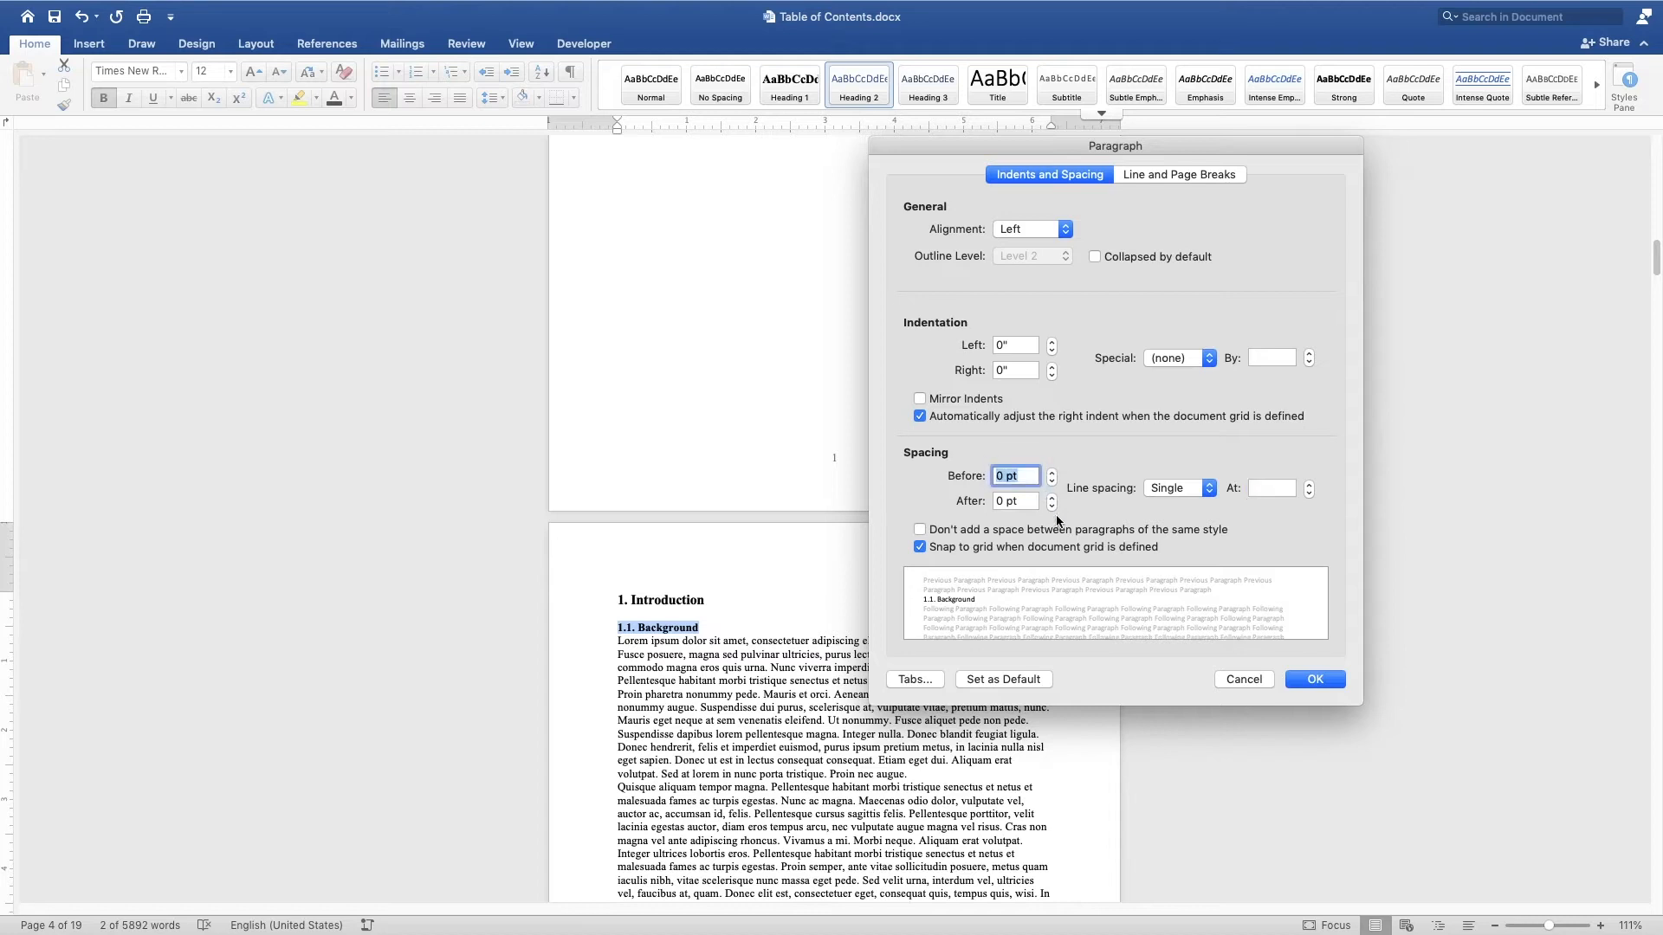
pyautogui.click(1052, 498)
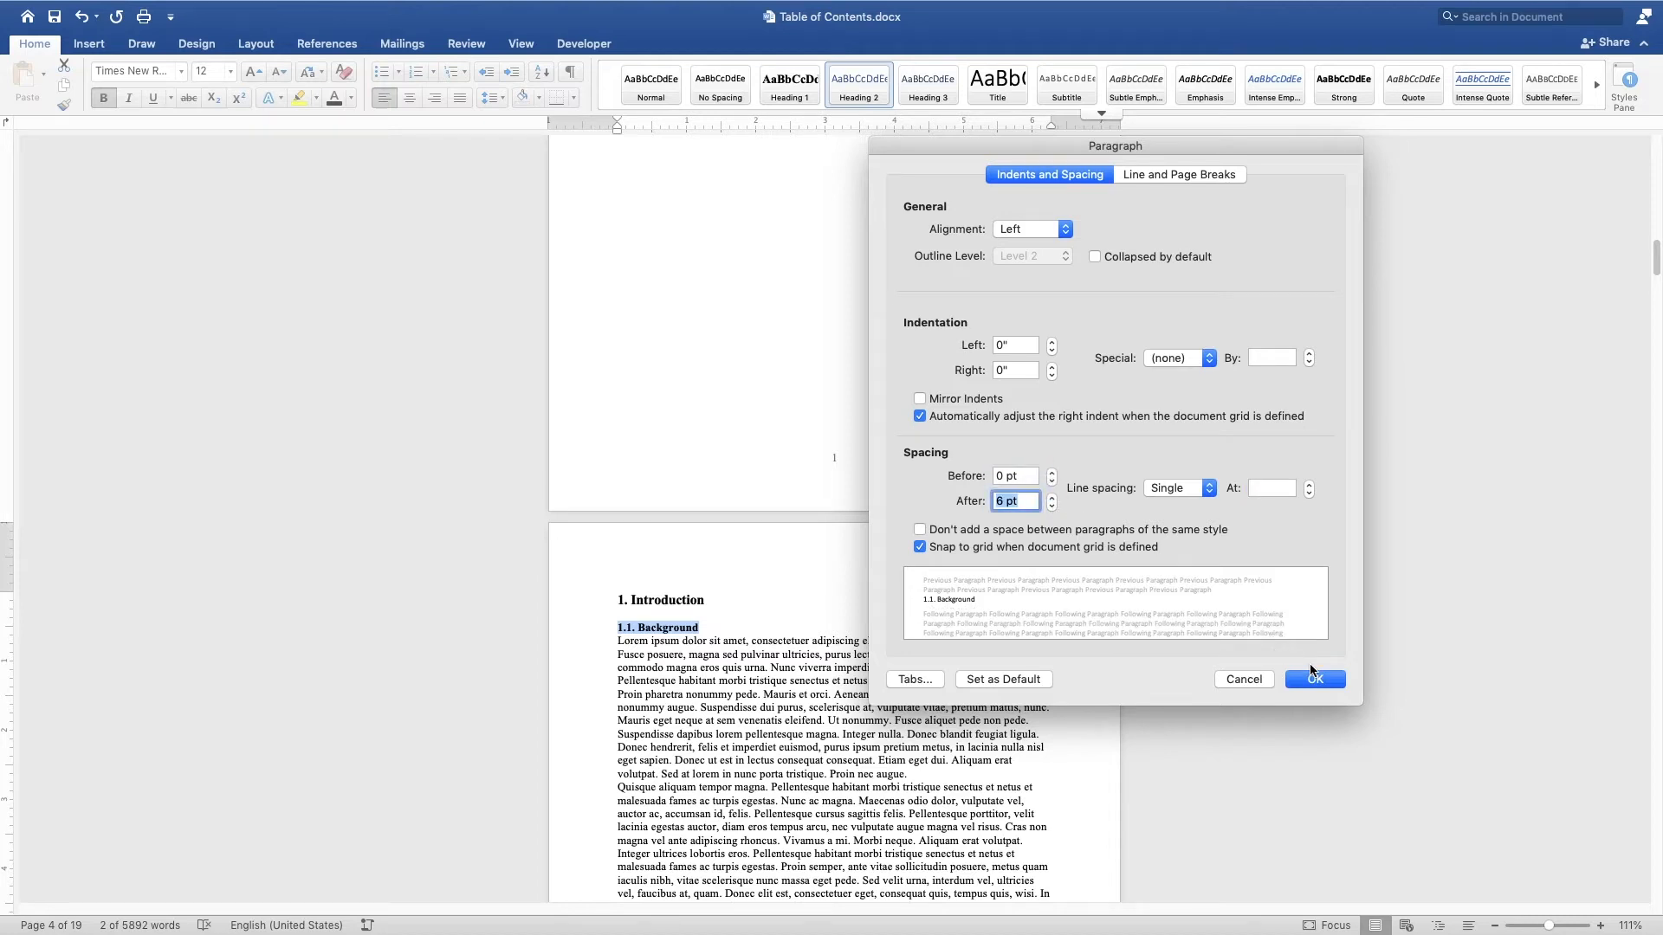
pyautogui.click(1315, 681)
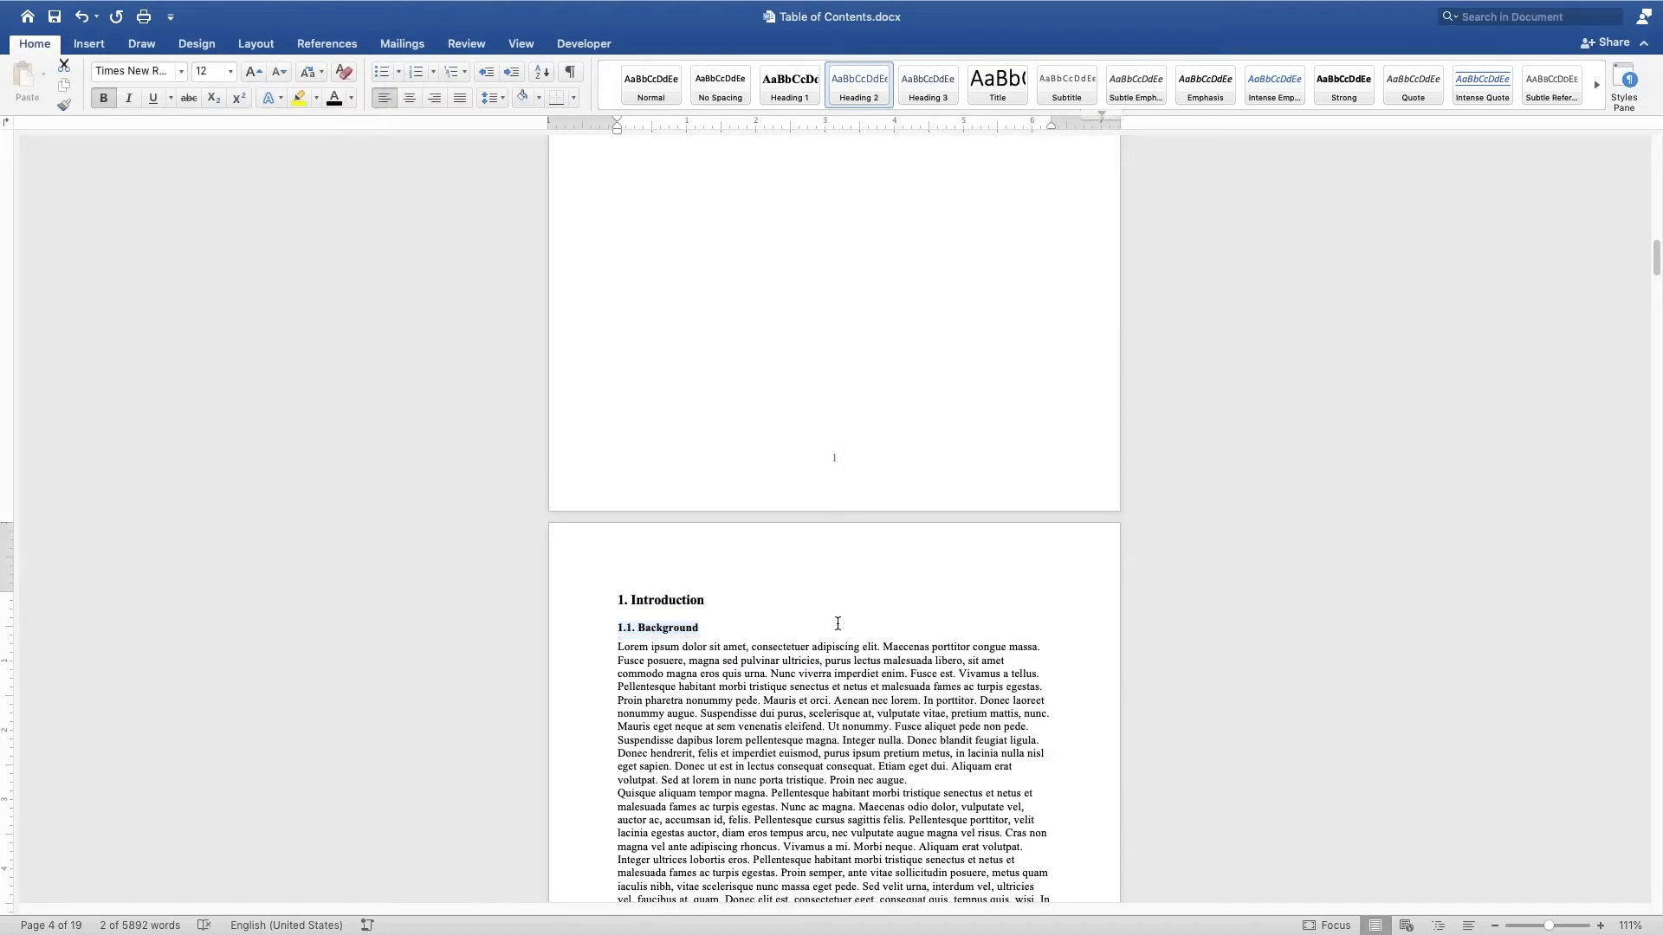
# Step: Update the Heading 2 style to match the formatted "1.1. Background" subheading
pyautogui.rightClick(852, 99)
pyautogui.click(873, 98)
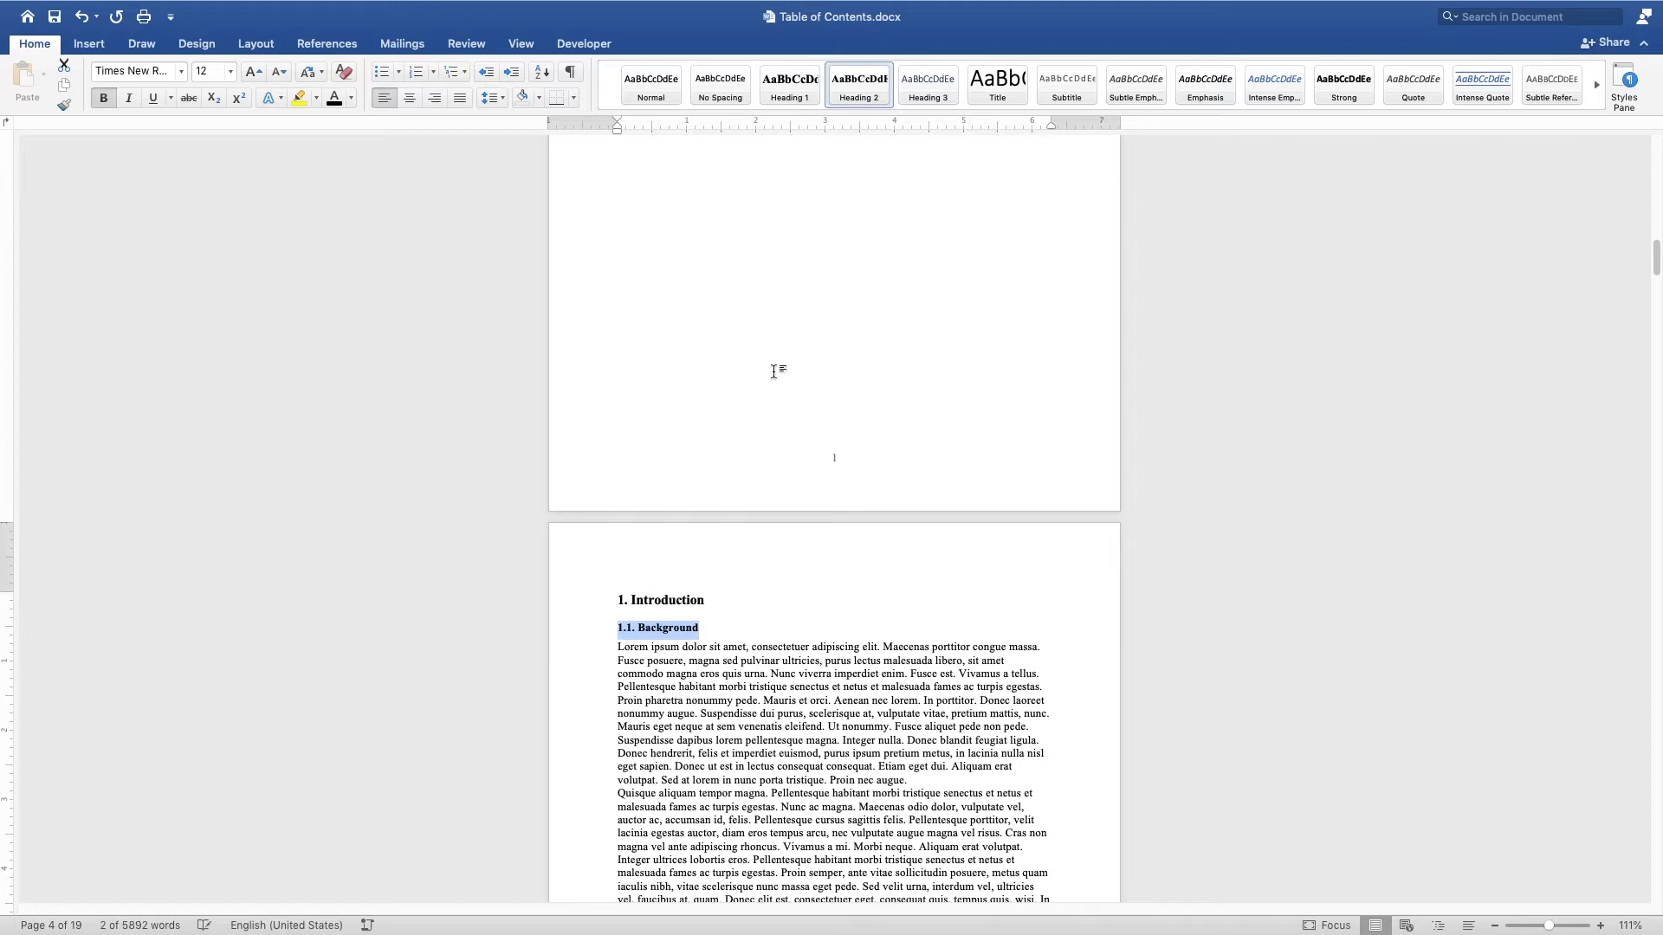
pyautogui.click(719, 645)
# Step: Apply the updated Heading 2 style to the "1.2. Problem Statements" subheading
pyautogui.scroll(-8, 706, 636)
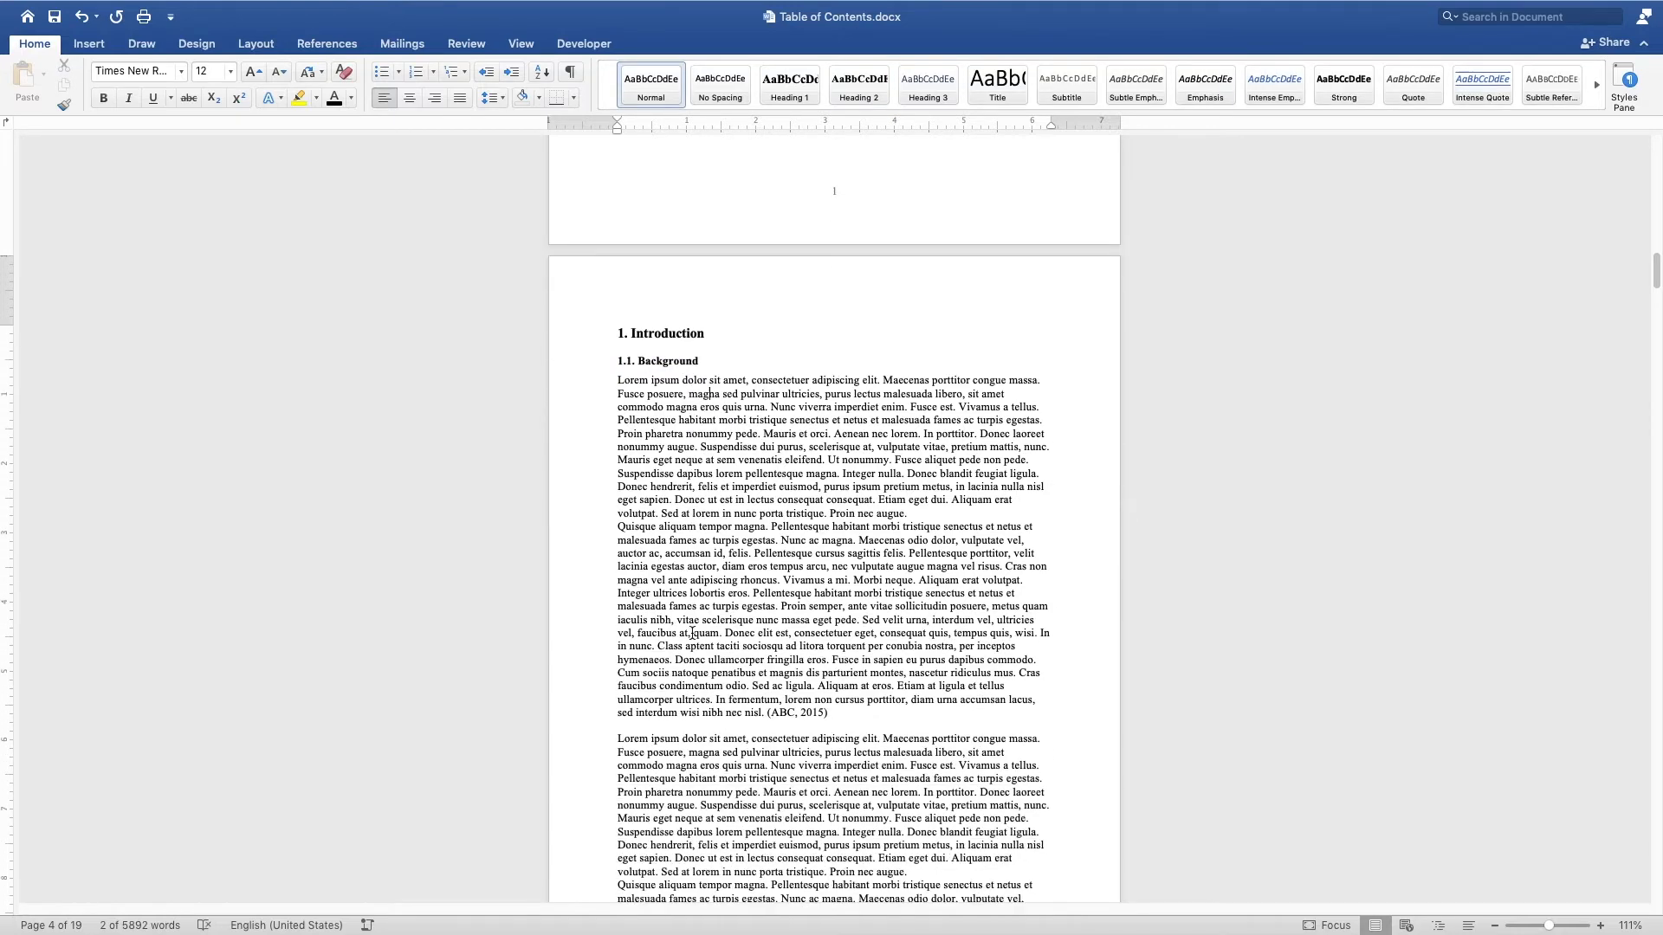
pyautogui.scroll(-4, 693, 629)
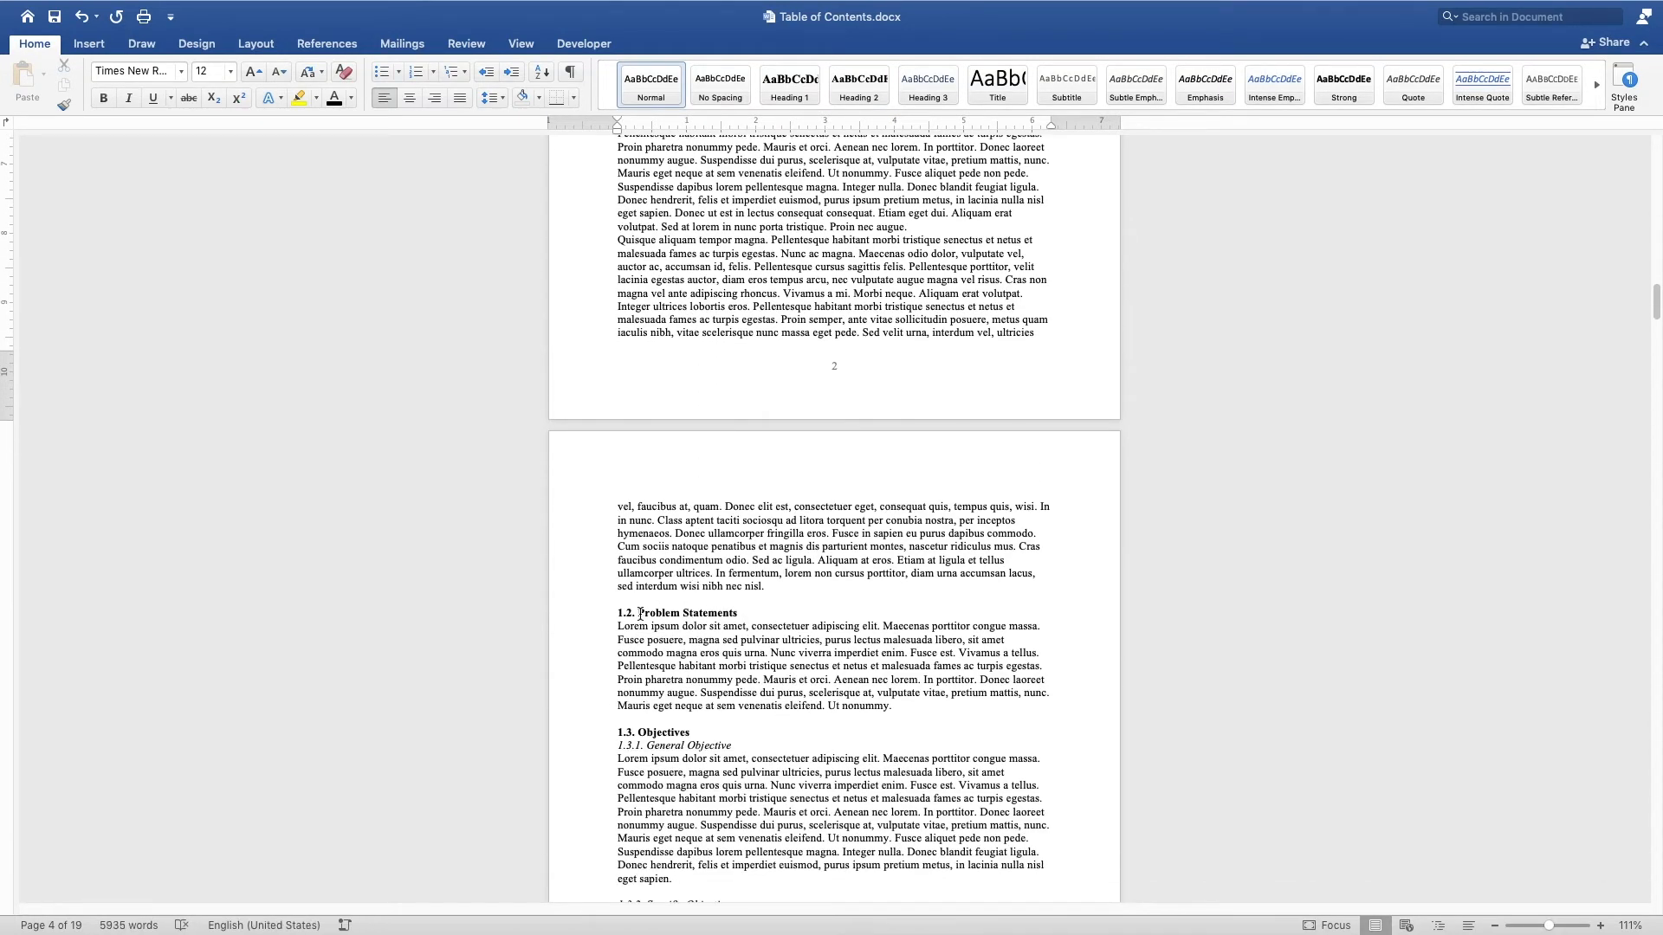
pyautogui.click(640, 614)
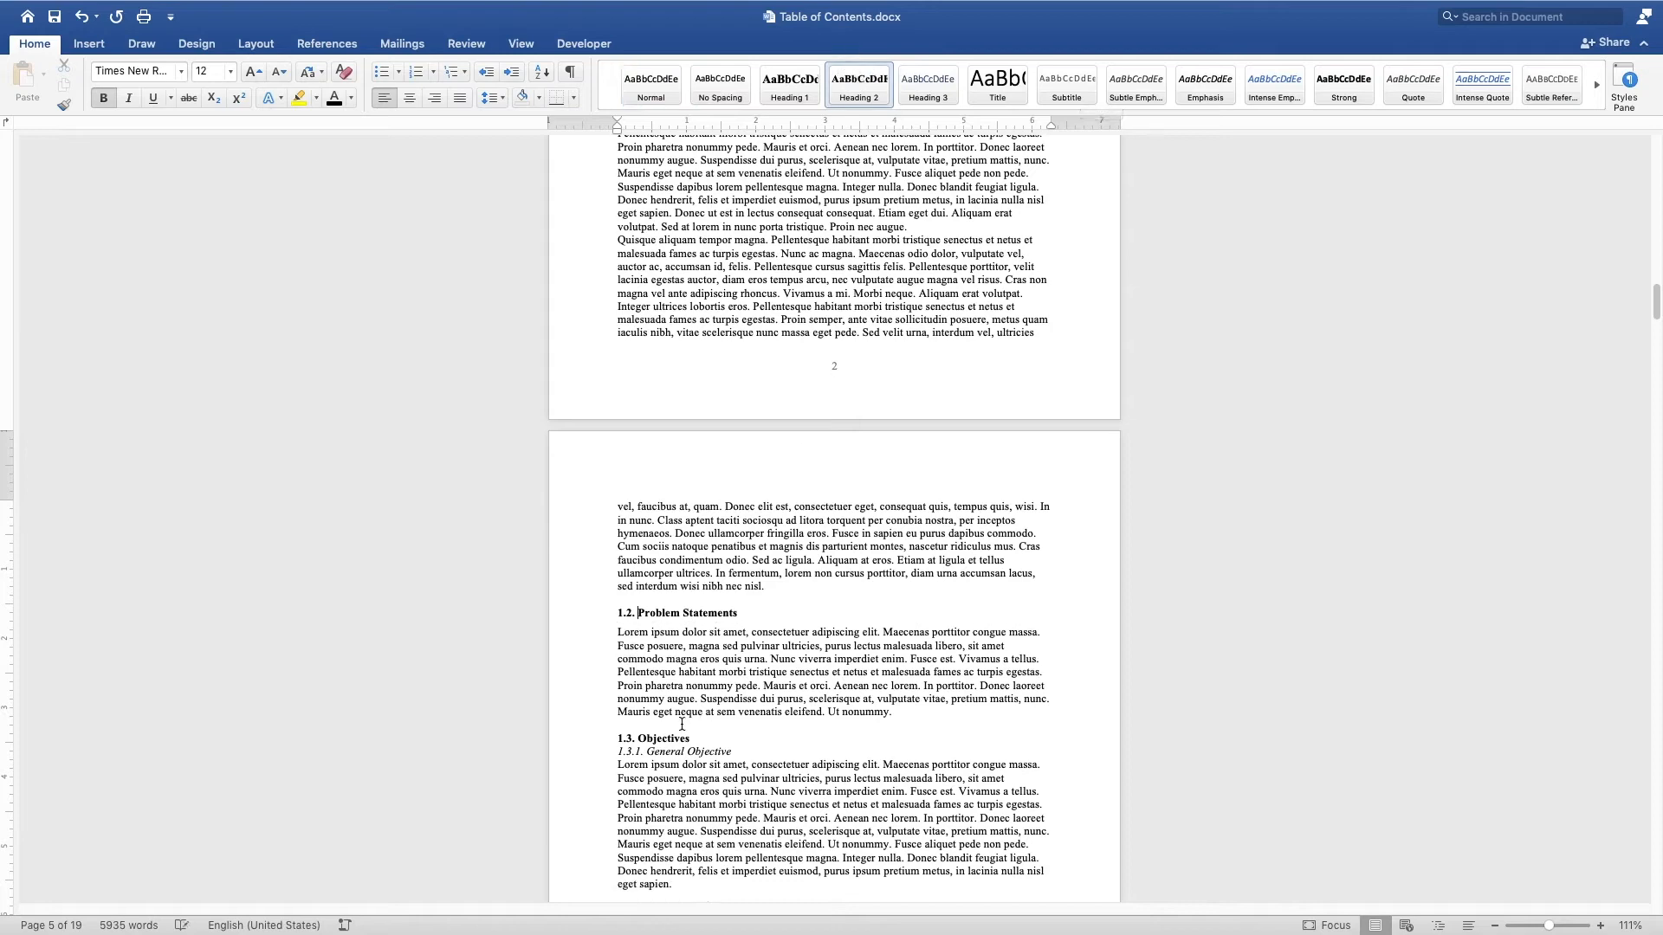
# Step: Apply the Heading 2 style to the "1.3. Objectives", "3.1. Specimen Preparation" and "3.2. Testing" subheadings
pyautogui.click(652, 741)
pyautogui.click(859, 87)
pyautogui.scroll(-1, 766, 667)
pyautogui.scroll(-20, 767, 667)
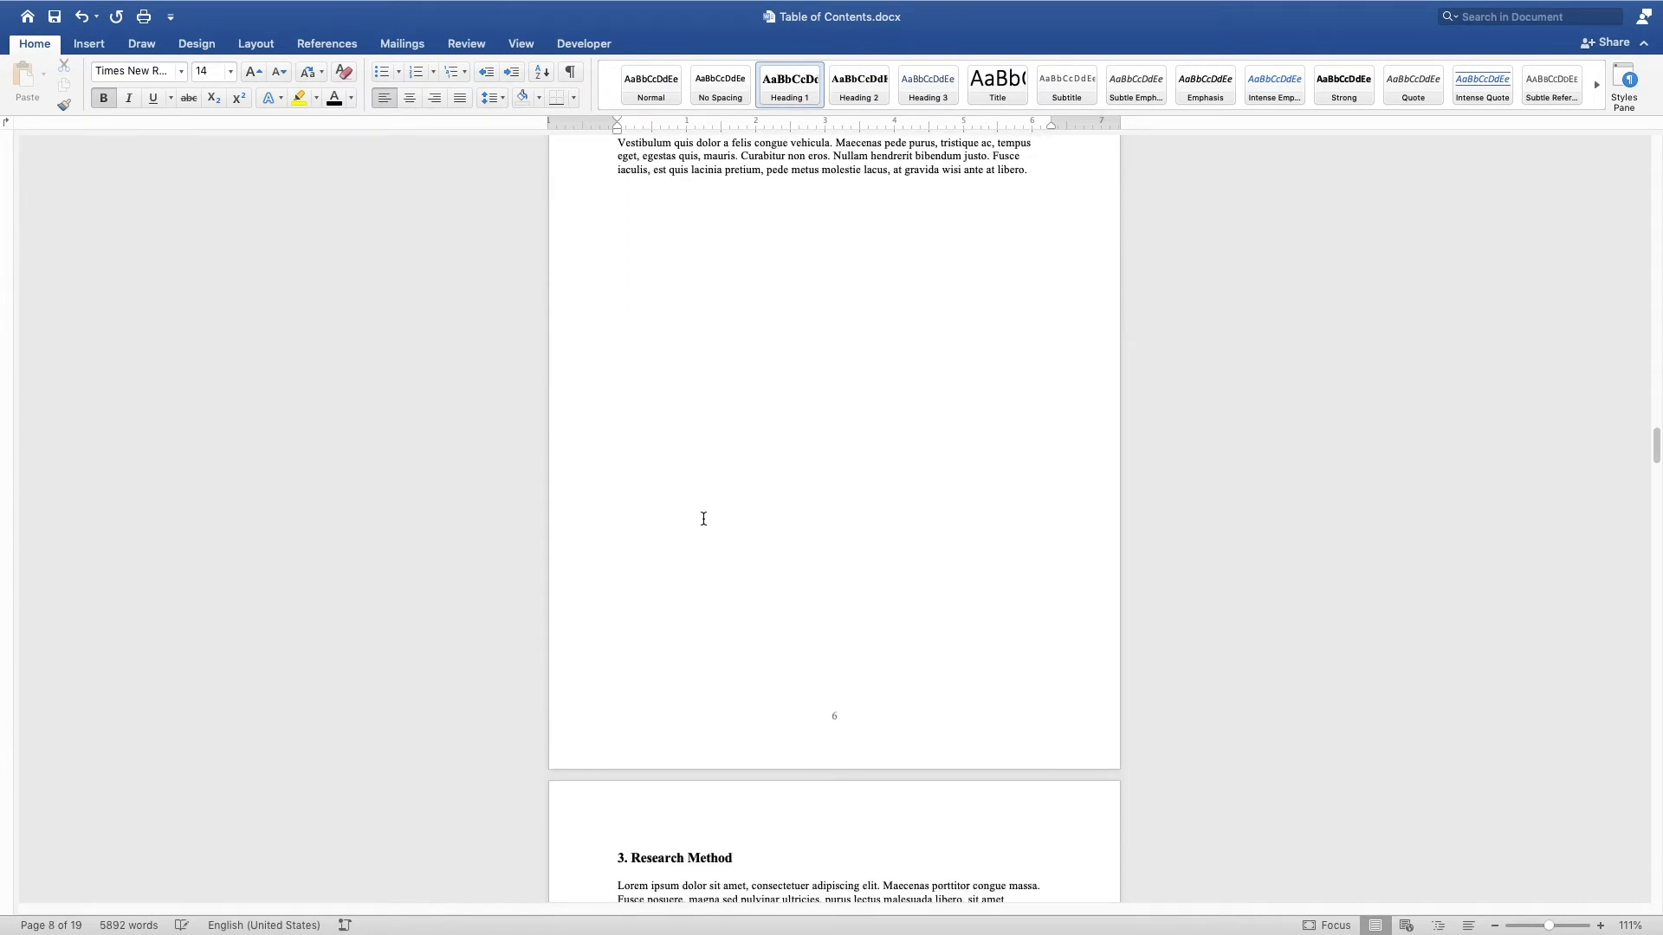
pyautogui.scroll(-5, 704, 520)
pyautogui.click(655, 488)
pyautogui.click(856, 89)
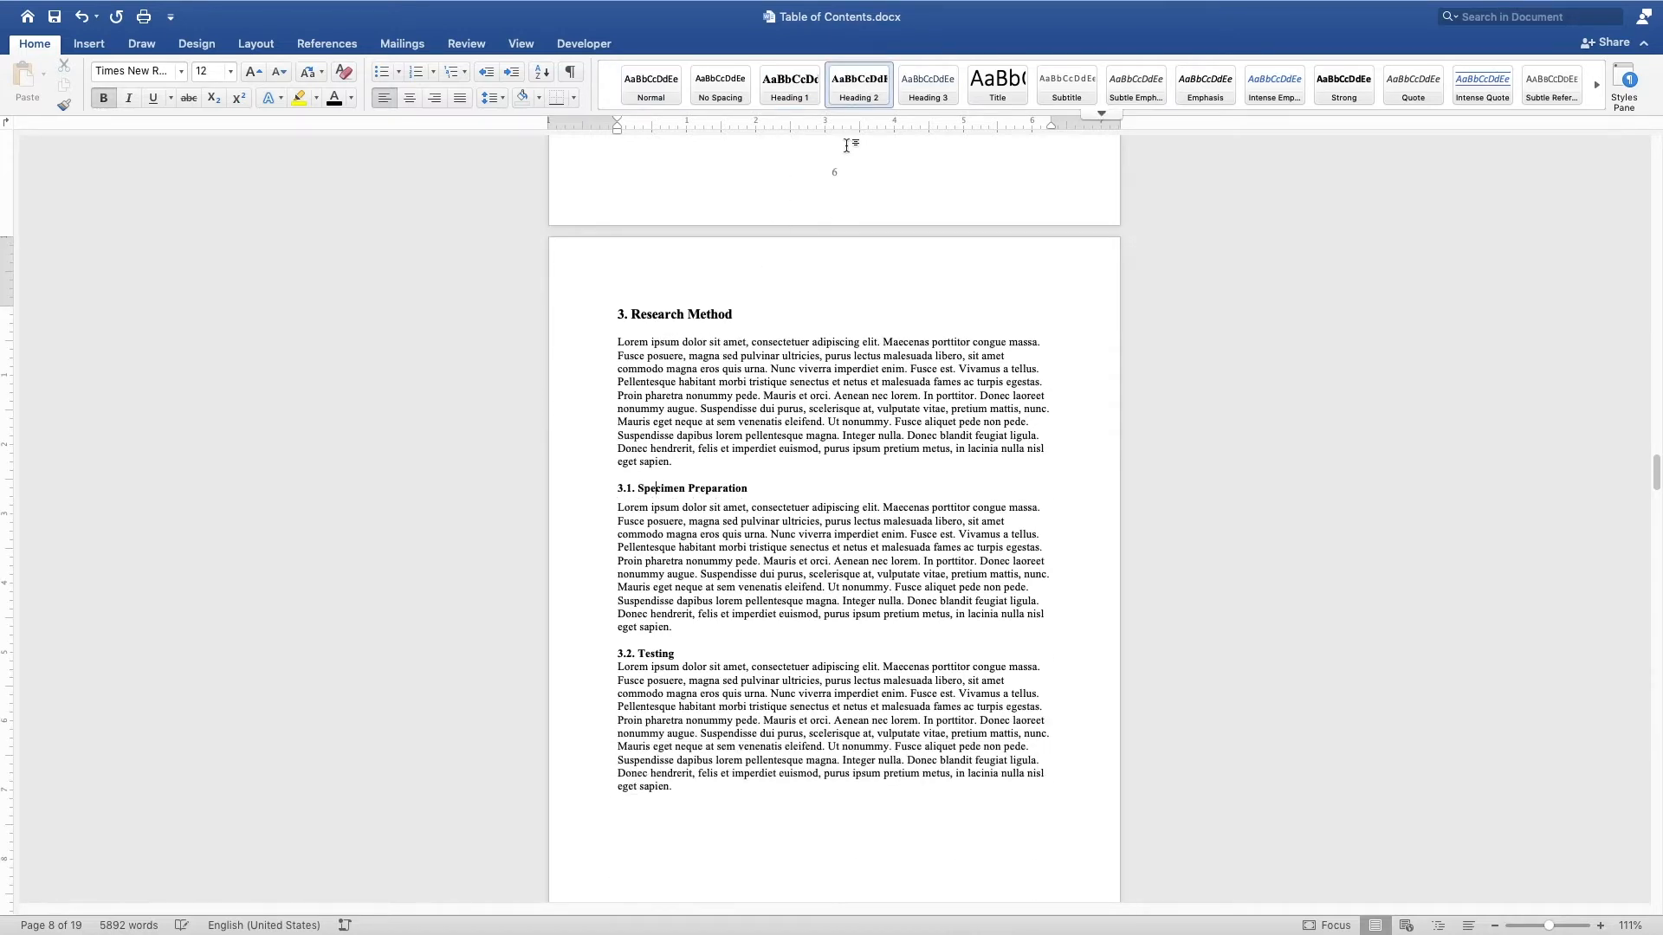
pyautogui.click(656, 650)
pyautogui.click(856, 89)
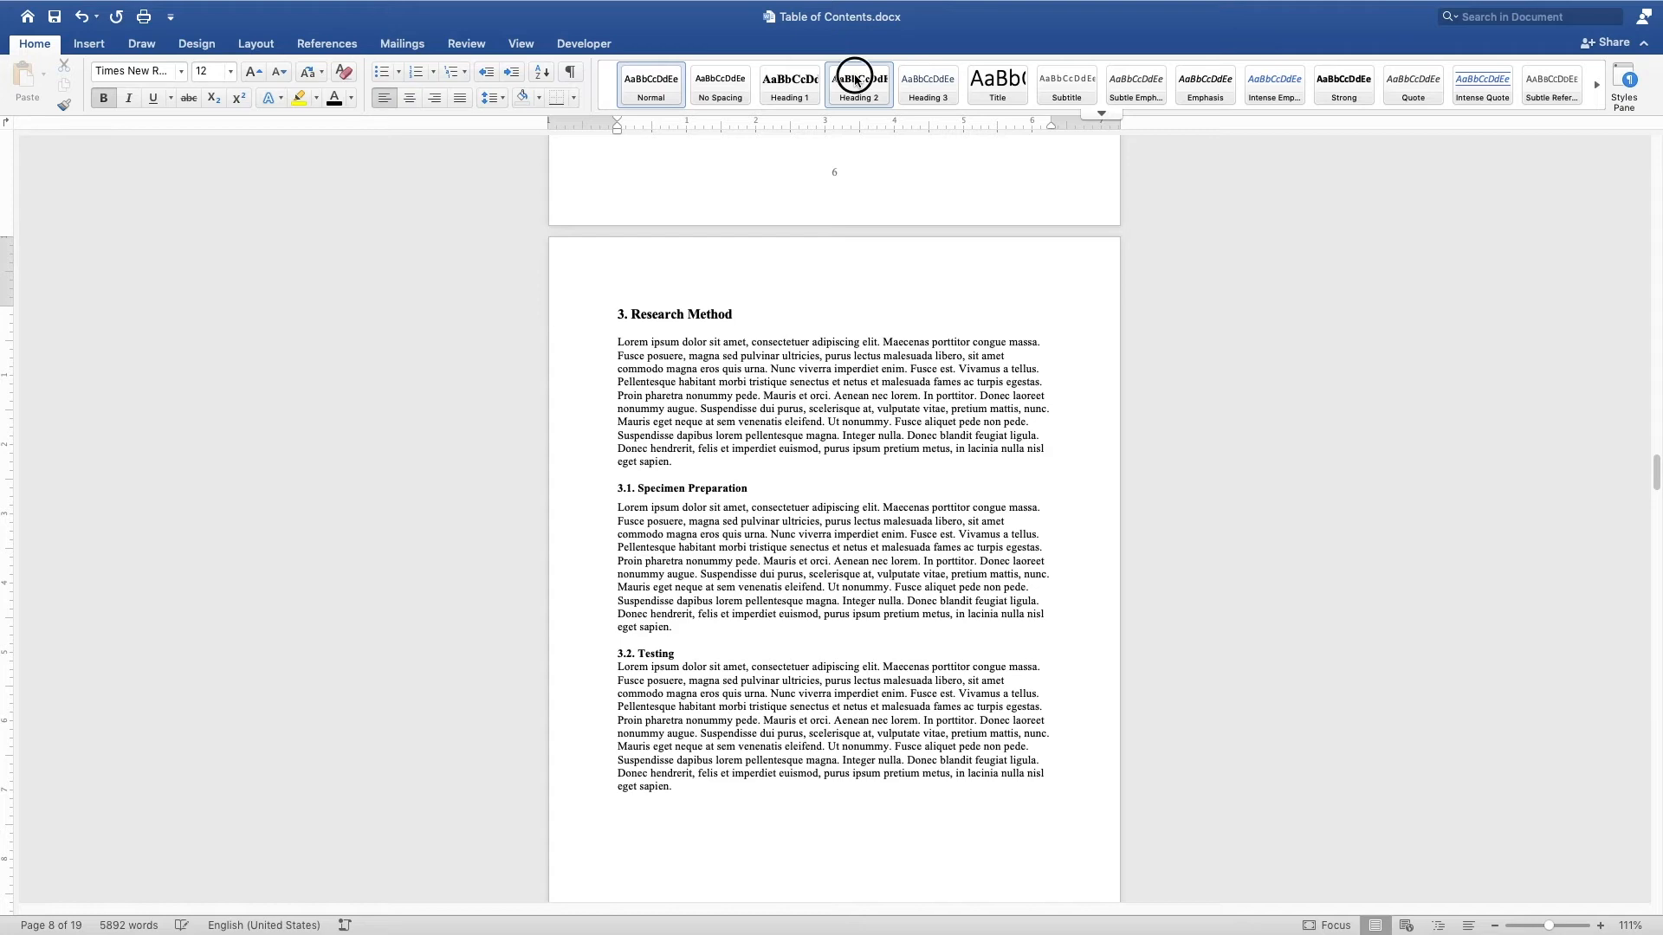
# Step: Apply the Heading 2 style to the "4.1. Category 1" and "4.2. Category 2" subheadings
pyautogui.scroll(-3, 802, 647)
pyautogui.scroll(-7, 786, 632)
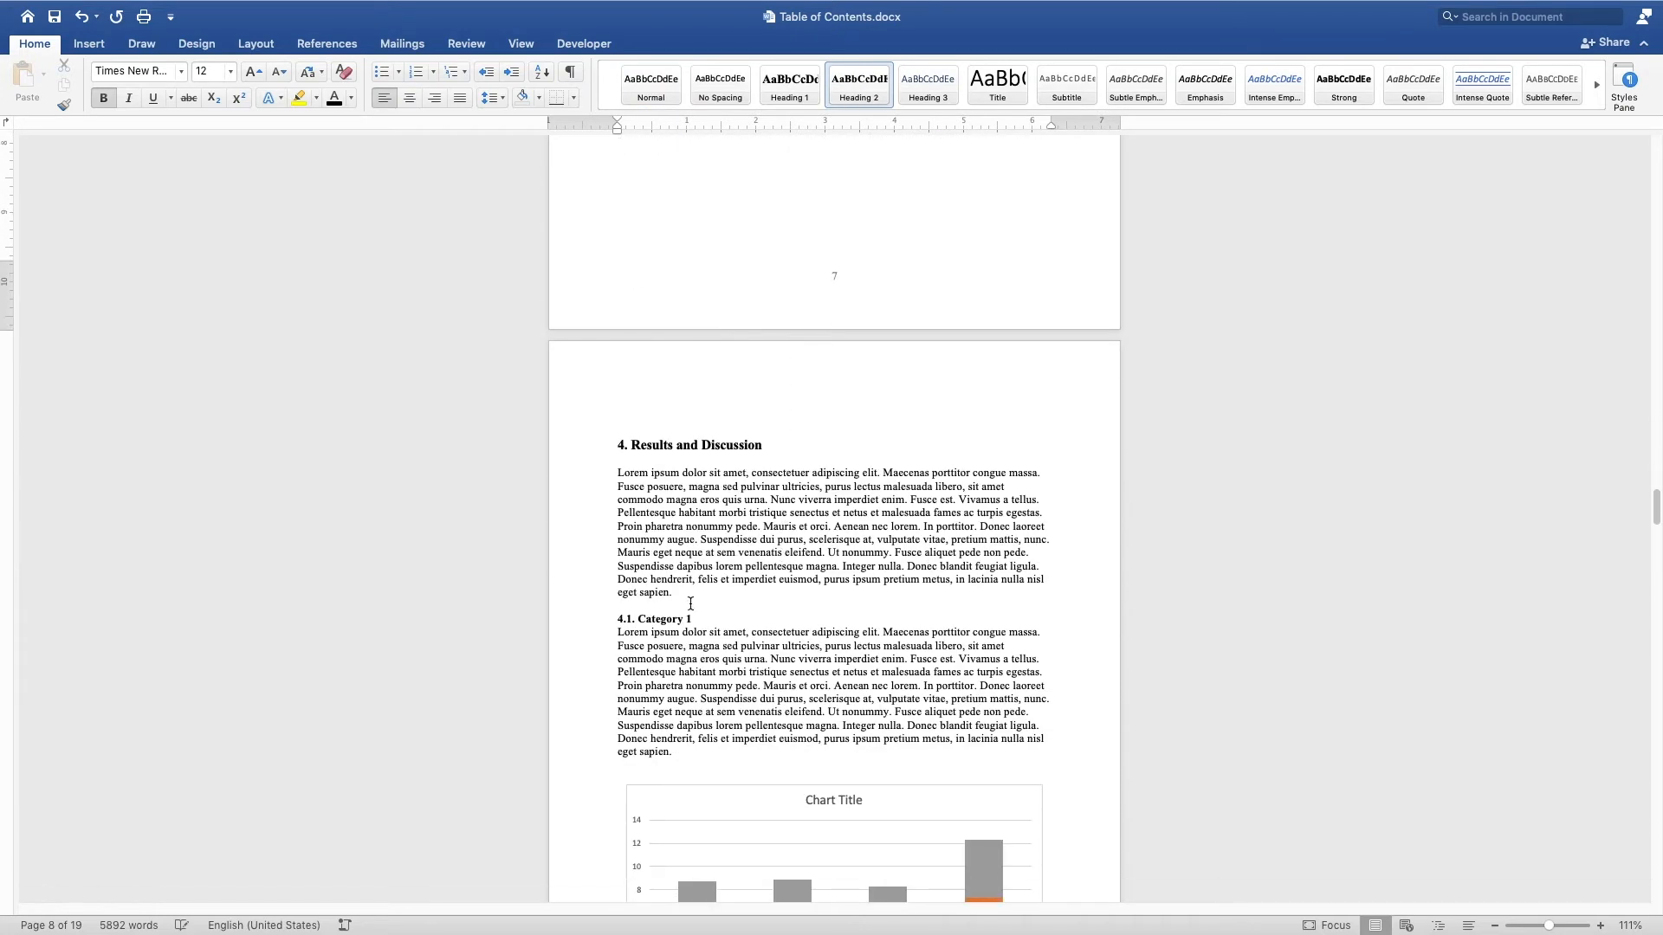
pyautogui.click(855, 89)
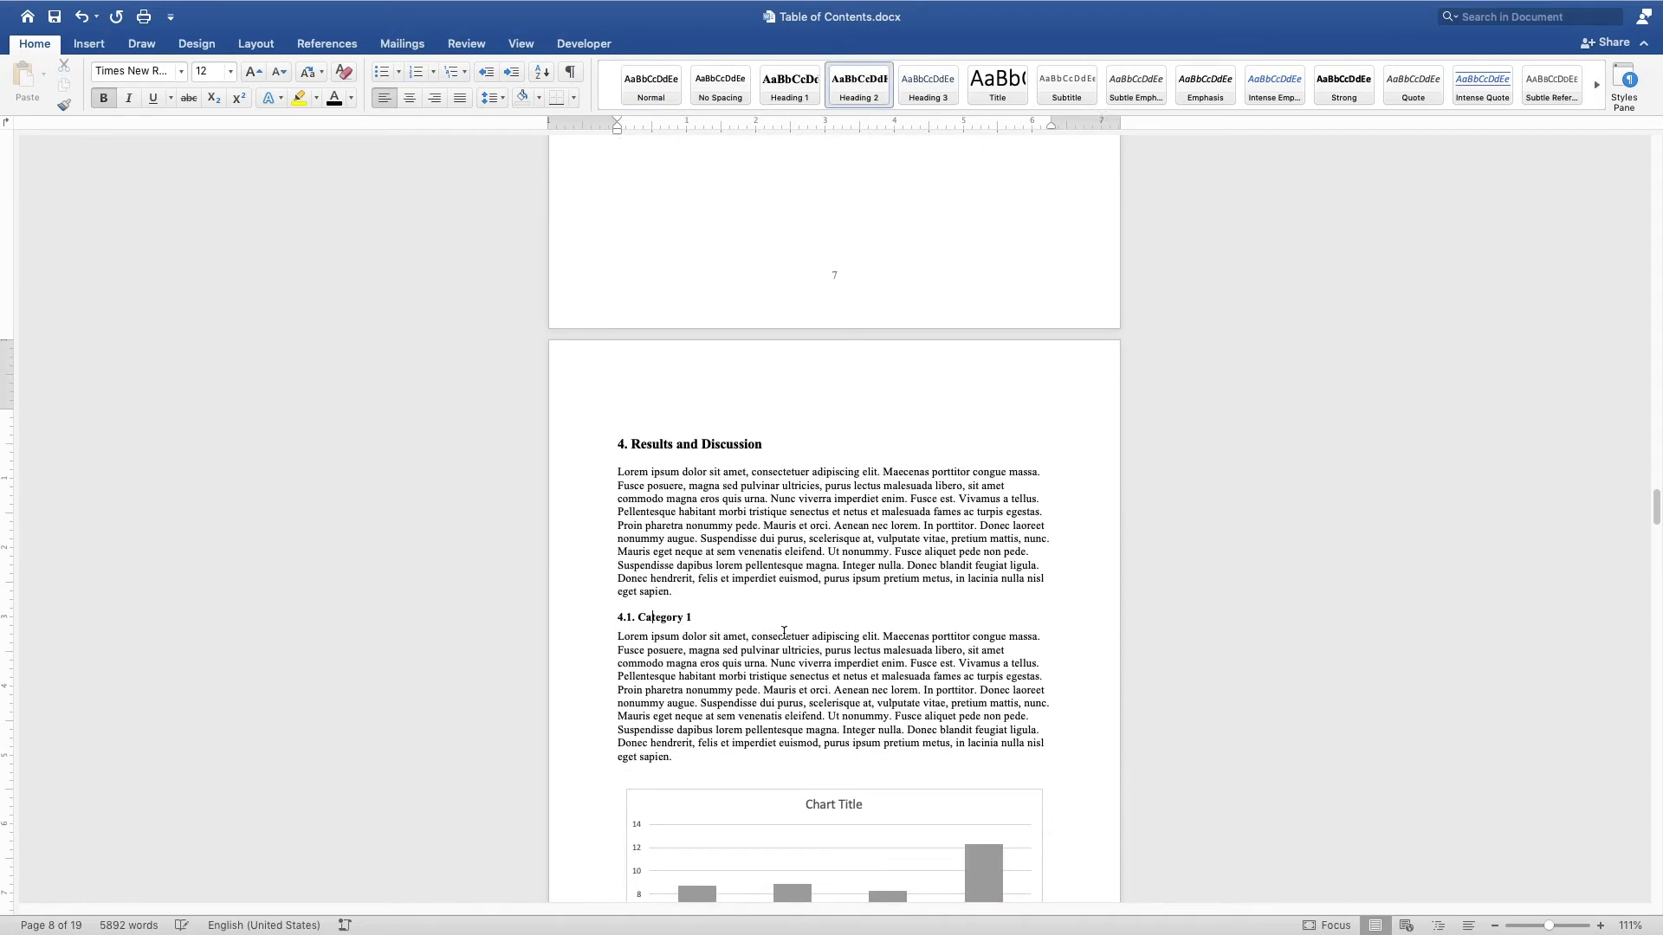
pyautogui.scroll(-6, 771, 616)
pyautogui.scroll(-7, 771, 617)
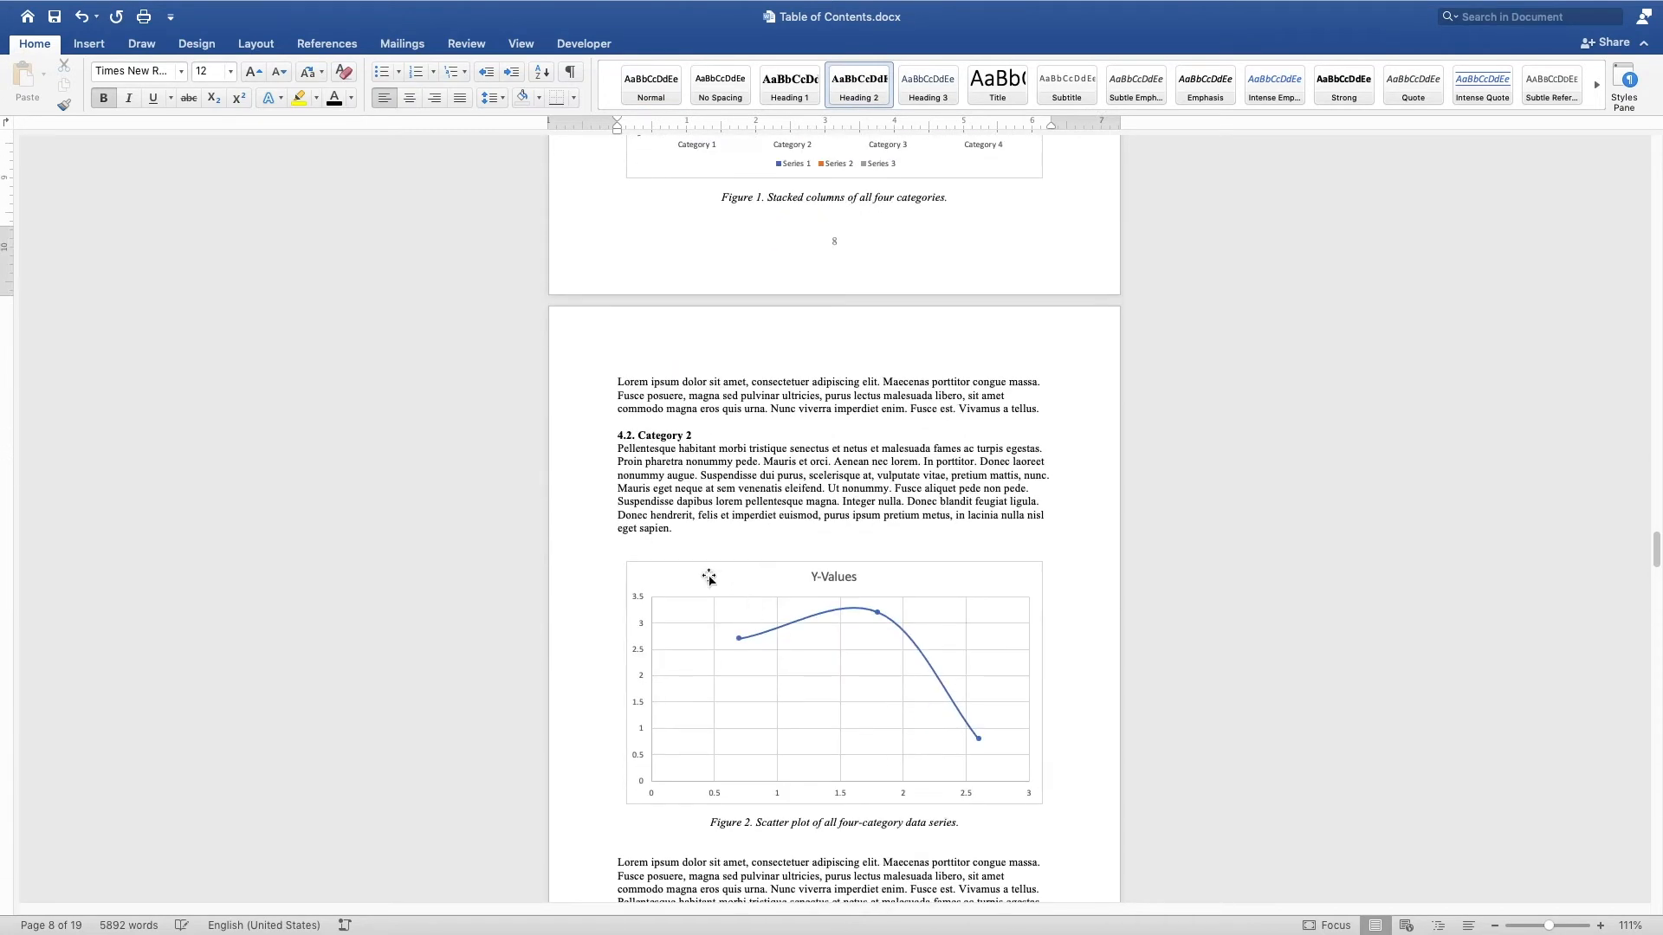
pyautogui.click(676, 417)
pyautogui.click(862, 91)
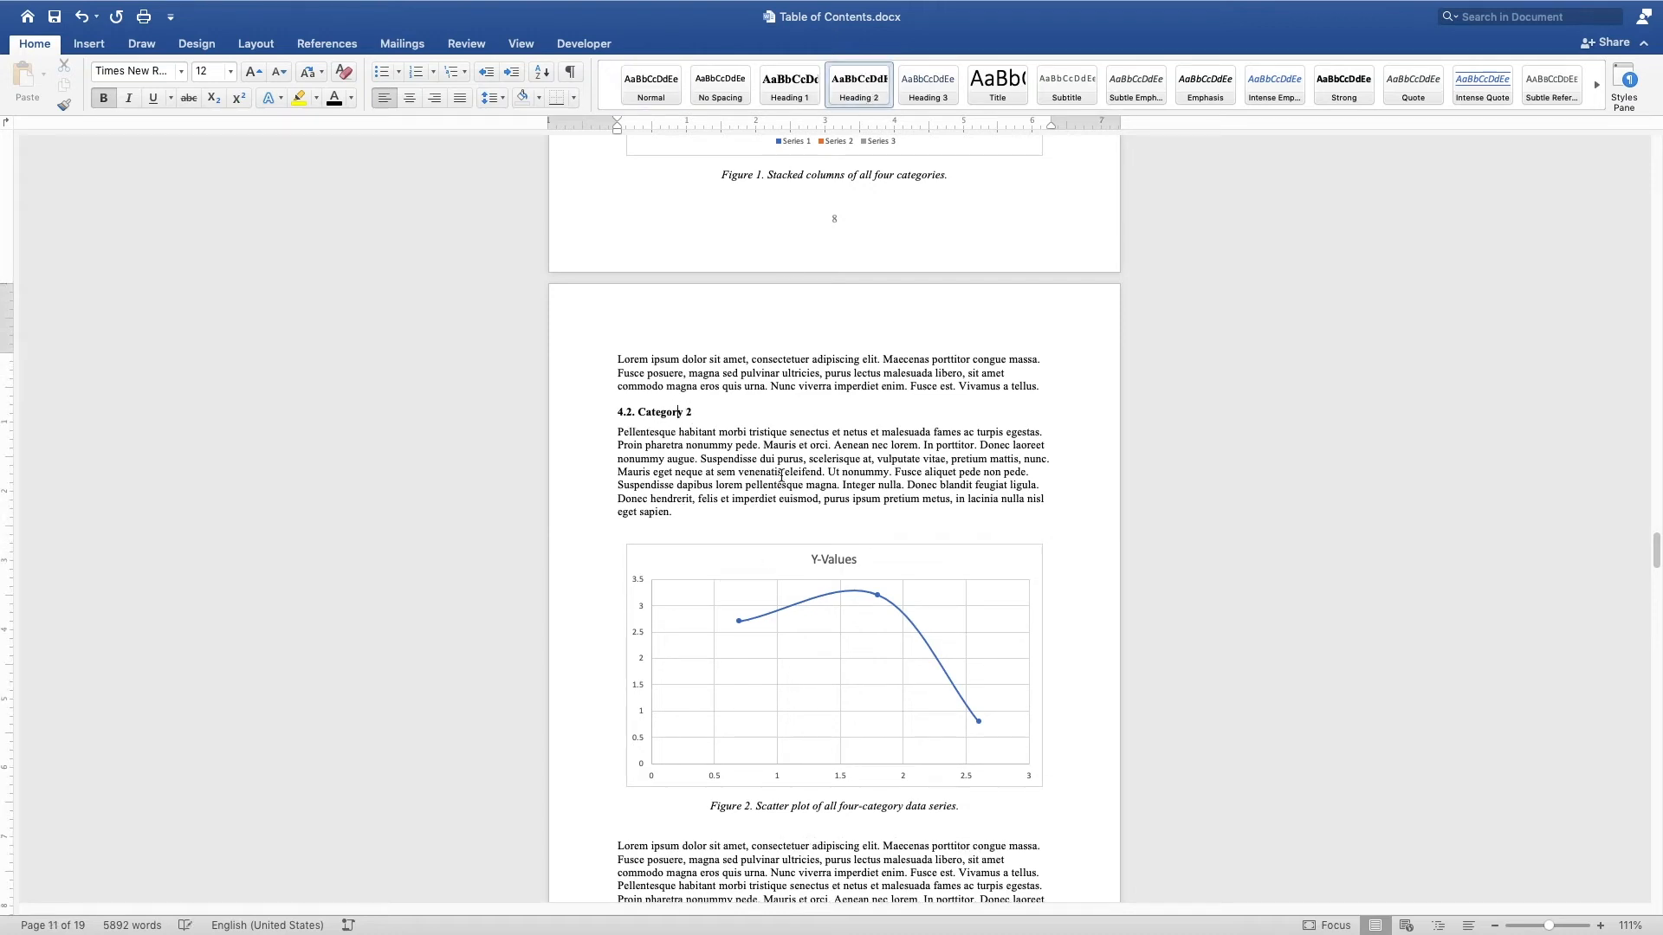
# Step: Apply the Heading 2 style to the "4.3. Category 3" and "4.4. Catgory 4" subheadings
pyautogui.scroll(-15, 736, 541)
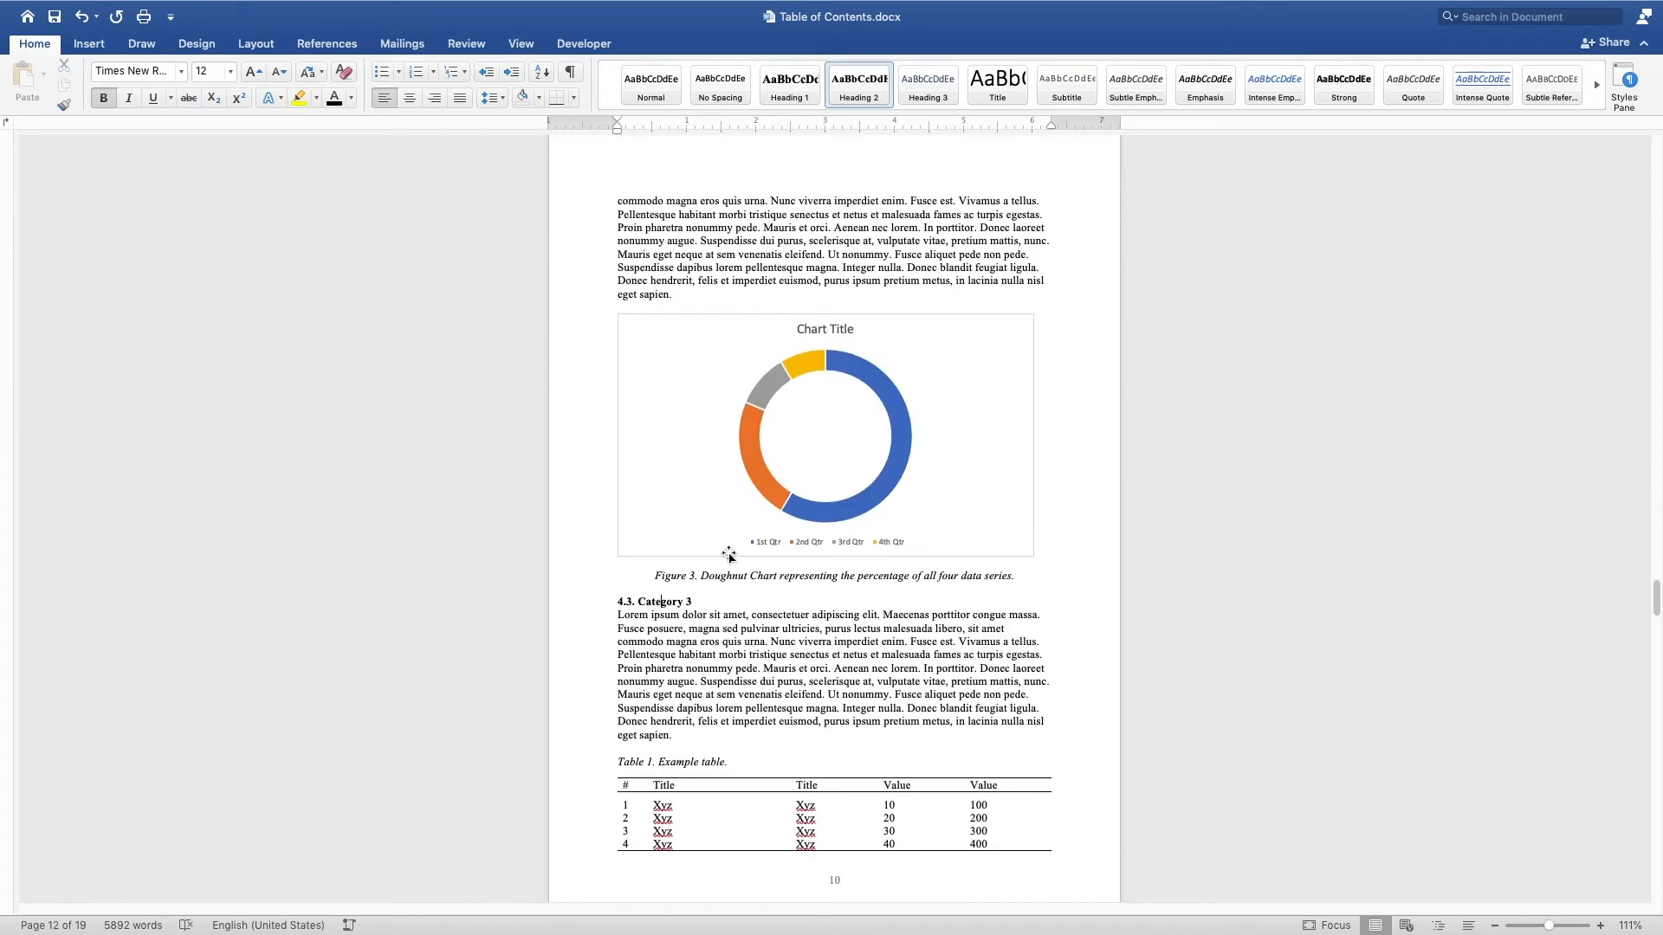
pyautogui.click(863, 91)
pyautogui.scroll(-6, 740, 579)
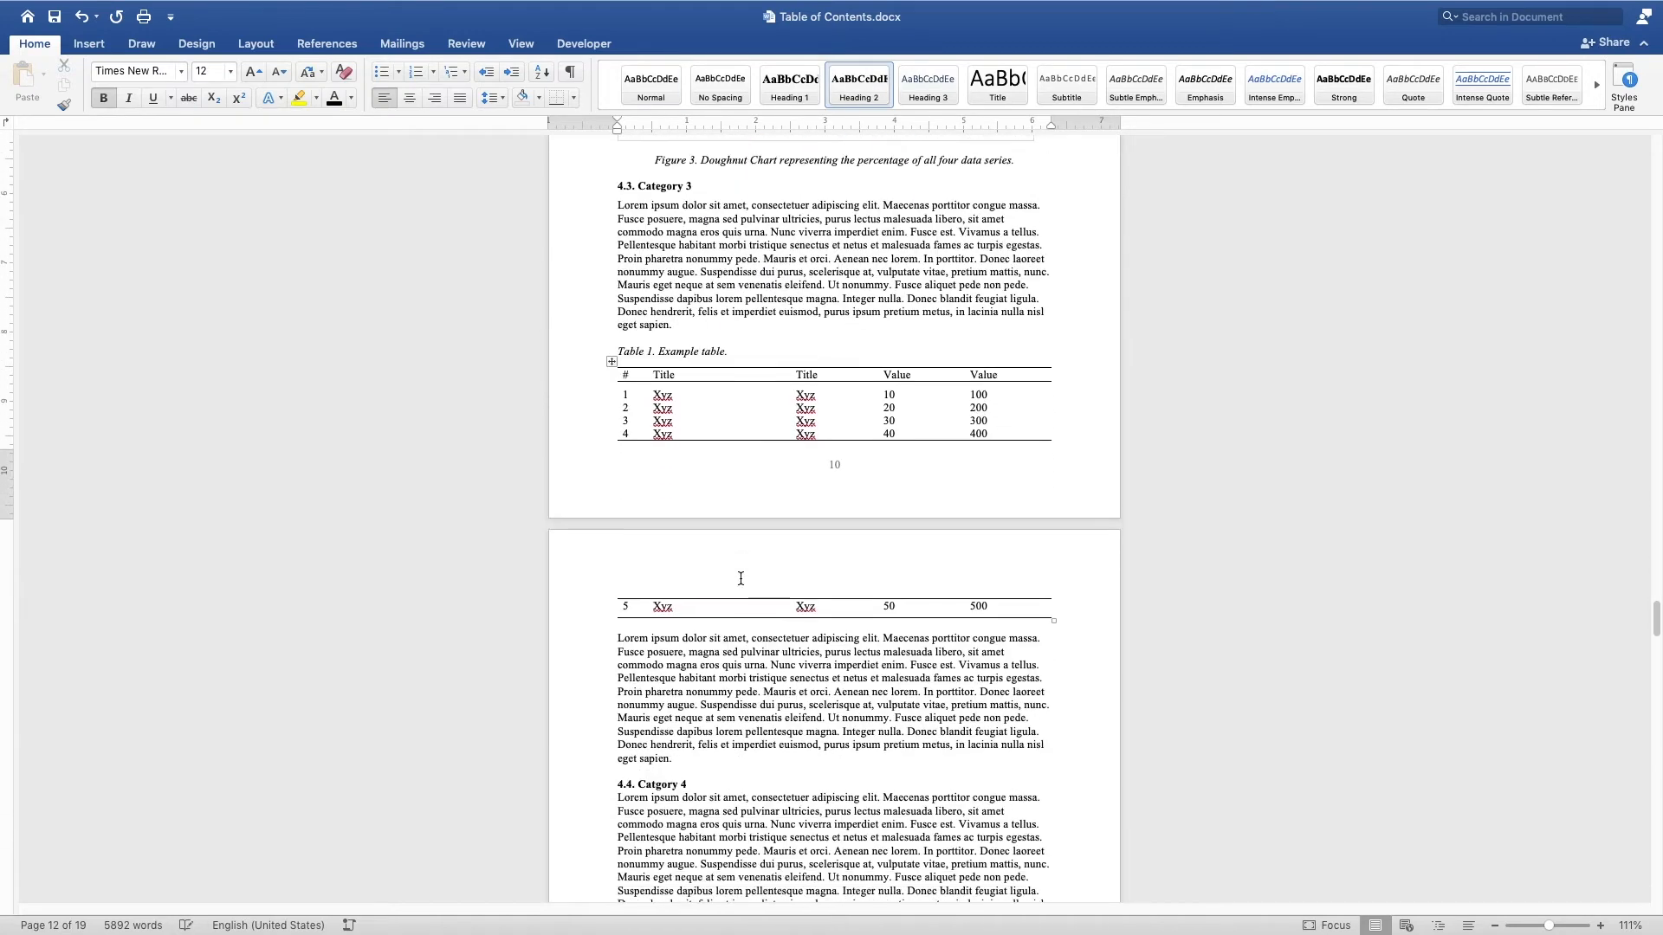
pyautogui.scroll(-2, 741, 579)
pyautogui.click(672, 660)
pyautogui.click(863, 91)
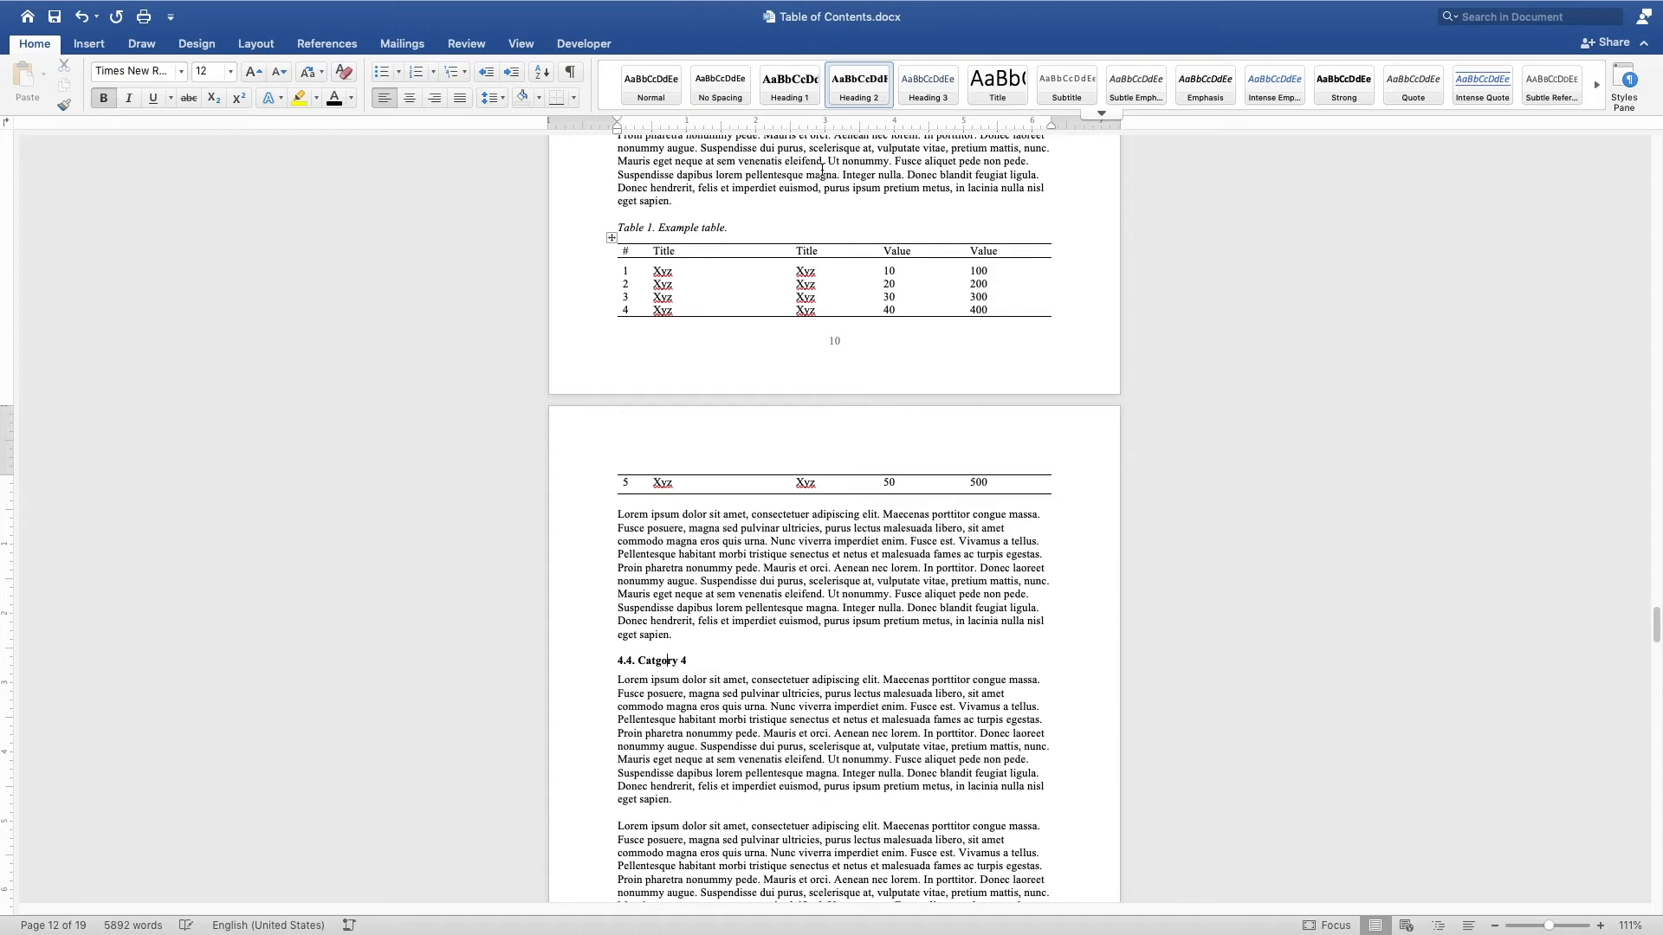
# Step: Apply the Heading 3 style to the "1.3.1. General Objective" subheading in the Objectives section
pyautogui.scroll(-6, 760, 593)
pyautogui.scroll(-20, 759, 594)
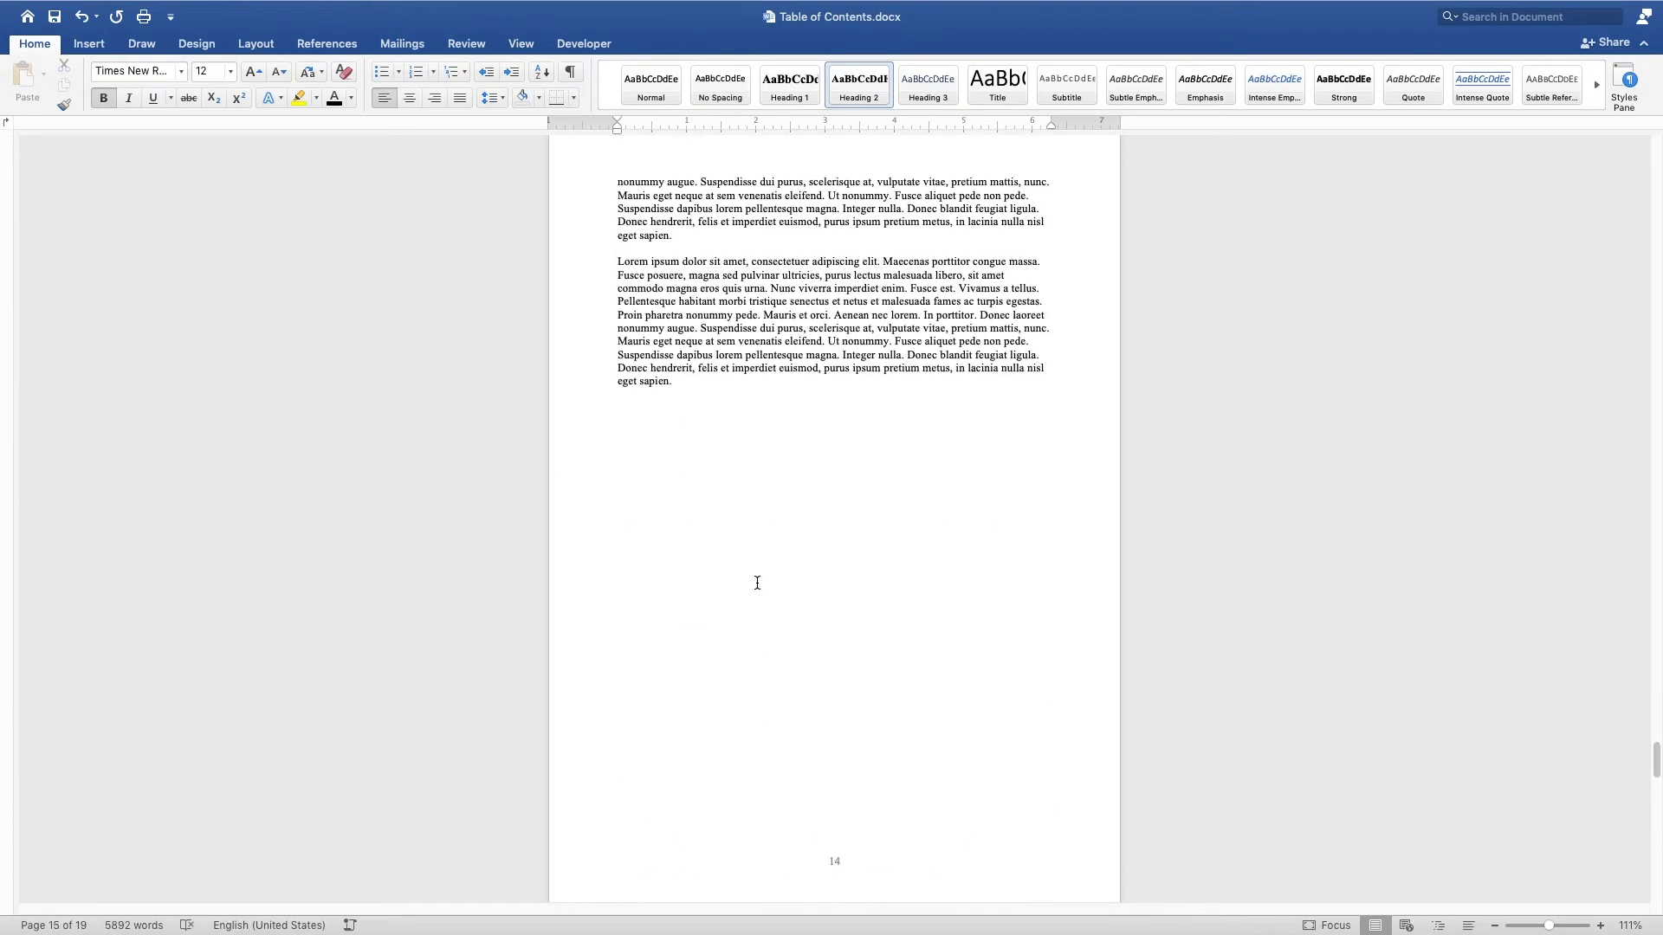
pyautogui.scroll(-18, 758, 583)
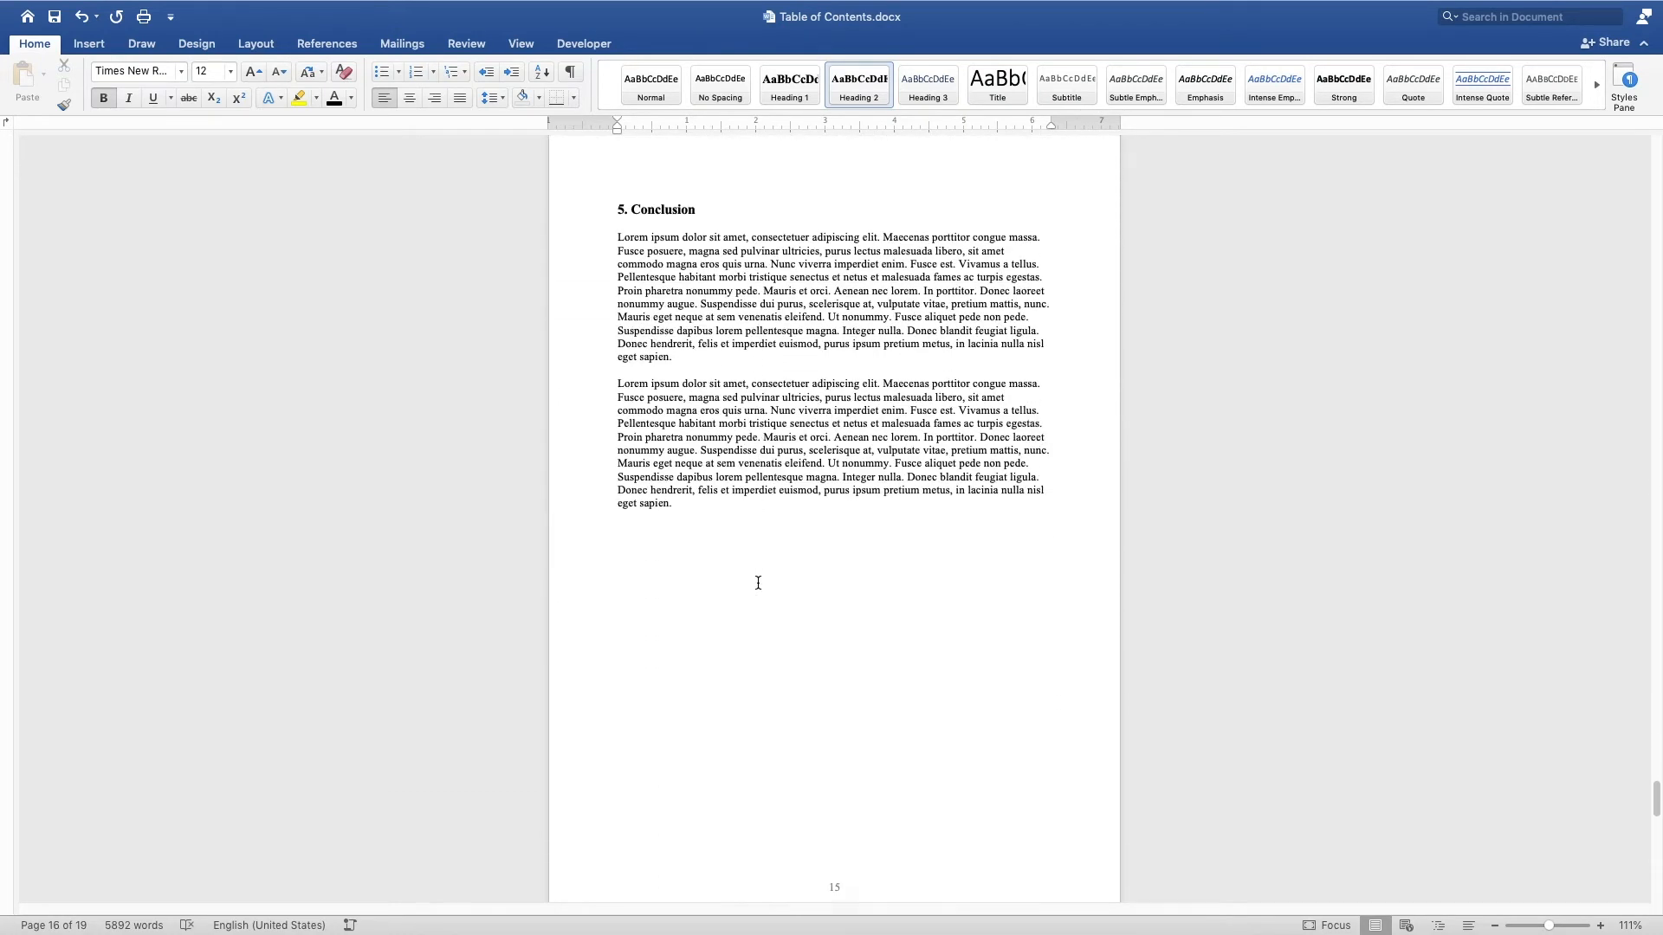
pyautogui.scroll(20, 758, 583)
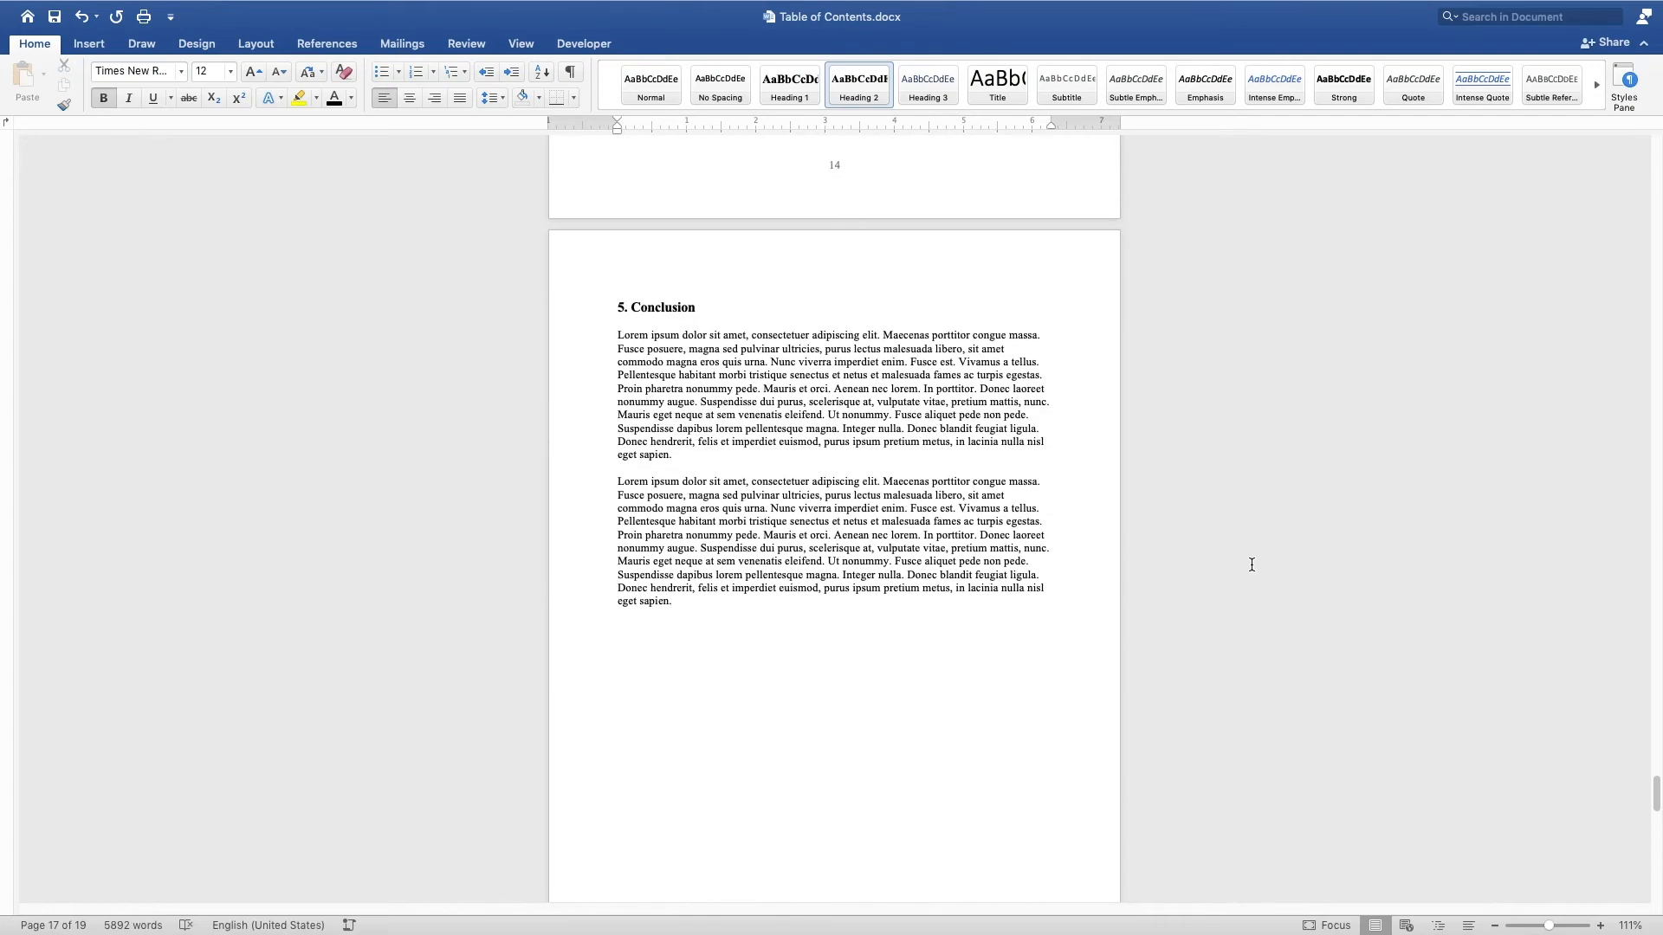
pyautogui.moveTo(1656, 775); pyautogui.dragTo(1658, 326)
pyautogui.scroll(20, 722, 376)
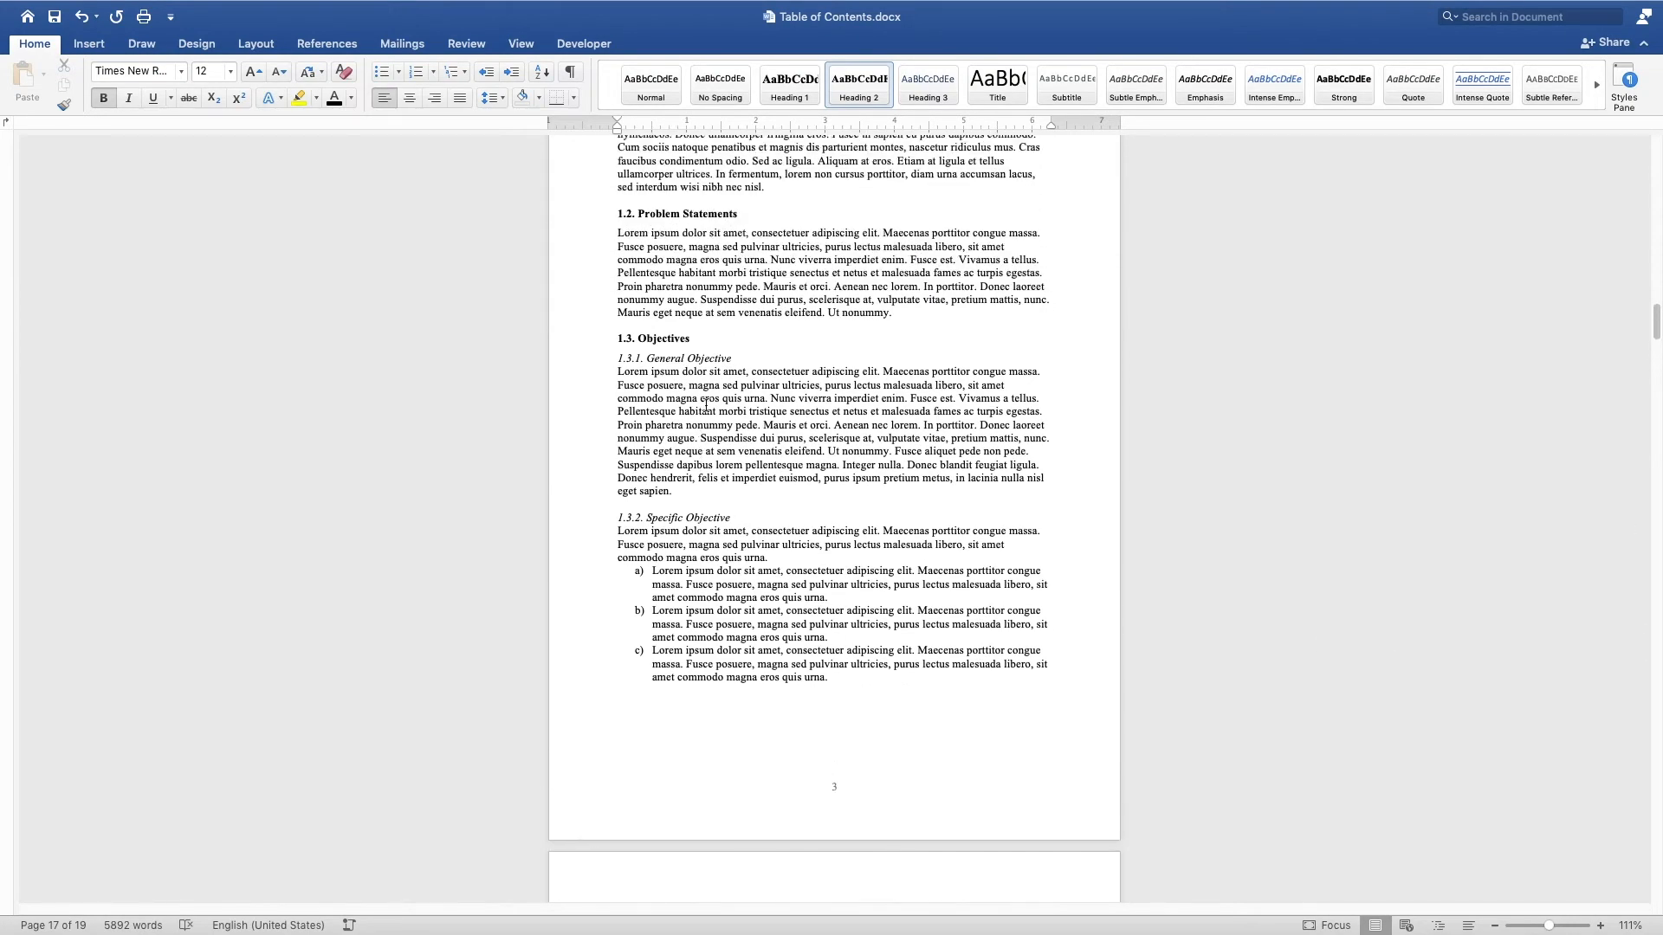
pyautogui.scroll(-20, 713, 399)
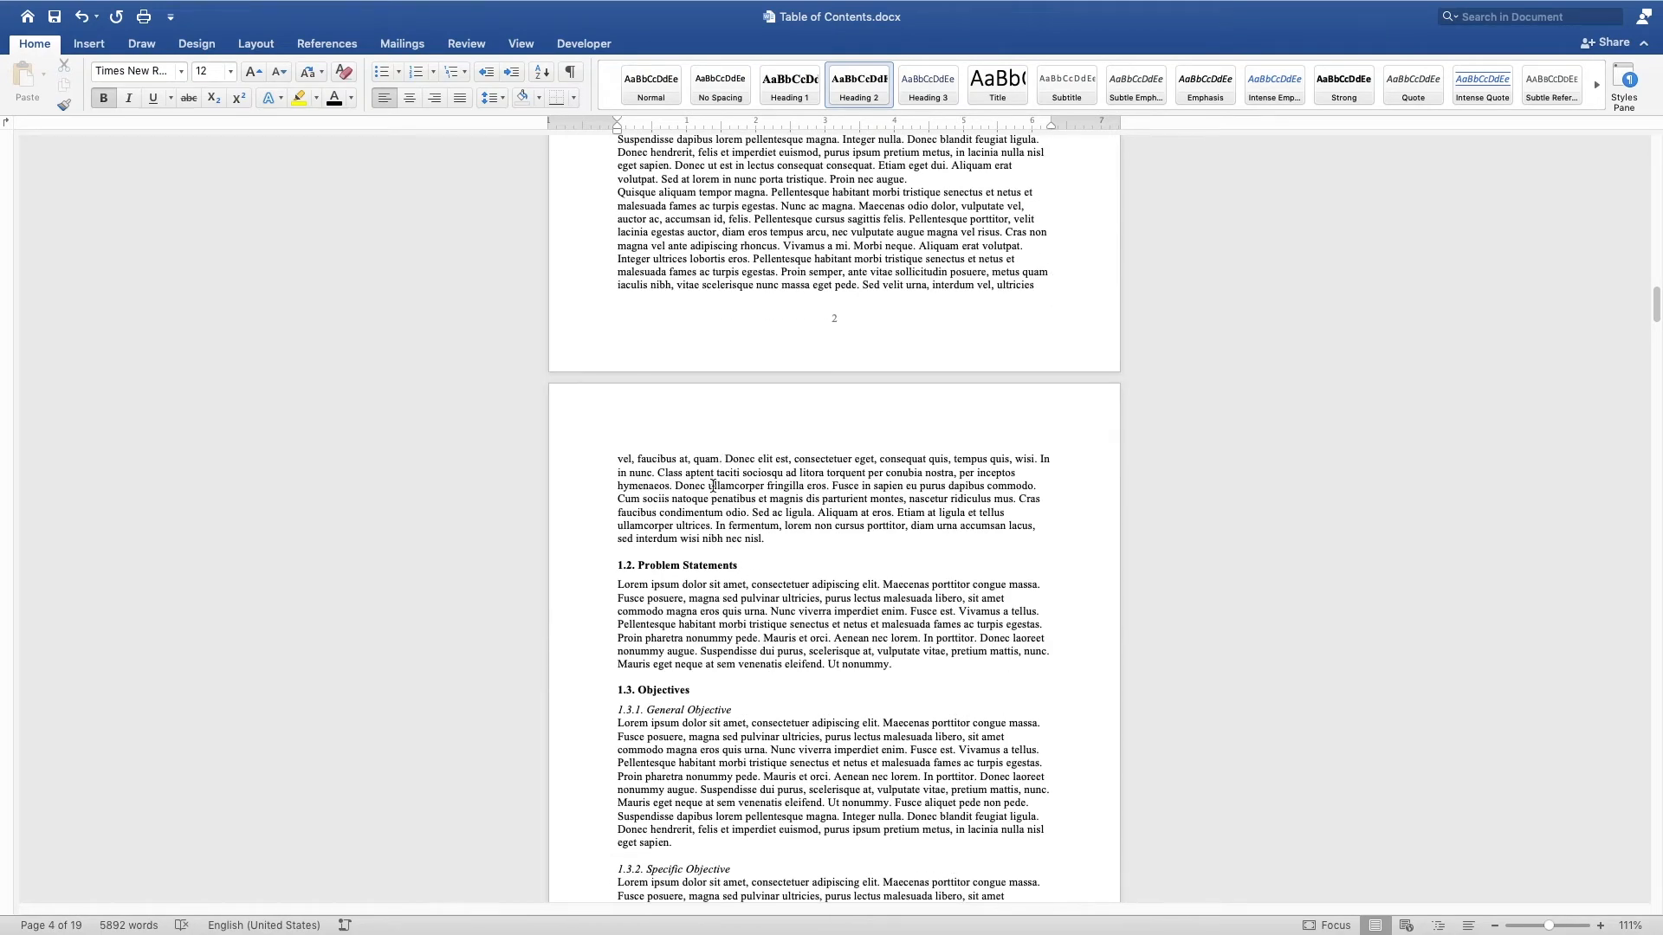
pyautogui.scroll(-3, 713, 483)
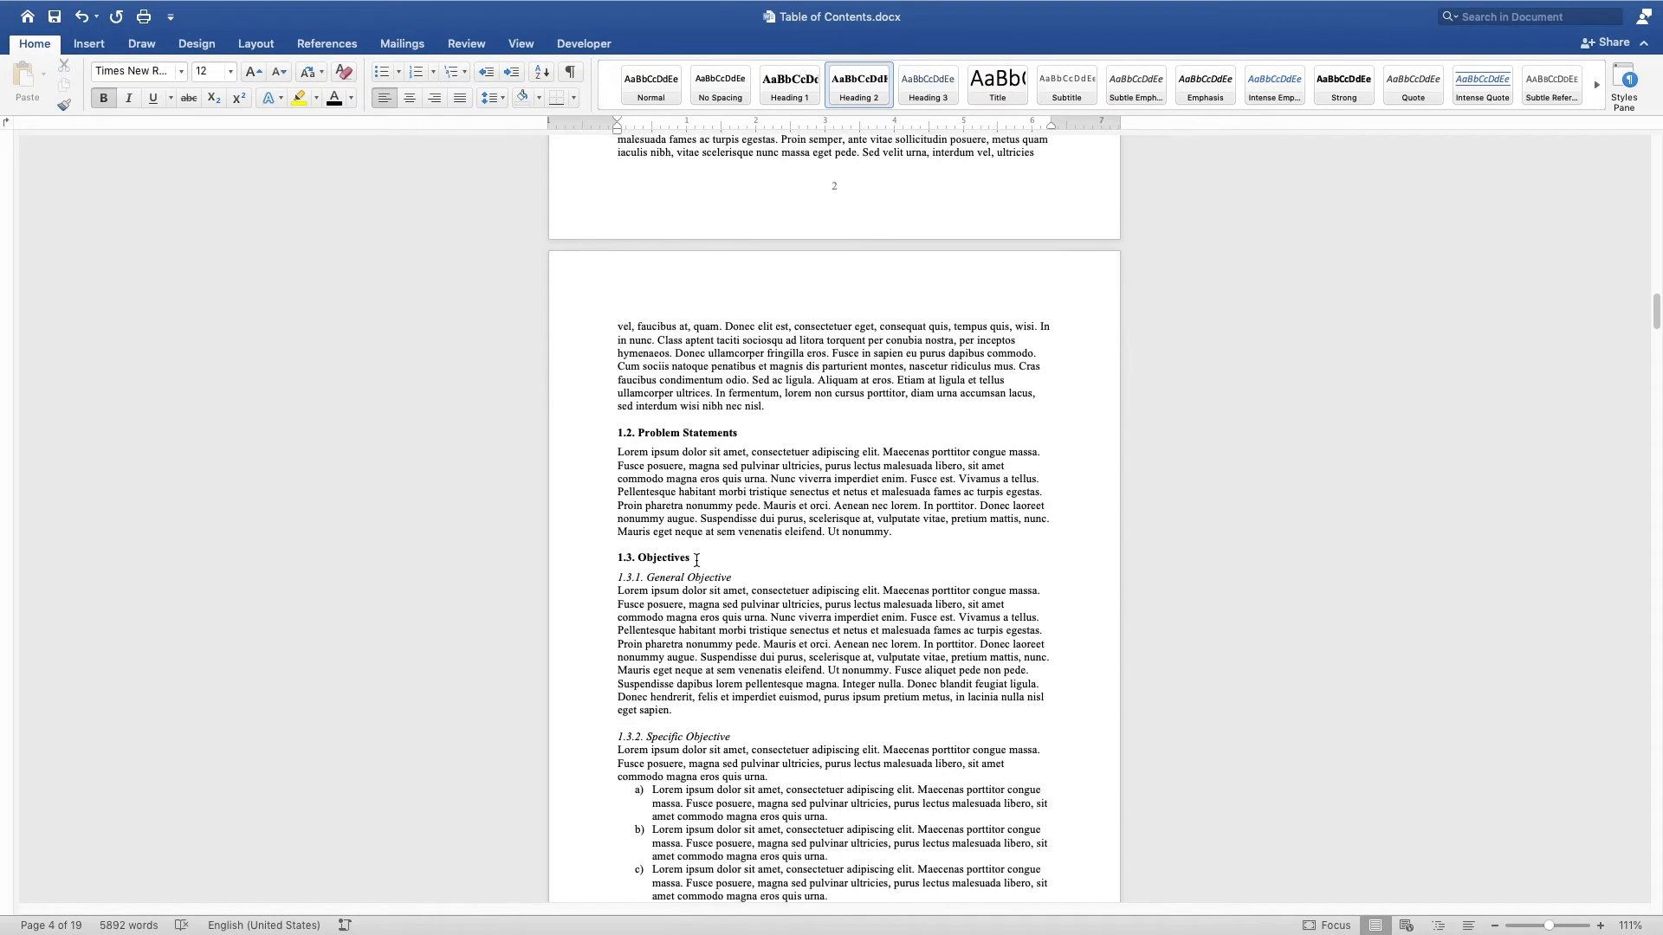
pyautogui.click(620, 577)
pyautogui.keyDown('shift'); pyautogui.click(730, 578); pyautogui.keyUp('shift')
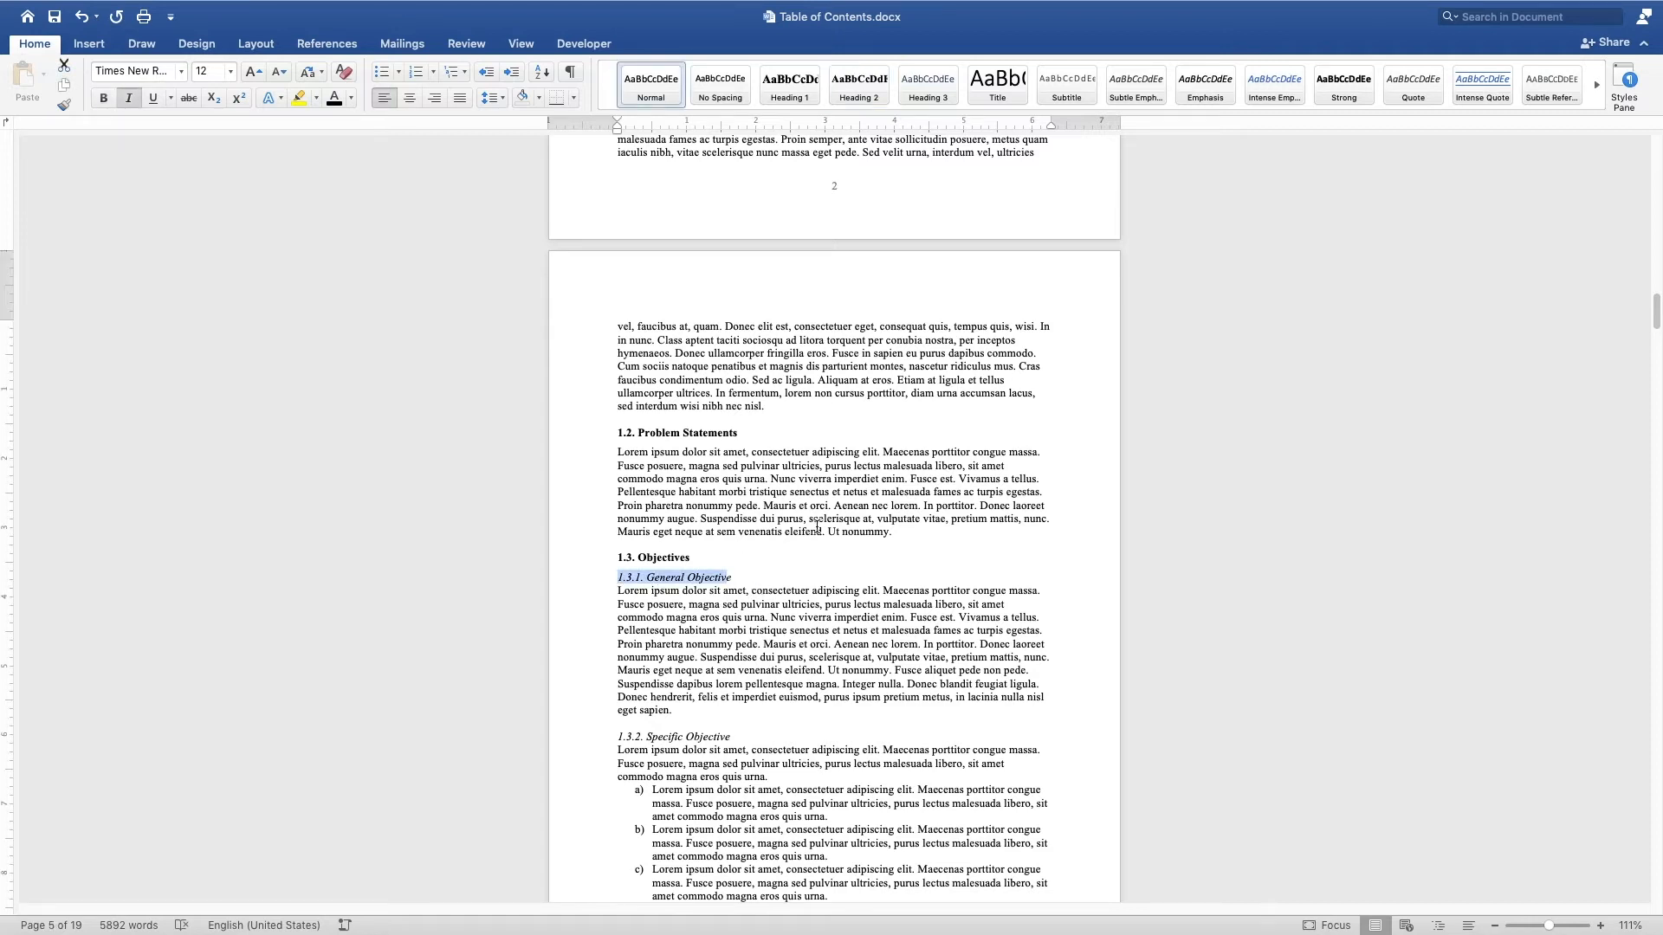
pyautogui.keyDown('shift'); pyautogui.click(750, 582); pyautogui.keyUp('shift')
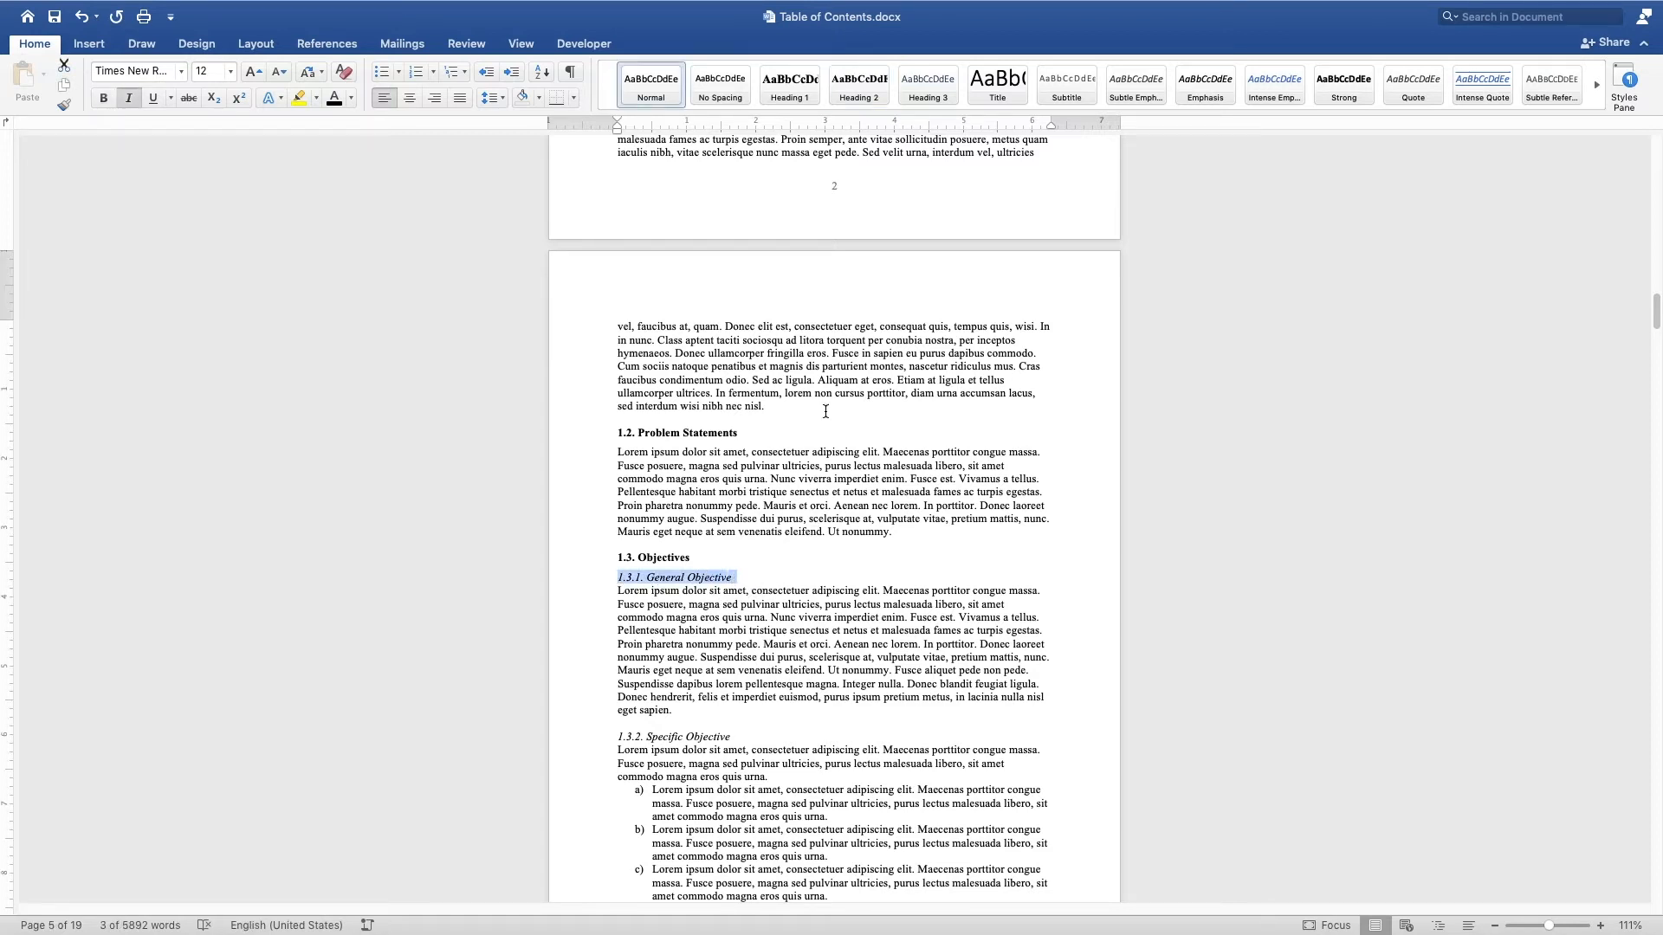
pyautogui.click(935, 92)
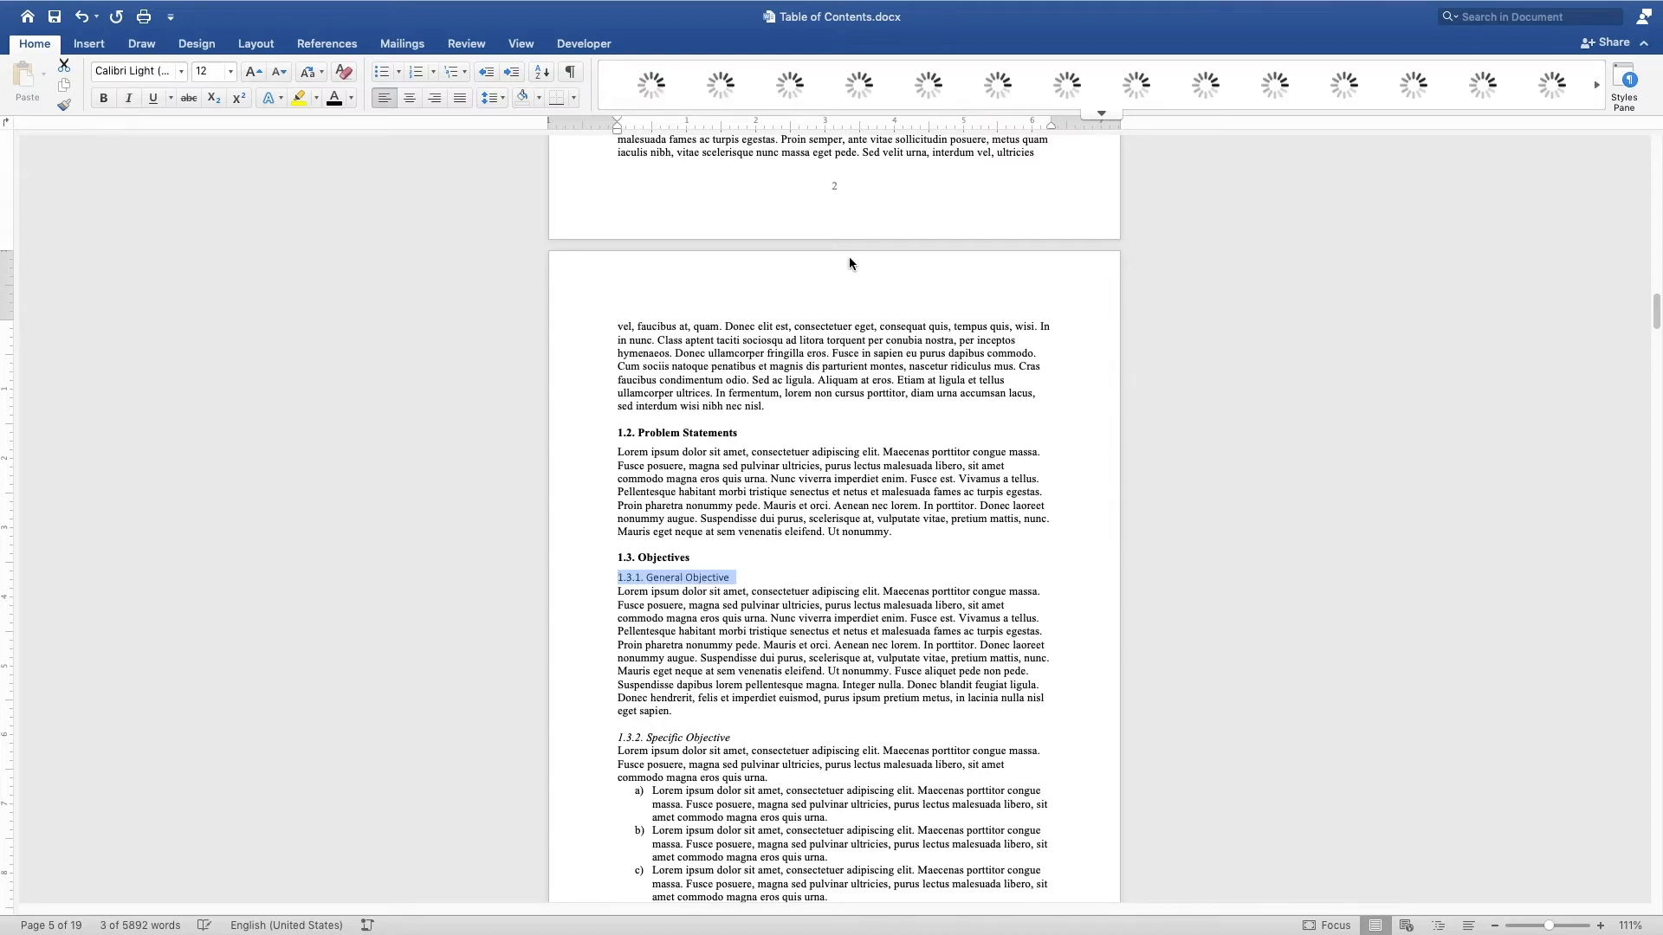
# Step: Format the "1.3.1. General Objective" subheading in italic Times New Roman
pyautogui.click(181, 71)
pyautogui.moveTo(165, 209)
pyautogui.click(467, 209)
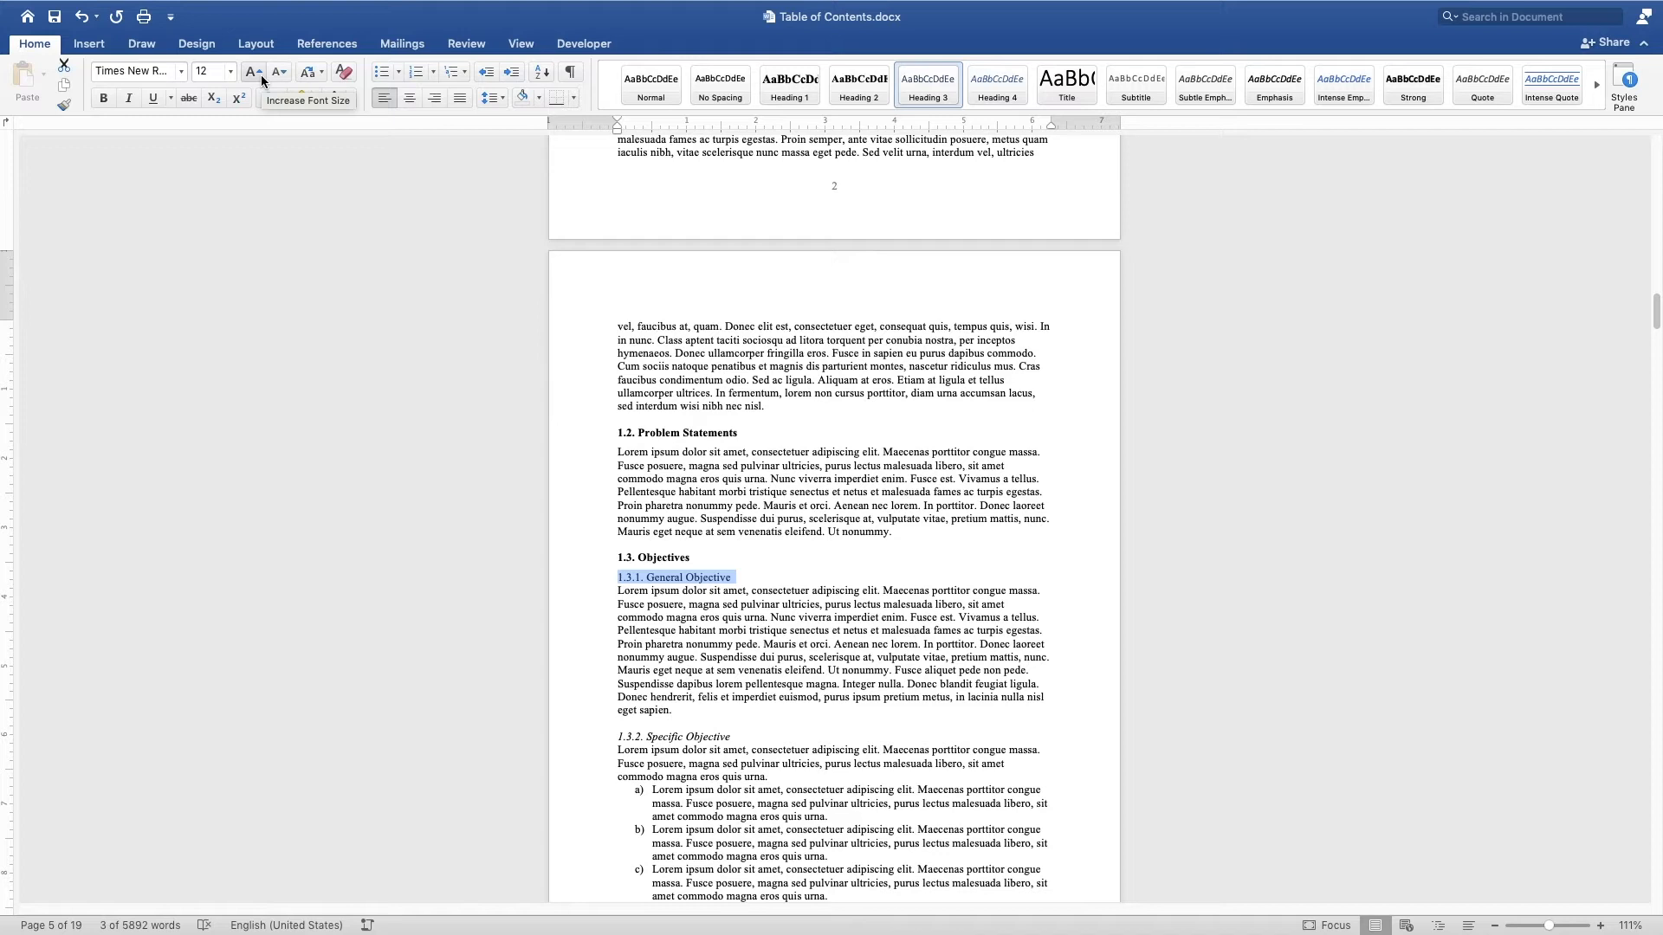
pyautogui.click(128, 98)
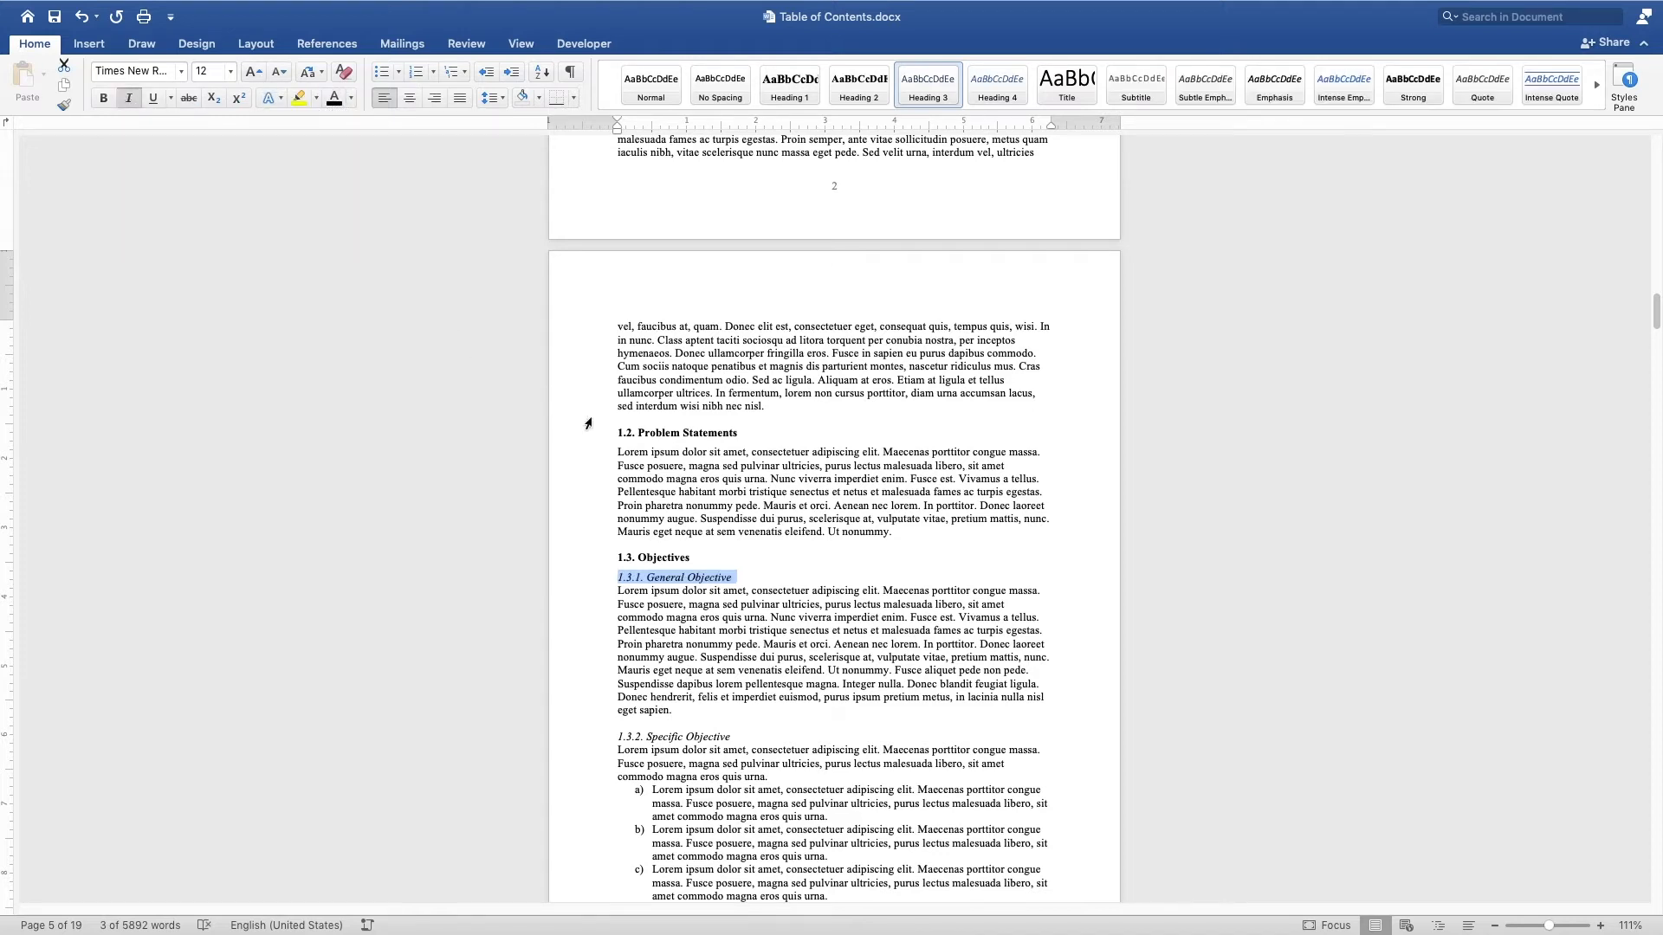
# Step: Set the "1.3.1. General Objective" subheading's paragraph spacing to 0 pt before and 6 pt after
pyautogui.click(507, 103)
pyautogui.click(557, 244)
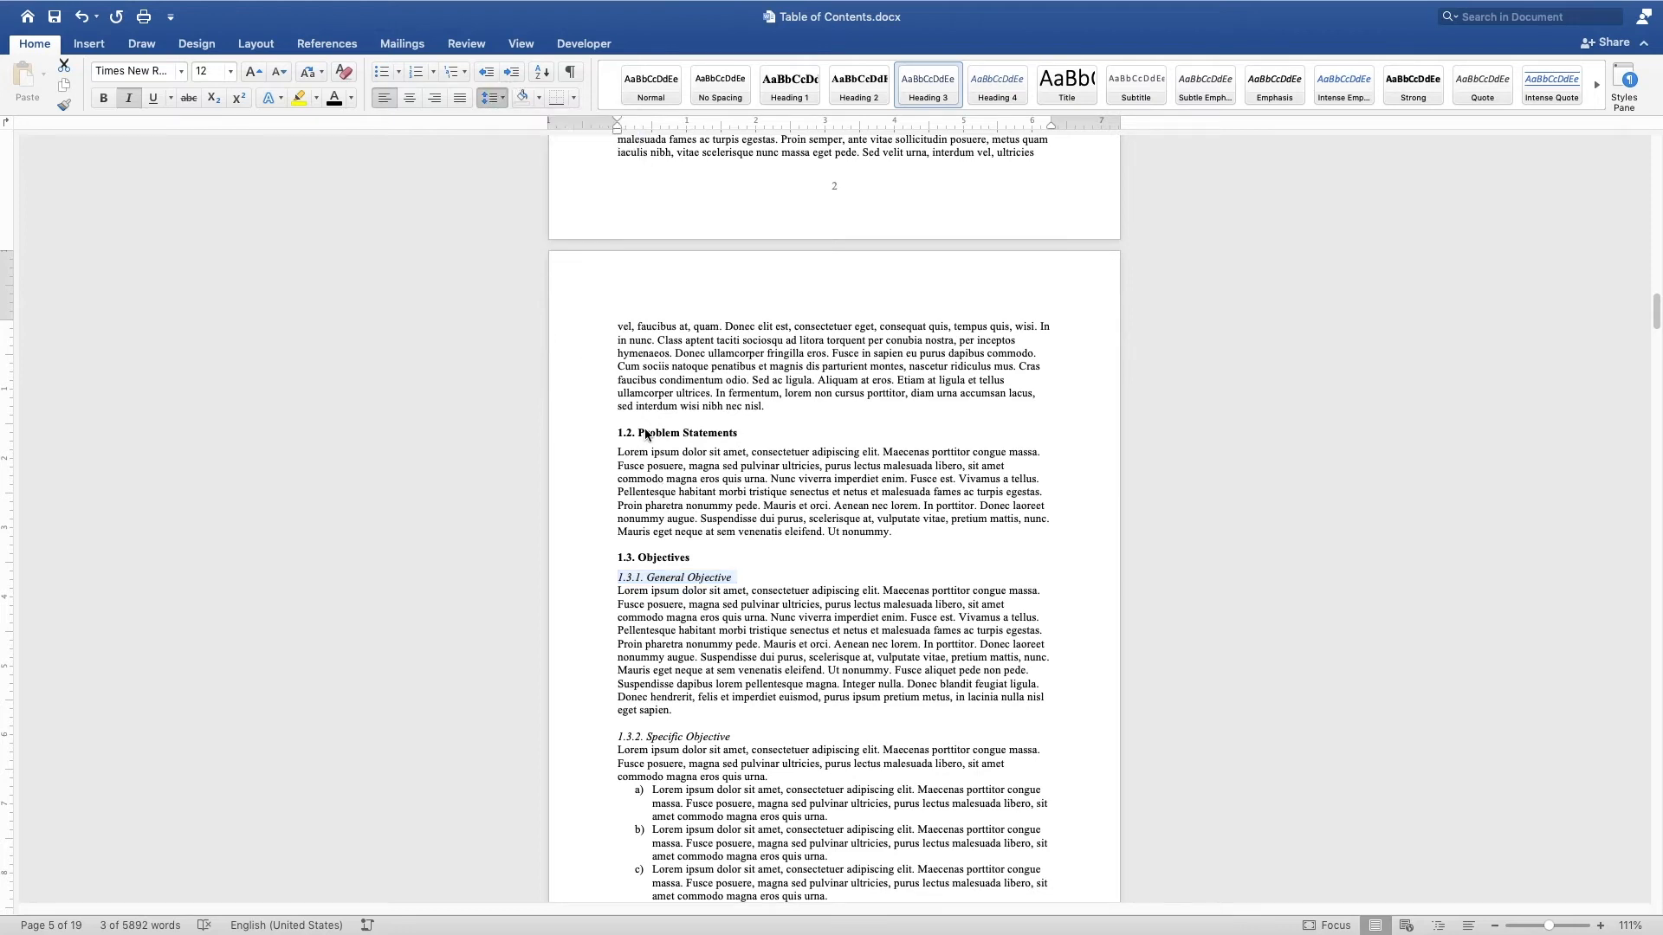
pyautogui.click(767, 435)
pyautogui.click(767, 453)
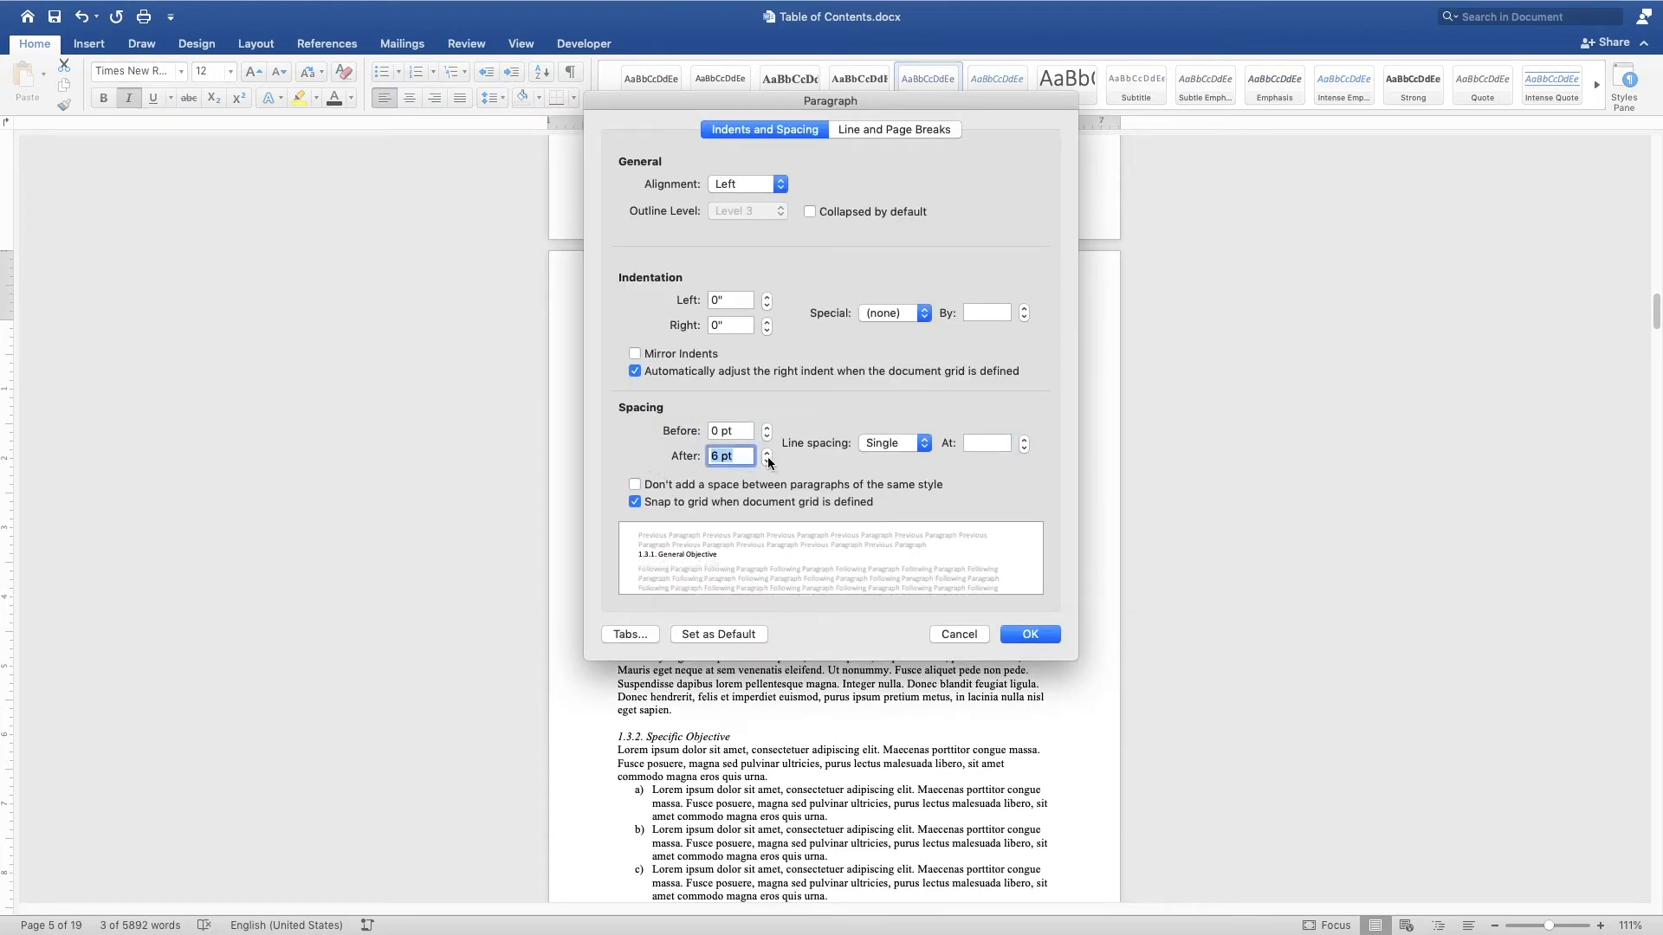
pyautogui.click(1027, 633)
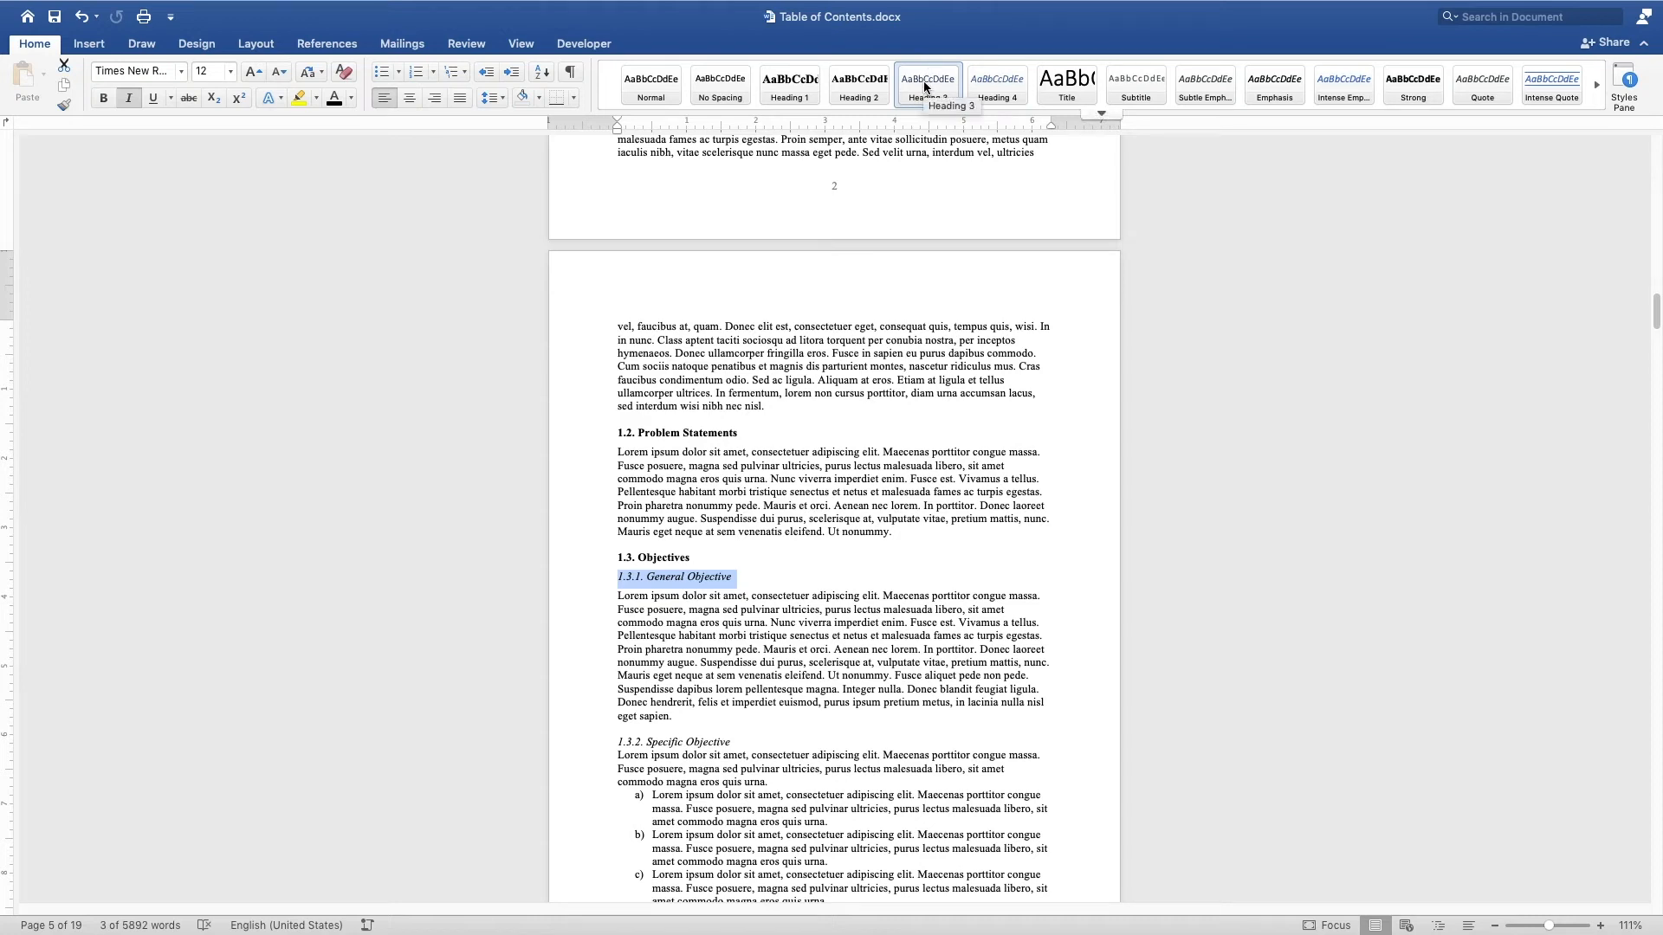
# Step: Update the Heading 3 style to match the "1.3.1. General Objective" subheading and apply it to "1.3.2. Specific Objective"
pyautogui.rightClick(925, 85)
pyautogui.click(1039, 89)
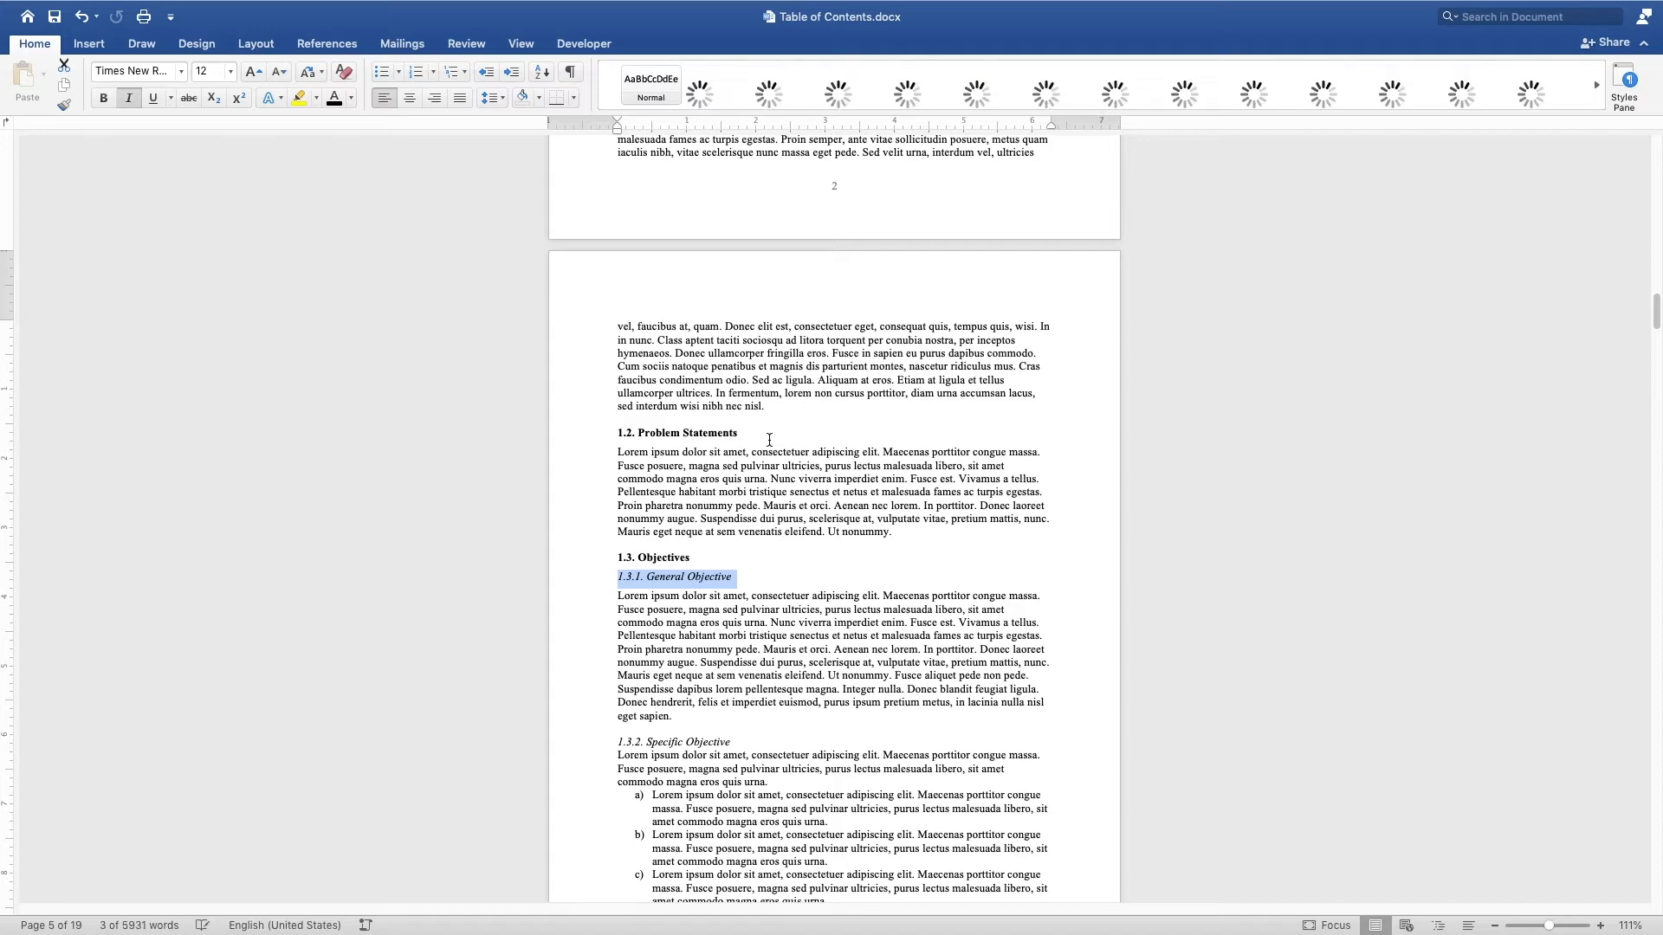
pyautogui.scroll(-5, 723, 511)
pyautogui.scroll(7, 731, 500)
pyautogui.scroll(-5, 730, 499)
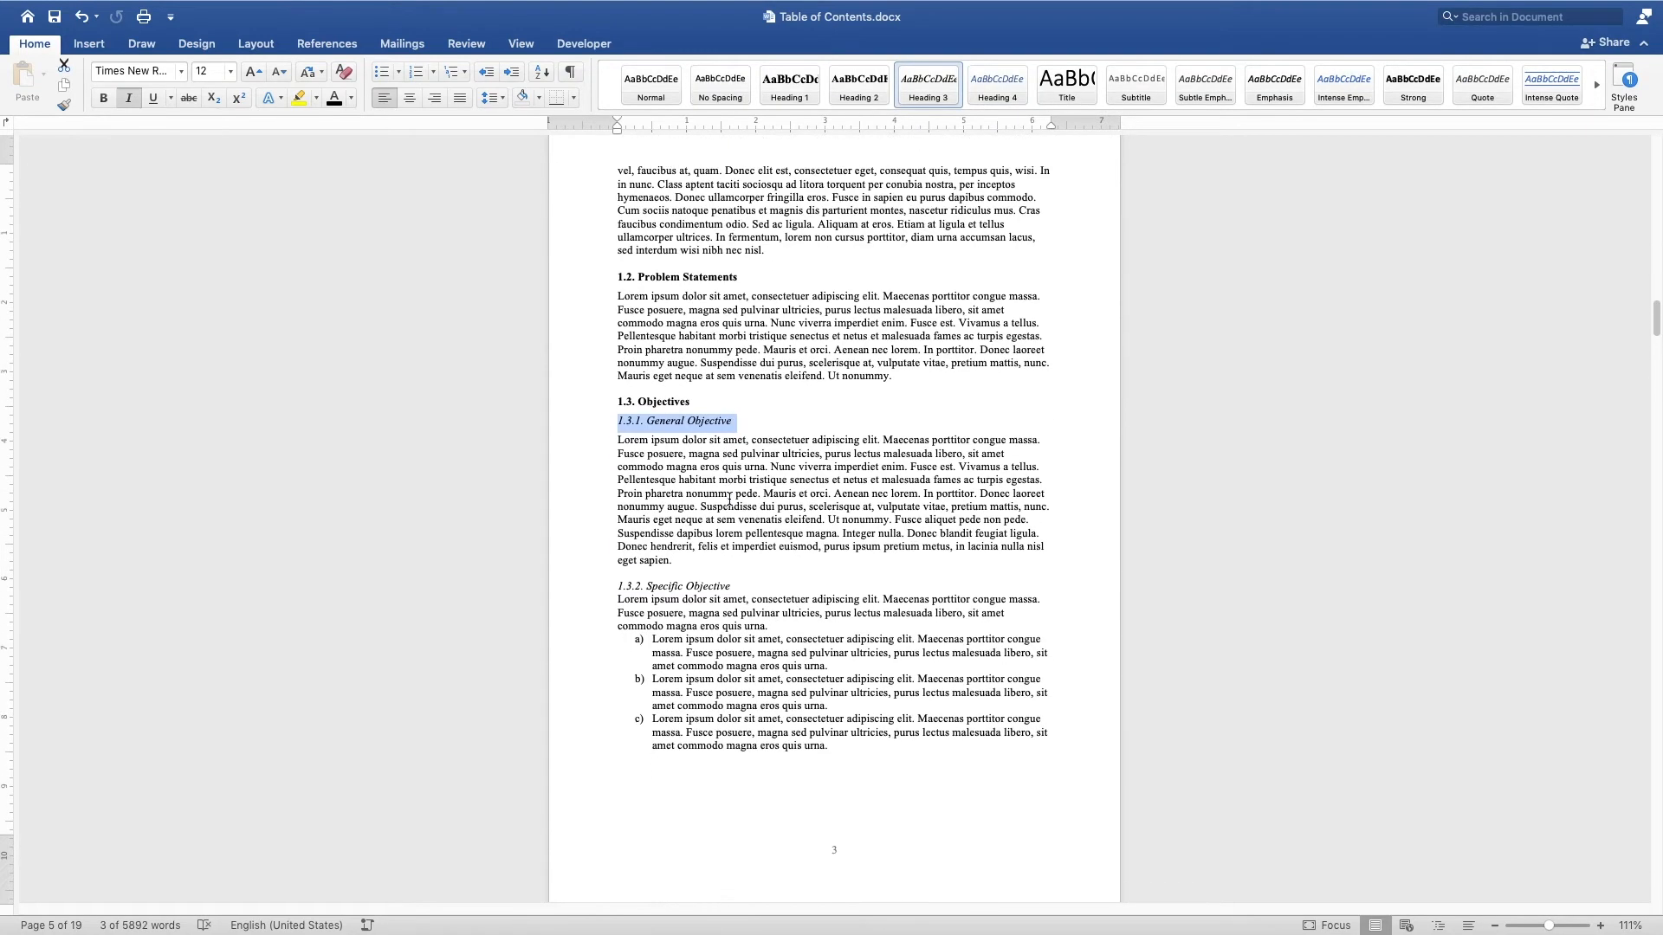
pyautogui.click(650, 586)
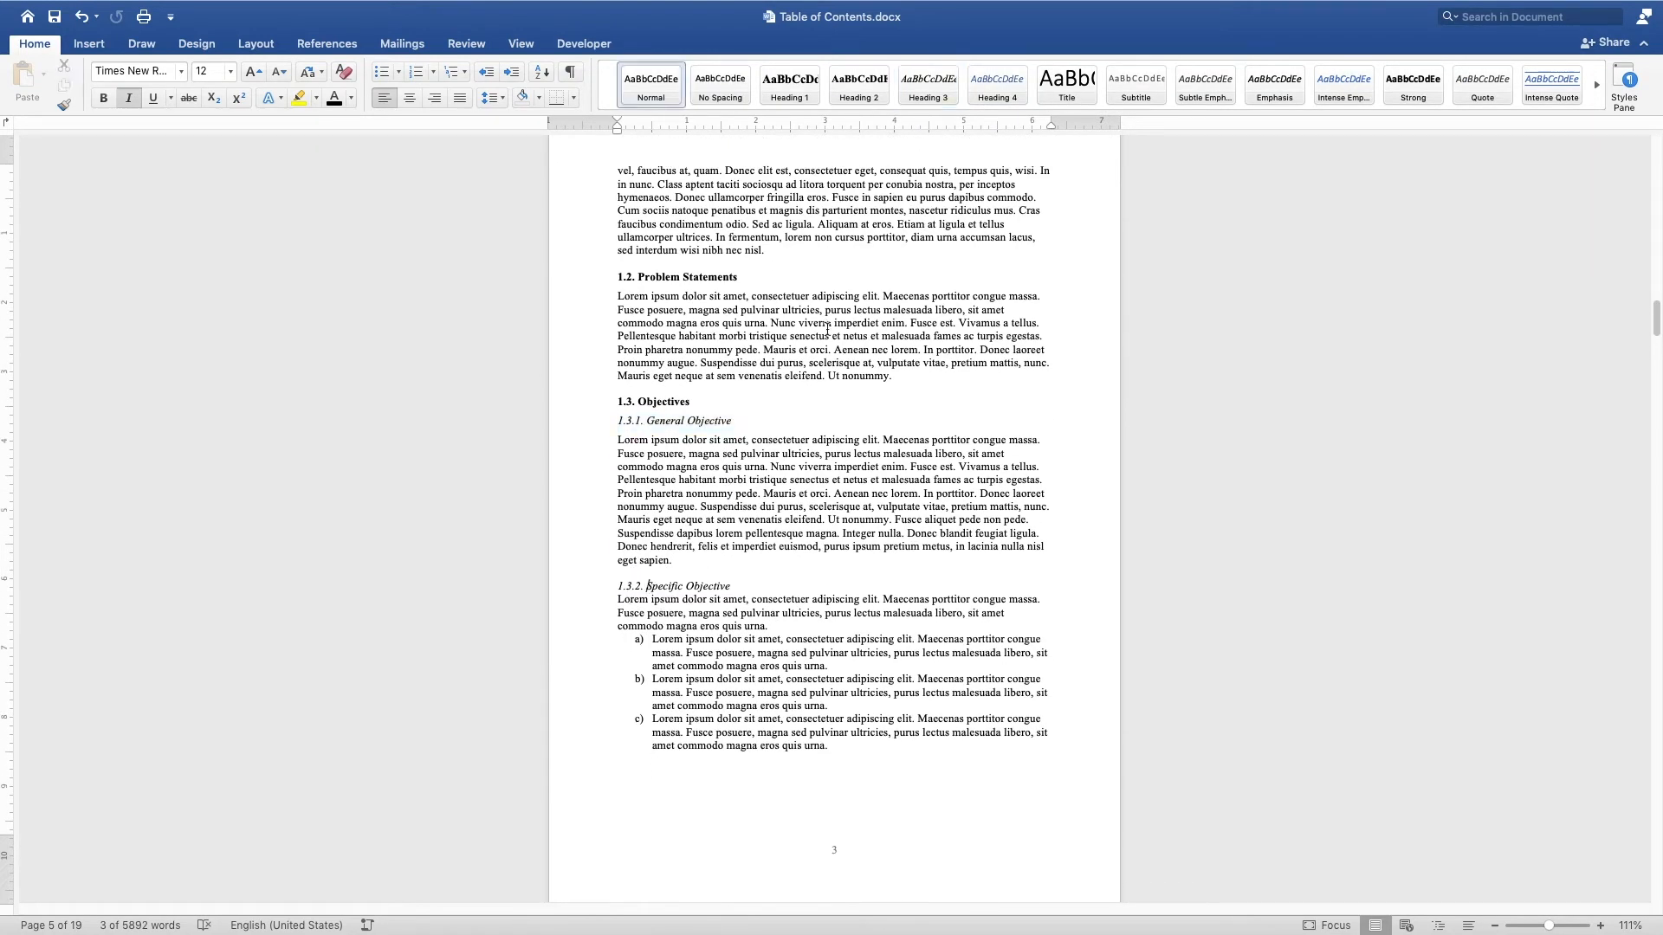
pyautogui.click(928, 84)
# Step: Apply the Heading 3 style to the "4.4.1. Category 4 vs others" subheading
pyautogui.scroll(-20, 780, 550)
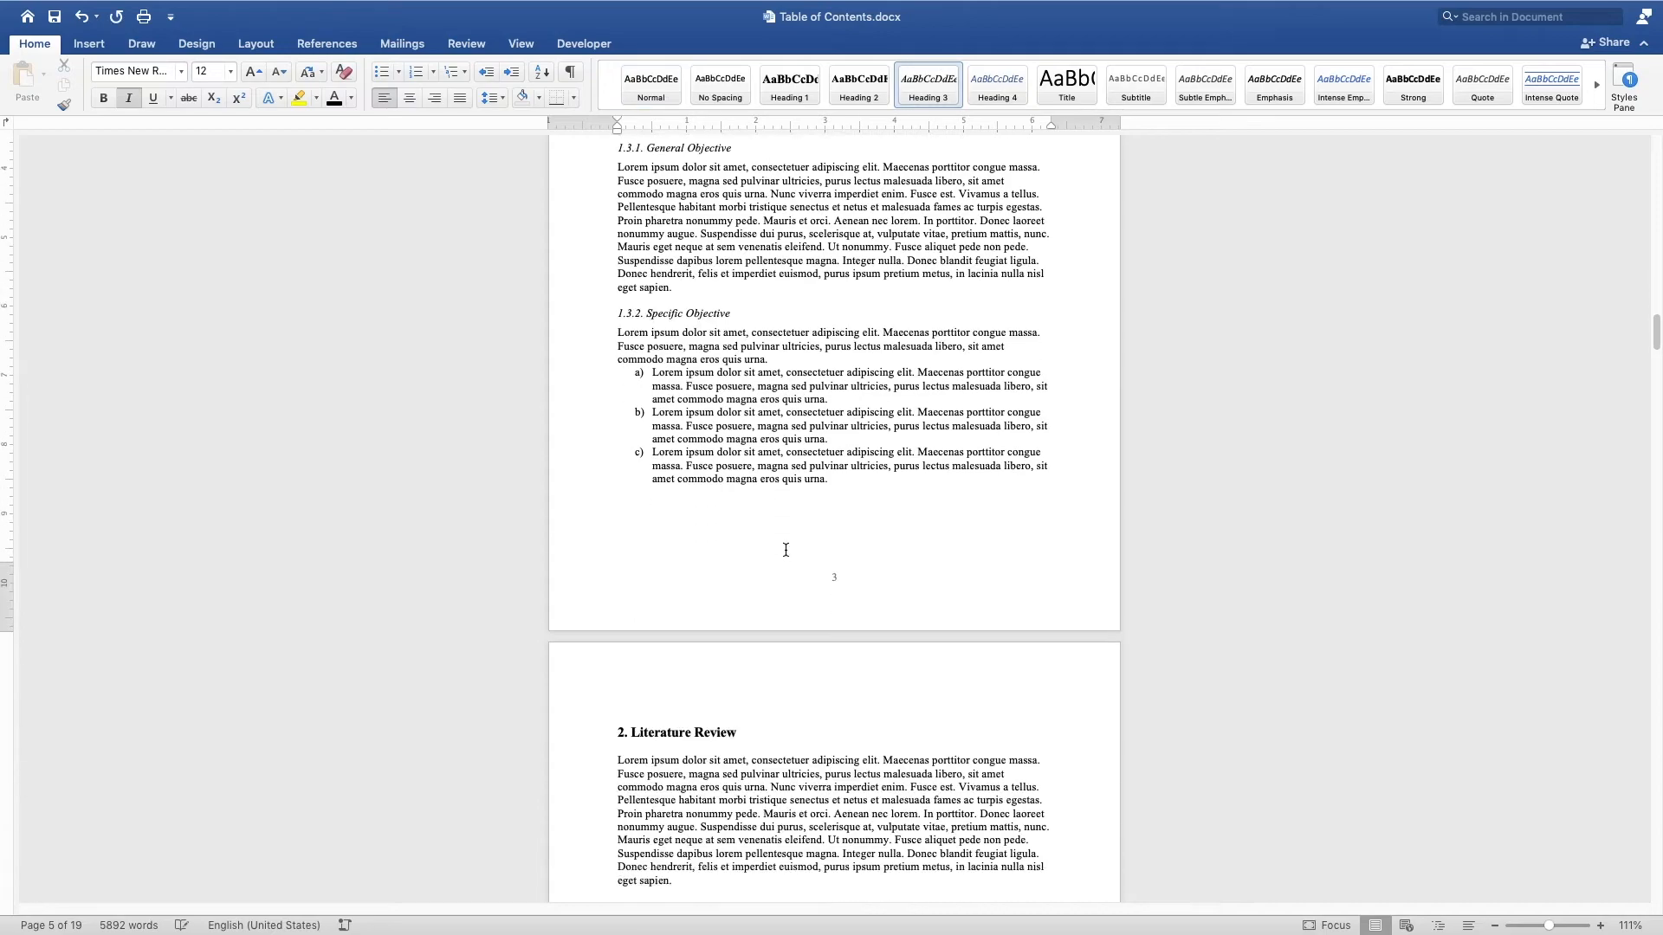
pyautogui.scroll(-20, 799, 530)
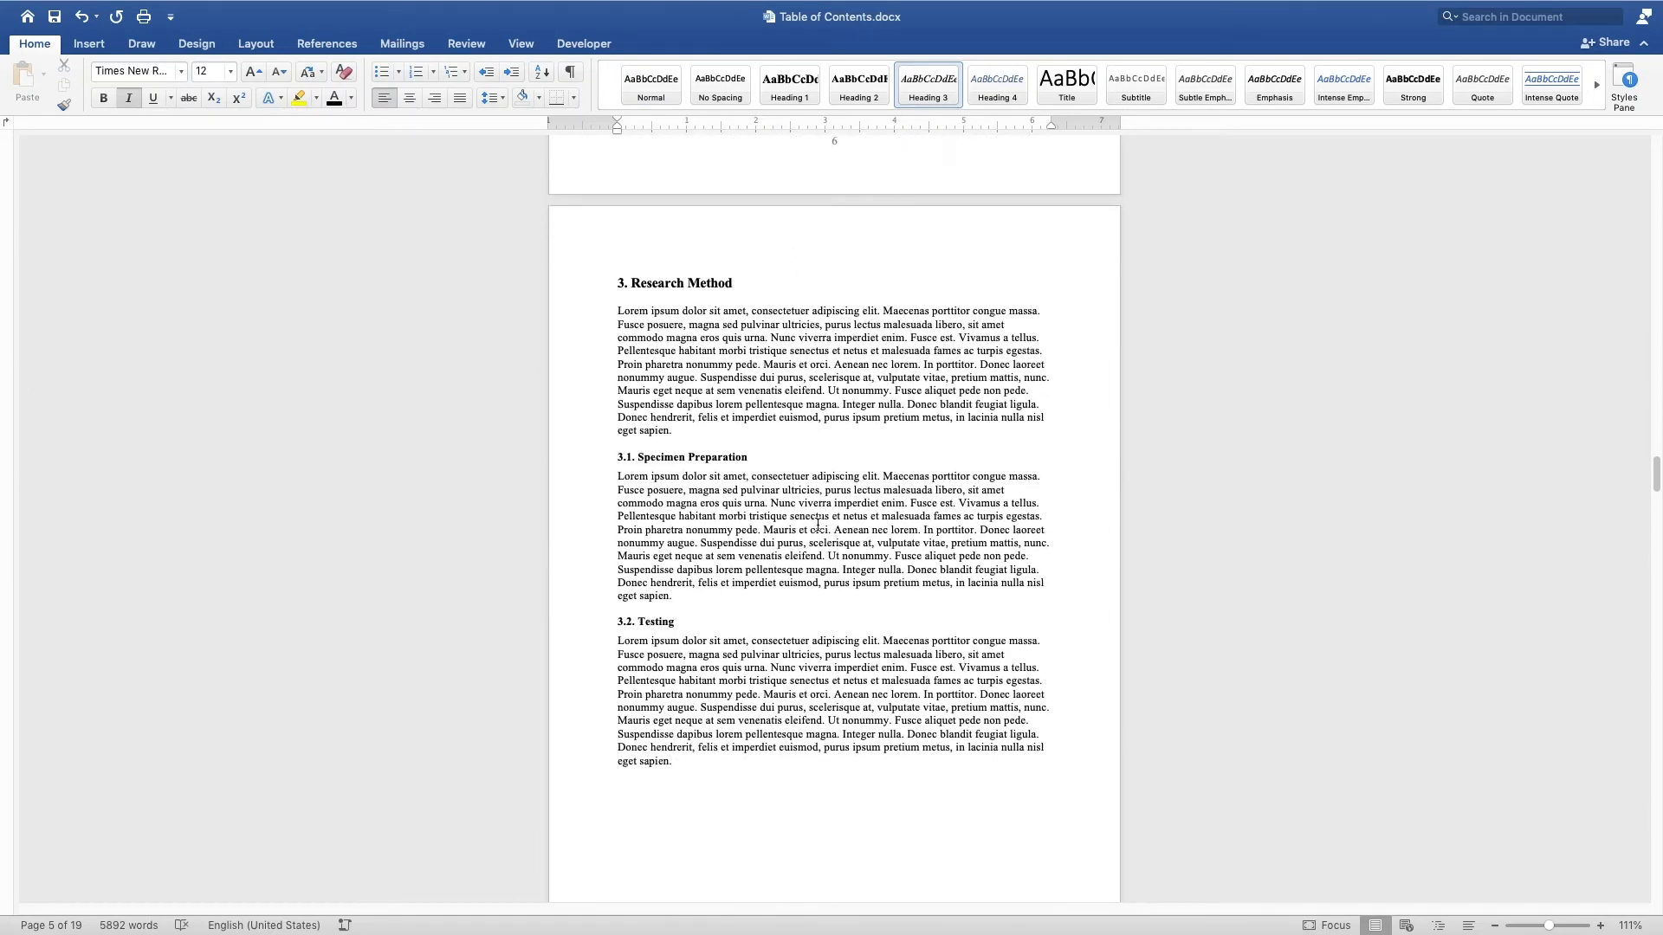
pyautogui.scroll(-20, 818, 525)
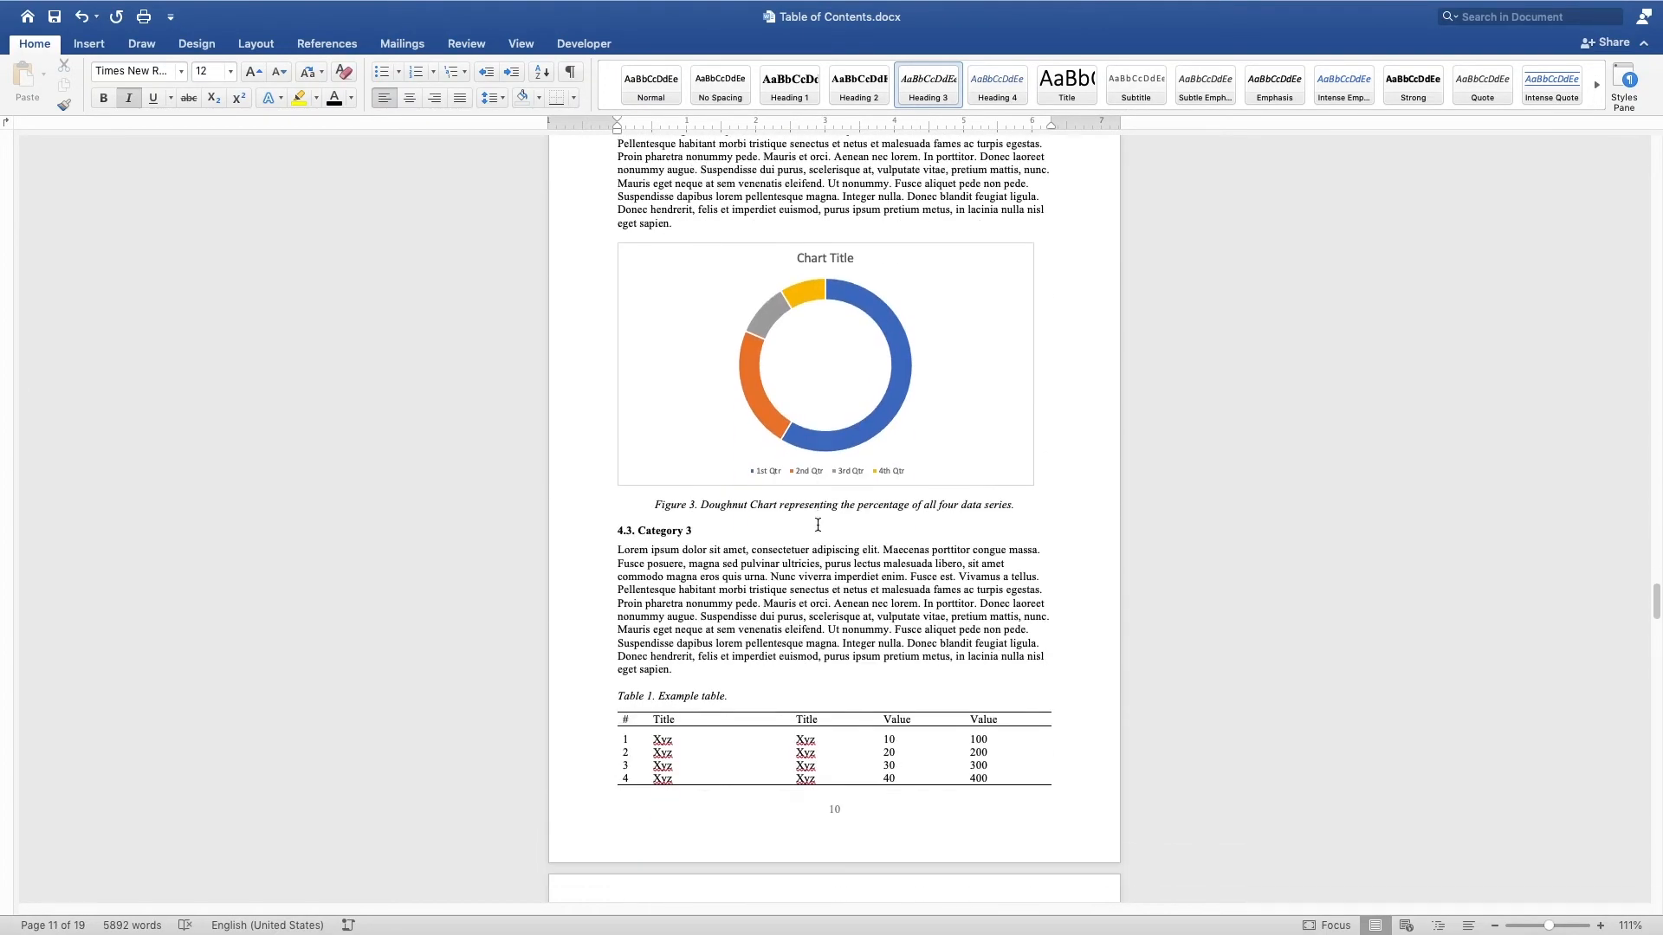
pyautogui.scroll(-15, 817, 524)
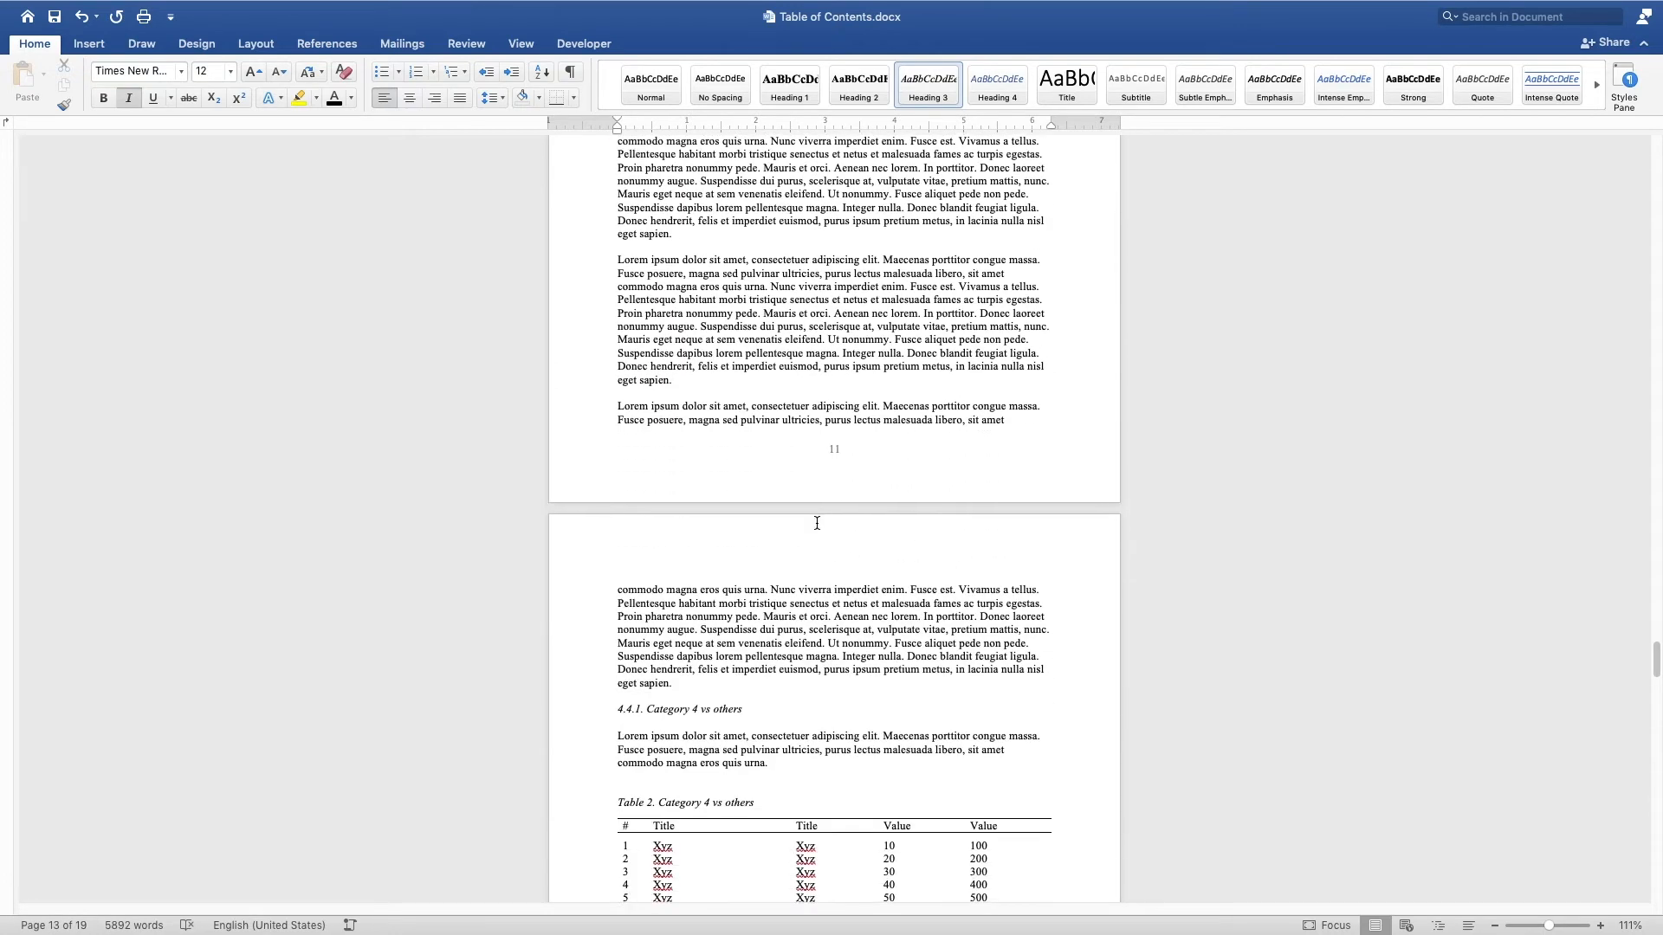
pyautogui.click(674, 580)
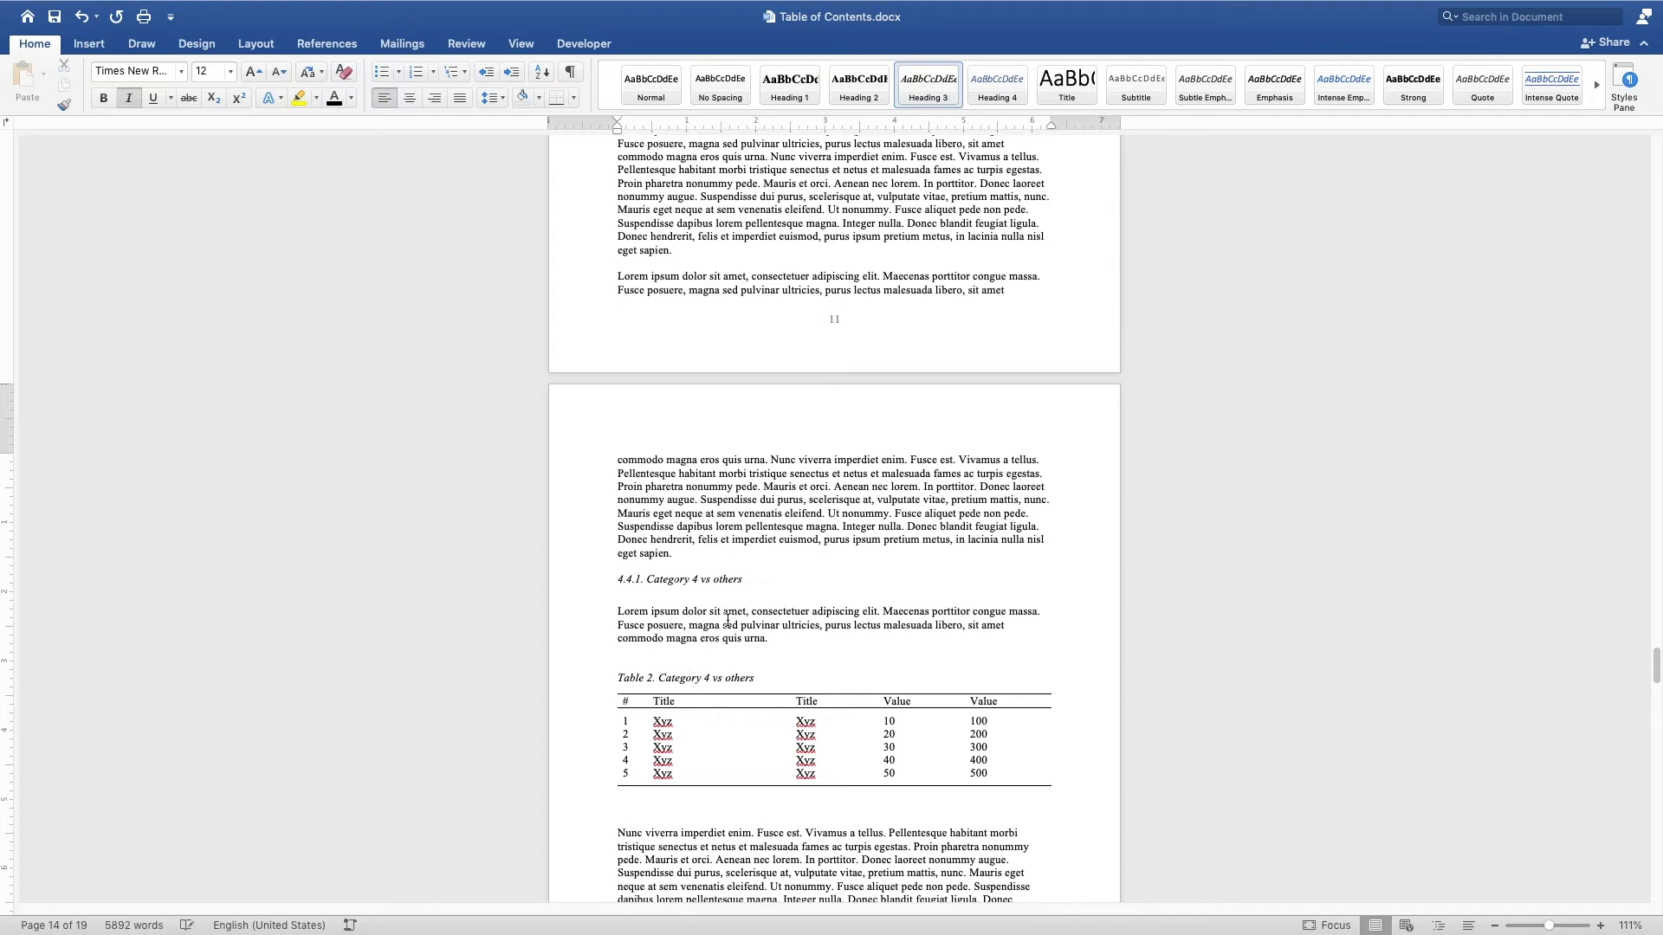
# Step: Review the document's numbered subheadings for a fourth heading level, including those under "4.4.1. Category 4 vs others"
pyautogui.scroll(-10, 706, 649)
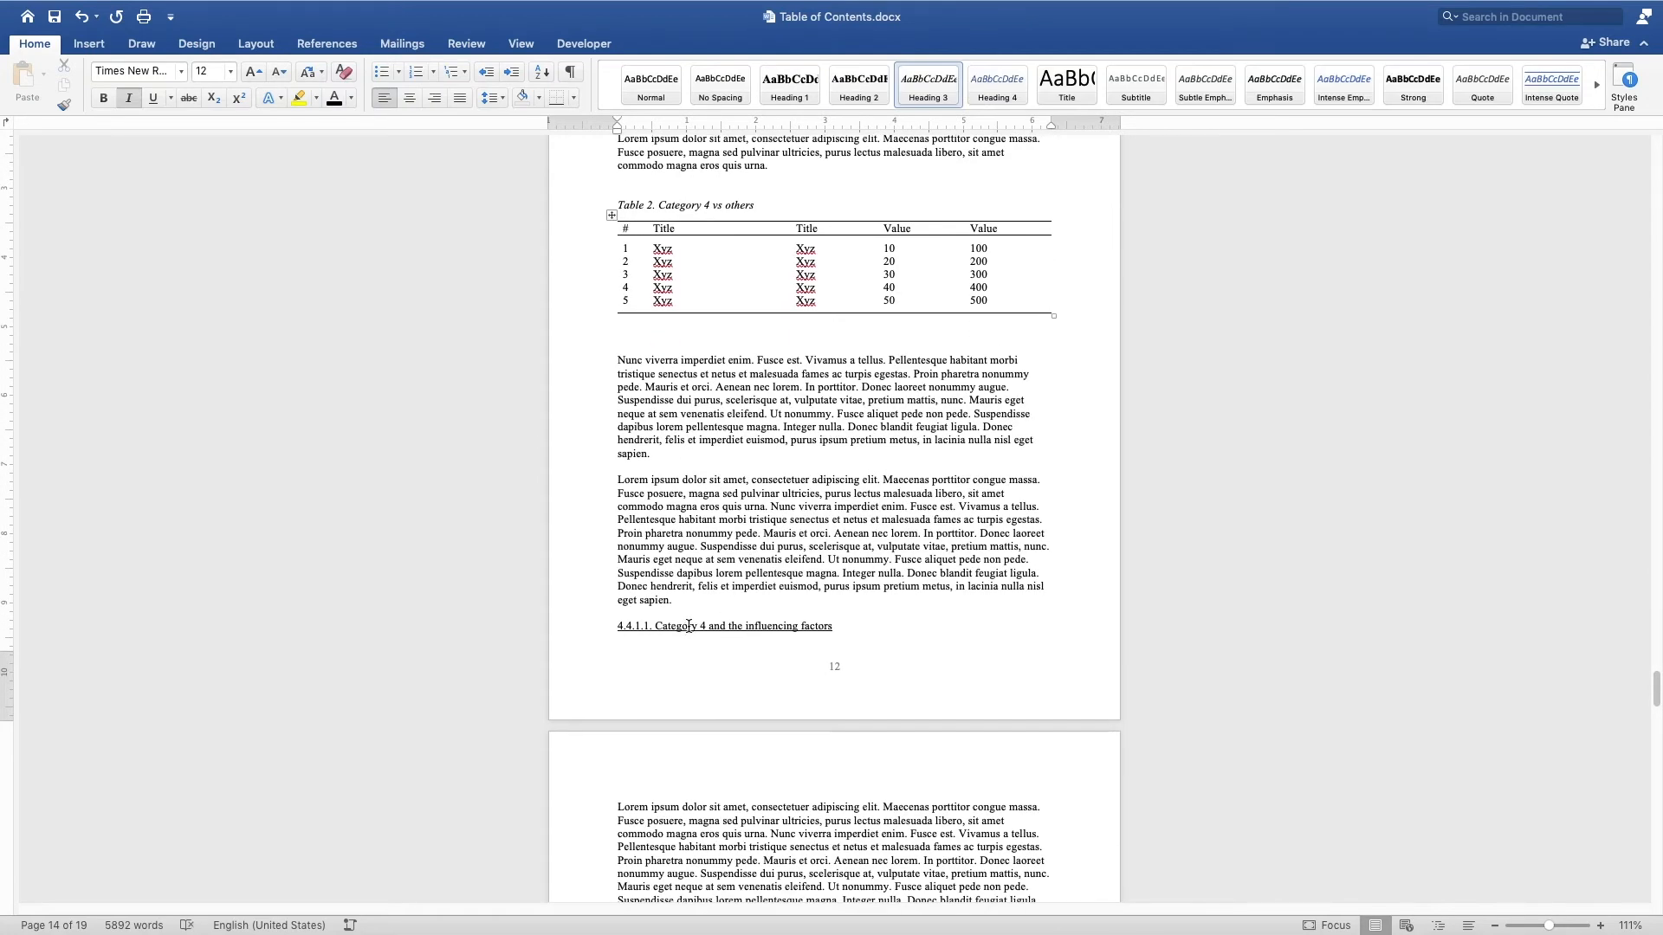
pyautogui.scroll(-20, 685, 621)
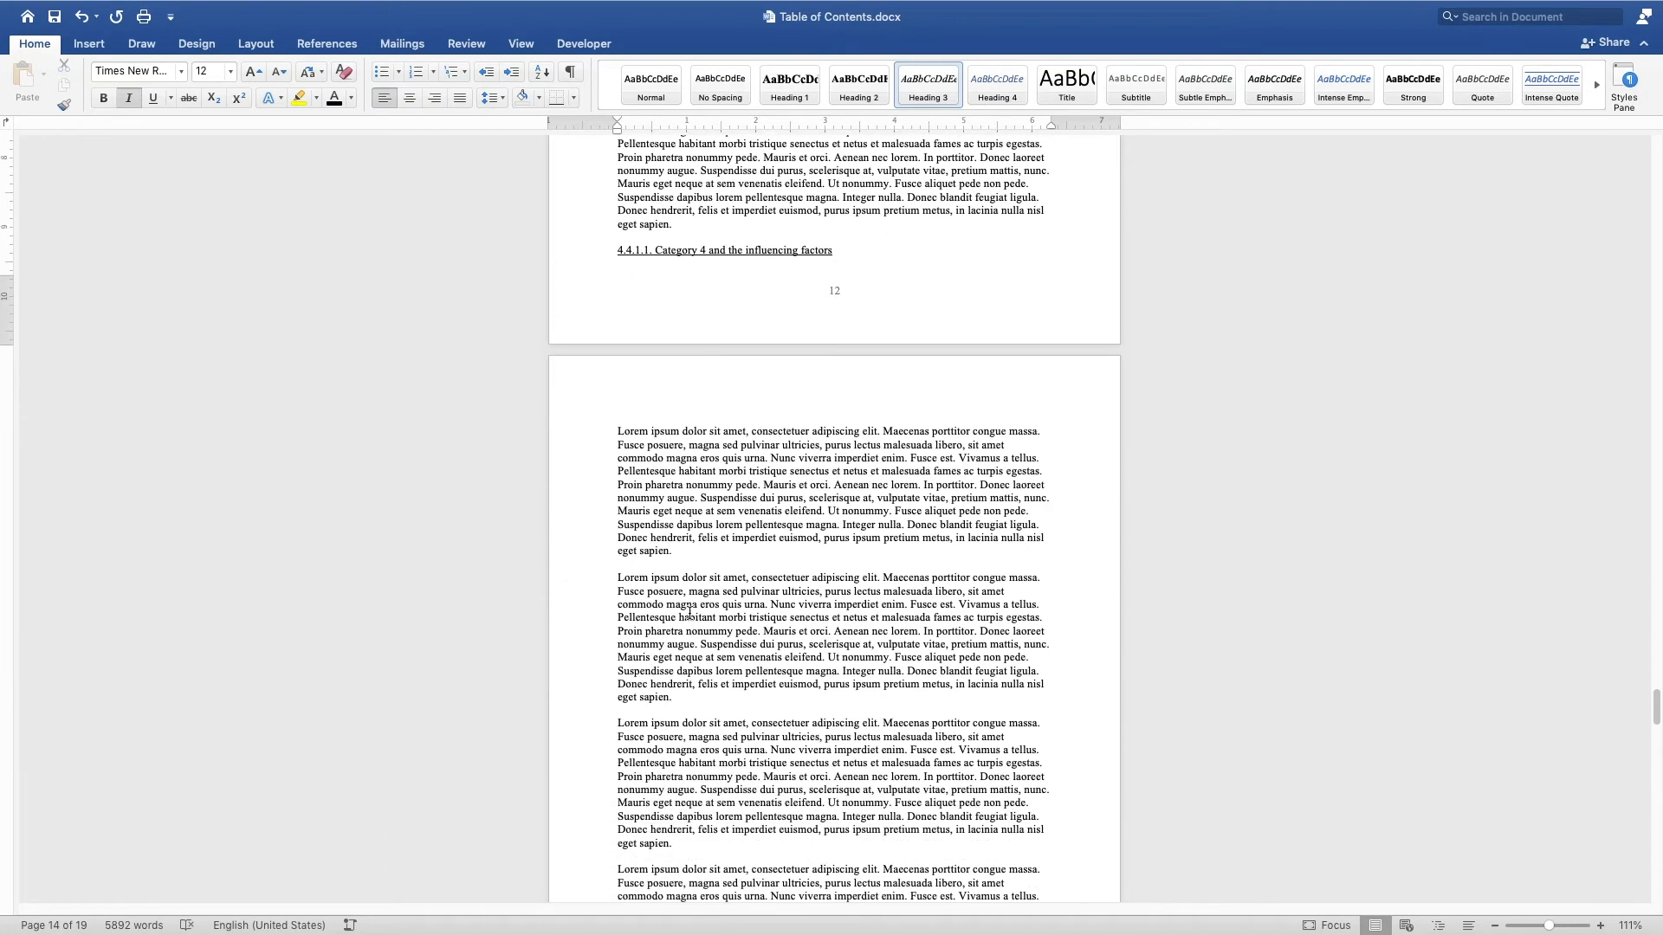
pyautogui.scroll(-20, 692, 608)
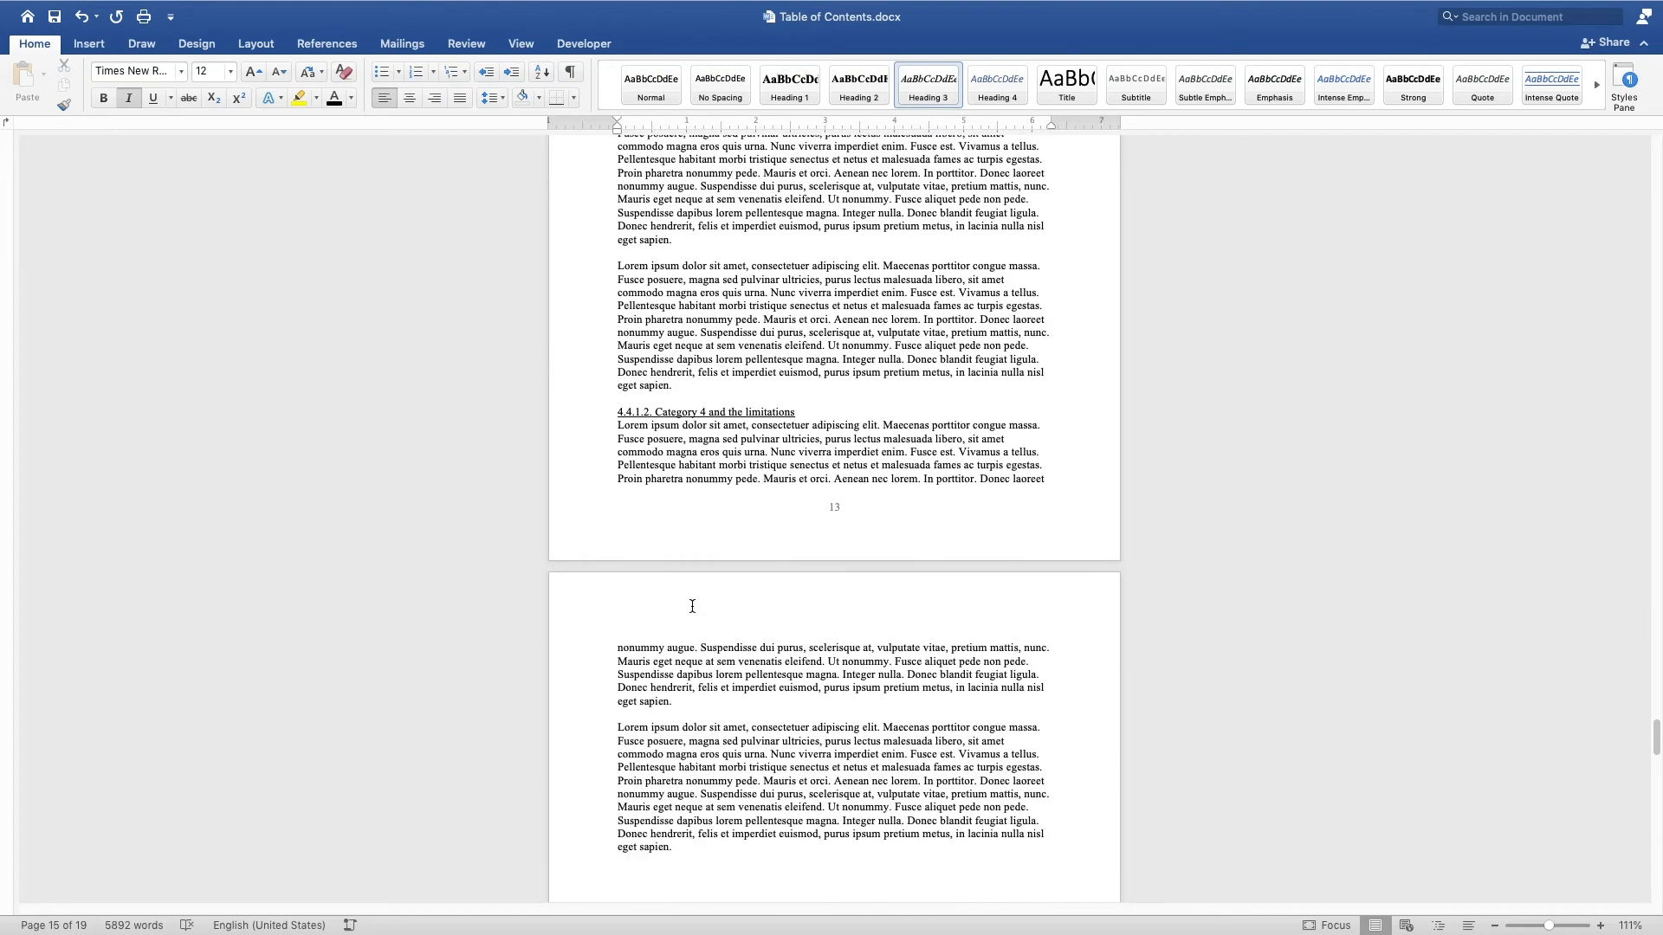
pyautogui.scroll(20, 697, 590)
pyautogui.scroll(20, 698, 585)
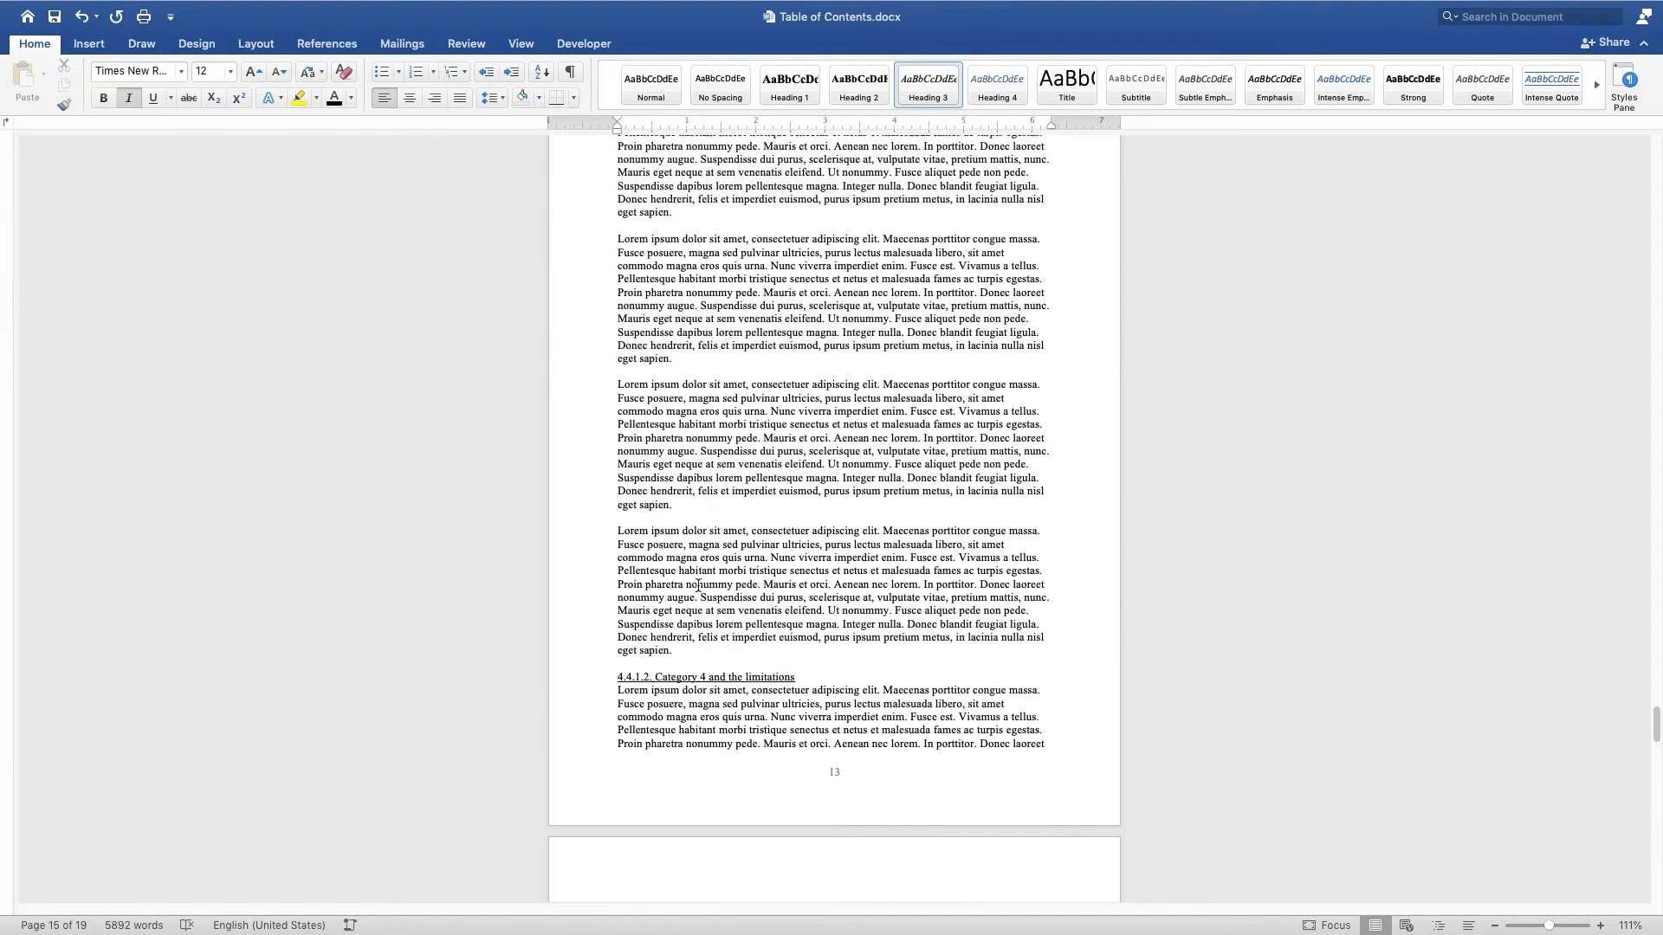
pyautogui.scroll(20, 699, 583)
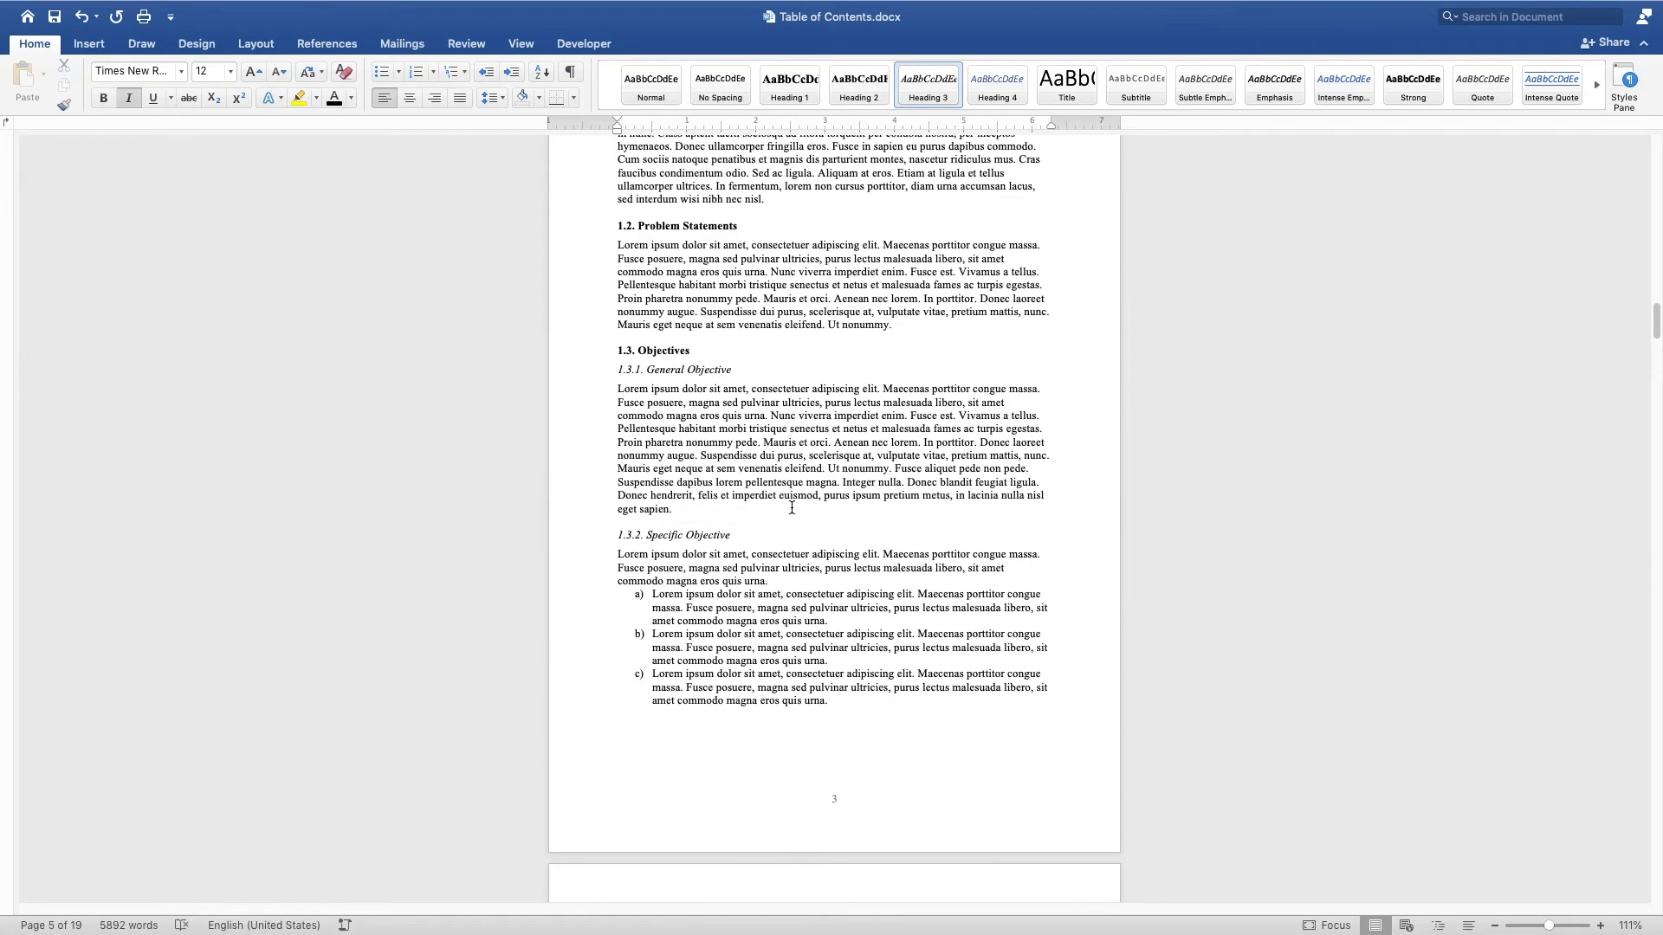
pyautogui.scroll(-20, 791, 508)
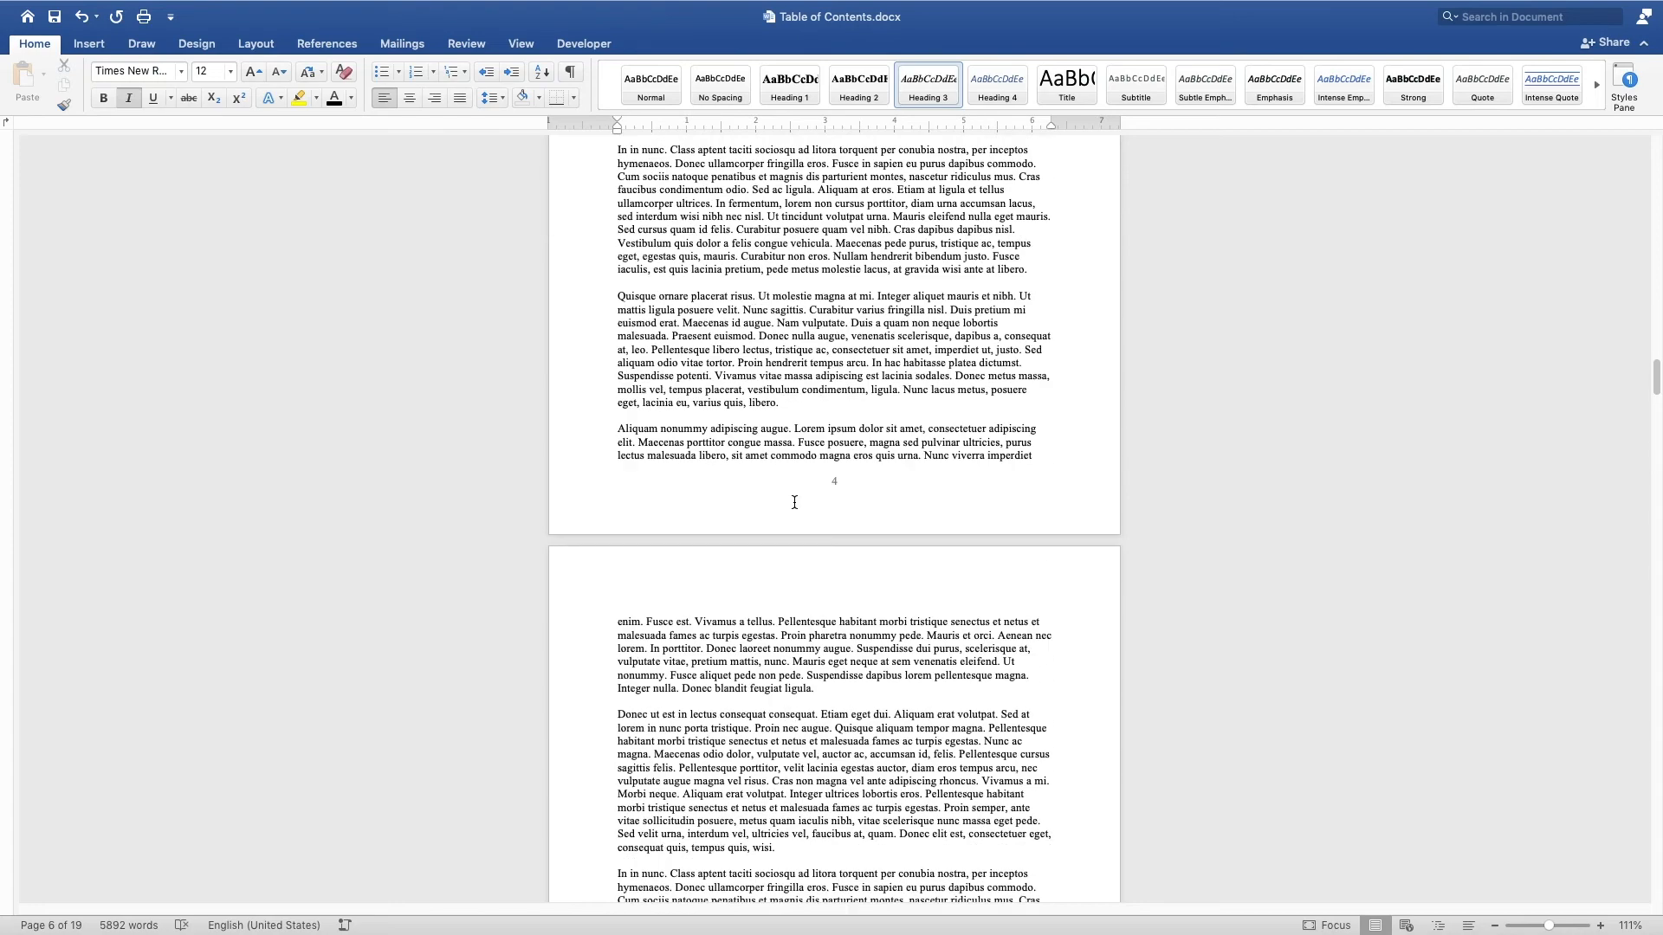
pyautogui.scroll(-20, 807, 487)
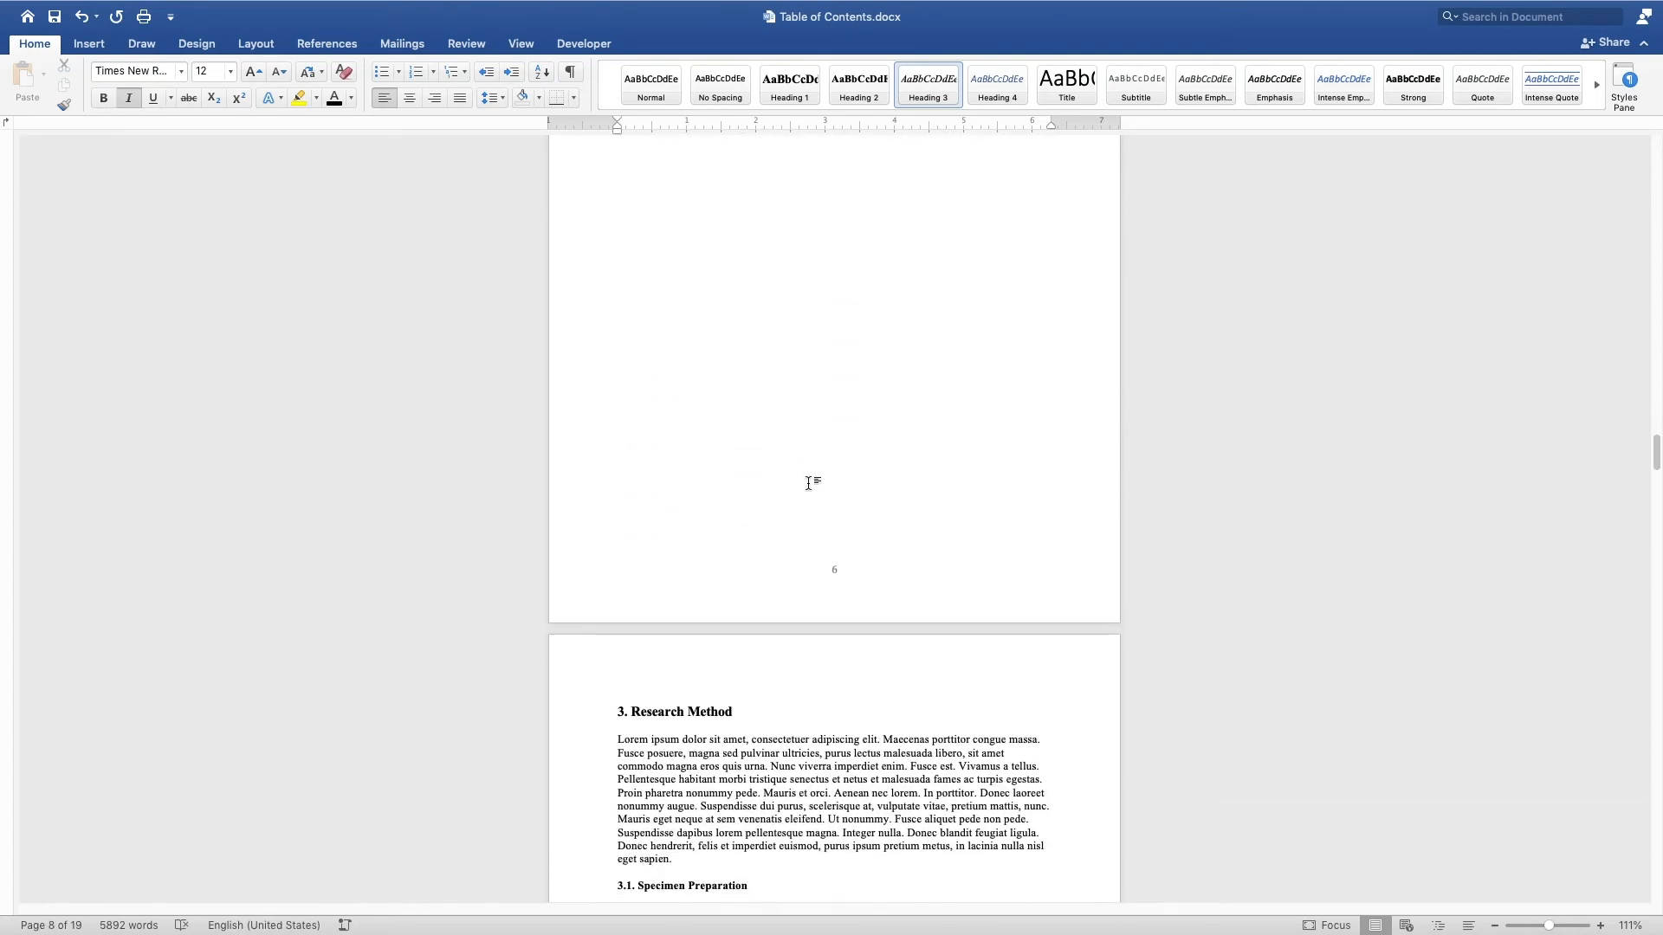
pyautogui.scroll(-20, 808, 488)
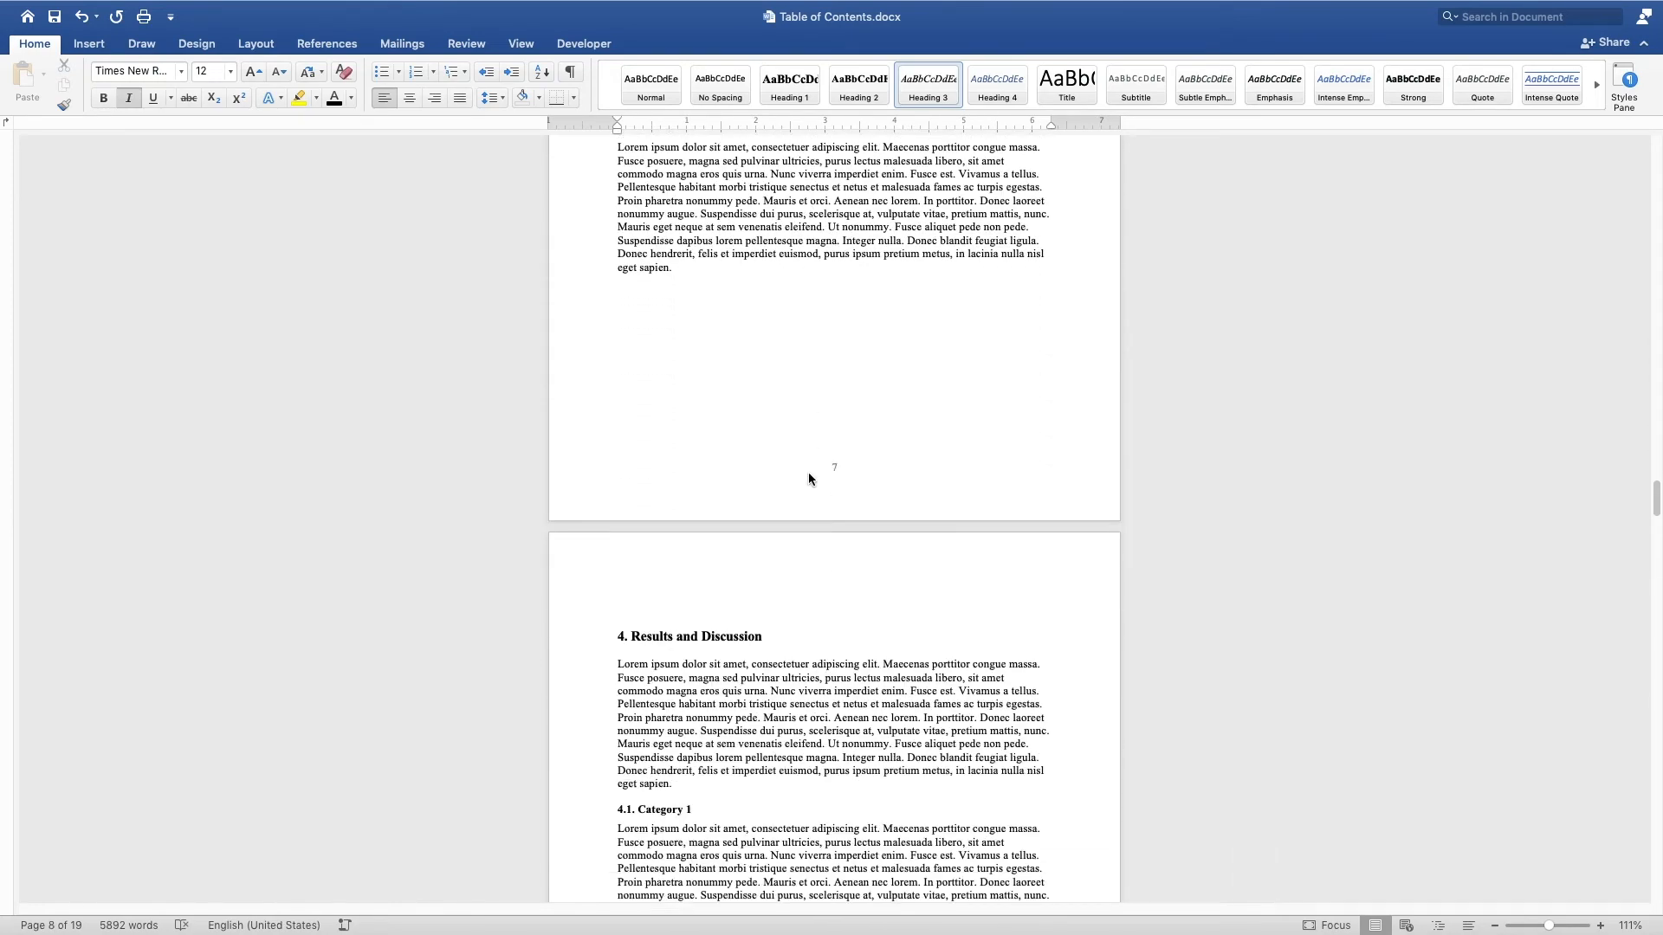
pyautogui.scroll(-2, 808, 473)
pyautogui.scroll(-20, 761, 447)
pyautogui.scroll(-20, 737, 462)
pyautogui.scroll(-20, 745, 460)
pyautogui.scroll(-17, 739, 460)
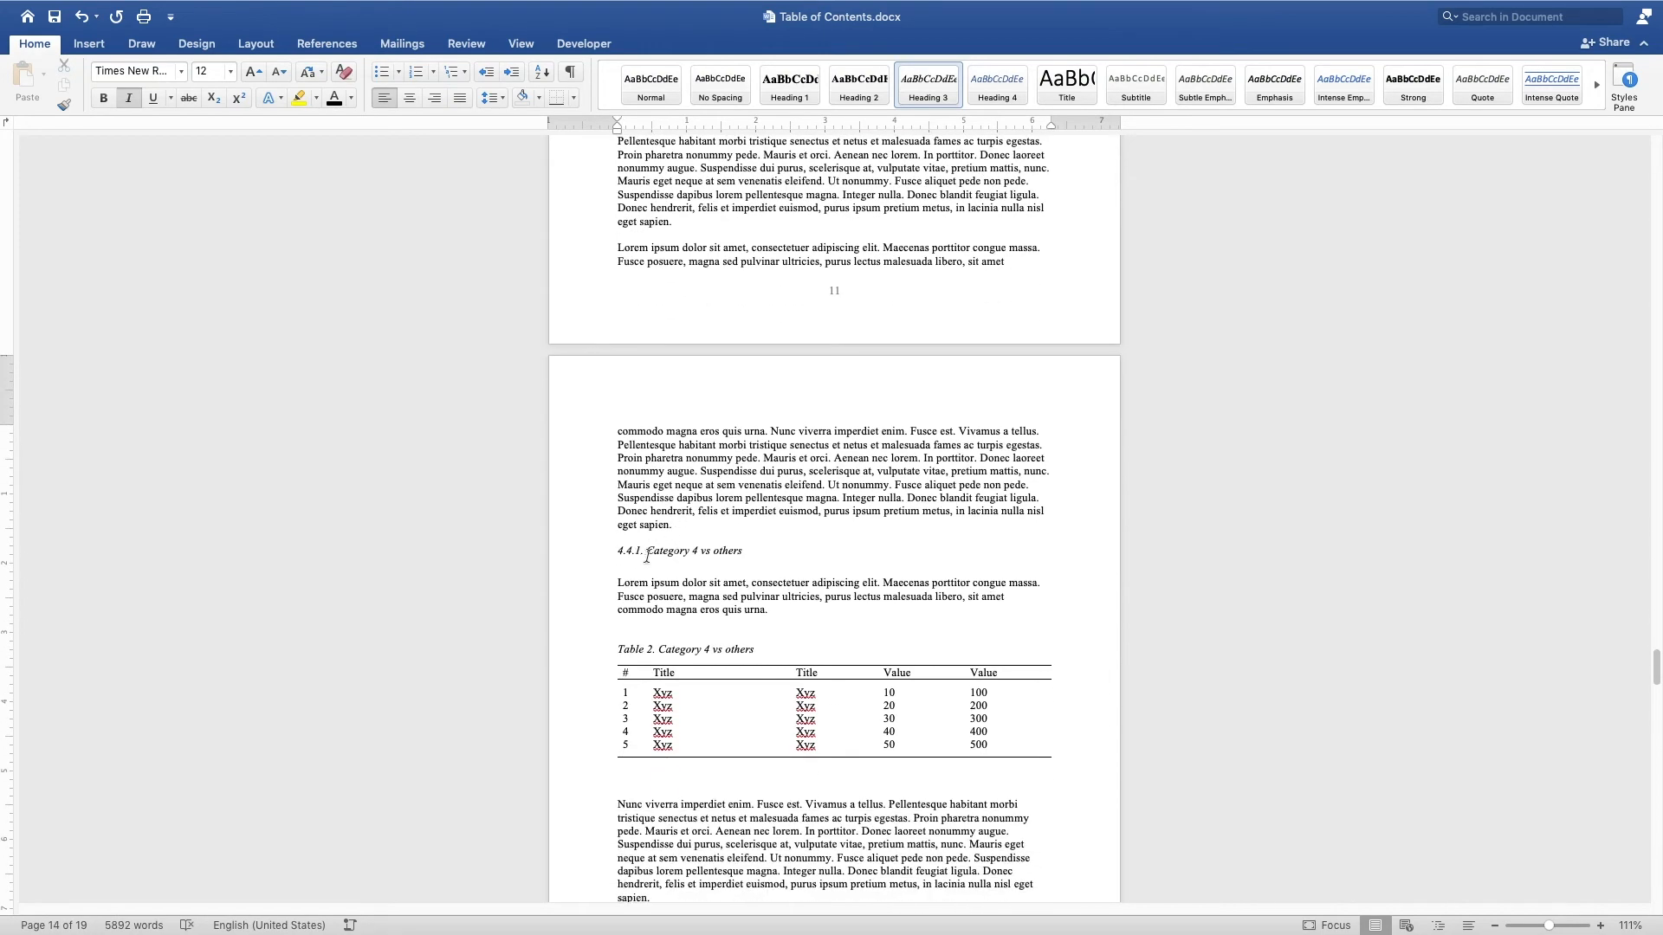
pyautogui.scroll(-18, 650, 547)
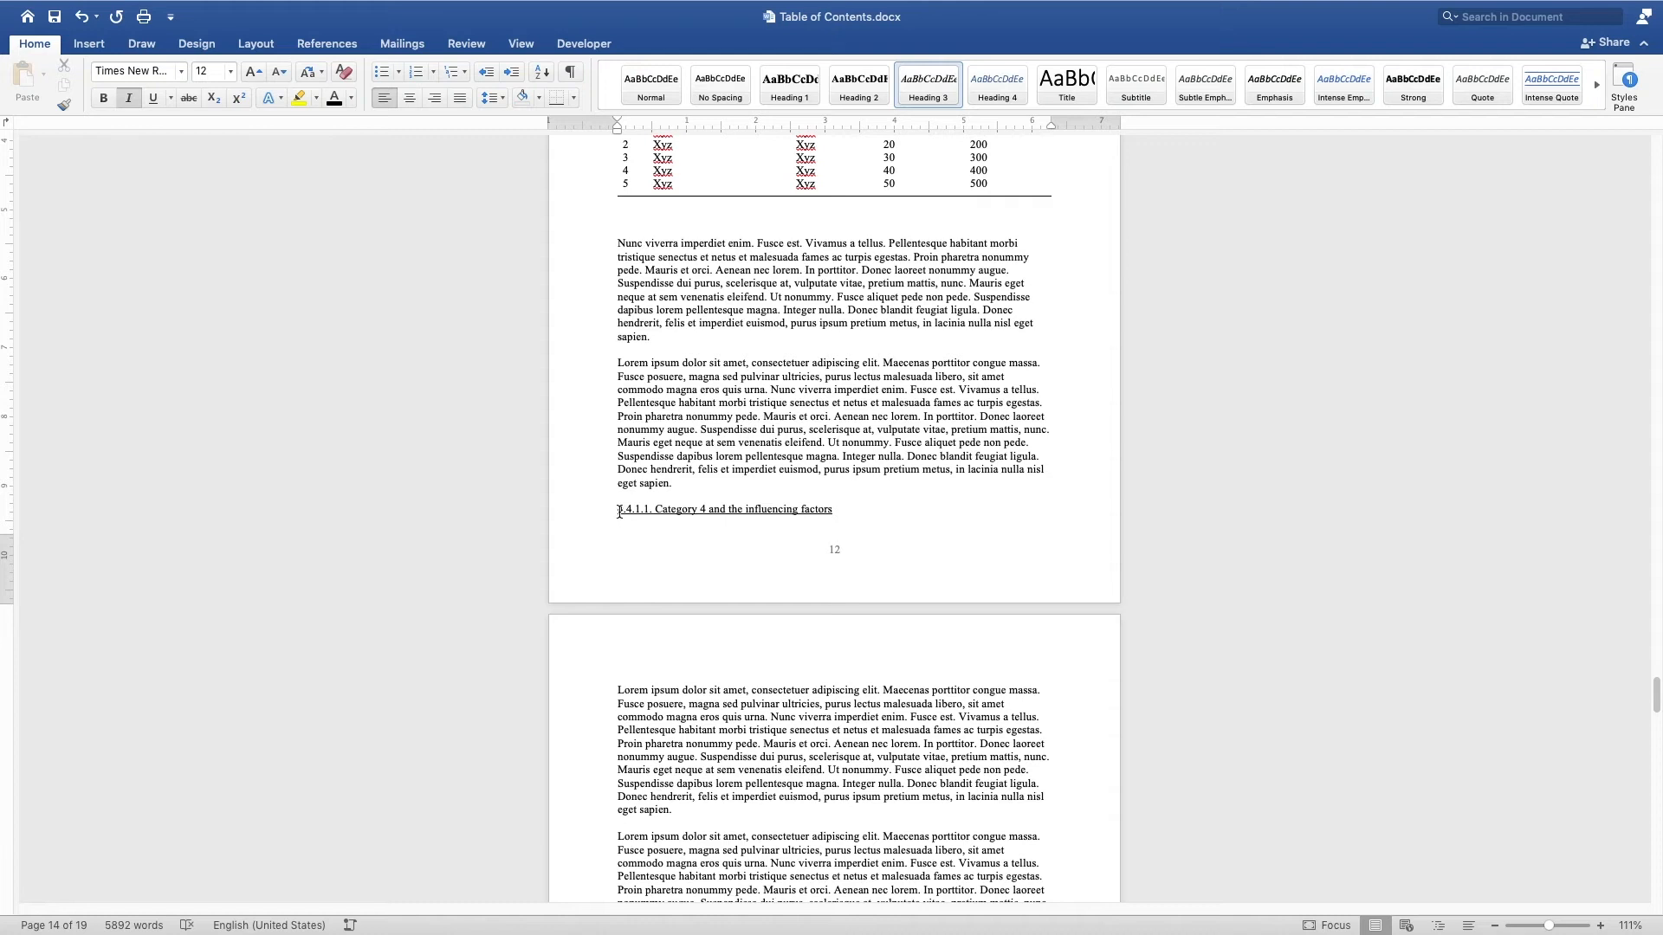
# Step: Push the "4.4.1.1. Category 4 and the influencing factors" subheading onto the next page with blank lines and apply the Heading 4 style to it
pyautogui.click(704, 511)
pyautogui.press('Return')
pyautogui.press('Return')
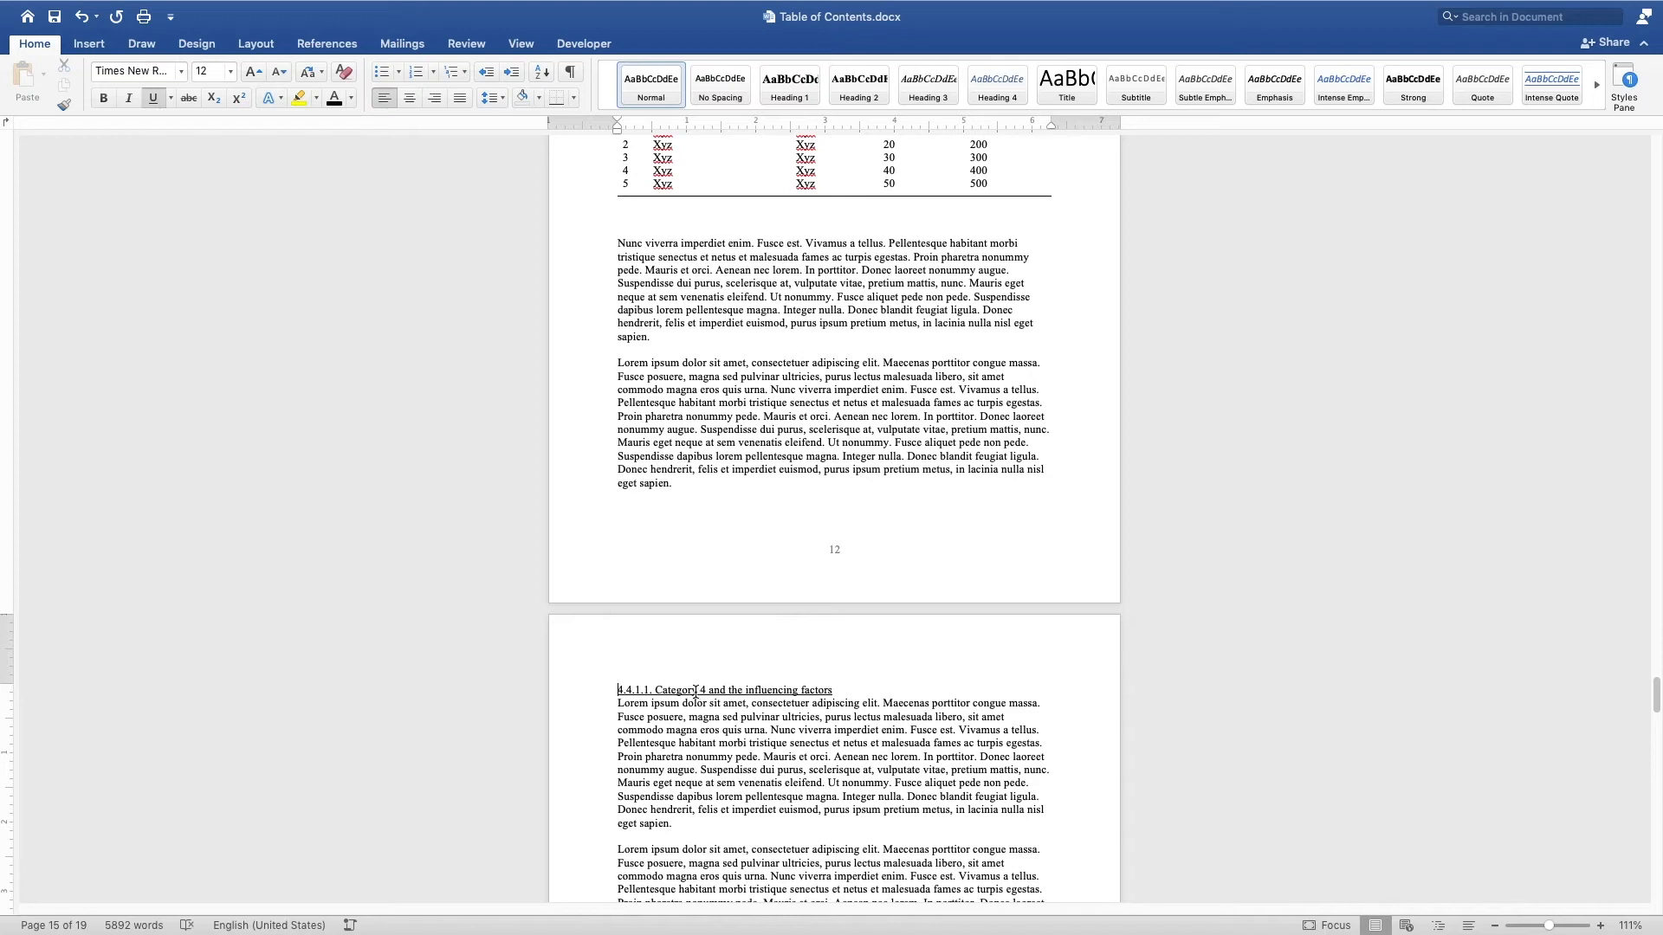
pyautogui.tripleClick(831, 689)
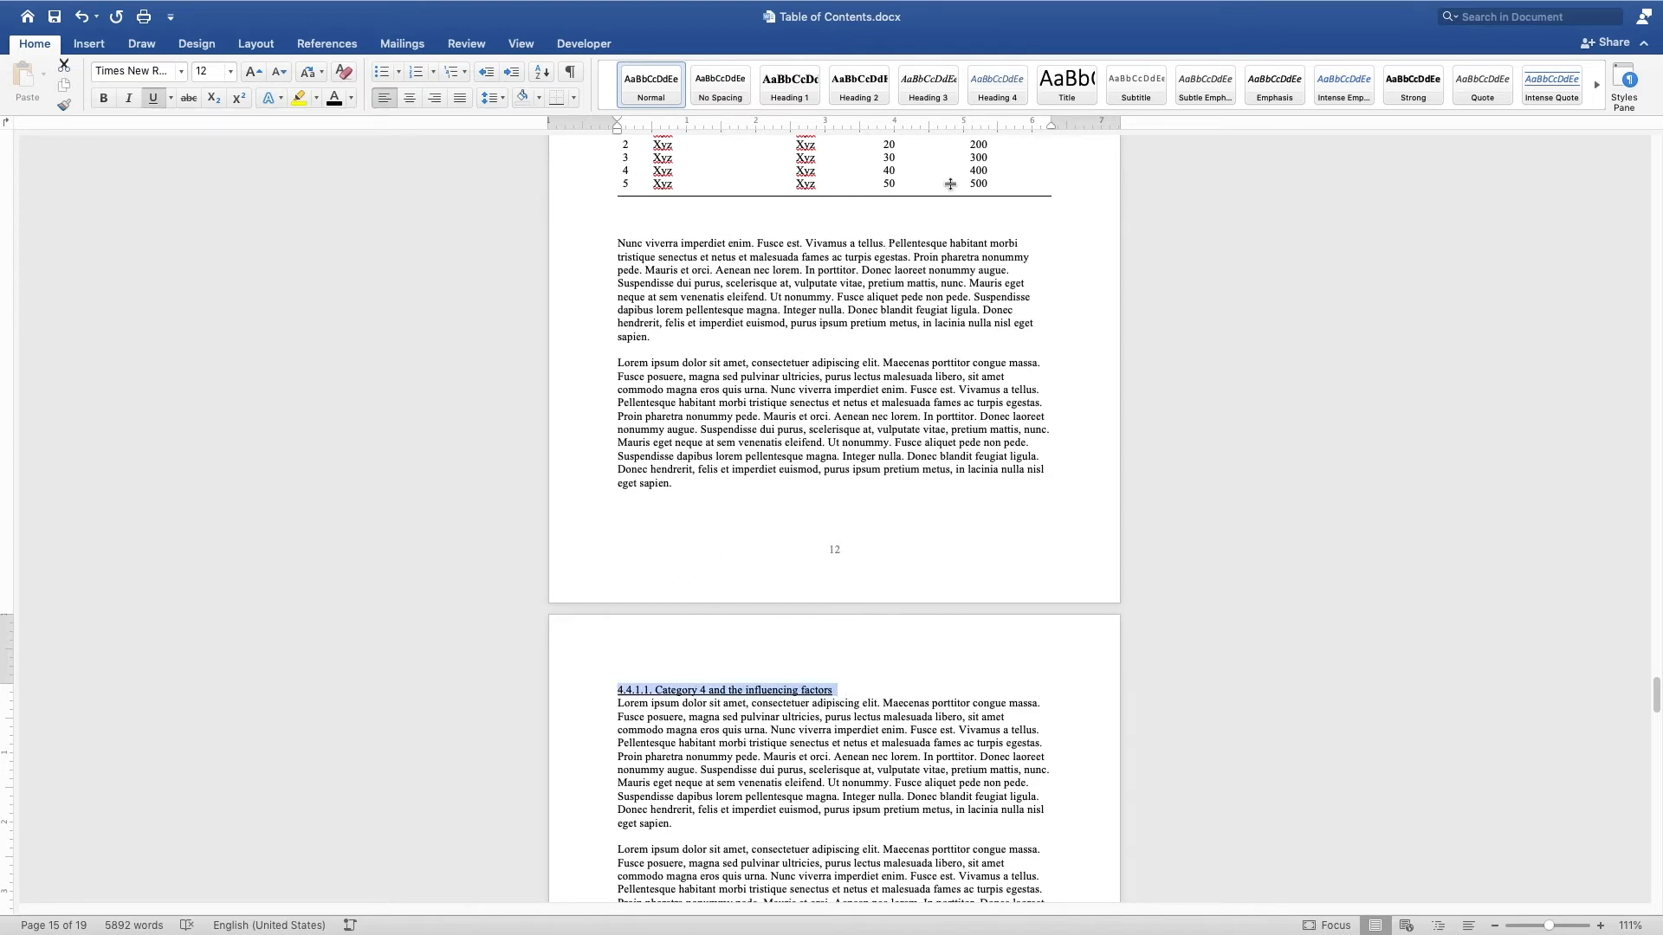
pyautogui.click(997, 84)
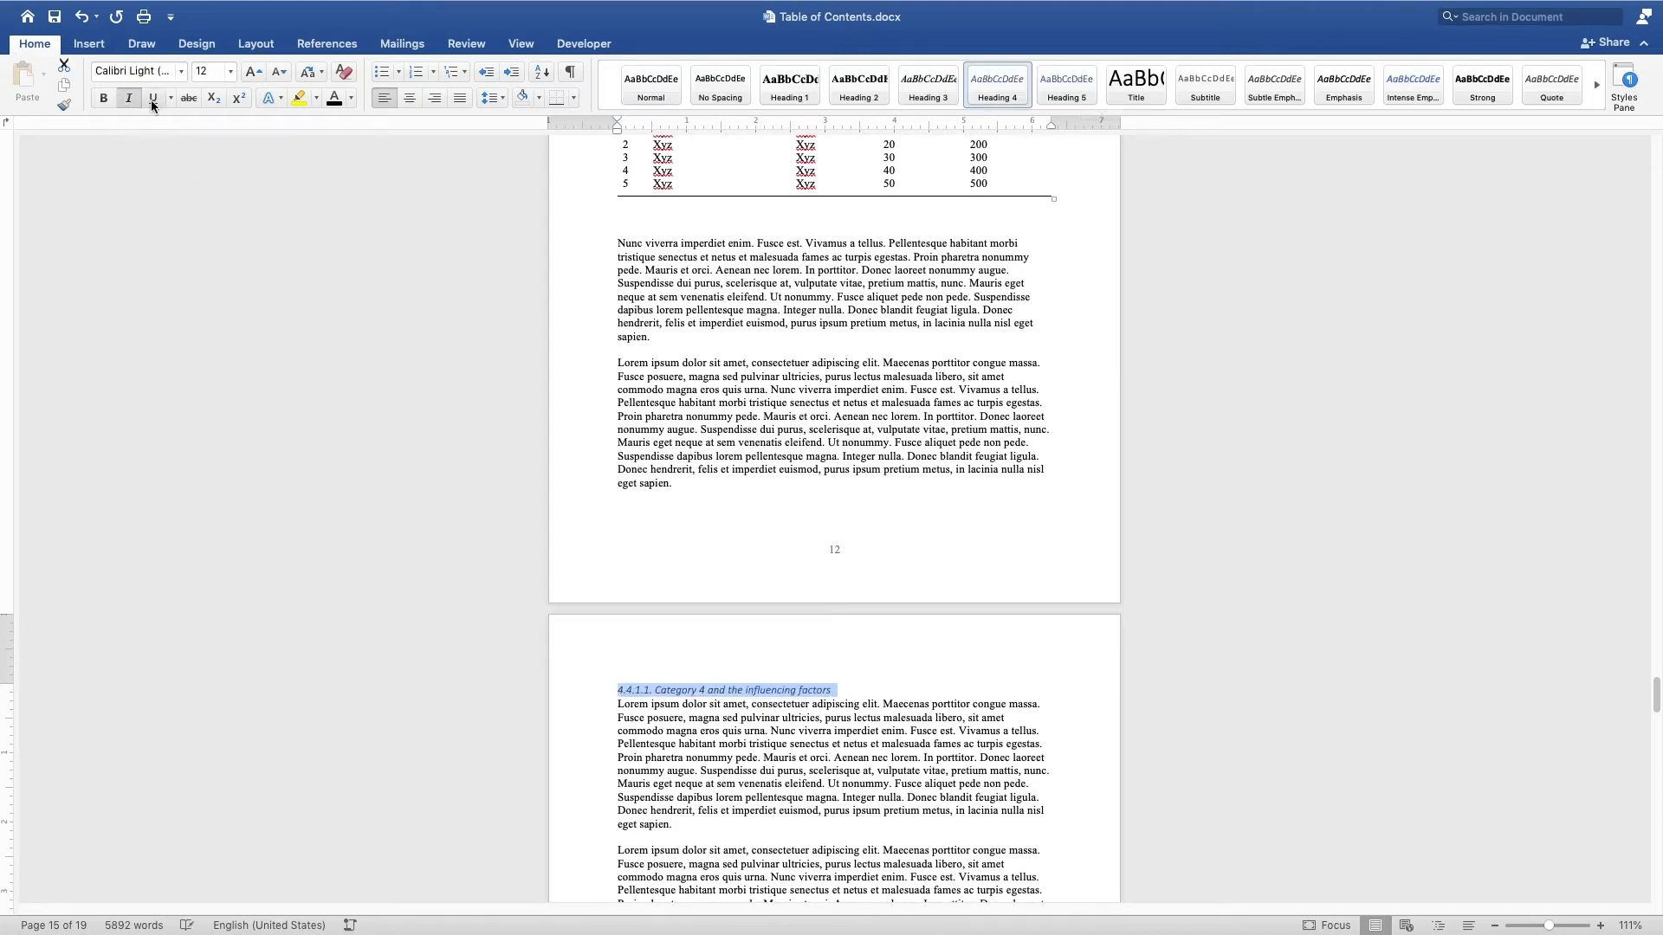
# Step: Format the "4.4.1.1. Category 4 and the influencing factors" subheading in black, underlined, non-italic Times New Roman
pyautogui.click(181, 75)
pyautogui.moveTo(252, 209)
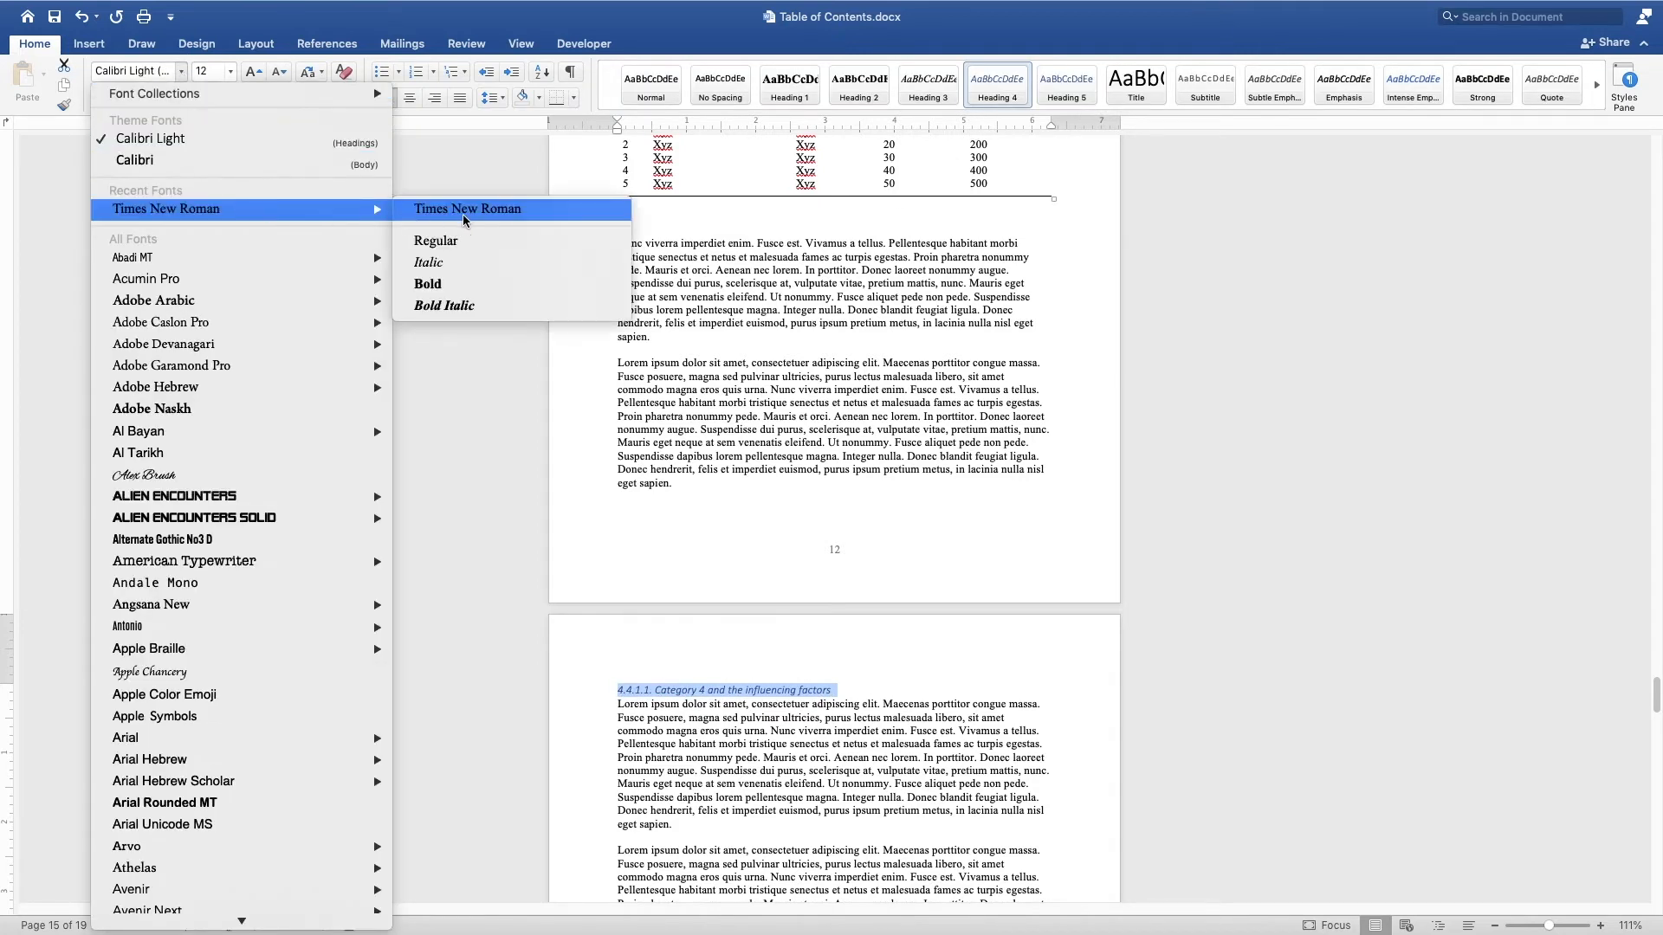
pyautogui.click(431, 211)
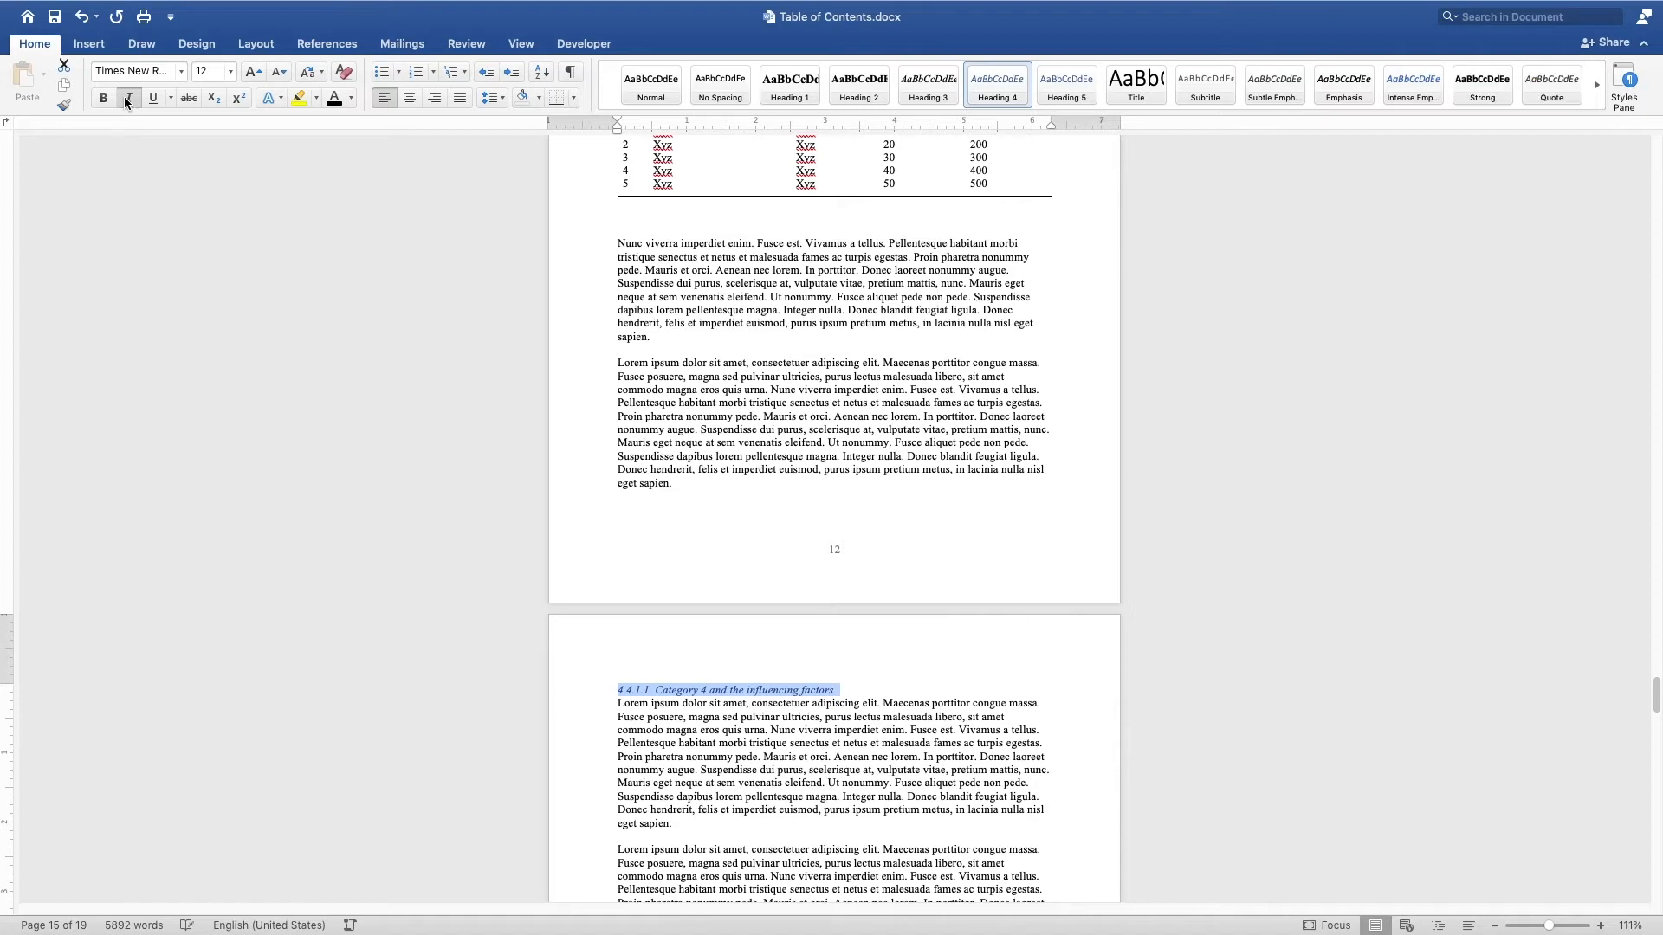
pyautogui.click(127, 99)
pyautogui.click(153, 98)
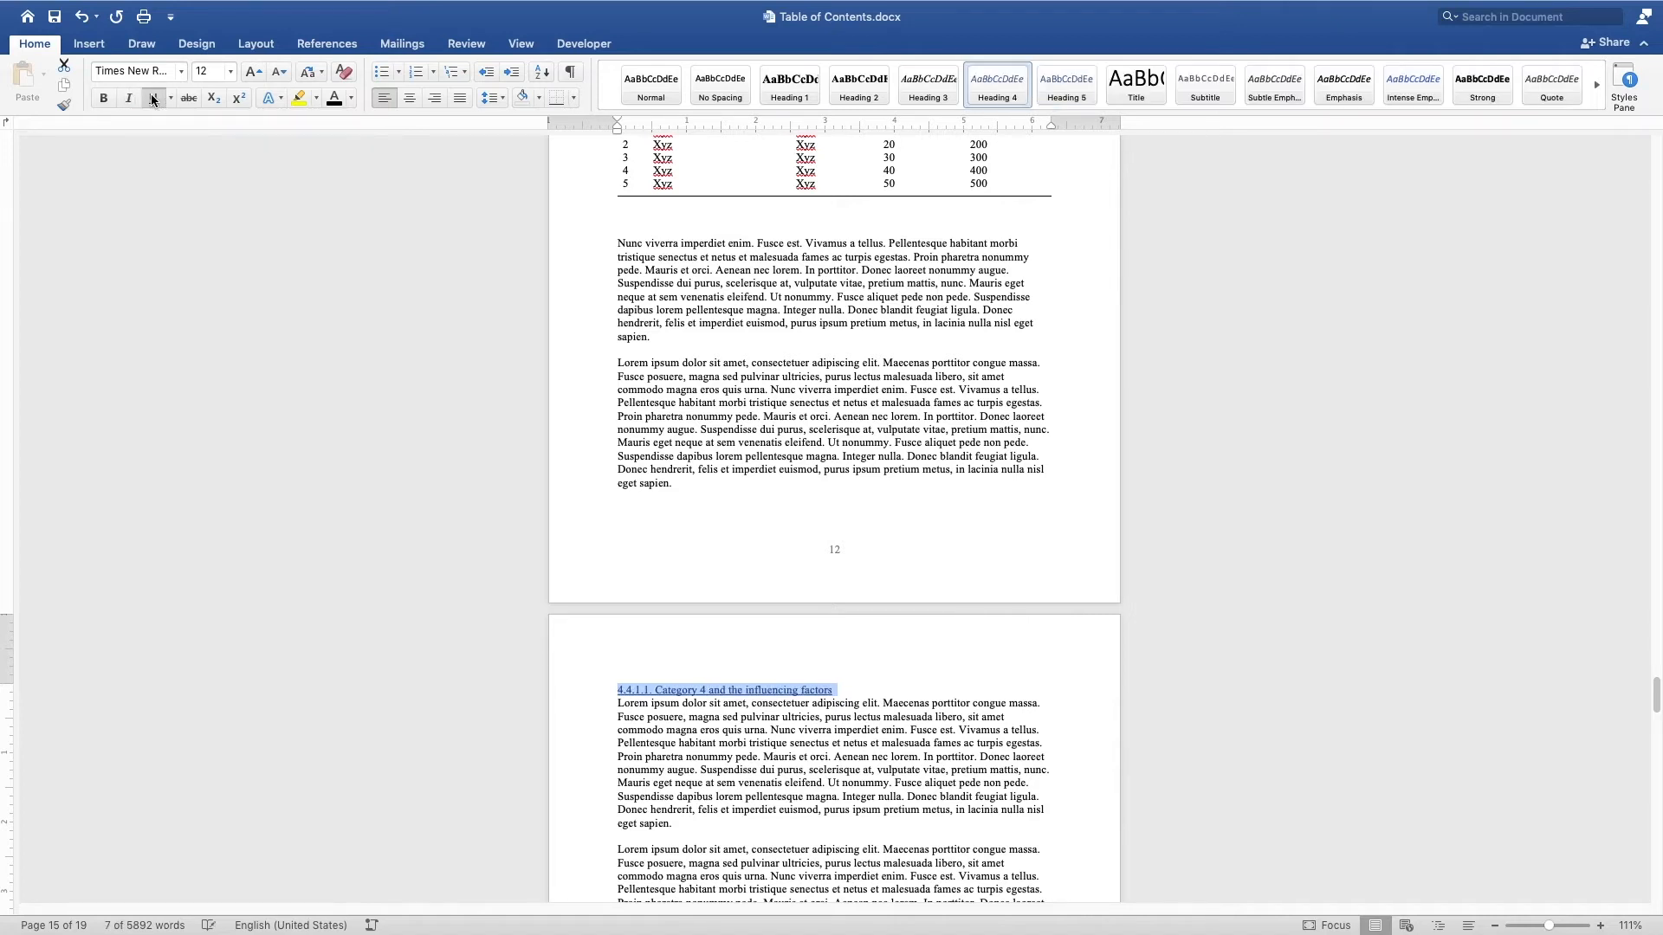
pyautogui.click(334, 99)
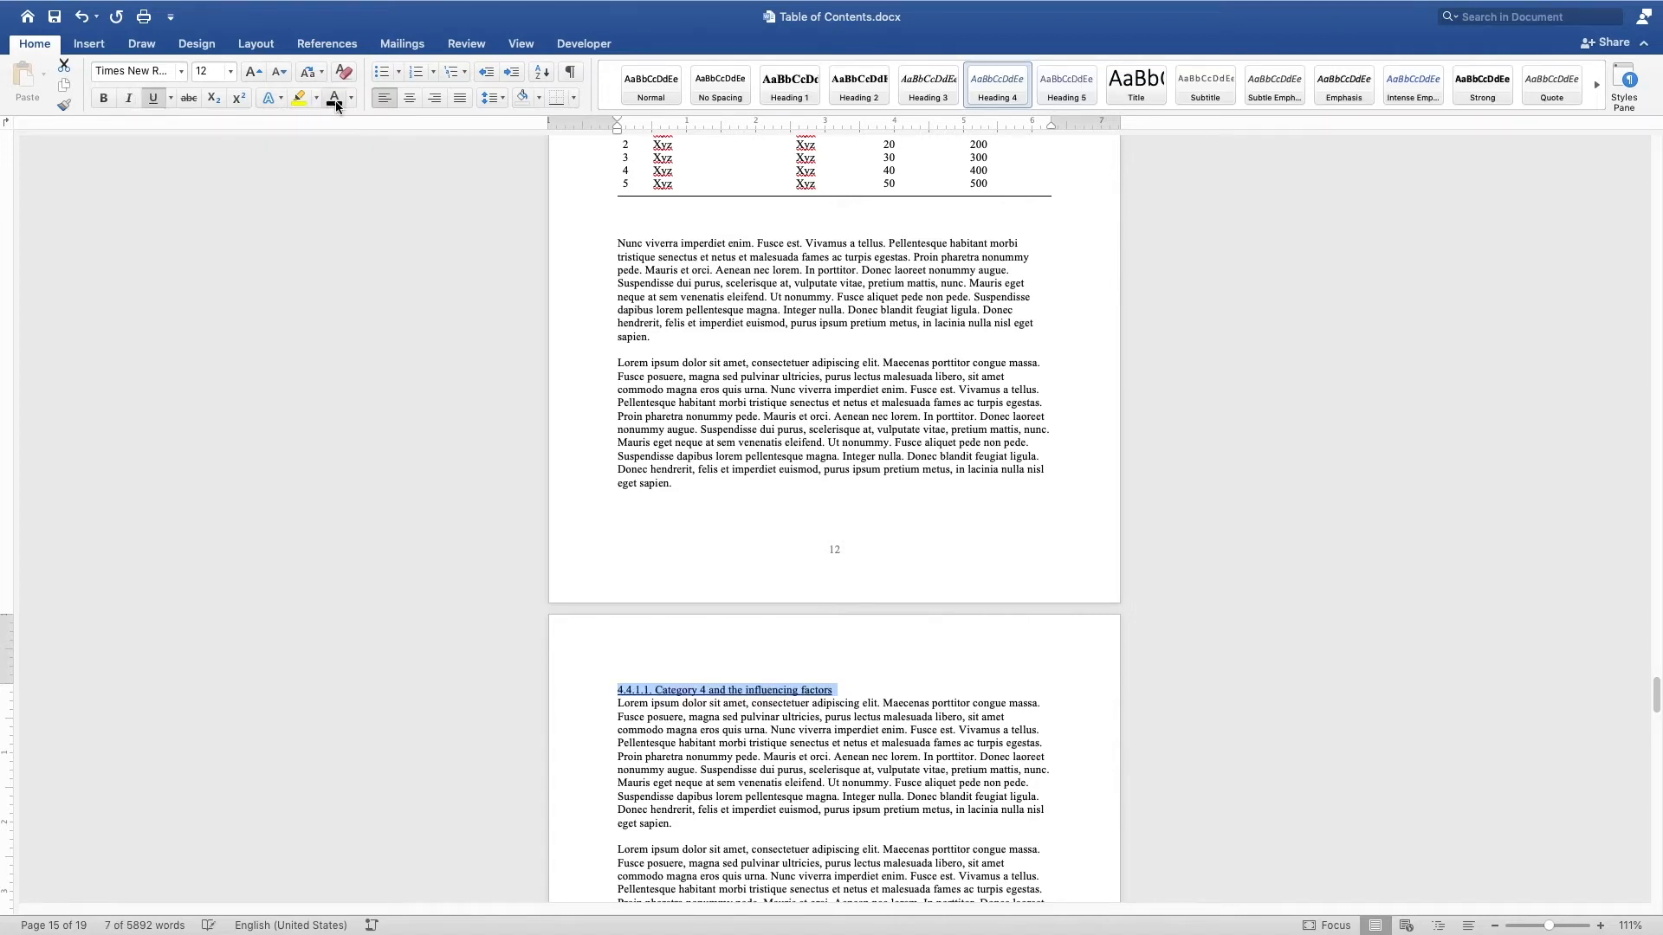
# Step: Reduce the paragraph spacing before the "4.4.1.1." subheading and set the spacing after it to 6 pt
pyautogui.click(498, 98)
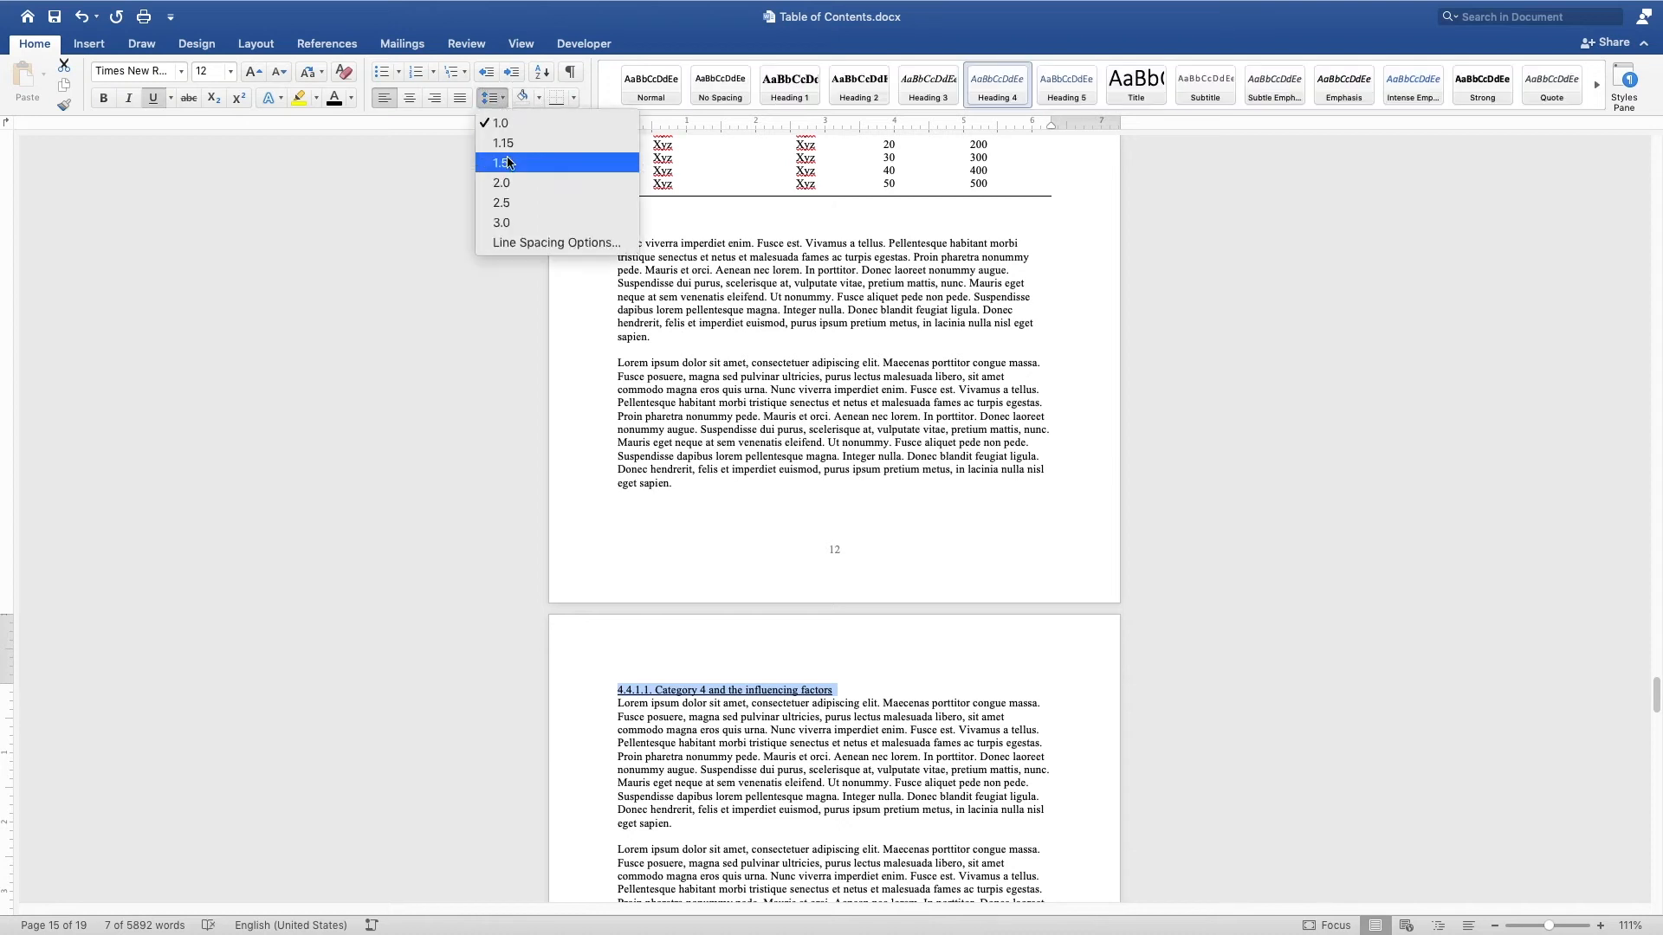
pyautogui.click(535, 243)
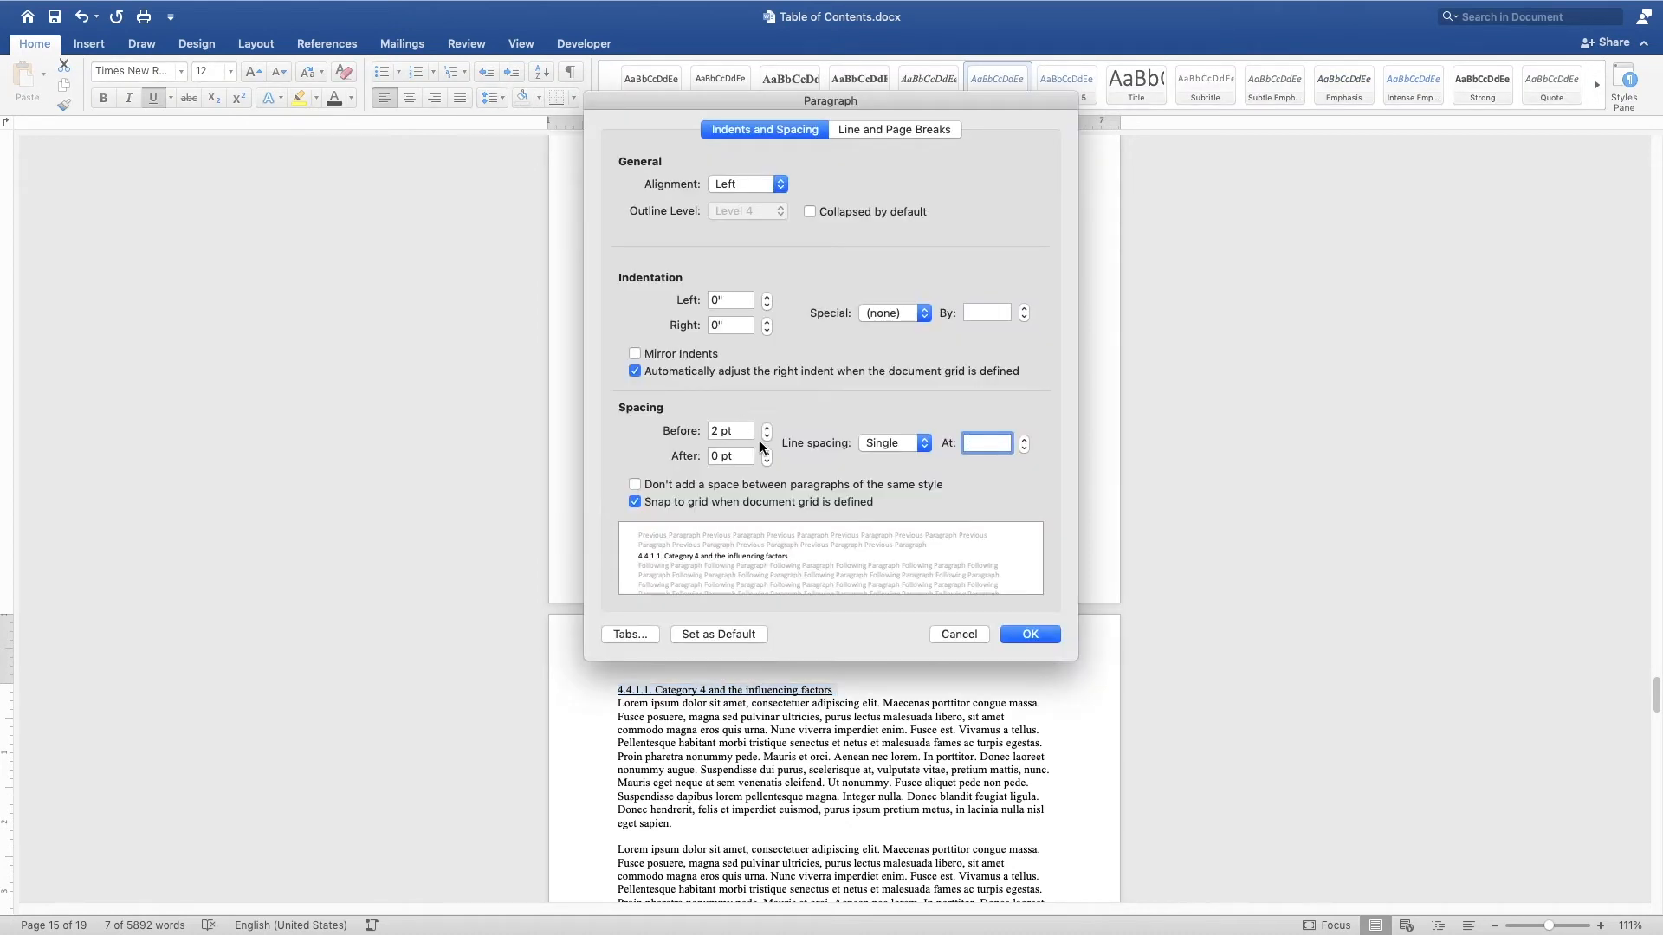
pyautogui.click(767, 450)
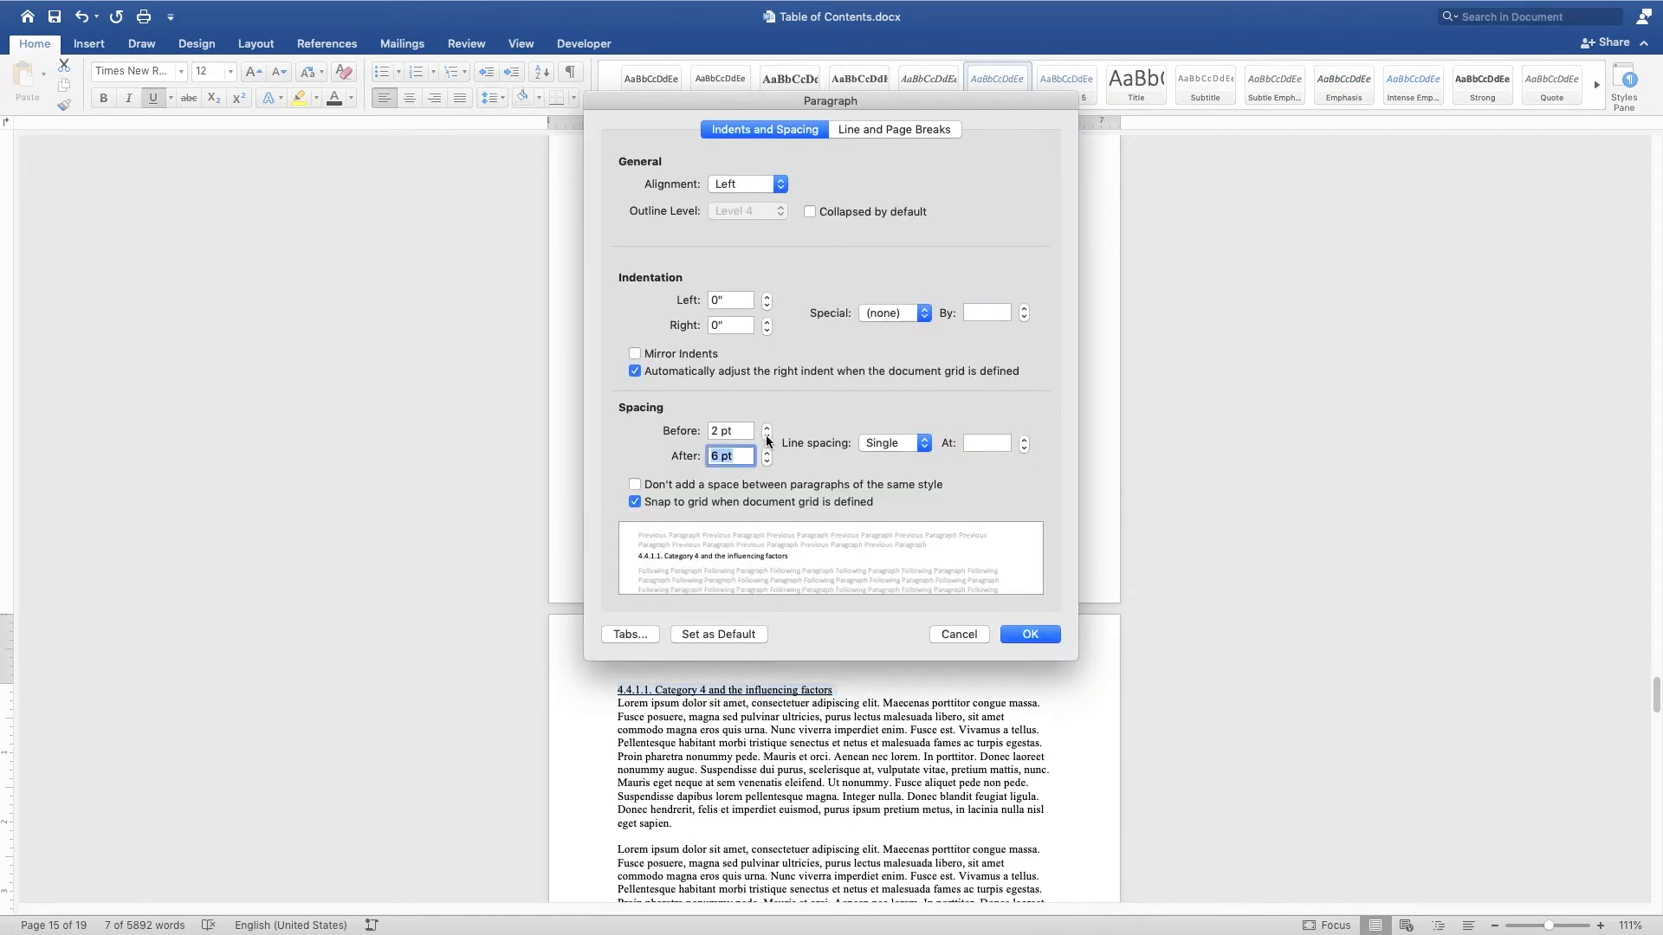
pyautogui.click(766, 435)
pyautogui.click(1030, 634)
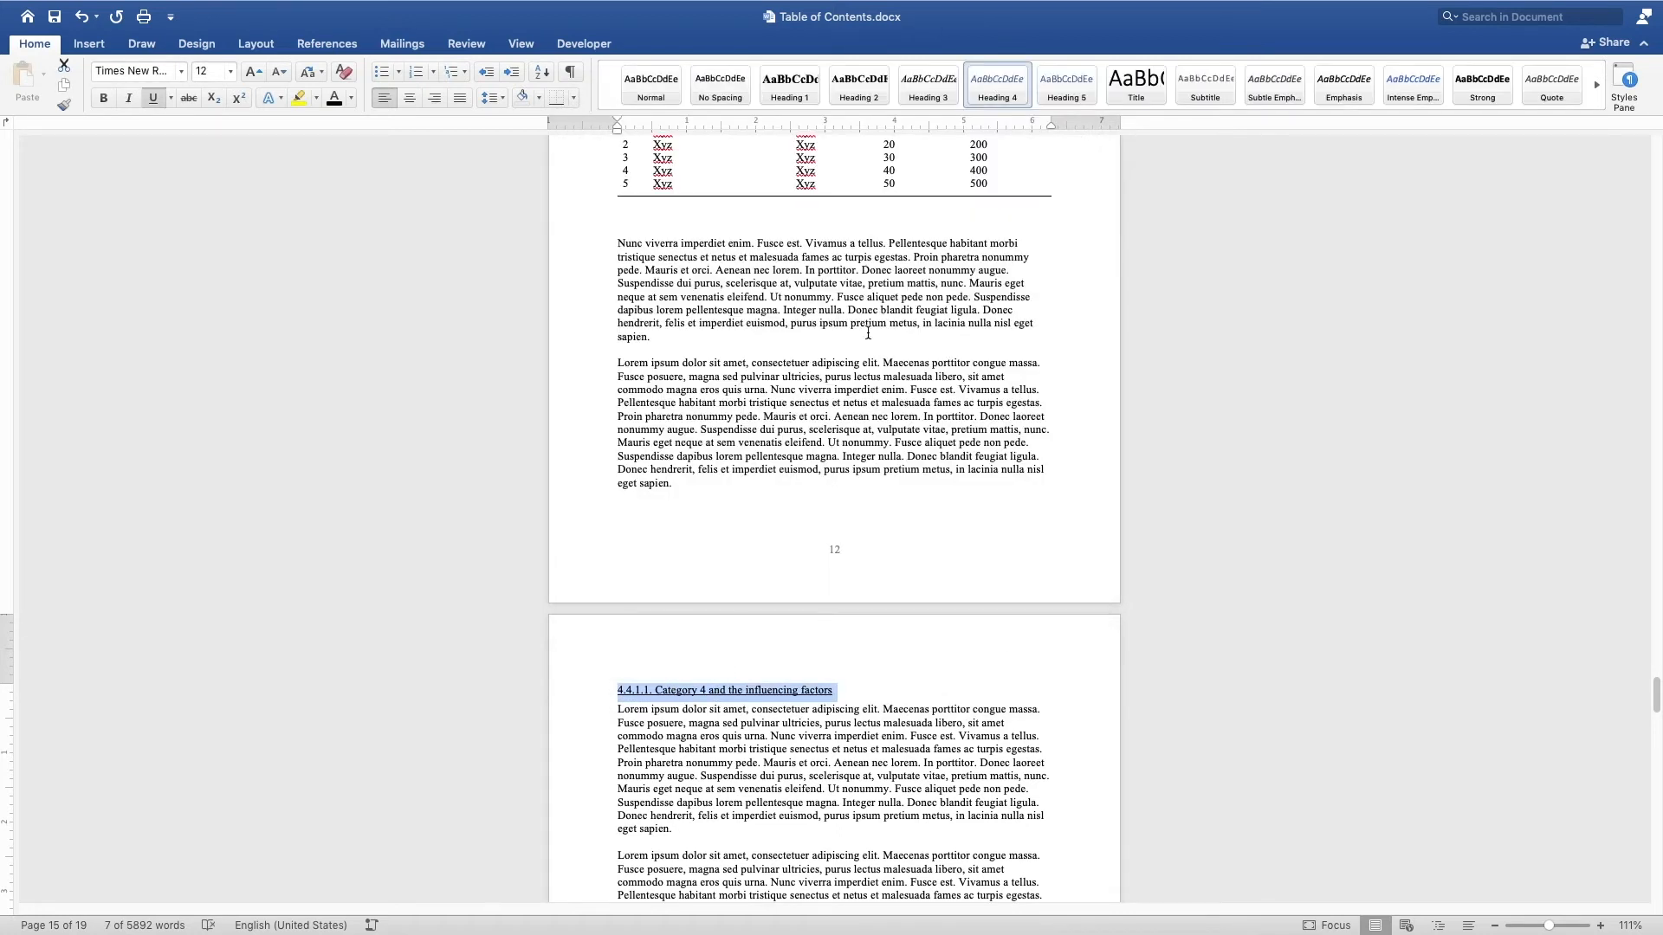
# Step: Update the Heading 4 style to match the "4.4.1.1." subheading and apply it to "4.4.1.2. Category 4 and the limitations"
pyautogui.rightClick(996, 96)
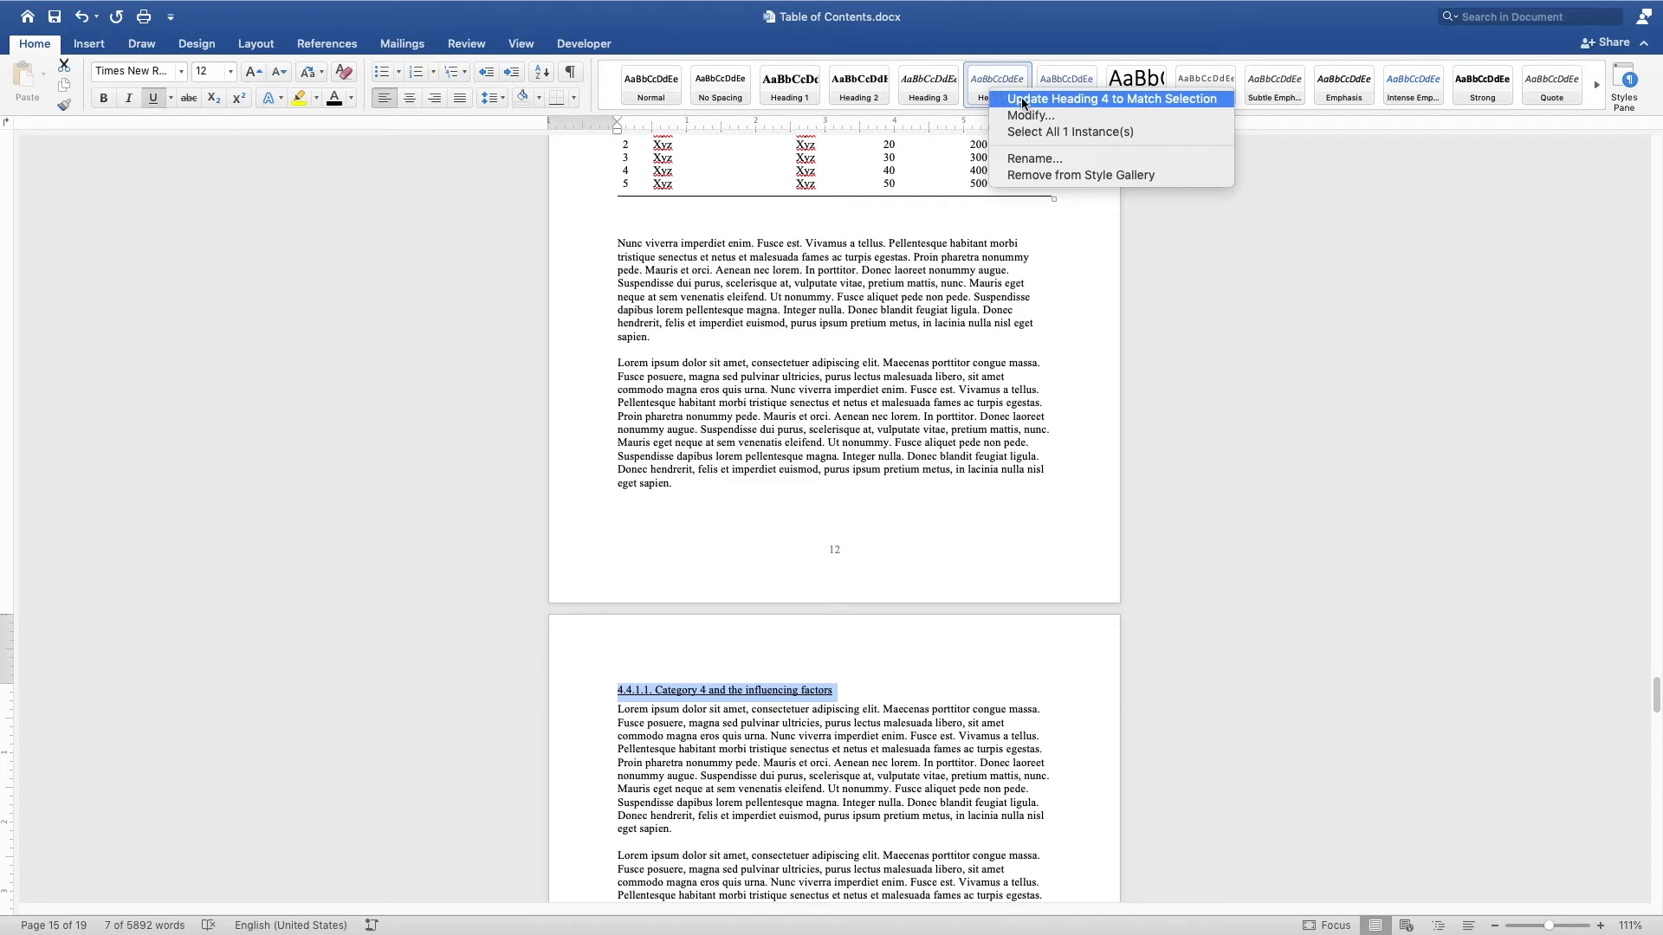
pyautogui.click(1022, 100)
pyautogui.scroll(-5, 837, 575)
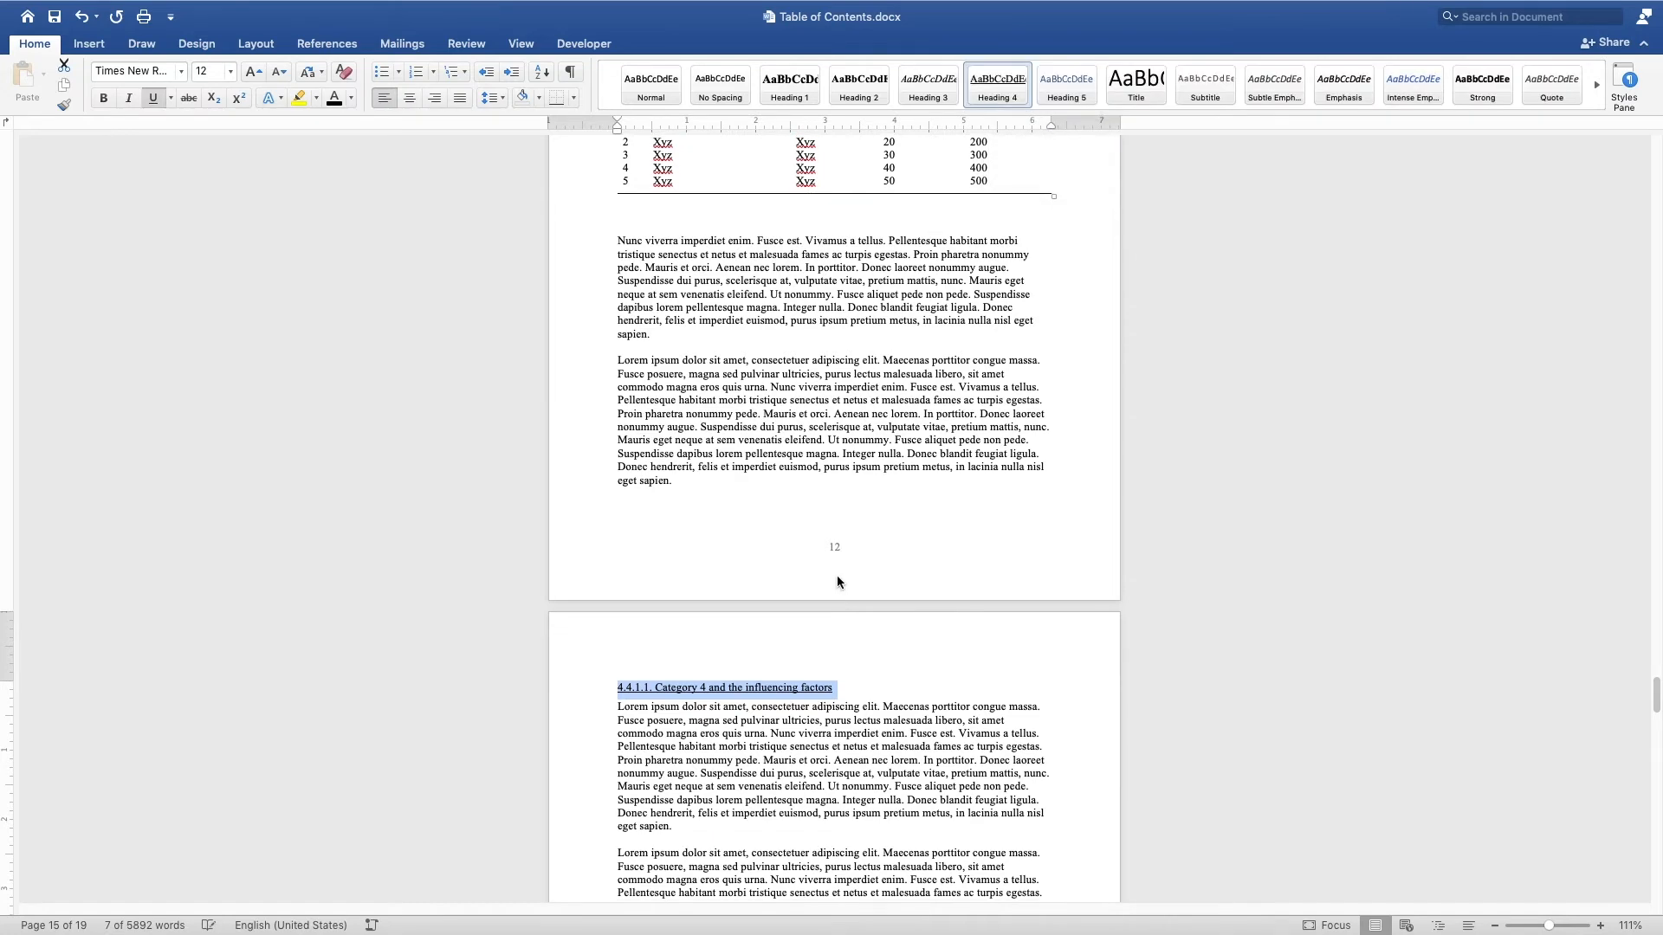
pyautogui.click(768, 563)
pyautogui.scroll(-6, 768, 563)
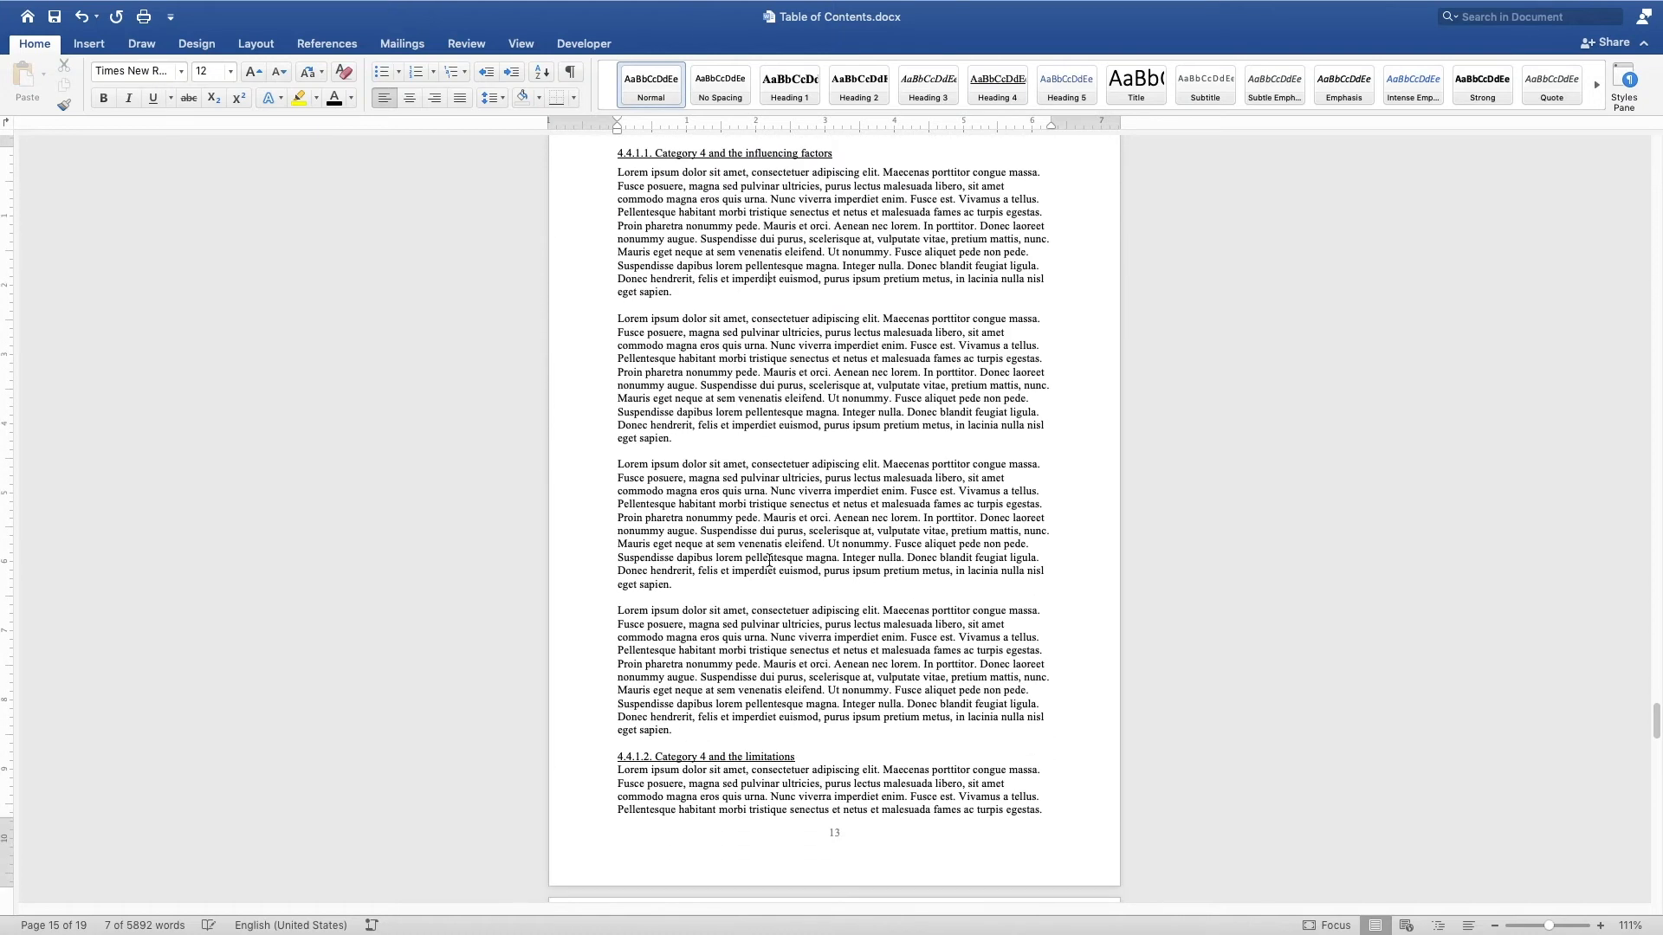
pyautogui.click(645, 755)
pyautogui.click(1009, 93)
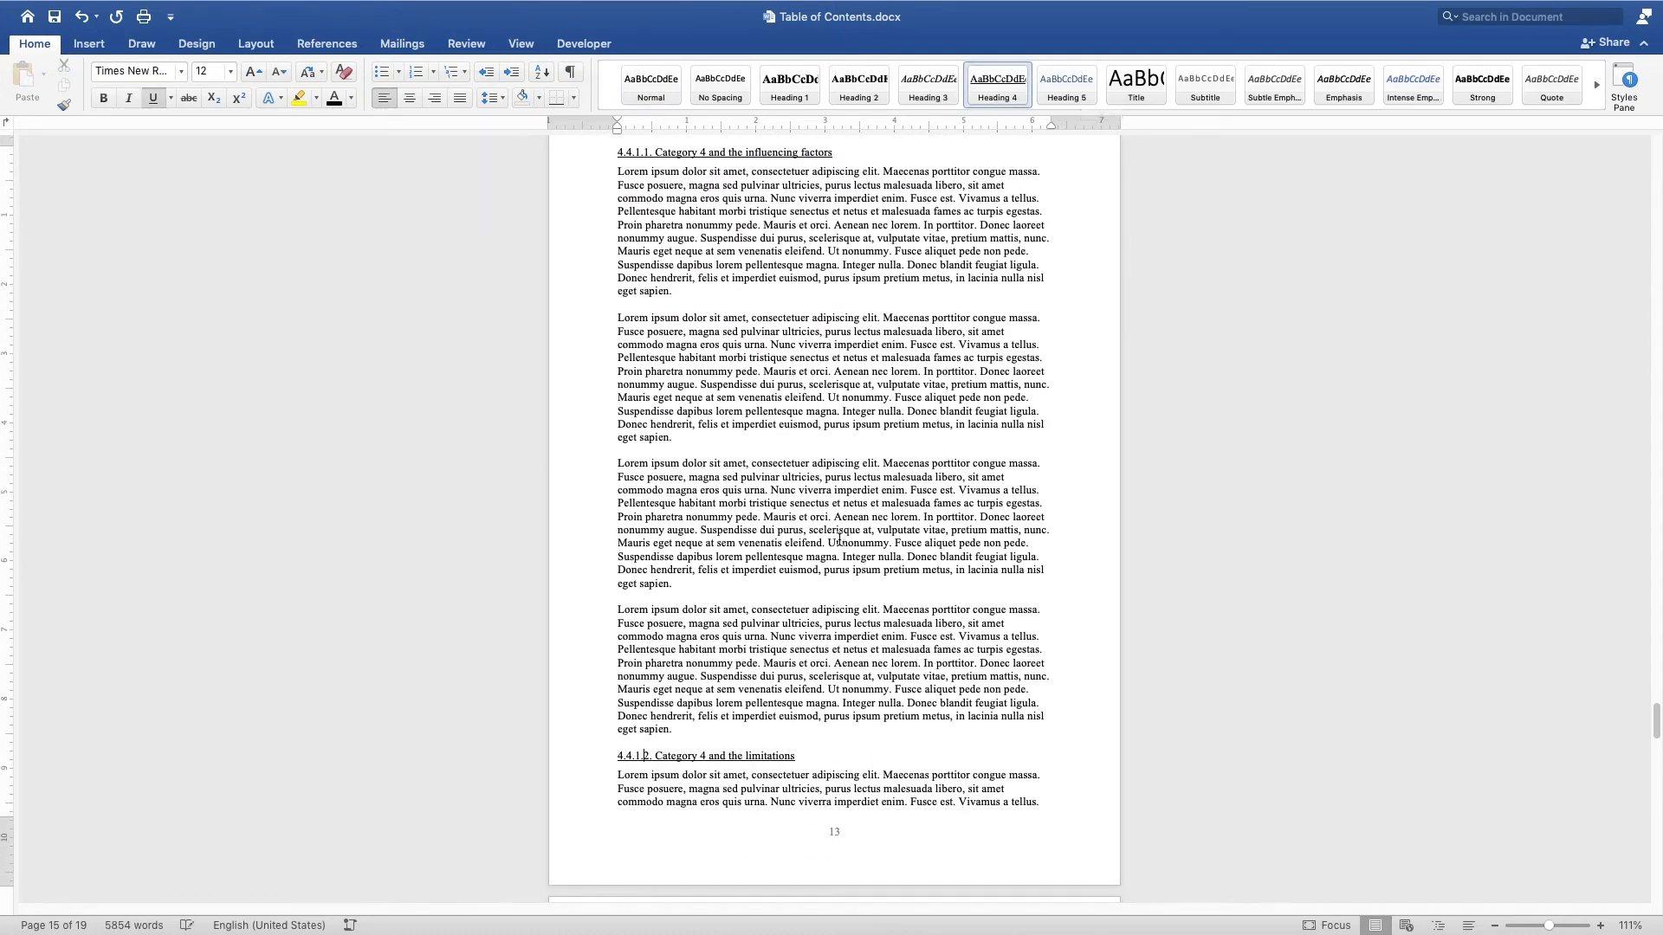
# Step: Insert an automatic table of contents in the Simple design below the "Automatic Table of Contents" title on the second page
pyautogui.scroll(-20, 802, 464)
pyautogui.scroll(20, 802, 466)
pyautogui.scroll(12, 800, 468)
pyautogui.scroll(12, 800, 468)
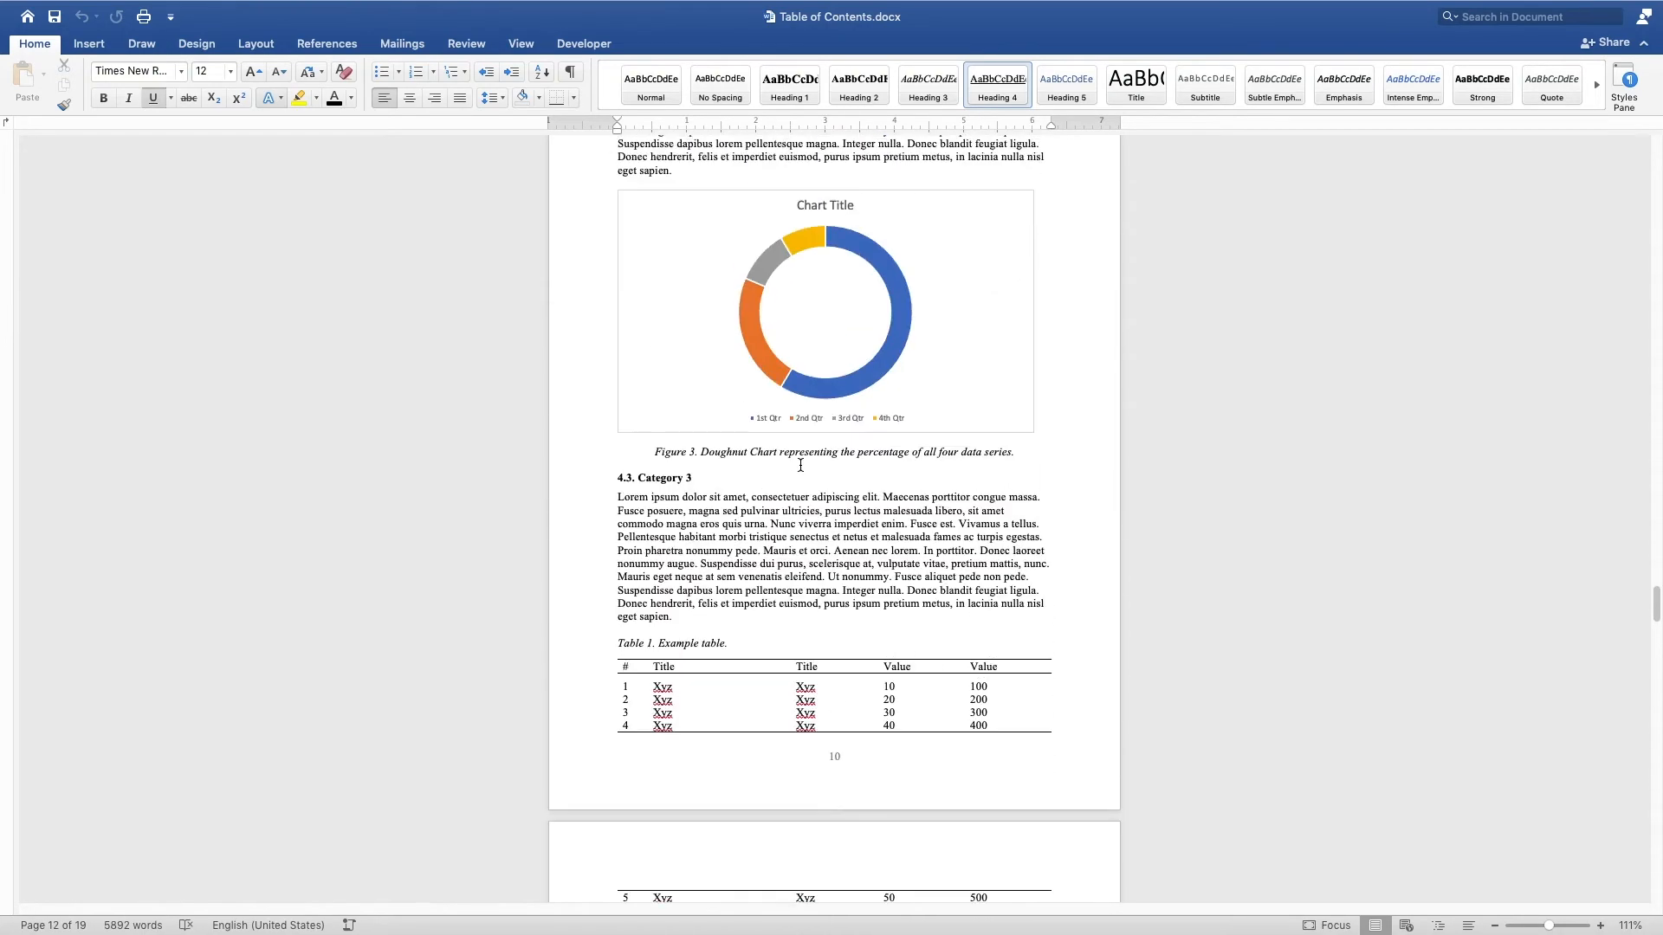
pyautogui.scroll(12, 800, 466)
pyautogui.scroll(12, 801, 466)
pyautogui.scroll(12, 802, 466)
pyautogui.scroll(12, 801, 465)
pyautogui.scroll(12, 812, 474)
pyautogui.scroll(8, 814, 472)
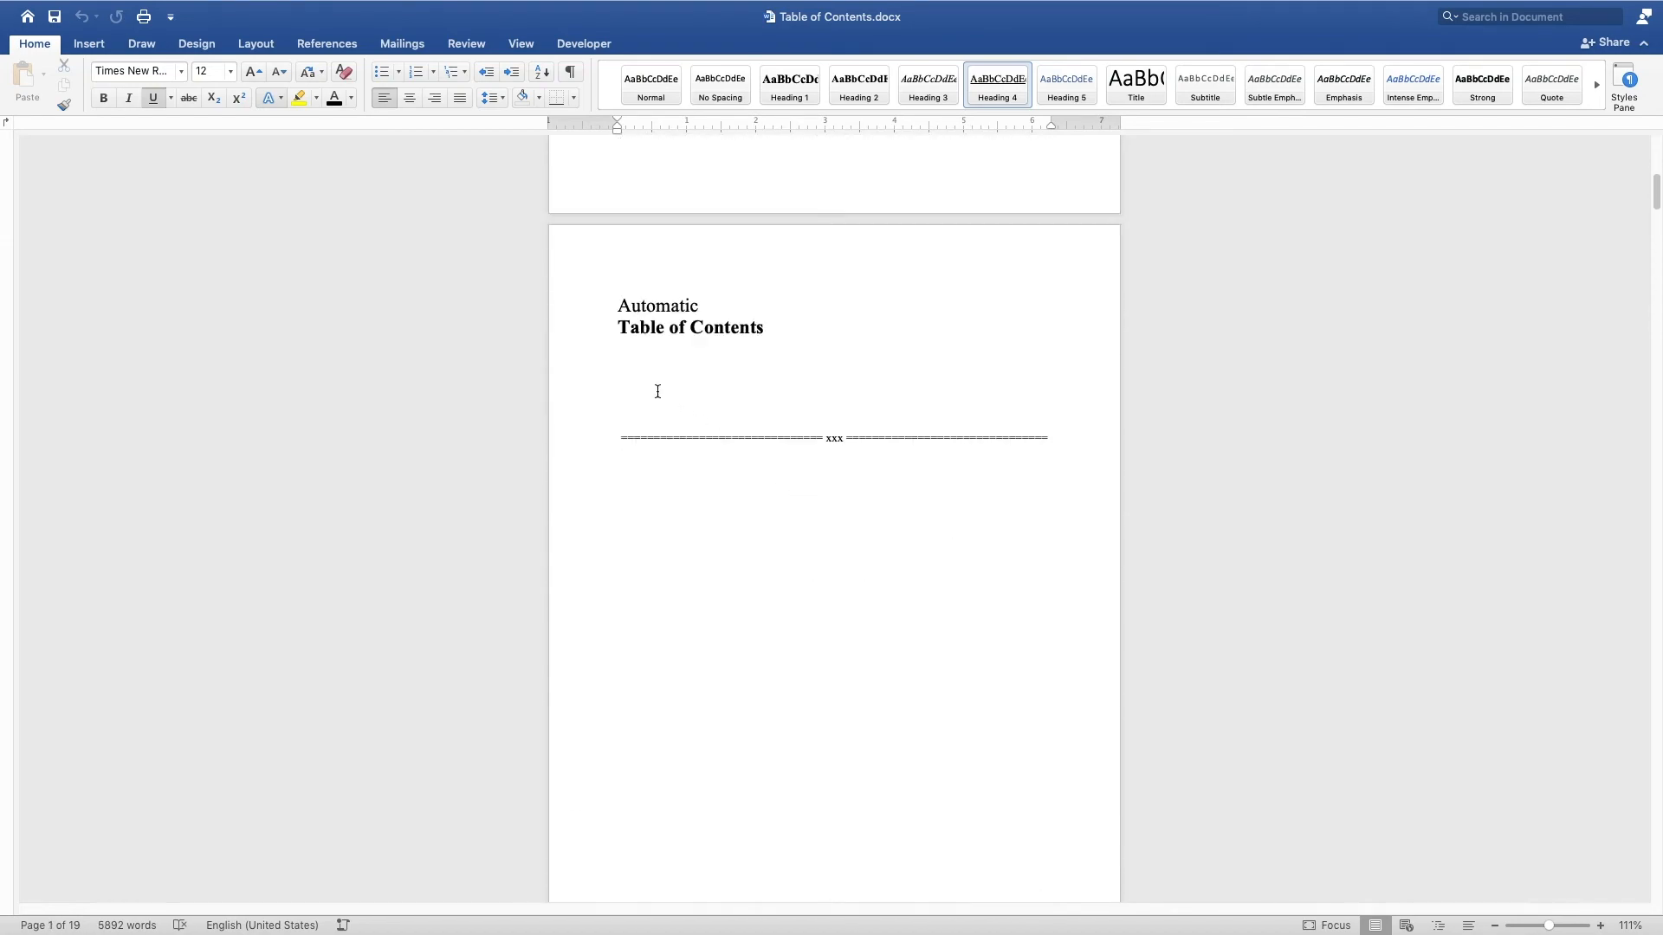
pyautogui.click(706, 423)
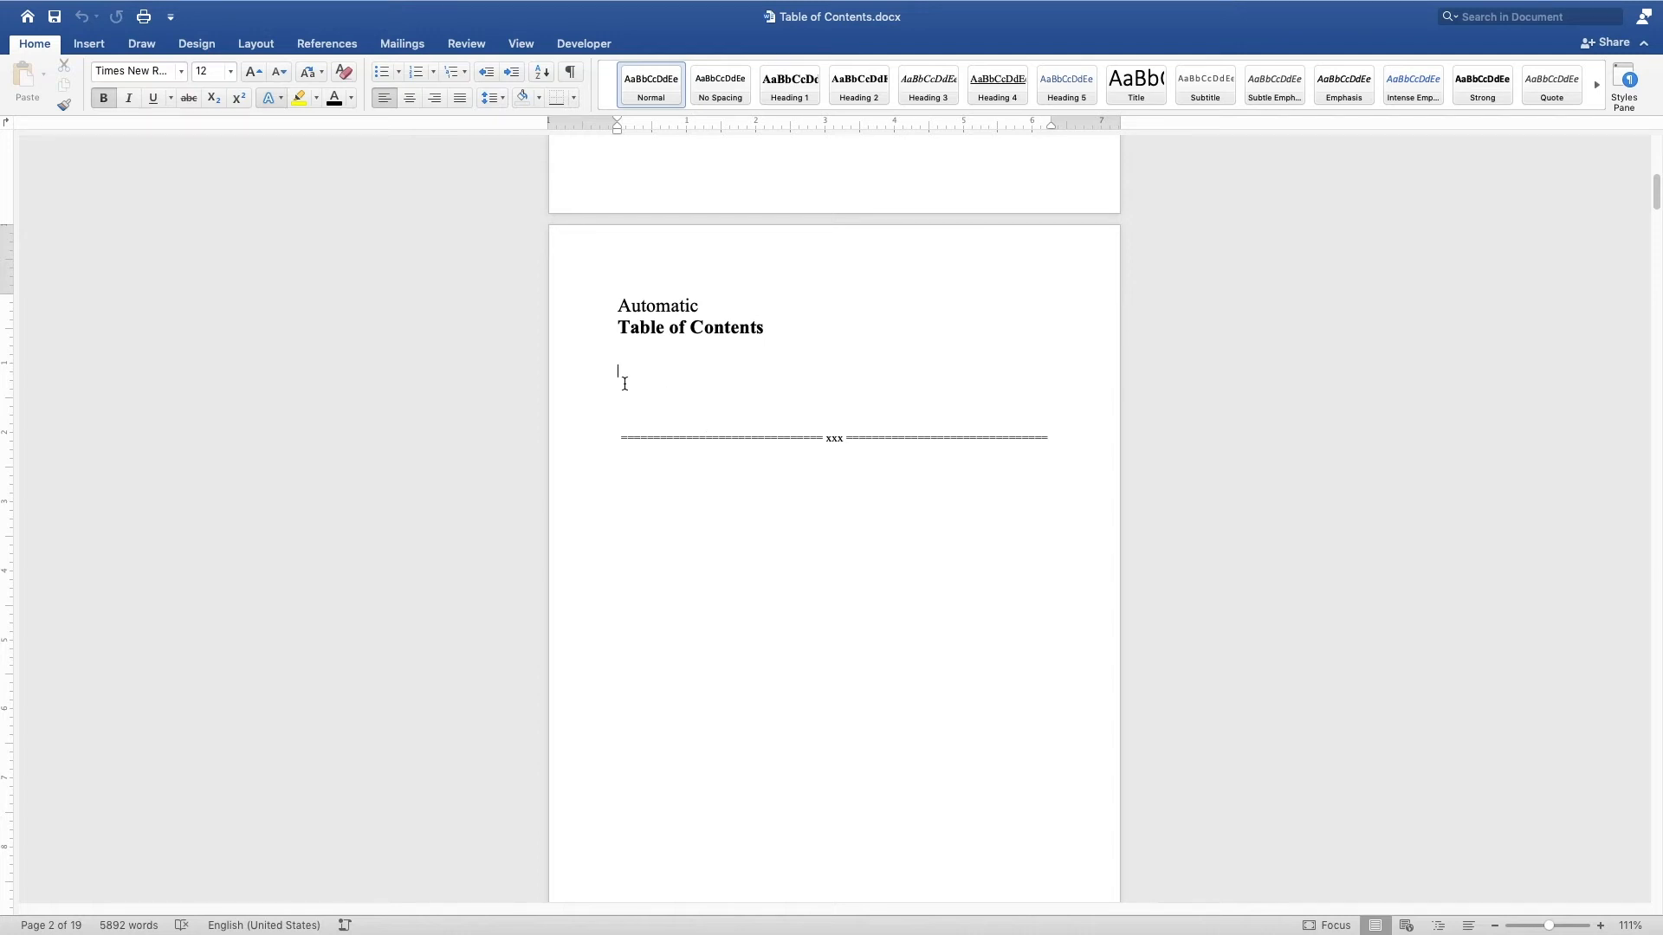
pyautogui.click(328, 44)
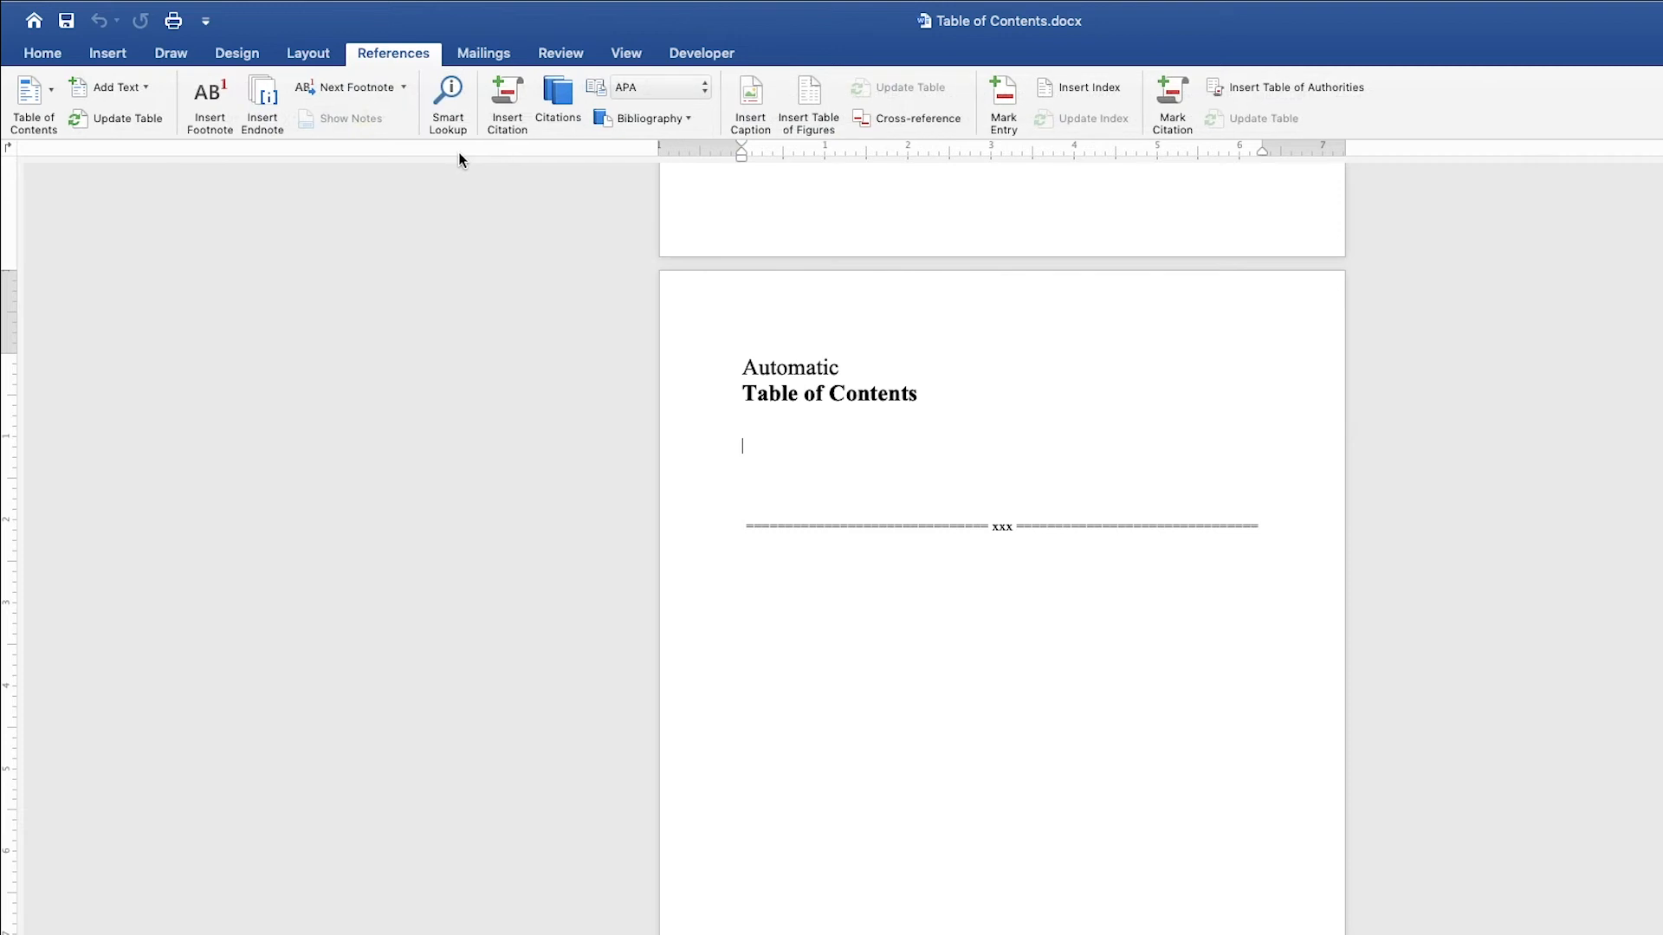
pyautogui.click(50, 91)
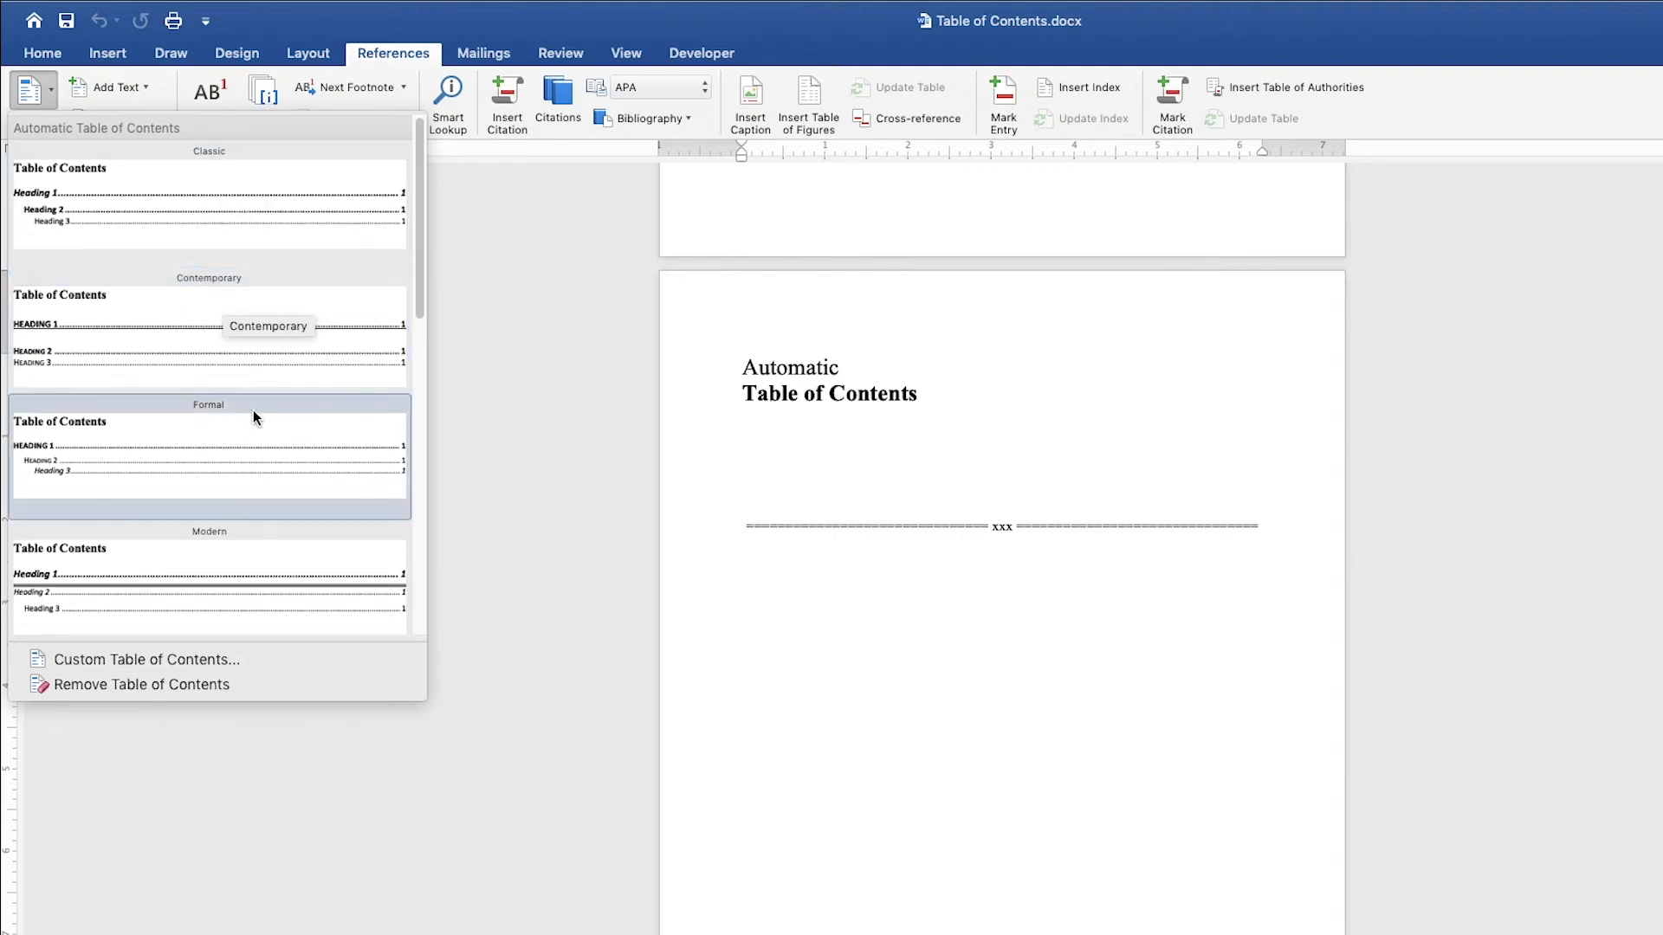
pyautogui.scroll(-1, 242, 511)
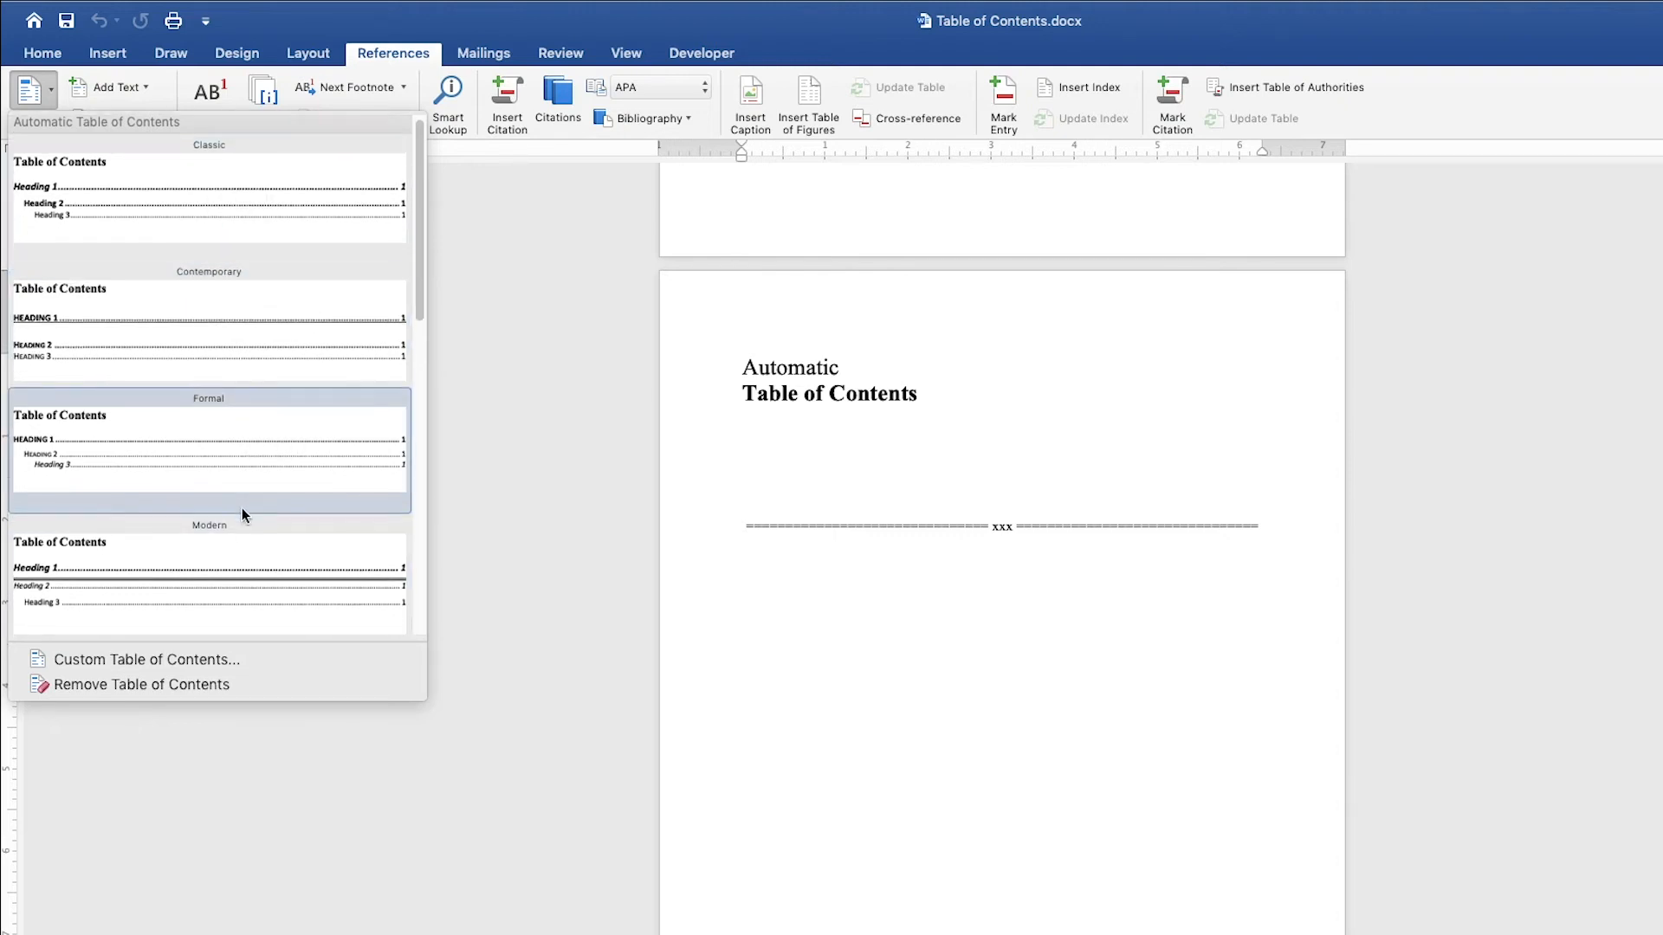
pyautogui.scroll(-3, 231, 517)
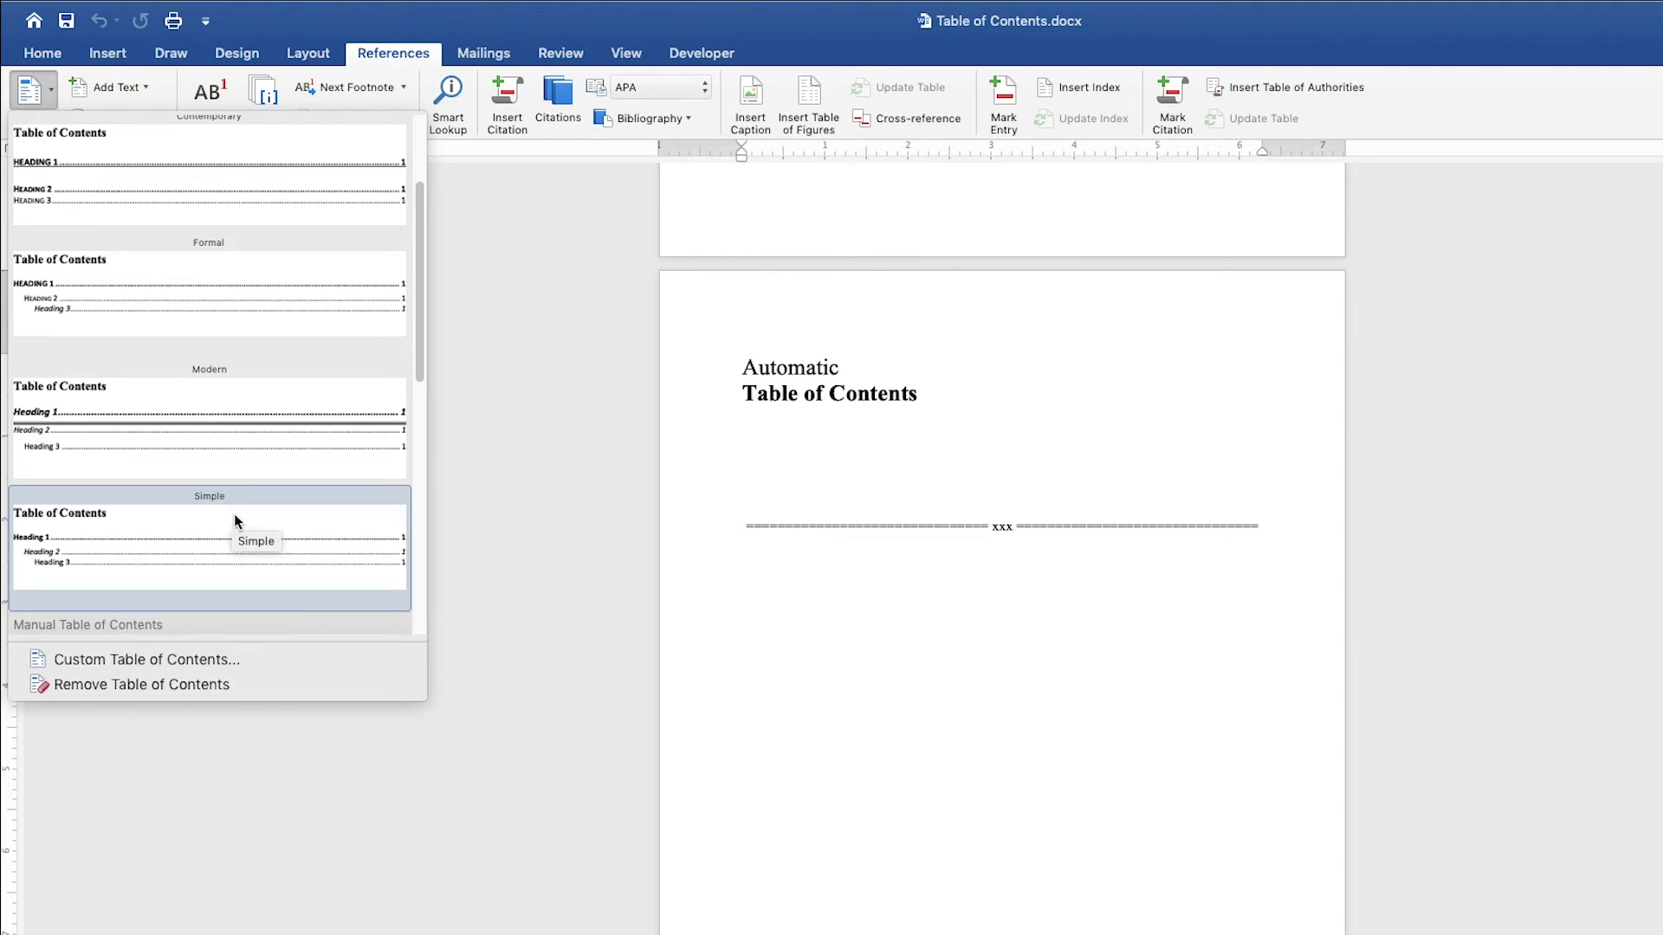
pyautogui.click(237, 522)
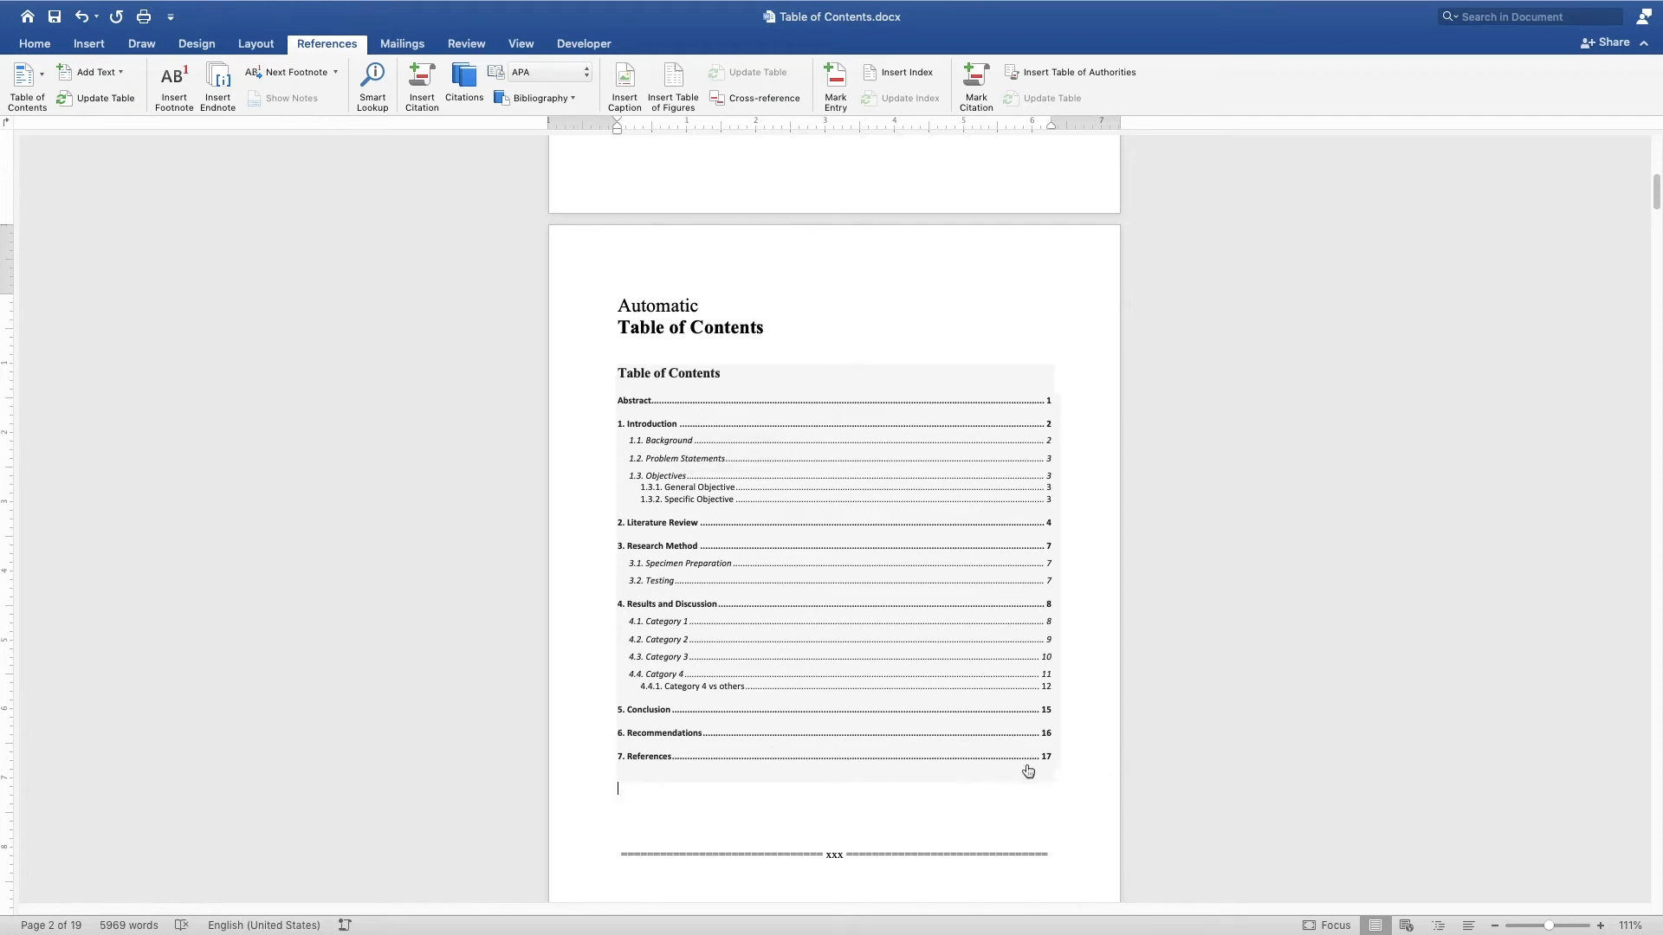
# Step: Set all entries of the automatic table of contents to Times New Roman at size 12
pyautogui.moveTo(931, 721); pyautogui.dragTo(617, 401)
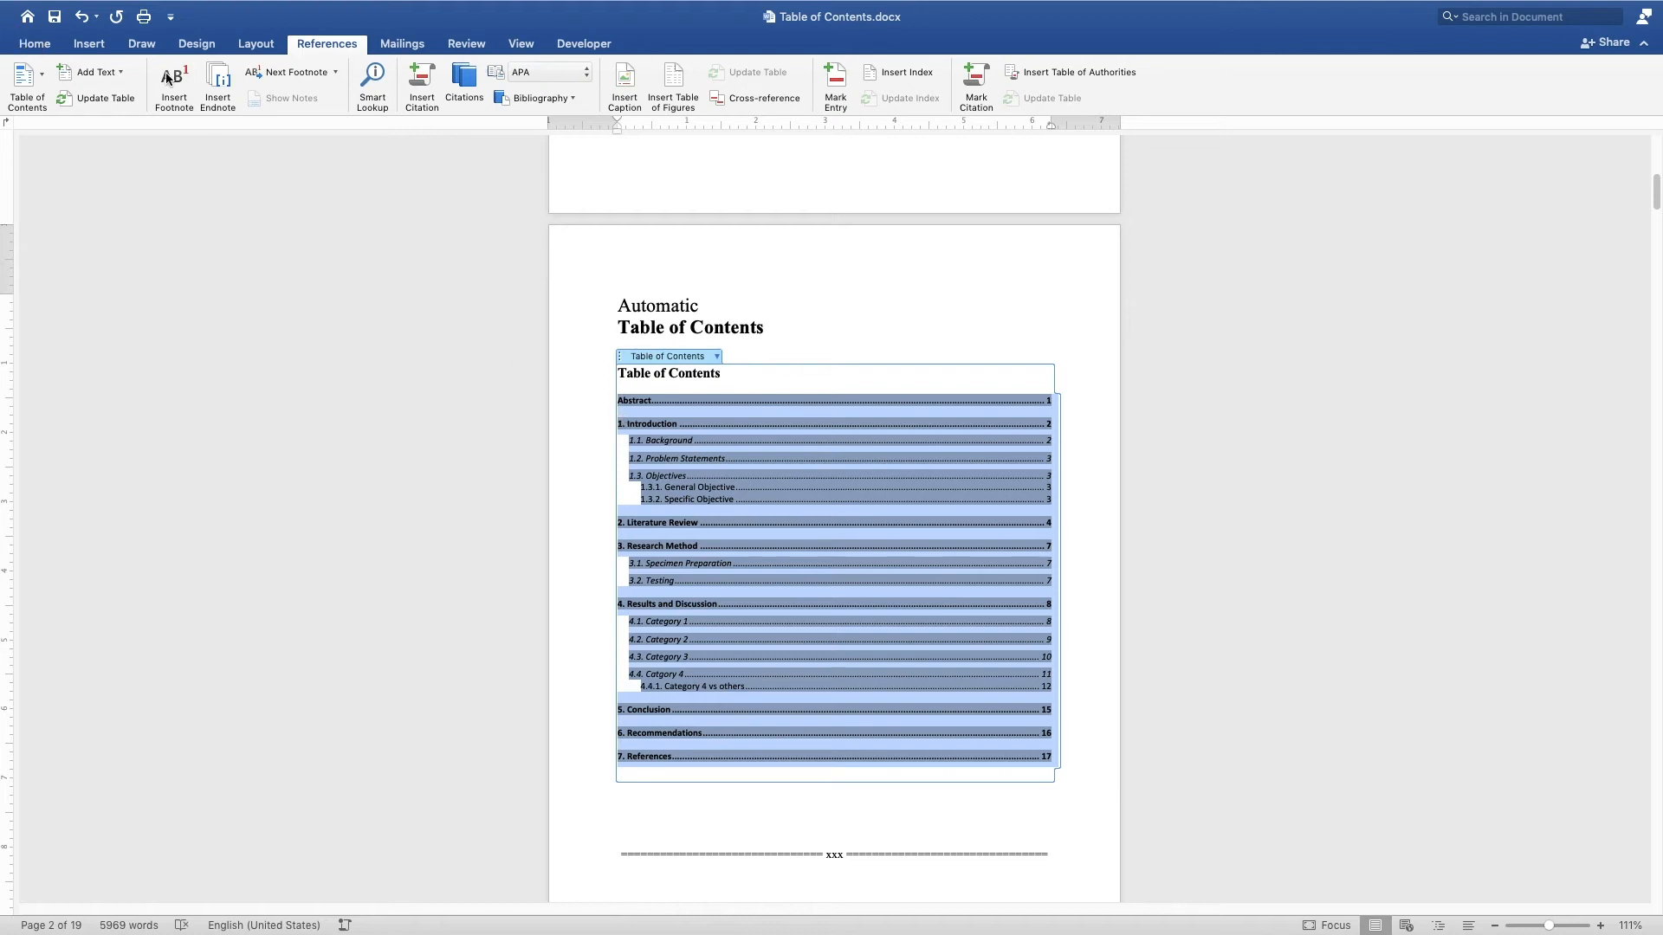
pyautogui.click(34, 43)
pyautogui.click(181, 71)
pyautogui.moveTo(275, 209)
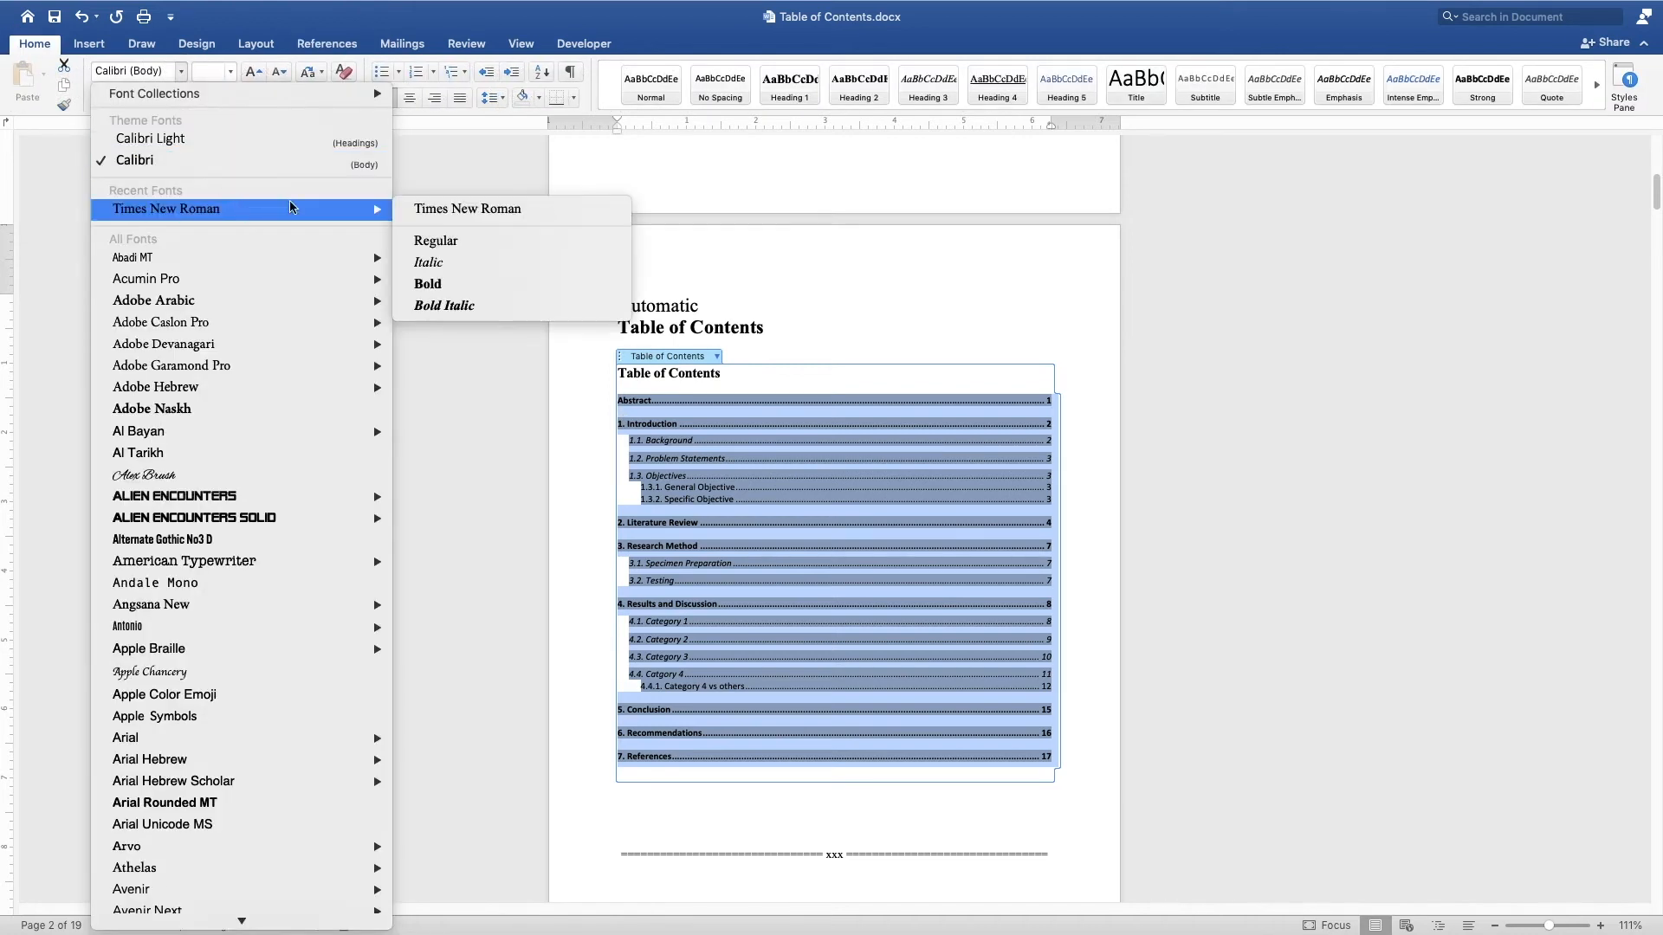
pyautogui.click(465, 209)
pyautogui.click(214, 71)
pyautogui.write('12')
pyautogui.press('Return')
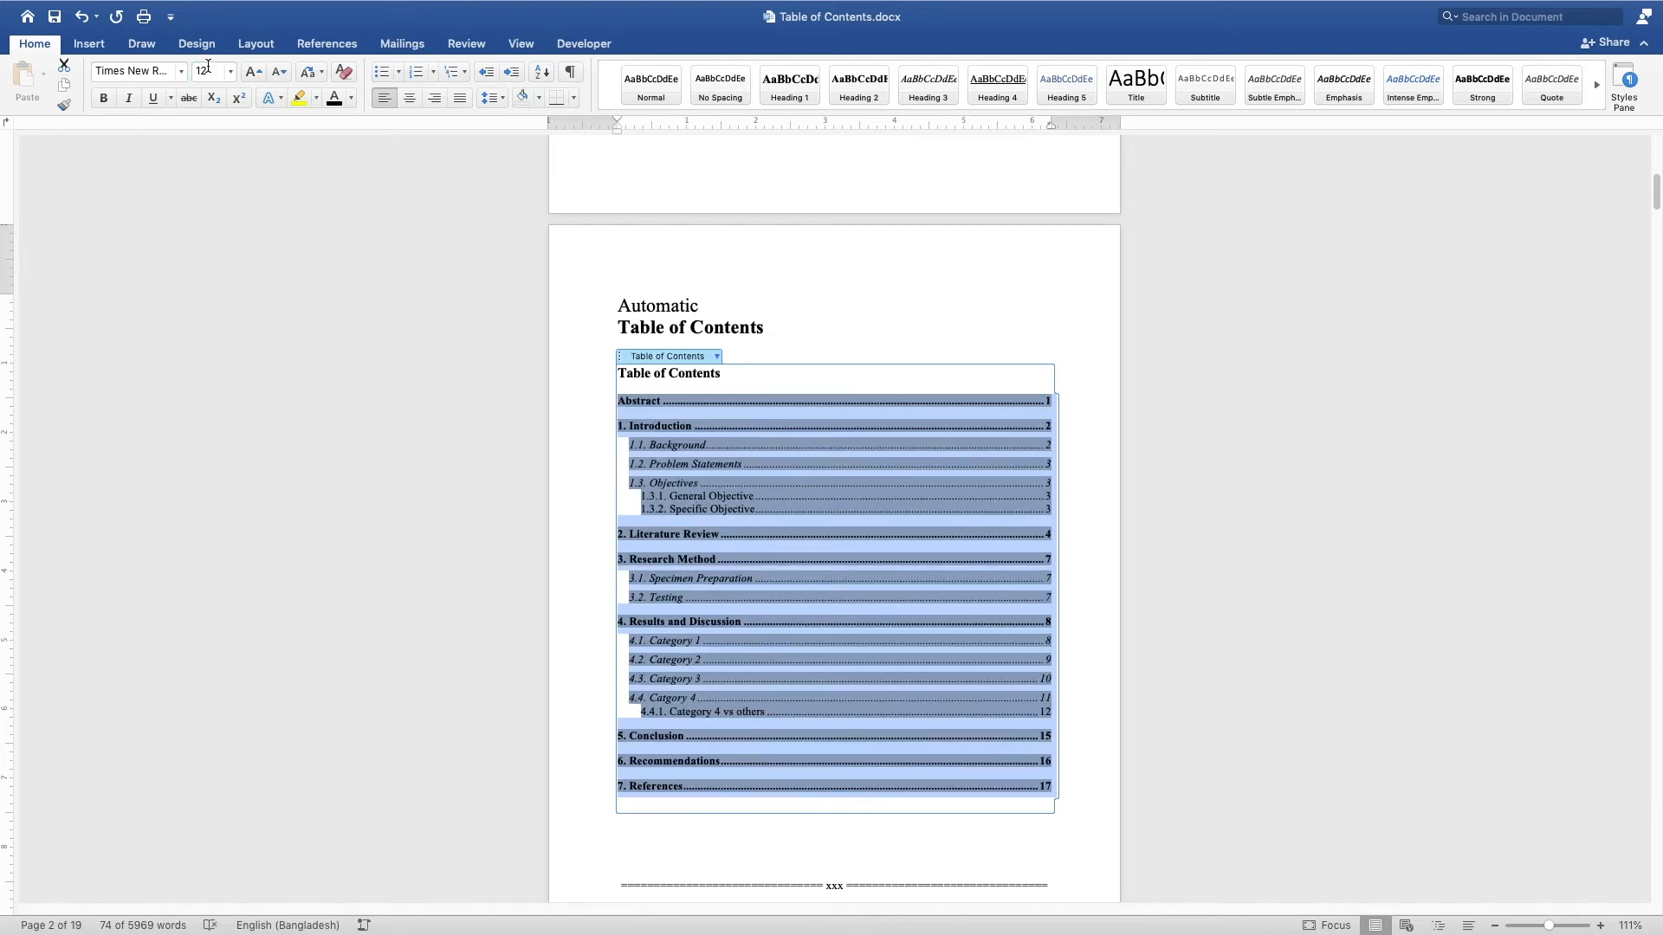
pyautogui.click(743, 829)
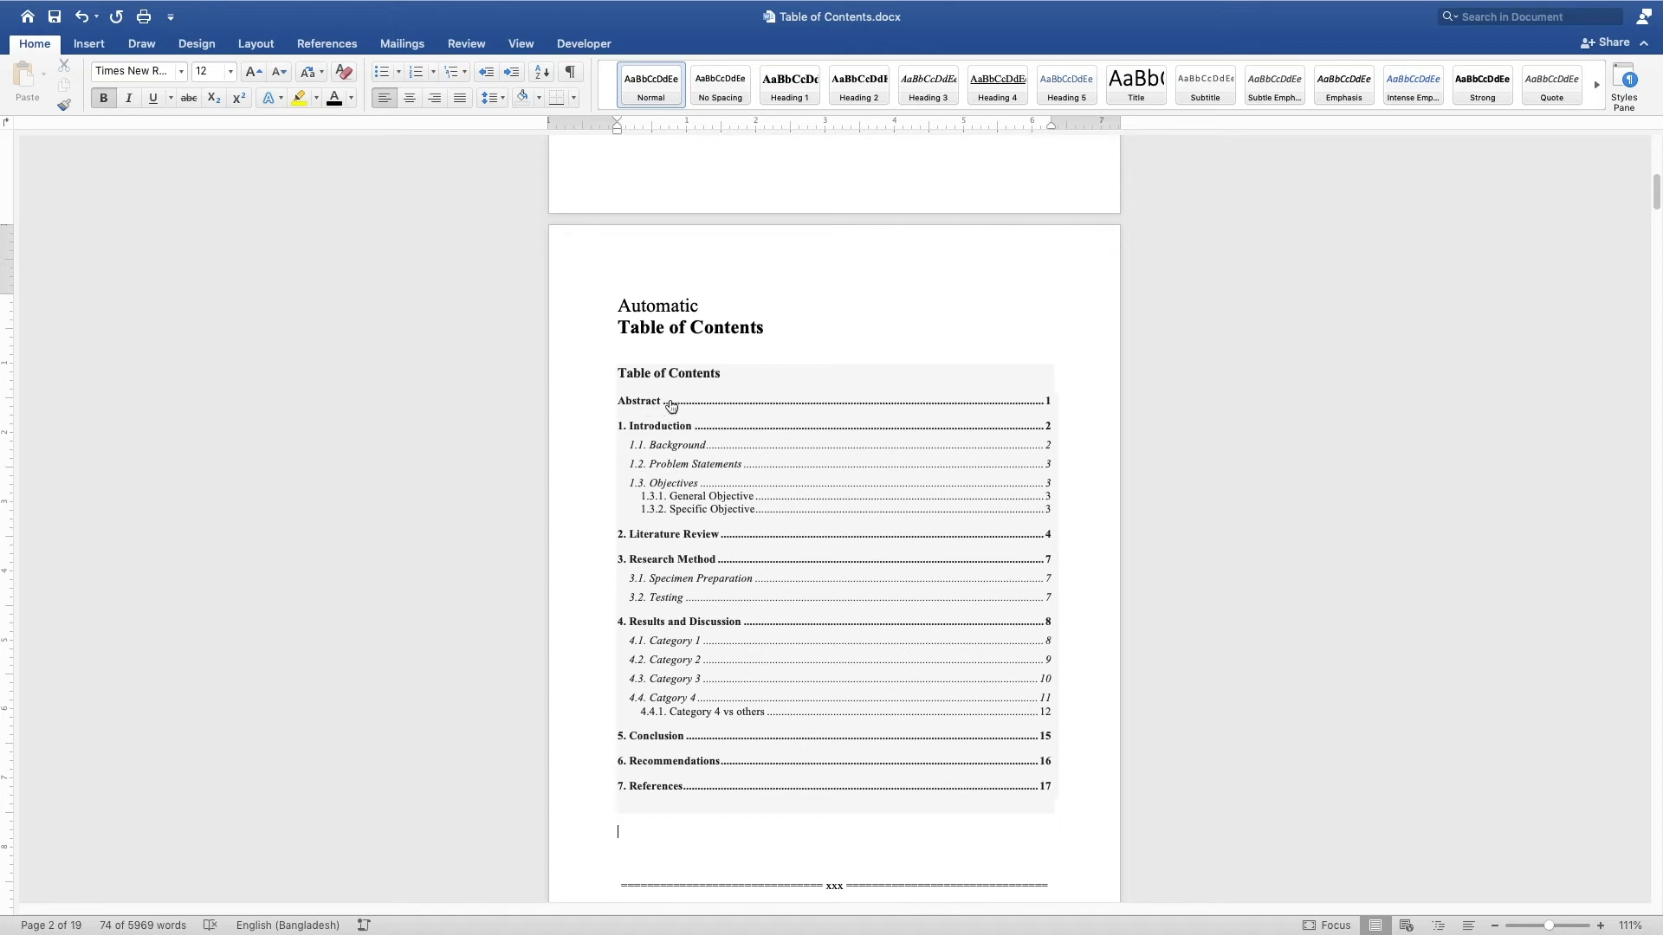
# Step: Delete the separate "Automatic Table of Contents" title above the inserted table of contents
pyautogui.moveTo(773, 330); pyautogui.dragTo(572, 302)
pyautogui.press('BackSpace')
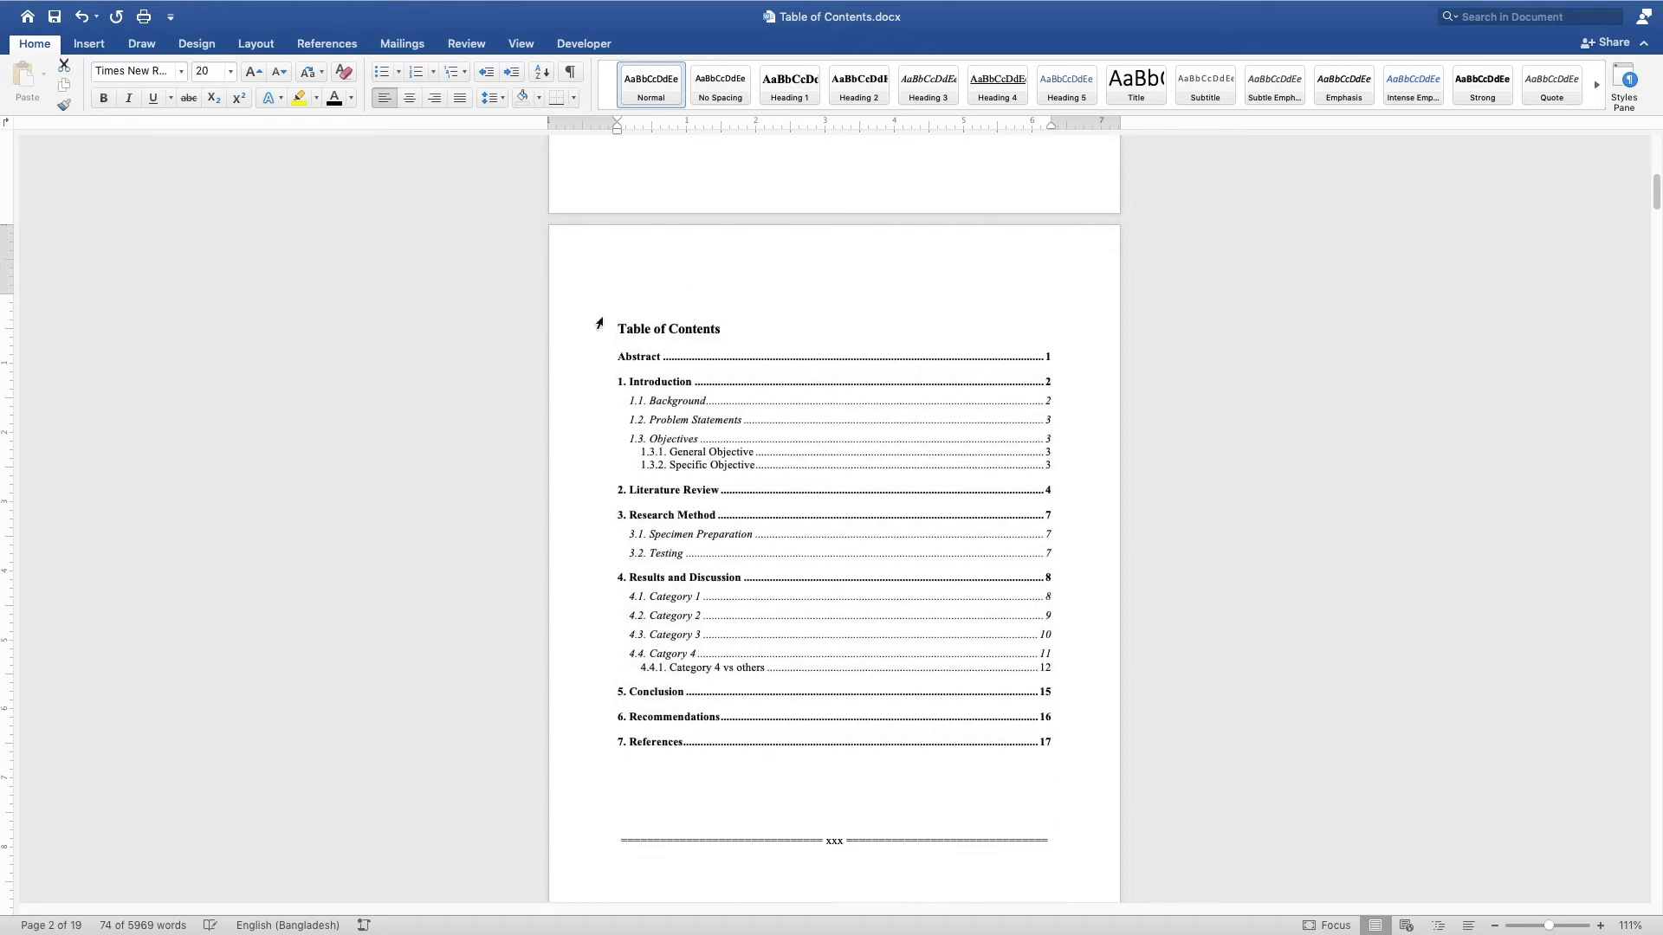
pyautogui.click(601, 323)
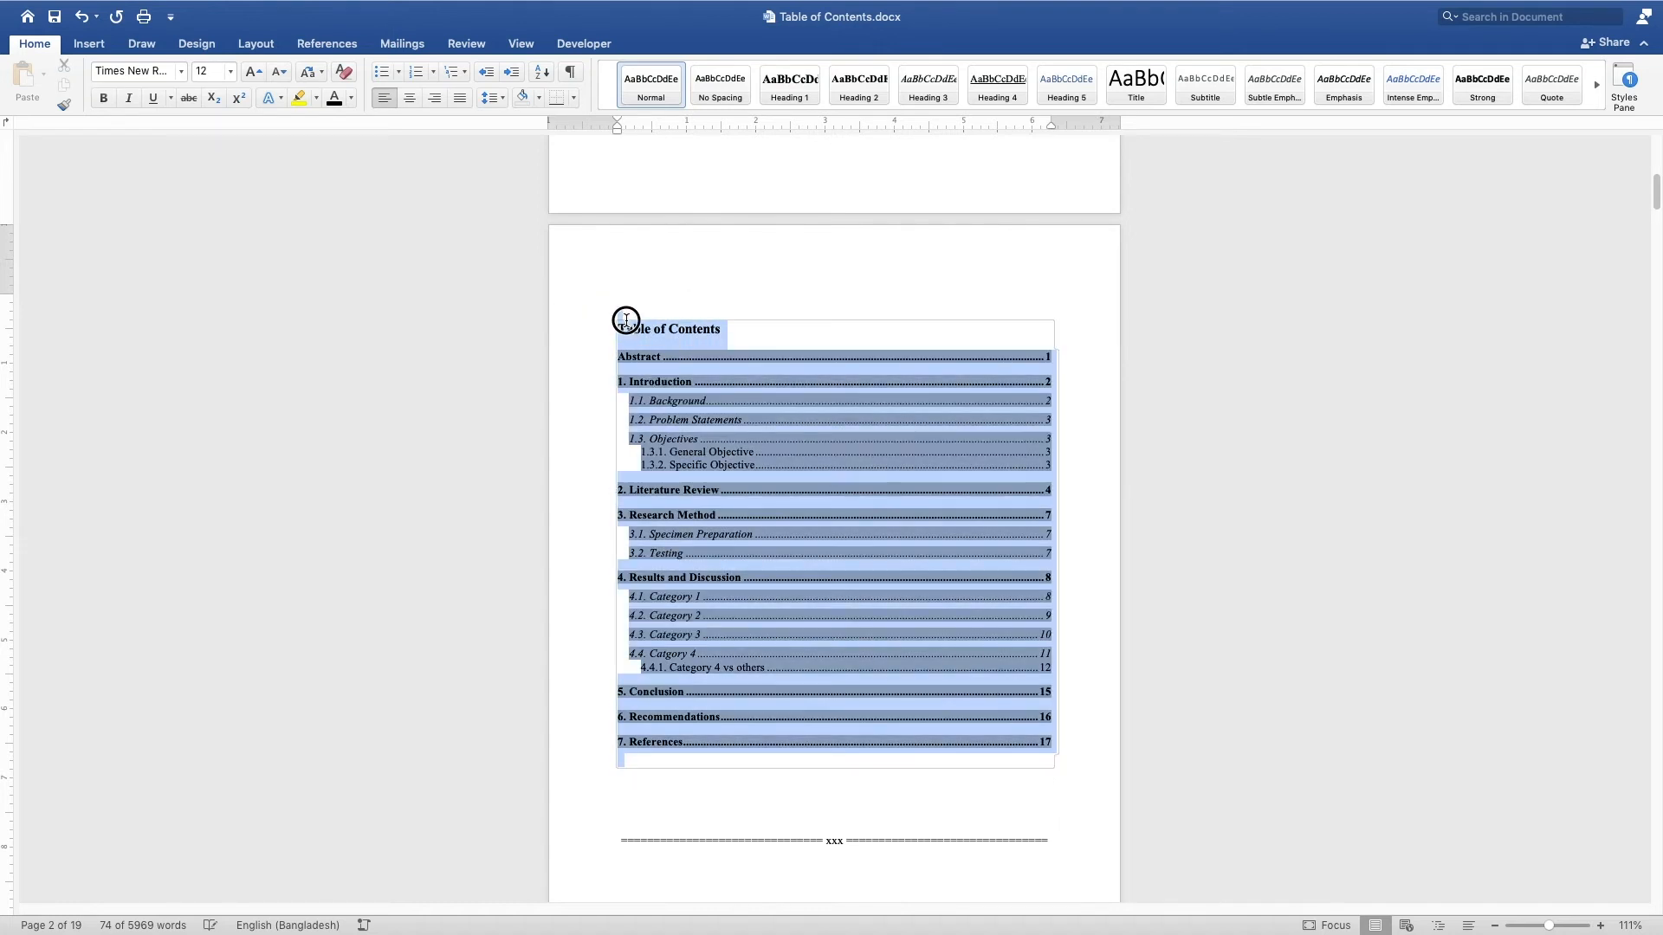
# Step: Enlarge the "Table of Contents" heading inside the table block by five font-size increments
pyautogui.click(719, 330)
pyautogui.tripleClick(721, 331)
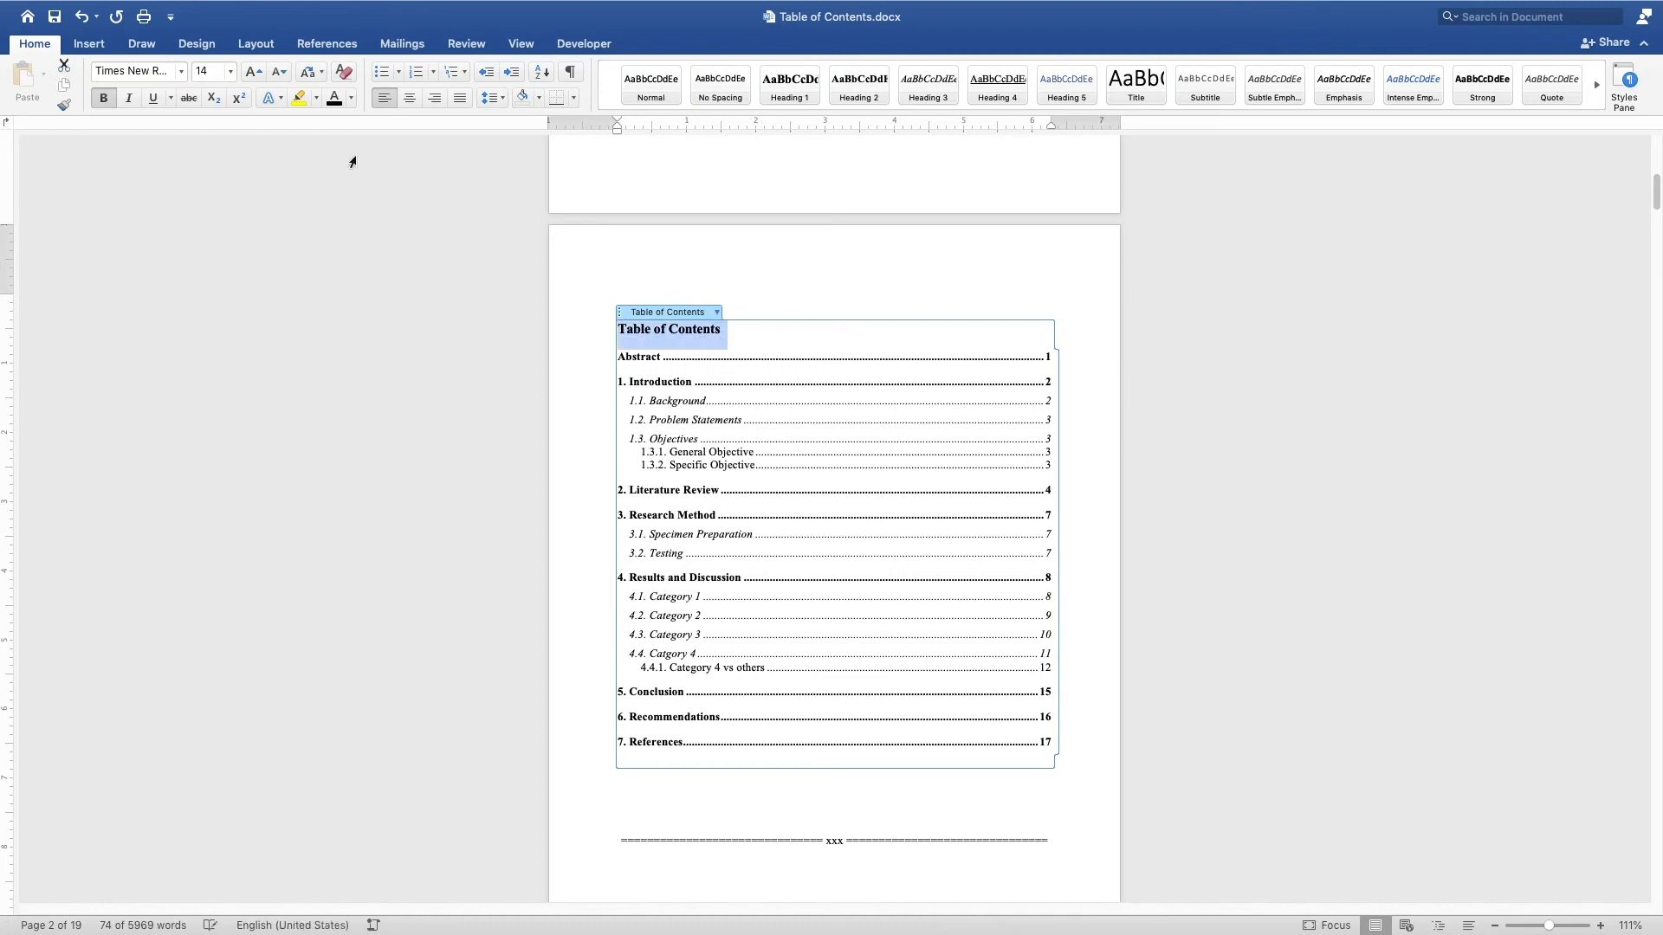
pyautogui.click(252, 71)
pyautogui.click(253, 72)
pyautogui.click(253, 72)
pyautogui.click(253, 72)
pyautogui.click(253, 72)
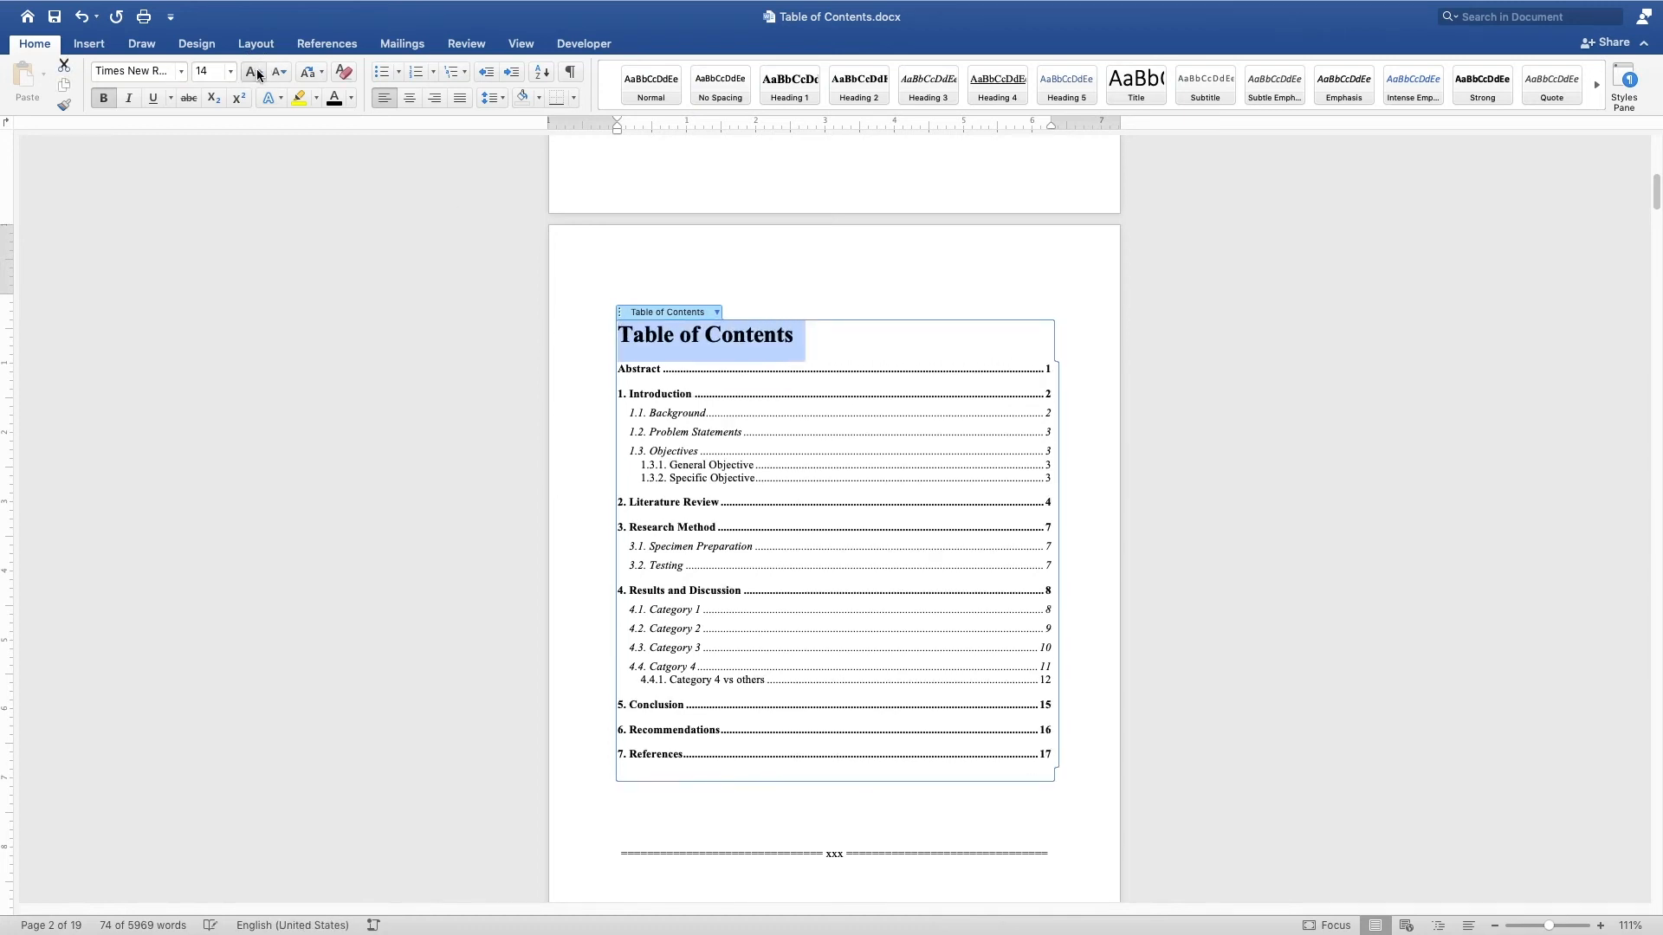
pyautogui.click(811, 290)
pyautogui.click(785, 390)
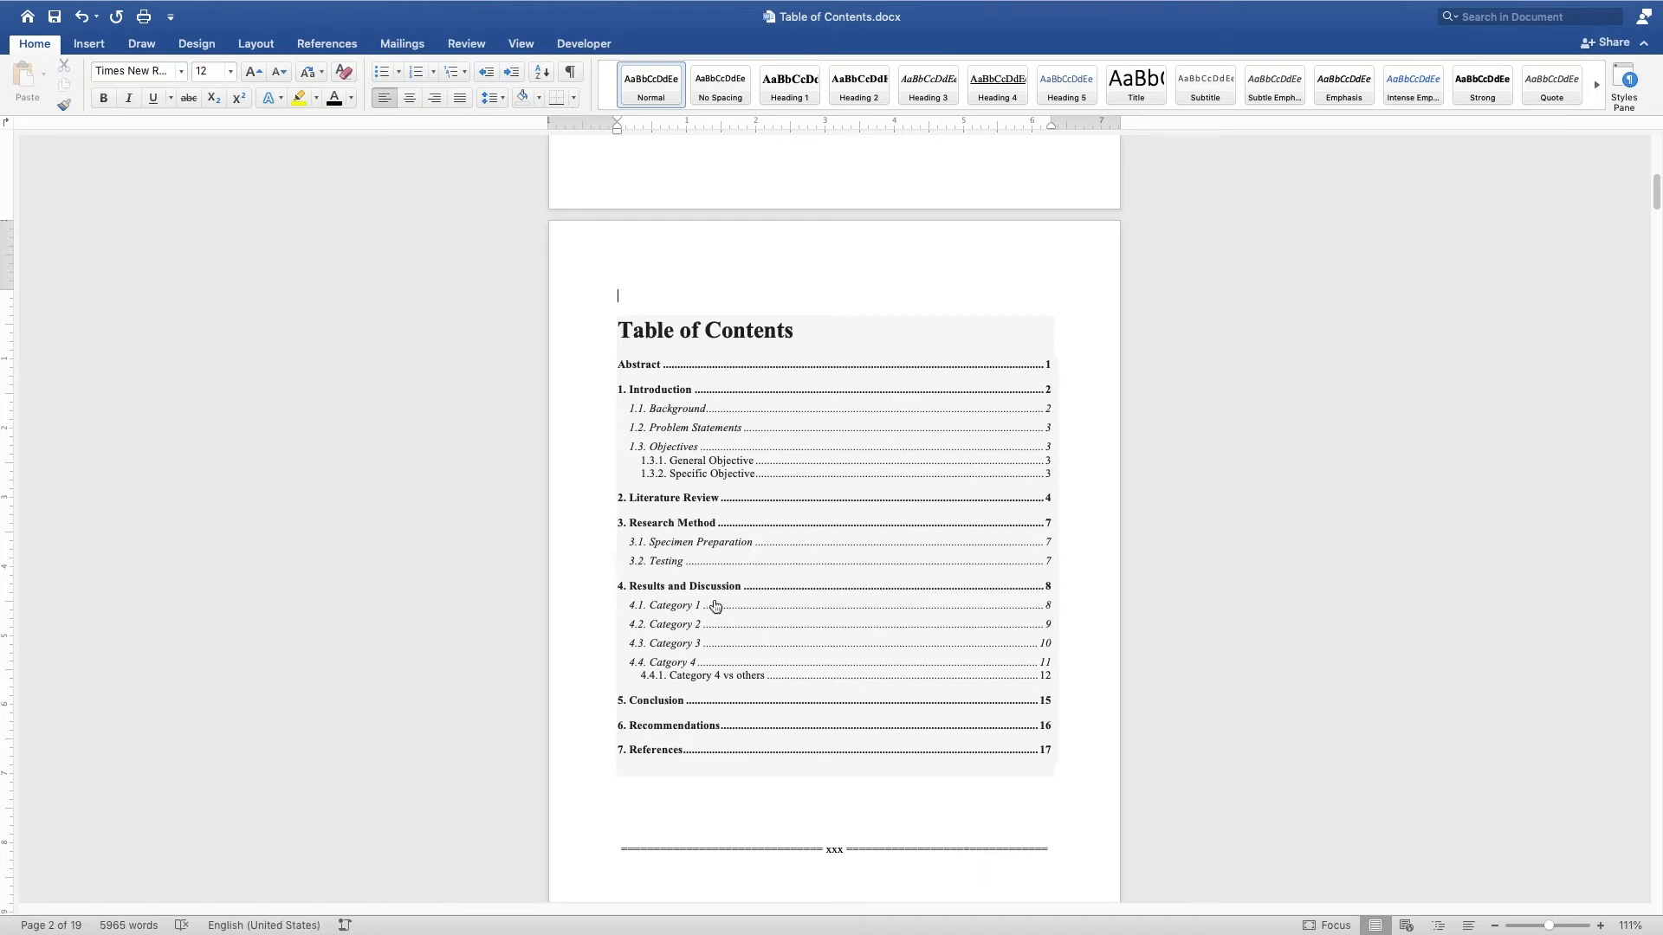
# Step: Follow the contents link to "4. Results and Discussion" and delete two blank lines above that heading
pyautogui.rightClick(1050, 590)
pyautogui.click(1050, 591)
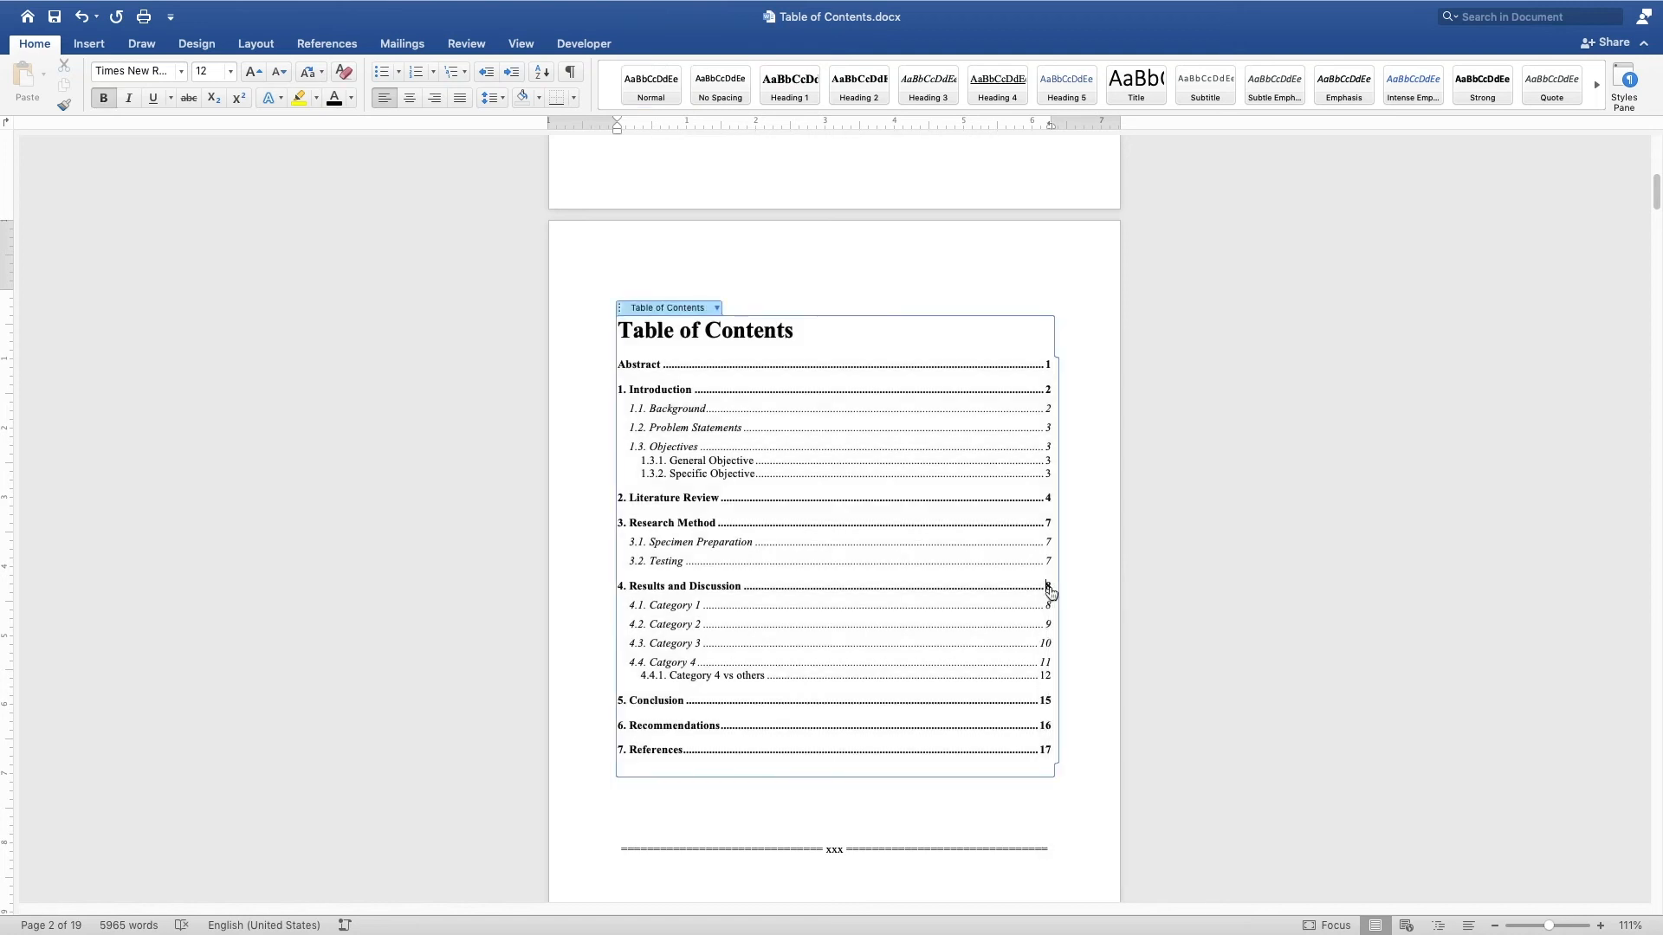
pyautogui.click(1049, 591)
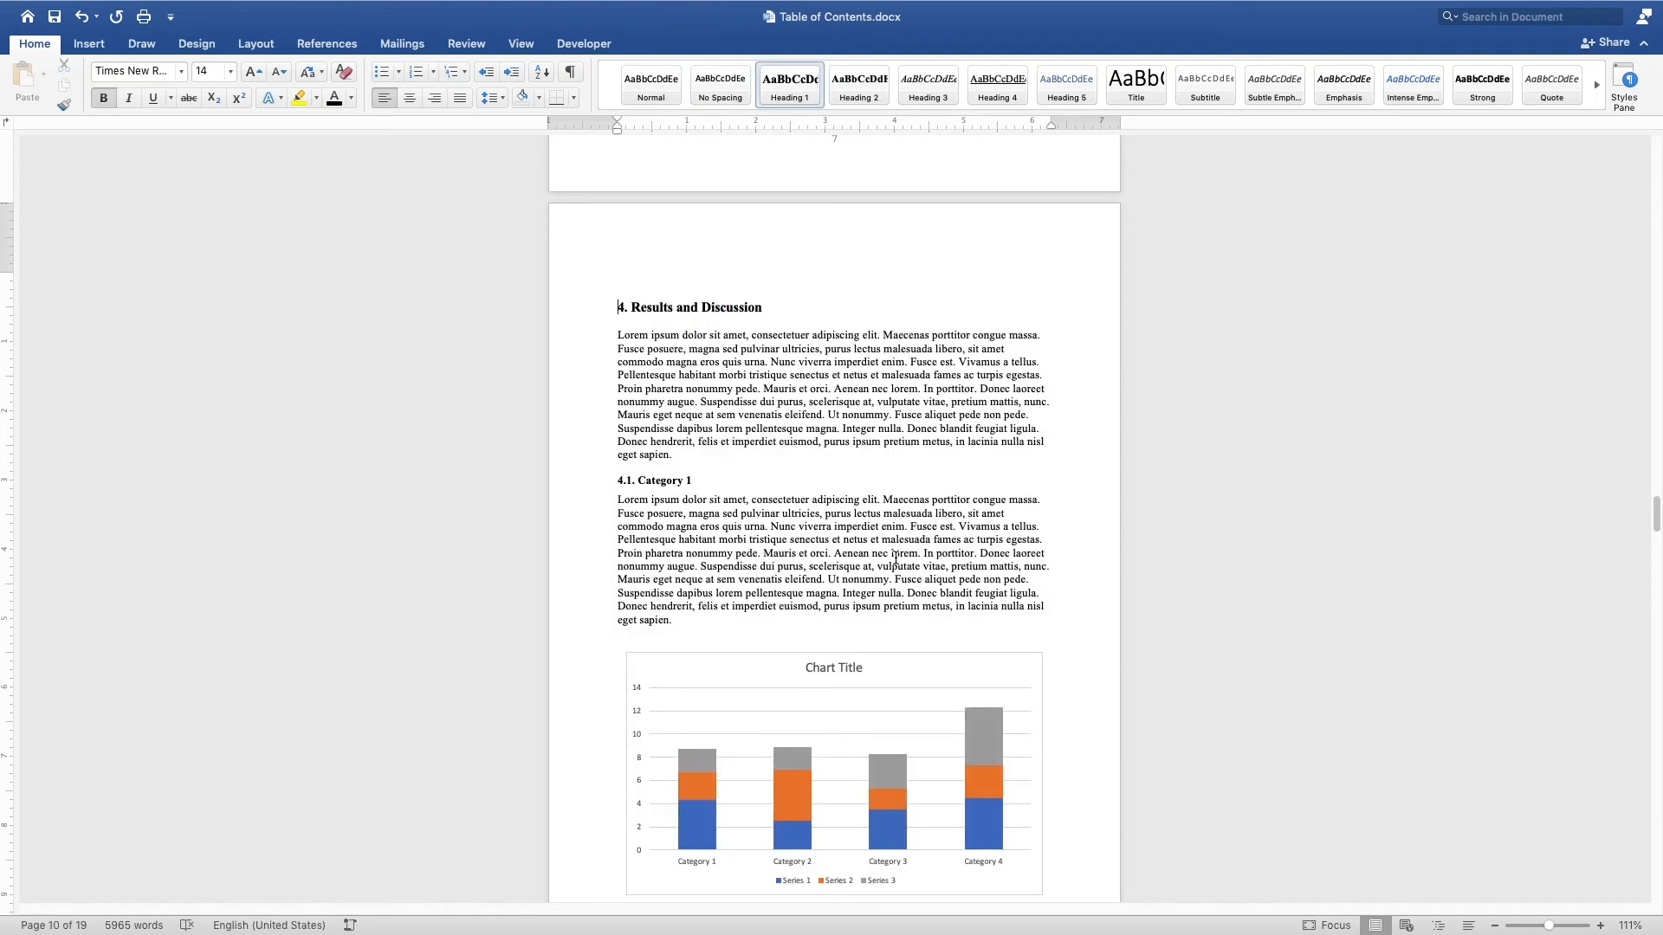
pyautogui.press('BackSpace')
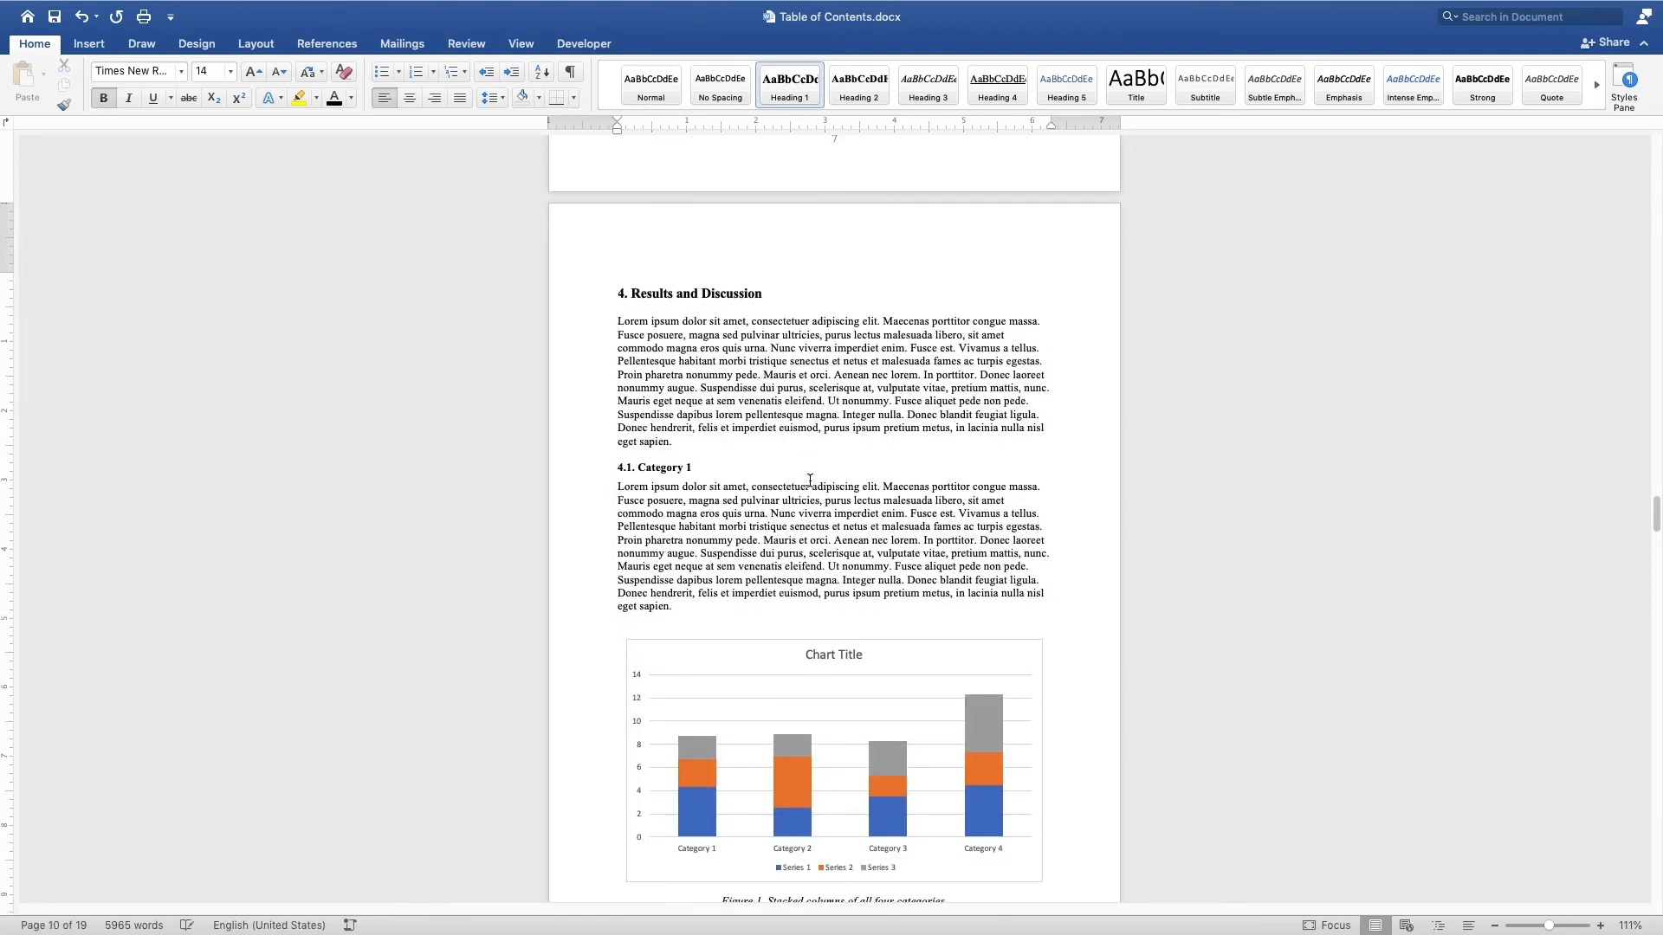
pyautogui.press('BackSpace')
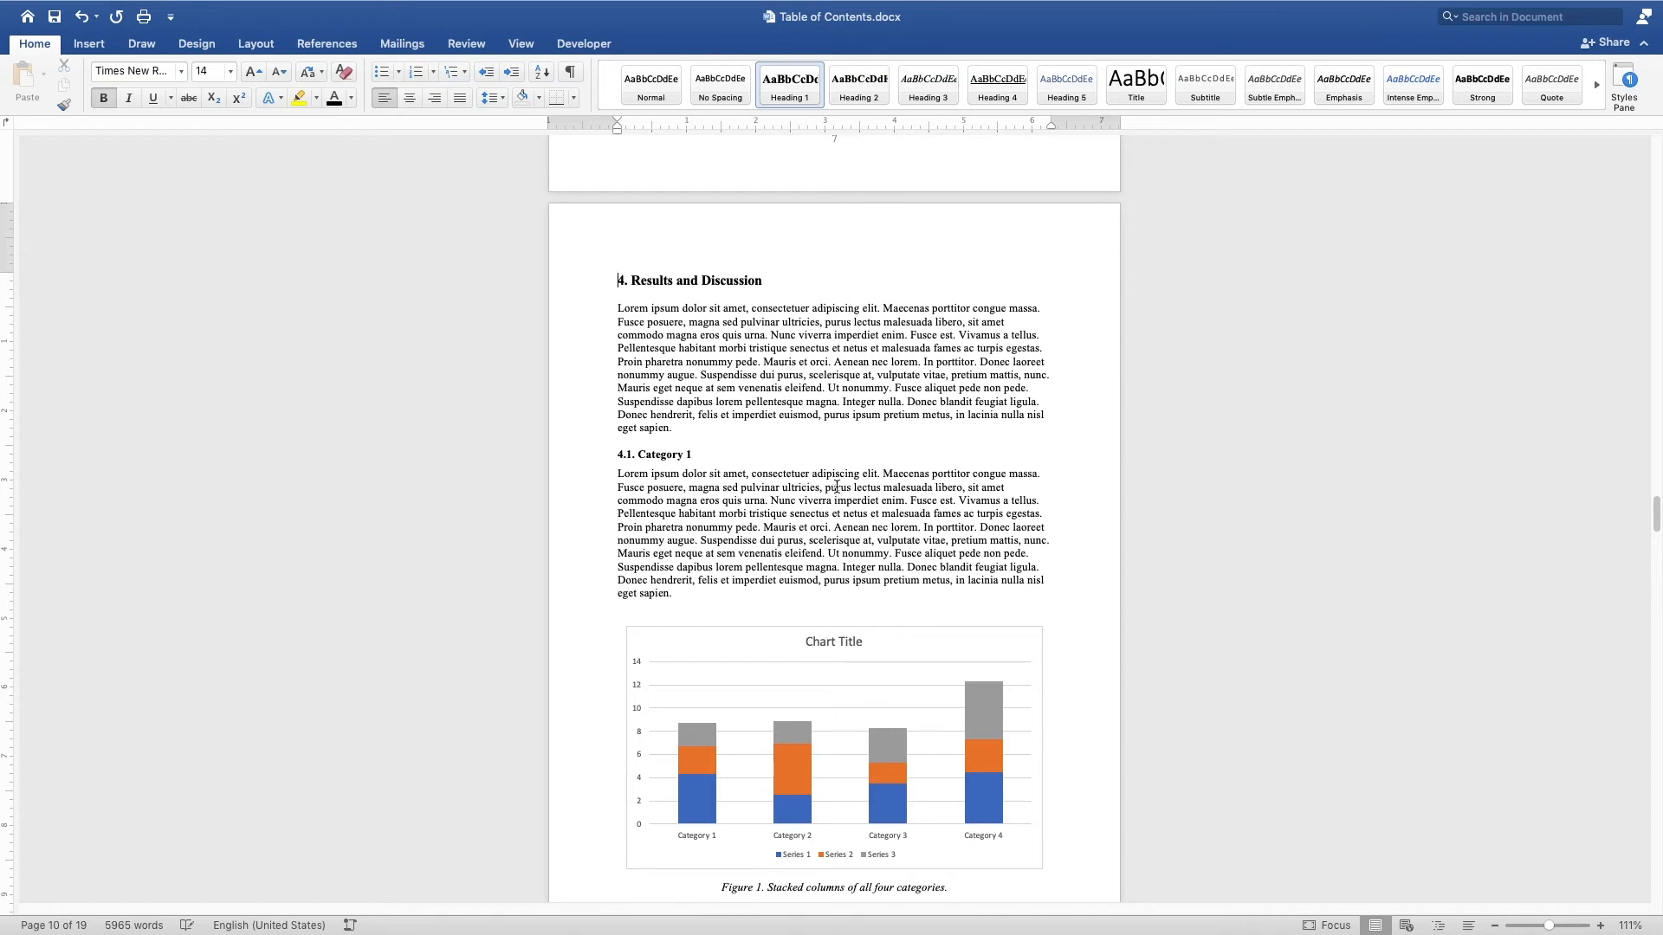
# Step: Check the page numbers around sections 3 and 4 against the table of contents
pyautogui.scroll(-5, 836, 488)
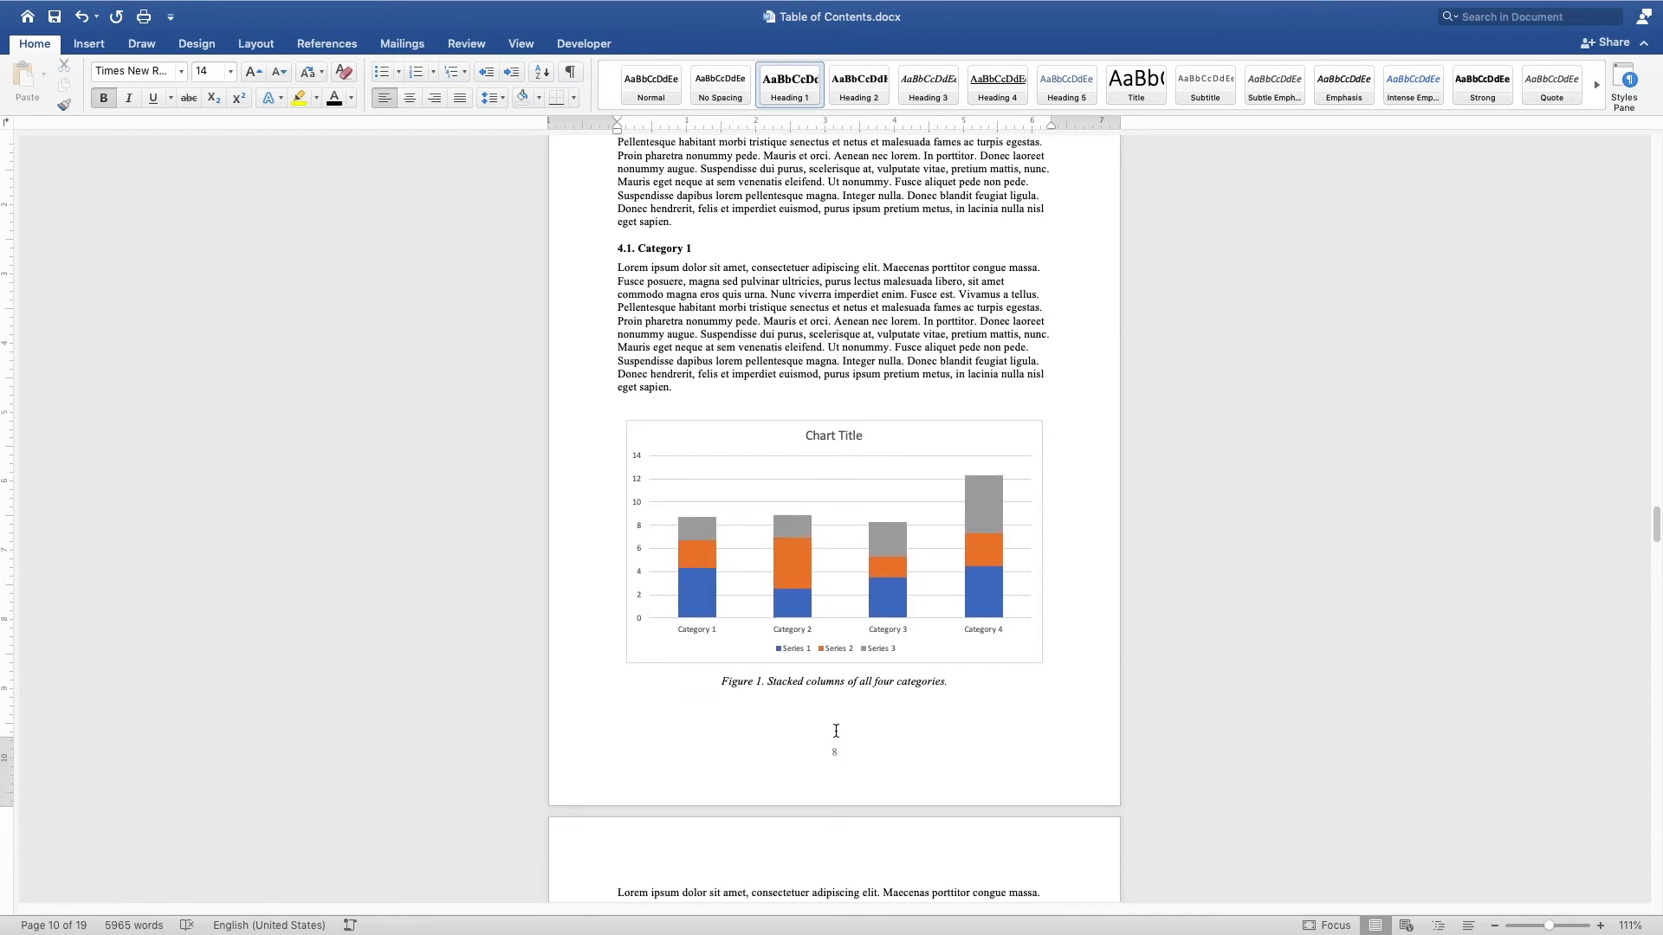
pyautogui.scroll(12, 813, 527)
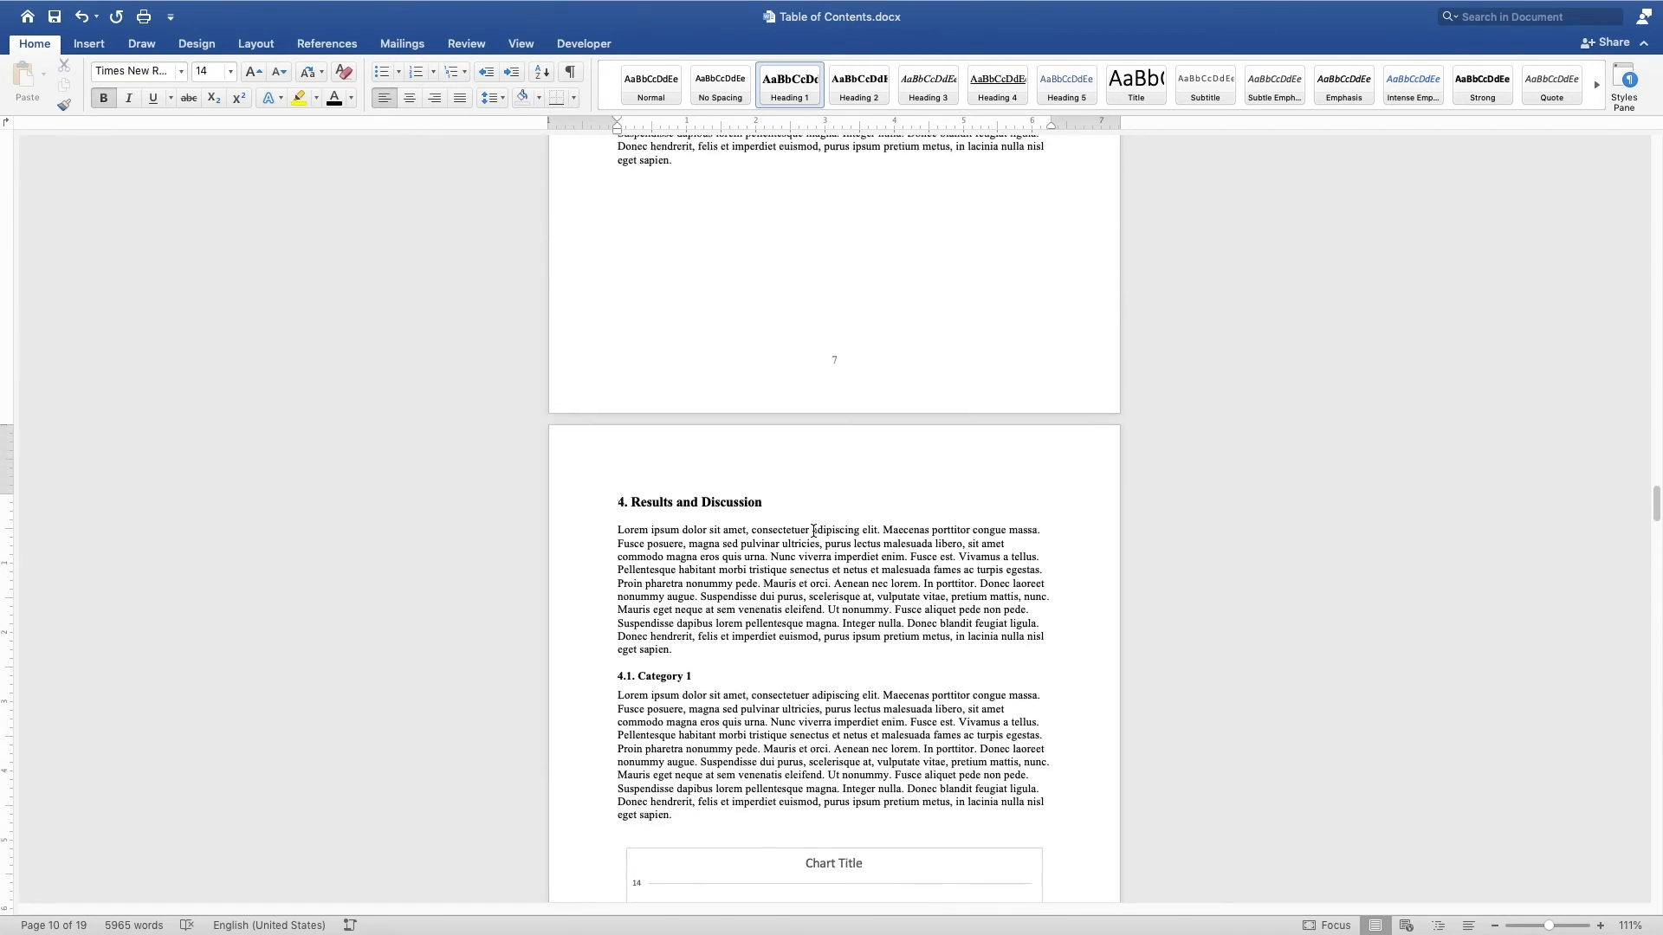
pyautogui.scroll(10, 814, 532)
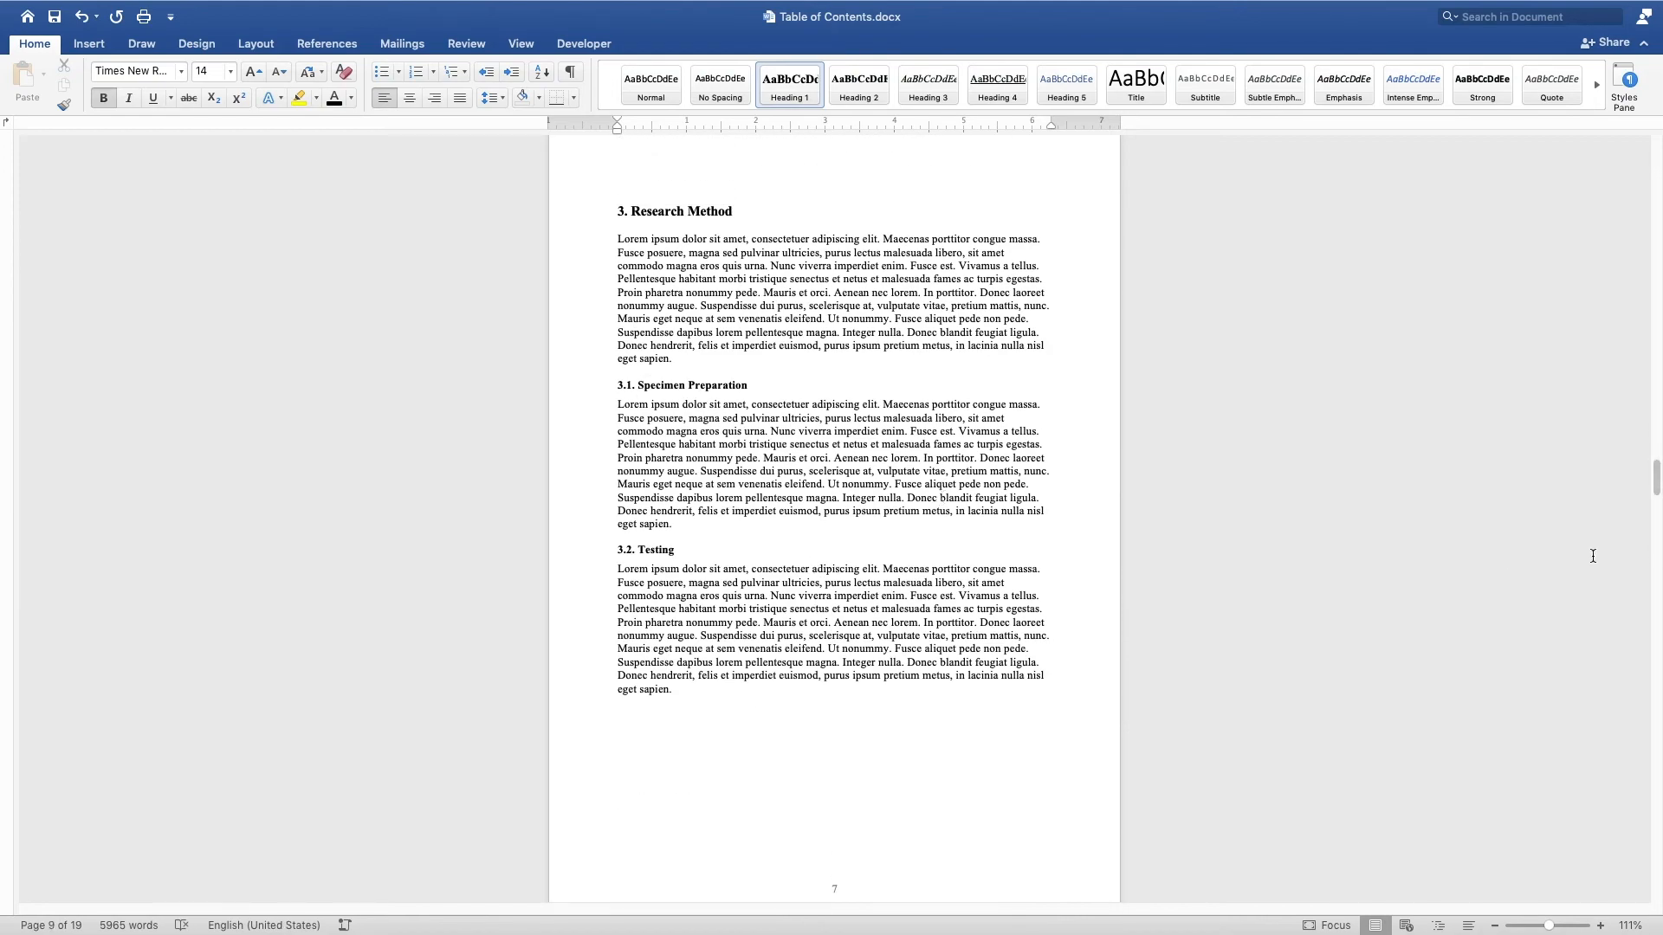
pyautogui.moveTo(1656, 478); pyautogui.dragTo(1603, 197)
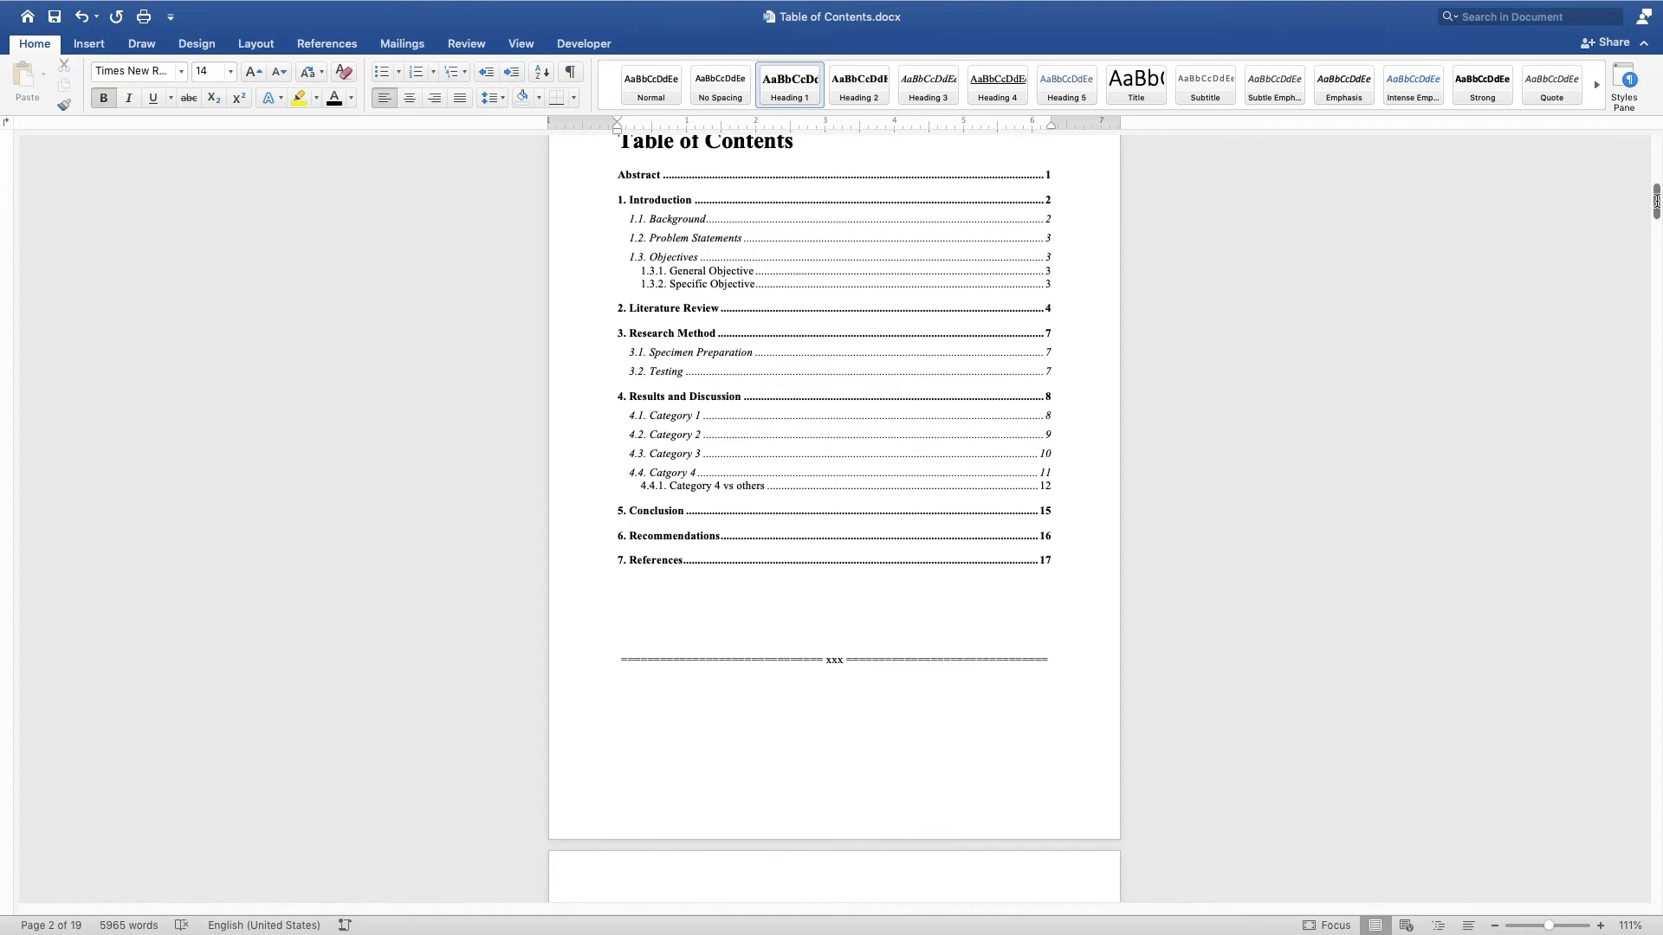
# Step: Add a new page after the references with the heading text "8. Appendix" and a placeholder paragraph generated by =lorem(1,10)
pyautogui.moveTo(1656, 197); pyautogui.dragTo(1656, 788)
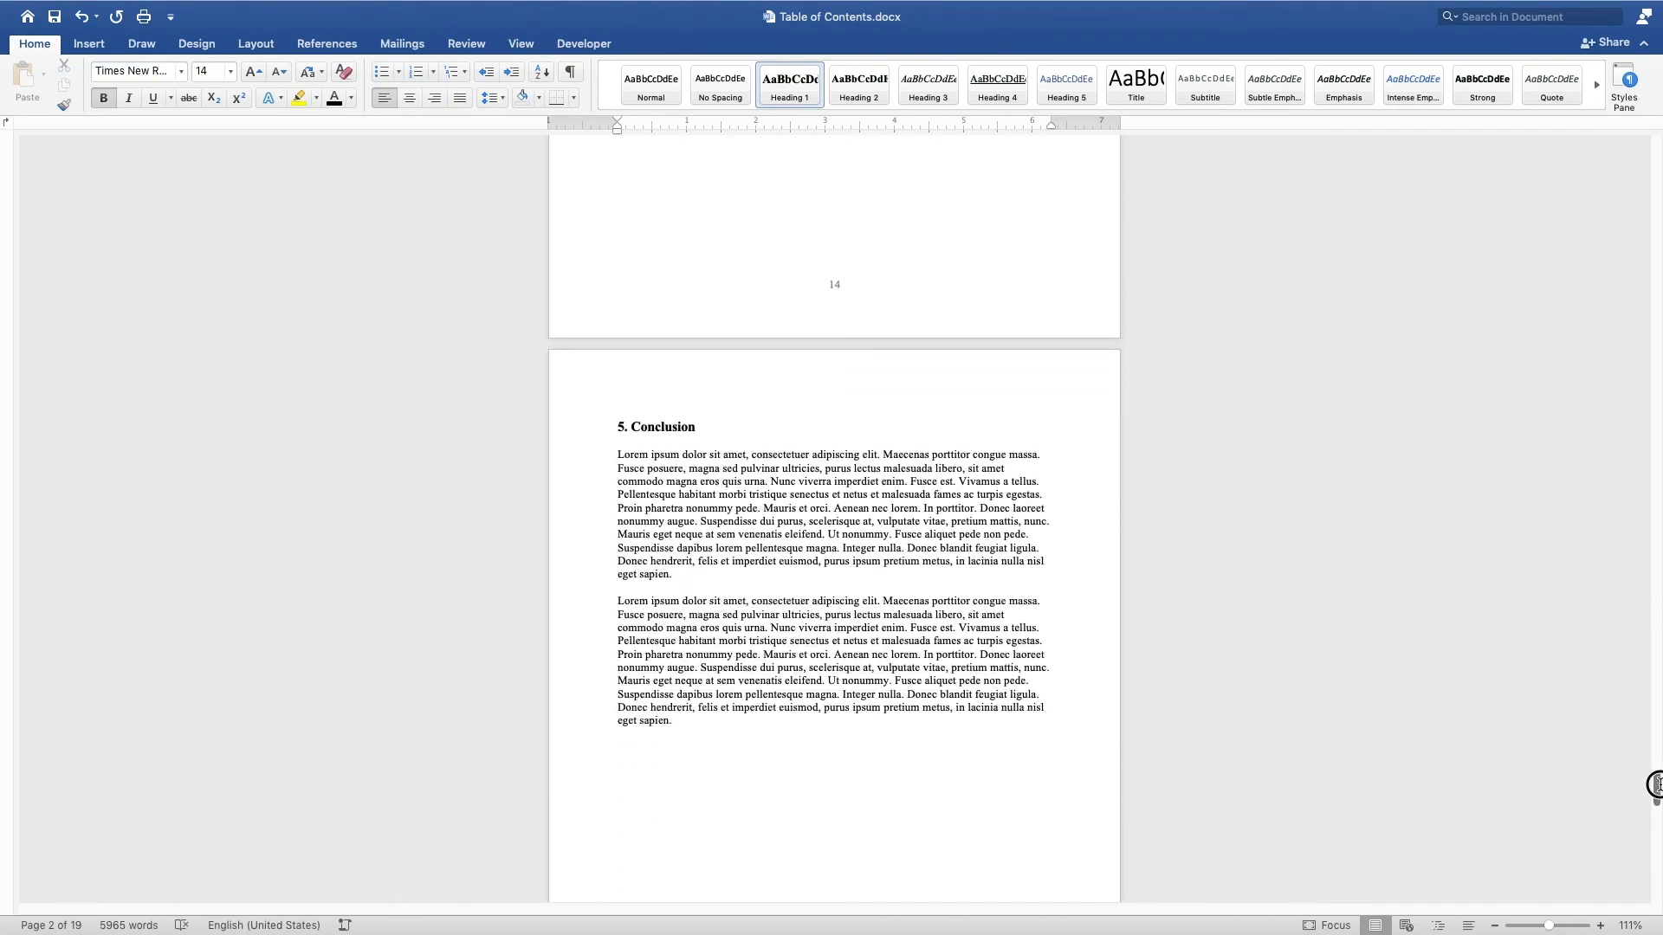
pyautogui.scroll(-20, 752, 502)
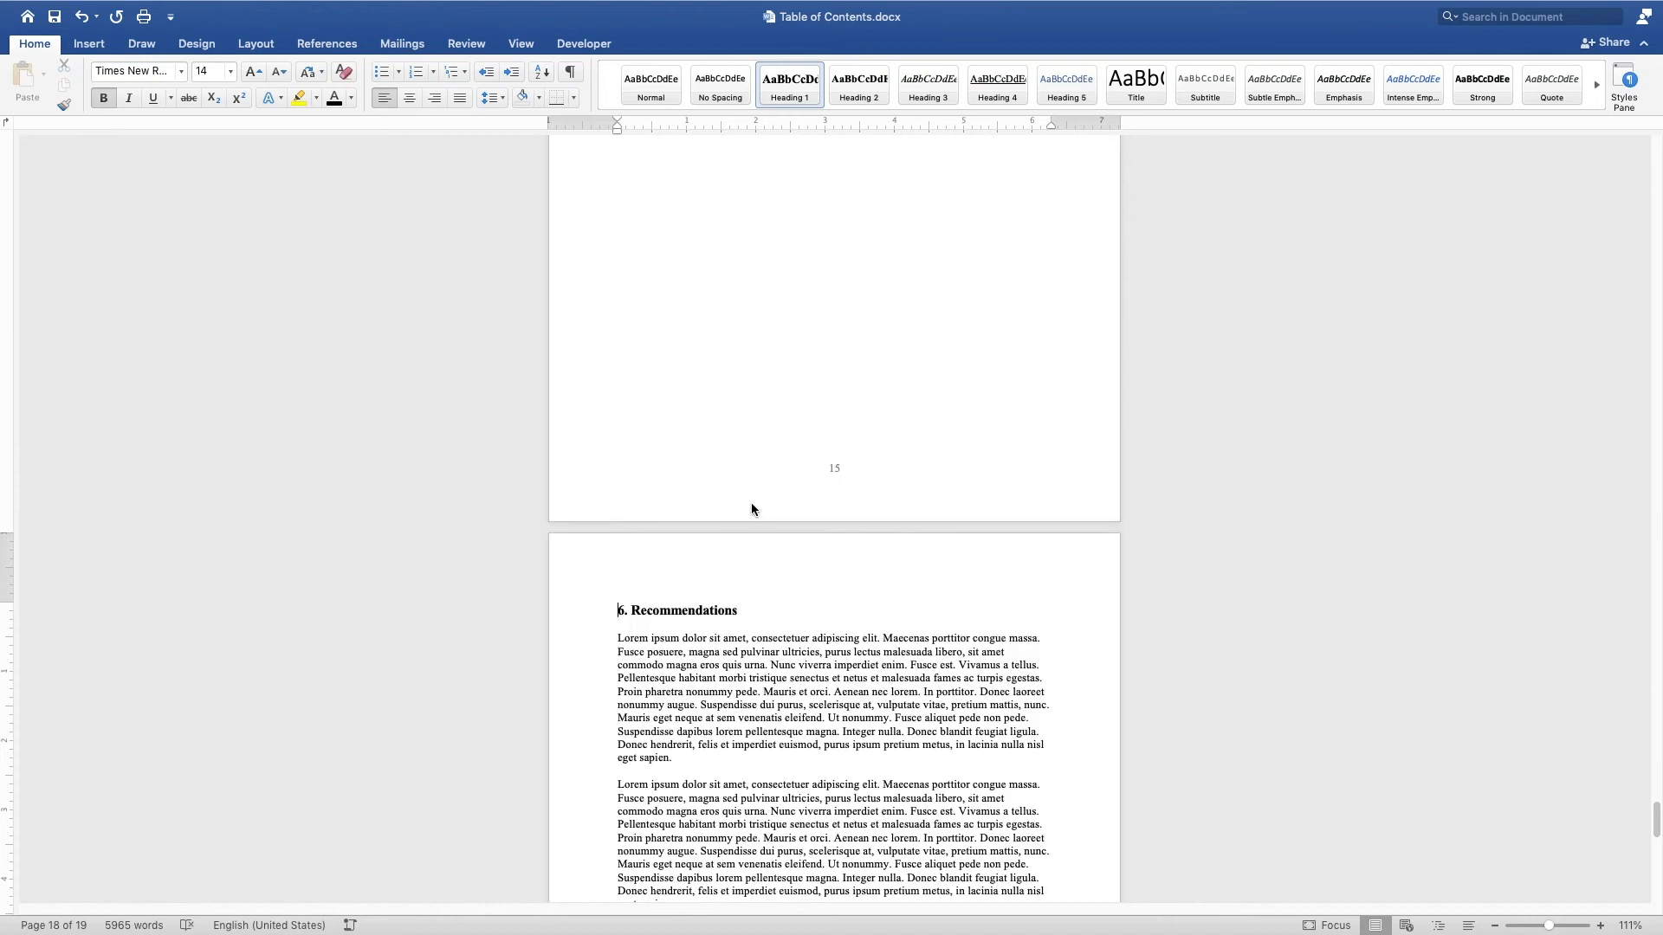
pyautogui.scroll(-8, 763, 492)
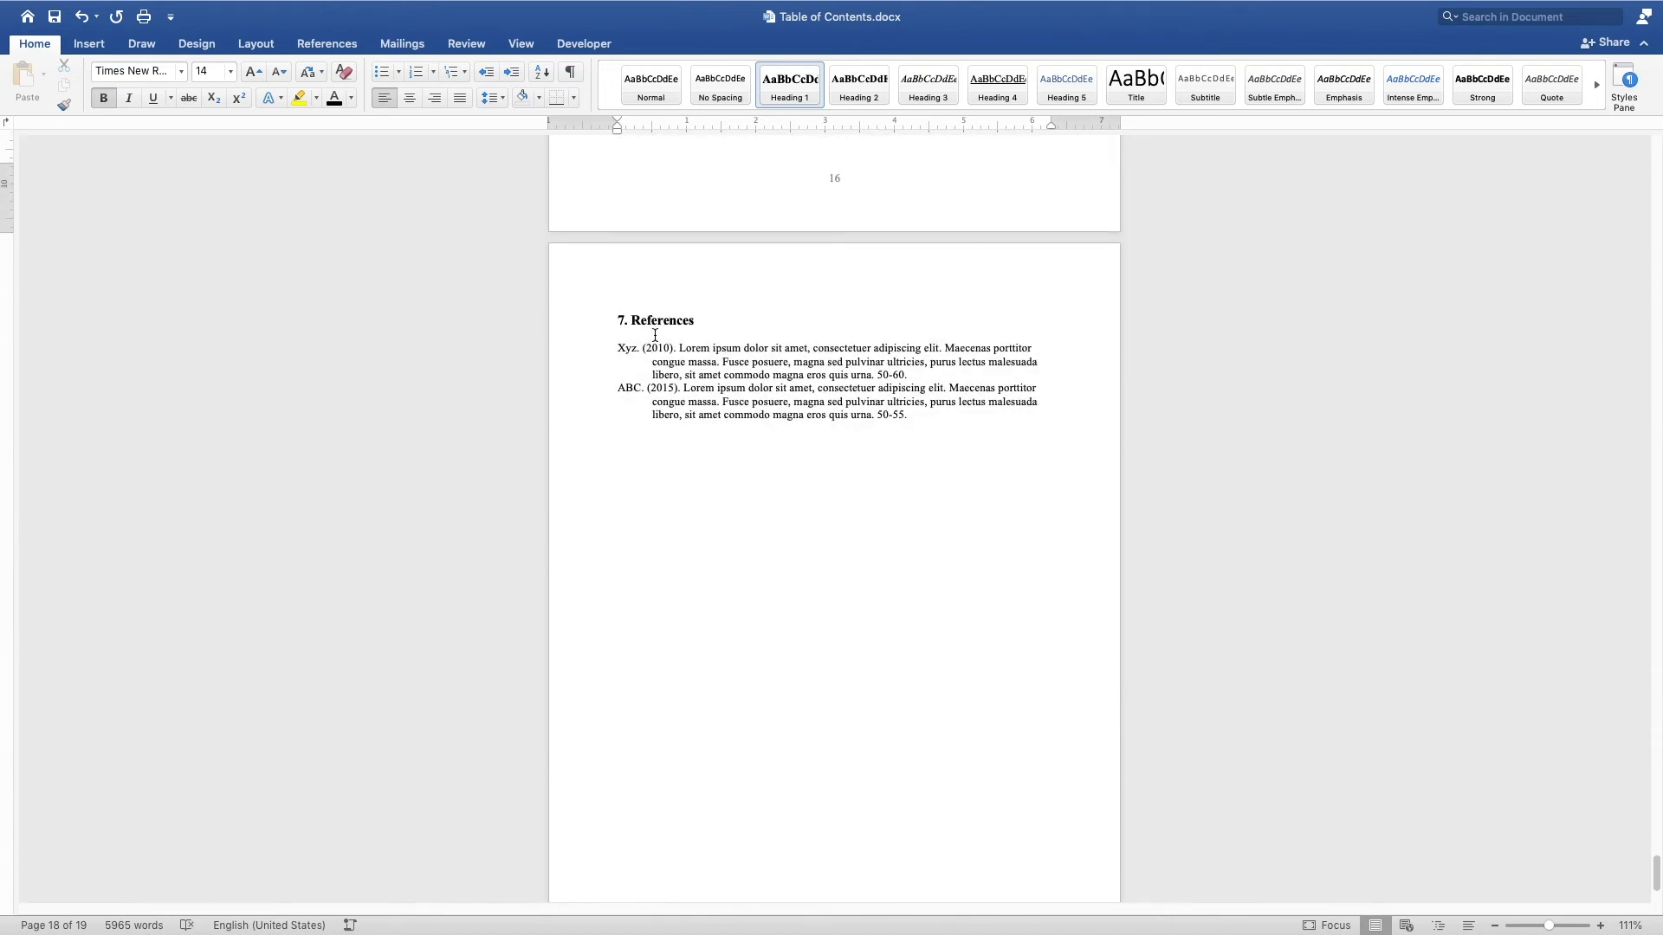
pyautogui.click(779, 455)
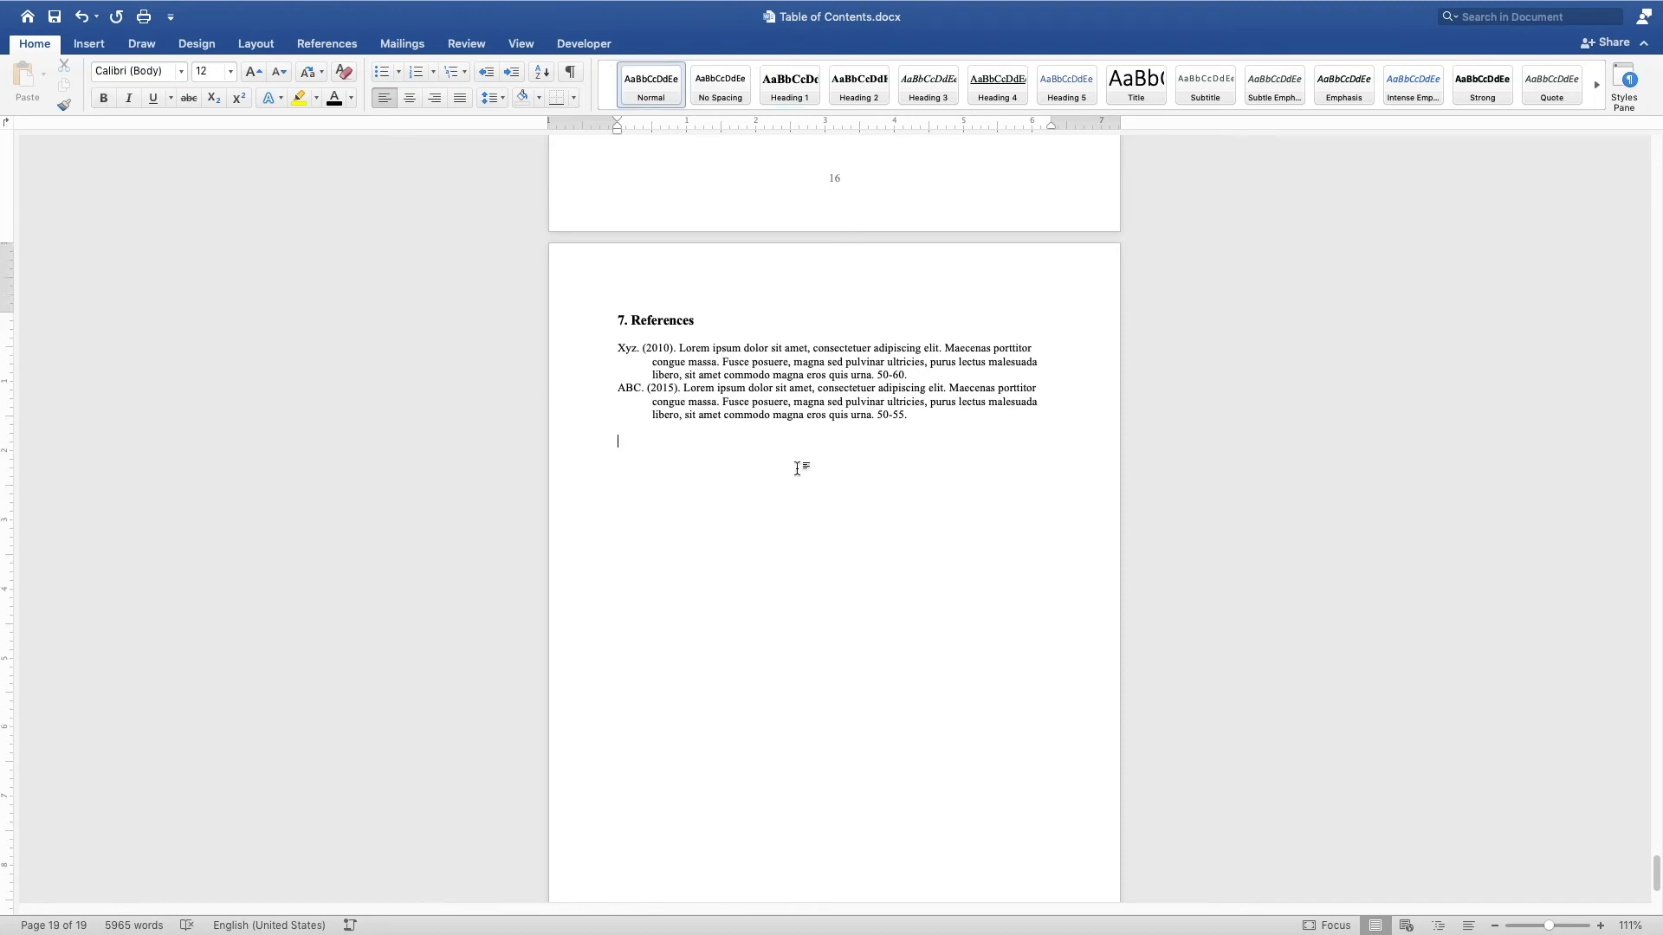
pyautogui.press('super+Return')
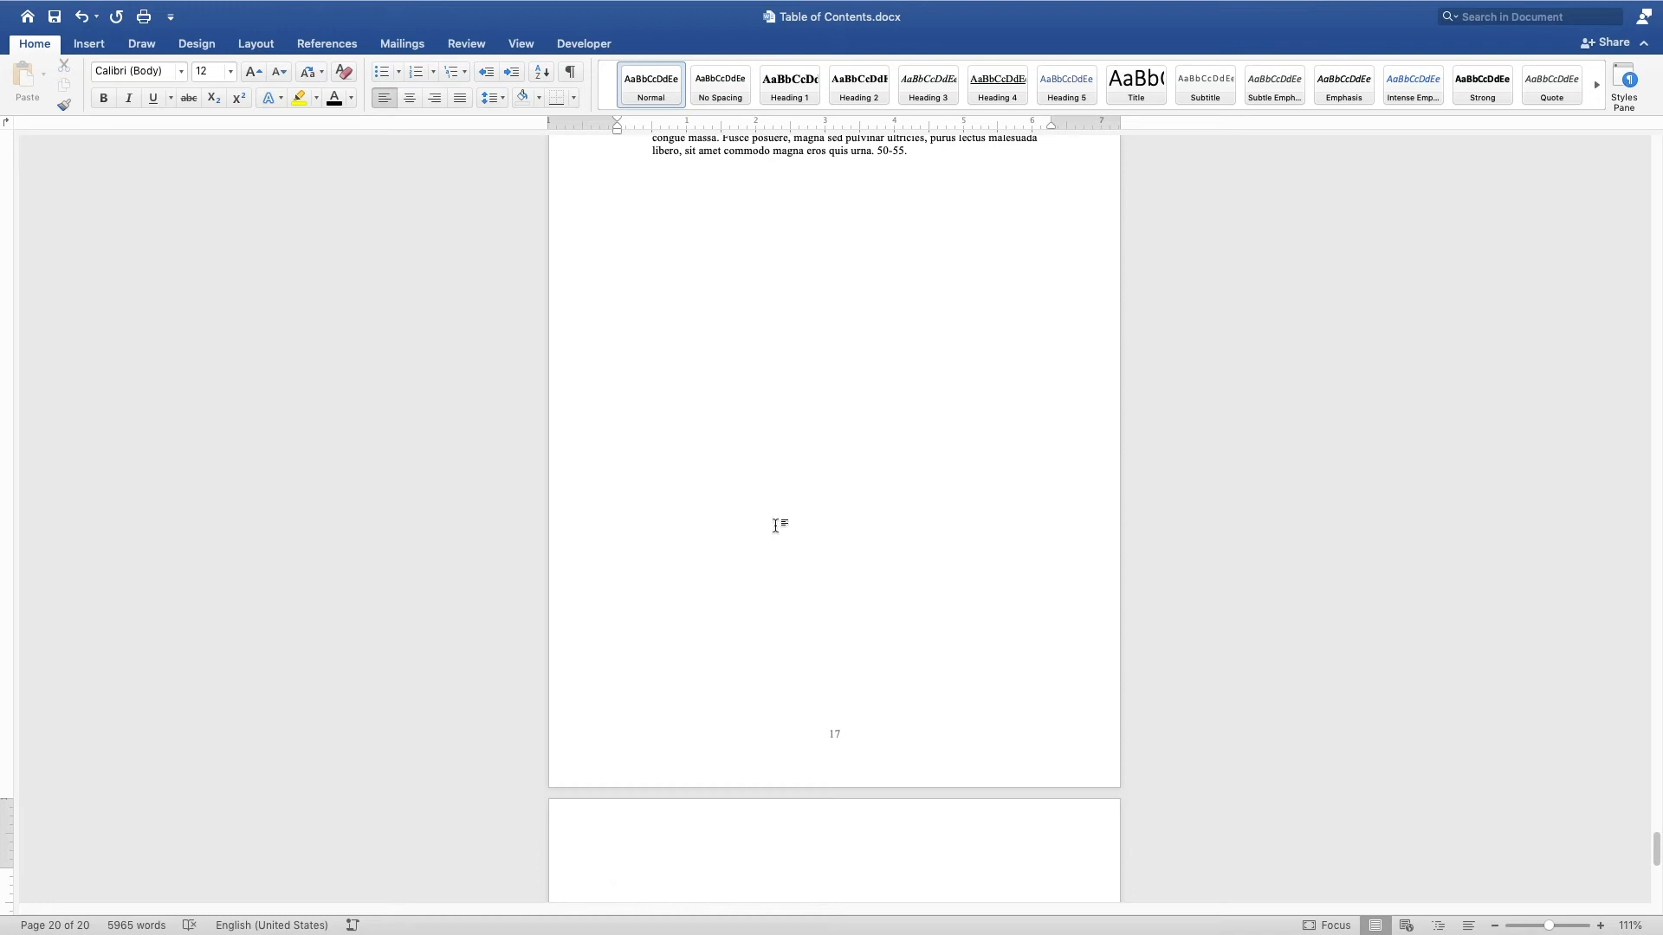
pyautogui.scroll(-4, 779, 520)
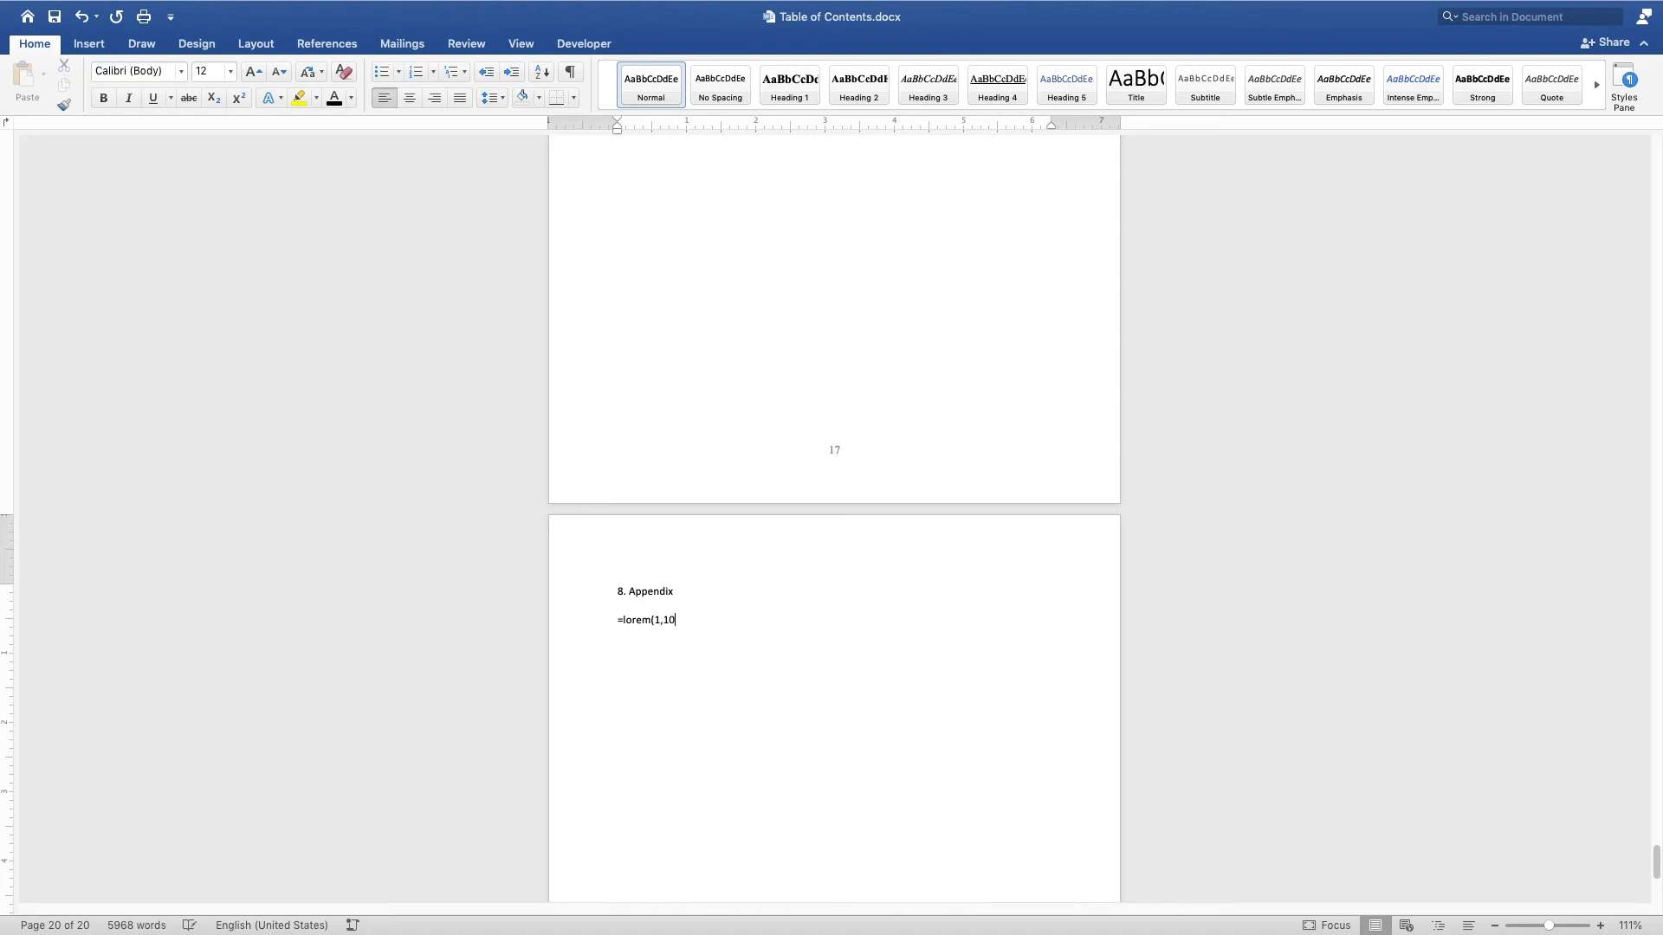
pyautogui.press('Return')
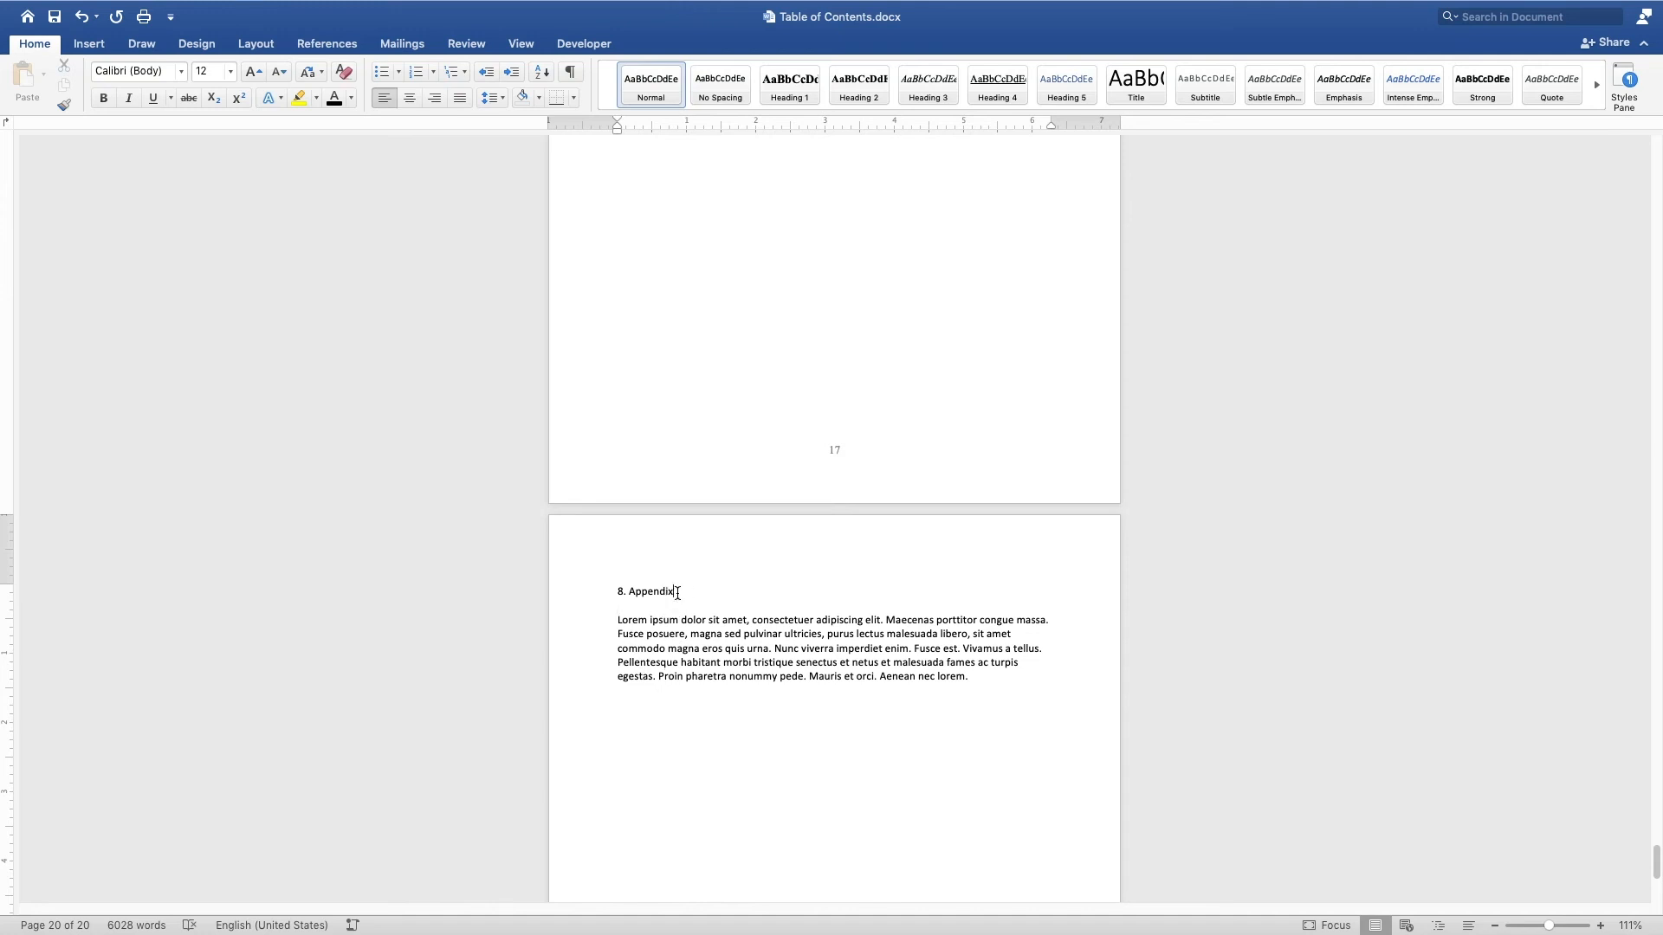
# Step: Apply the Heading 1 style to "8. Appendix" and remove the blank line below it
pyautogui.tripleClick(615, 591)
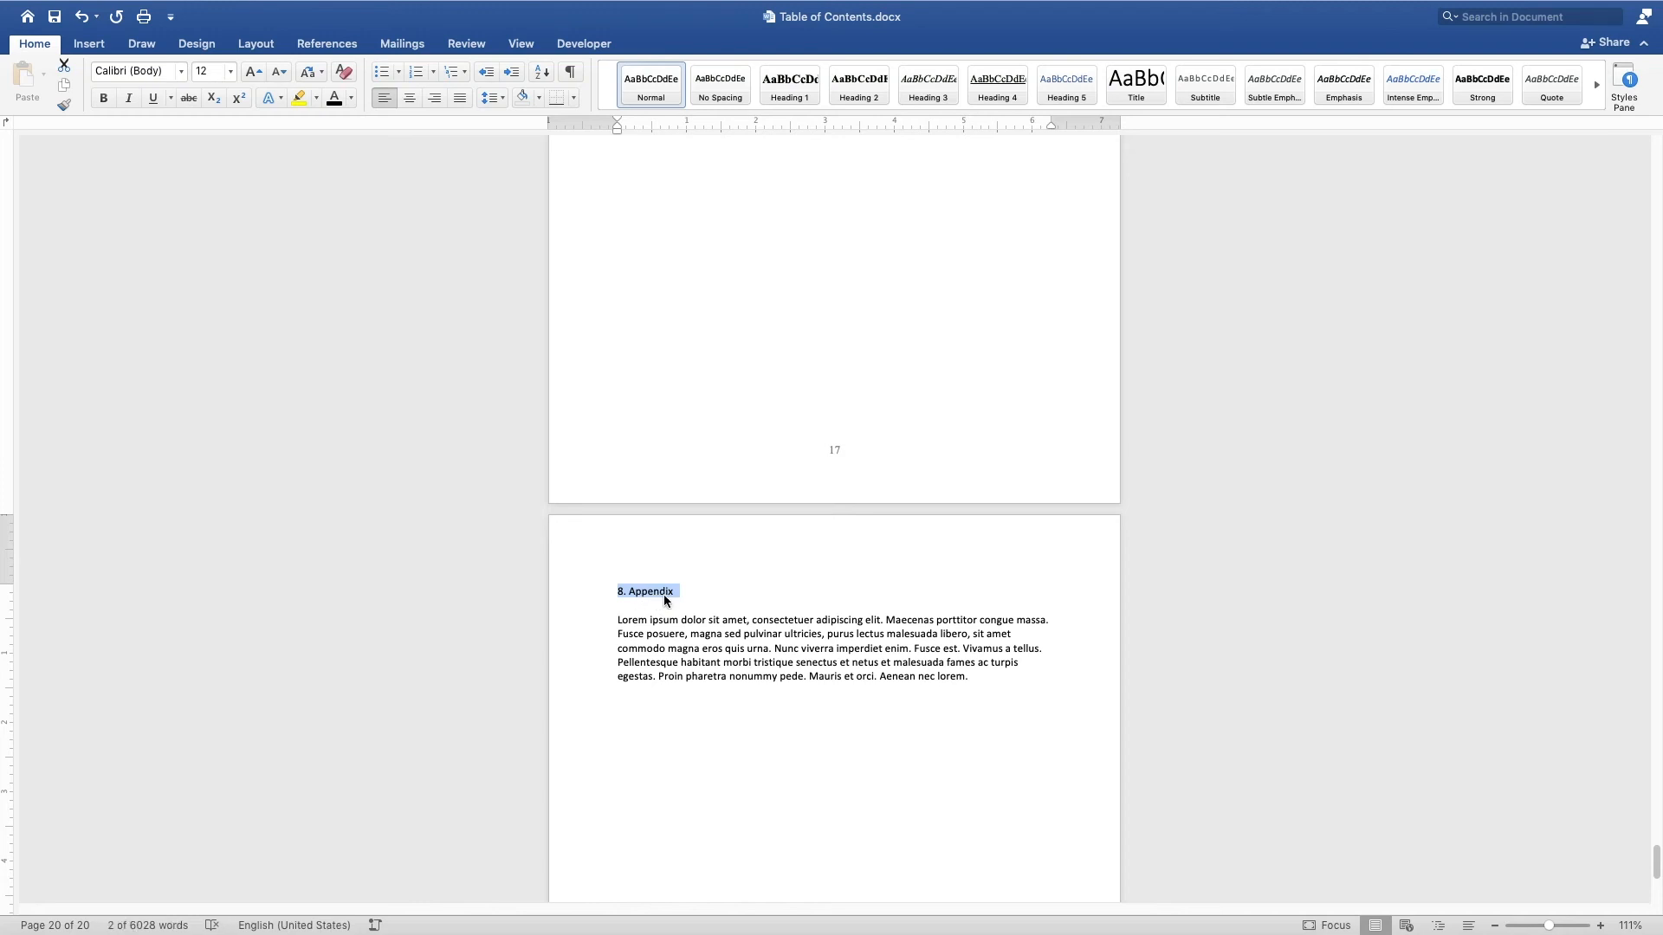
pyautogui.click(789, 84)
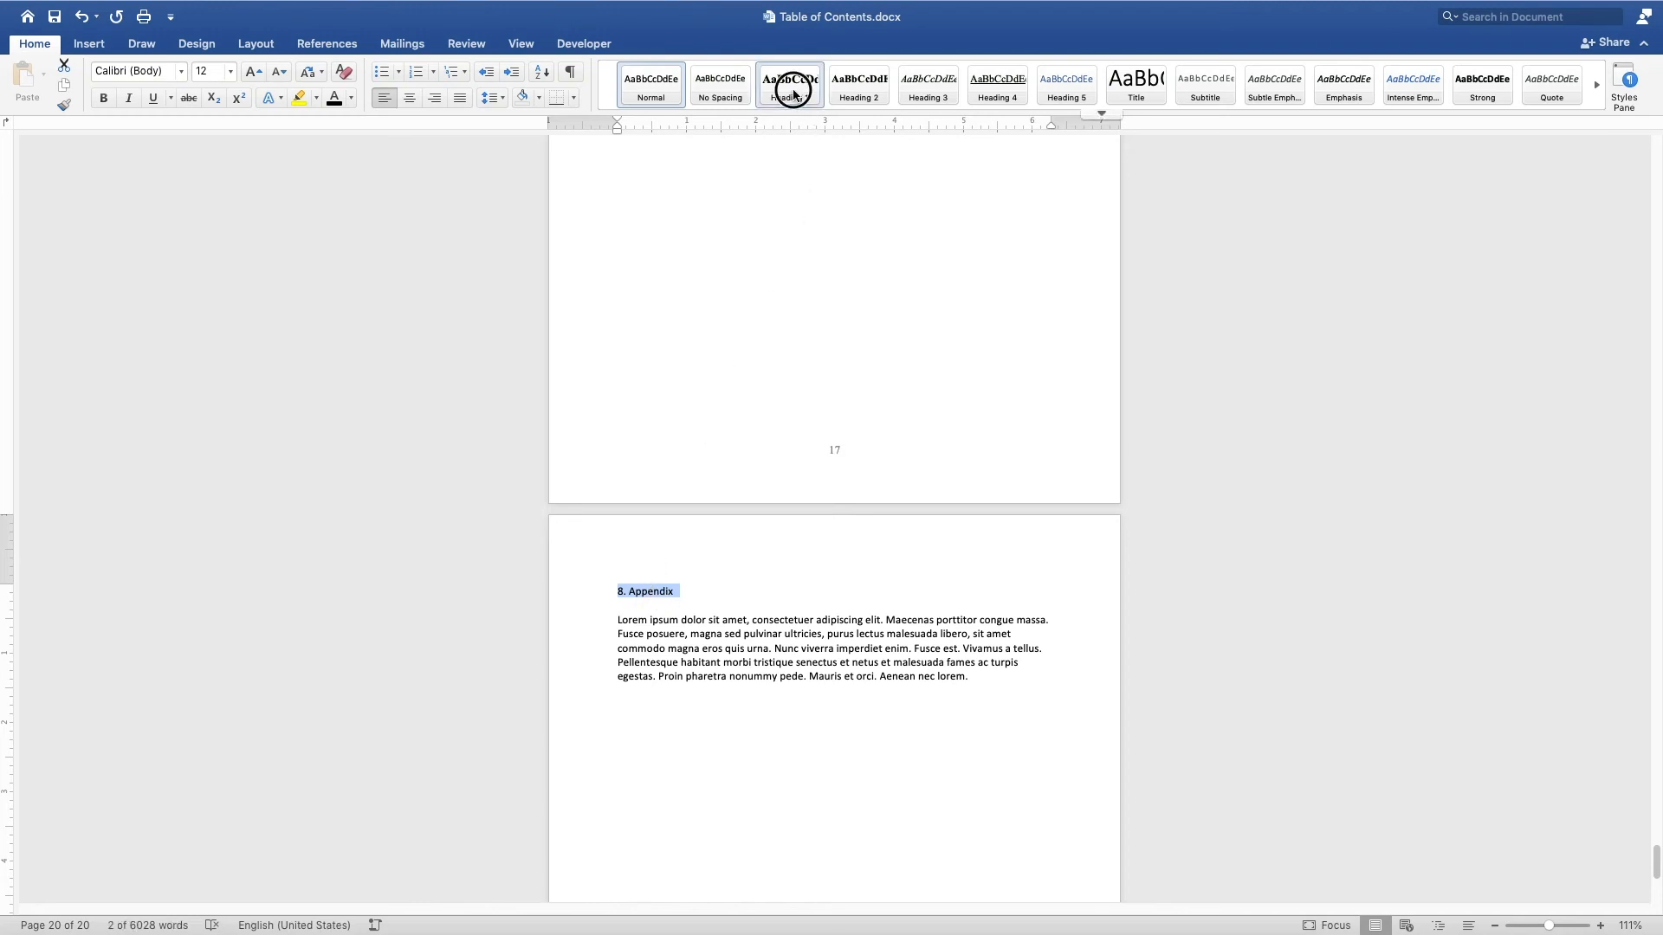
pyautogui.click(715, 620)
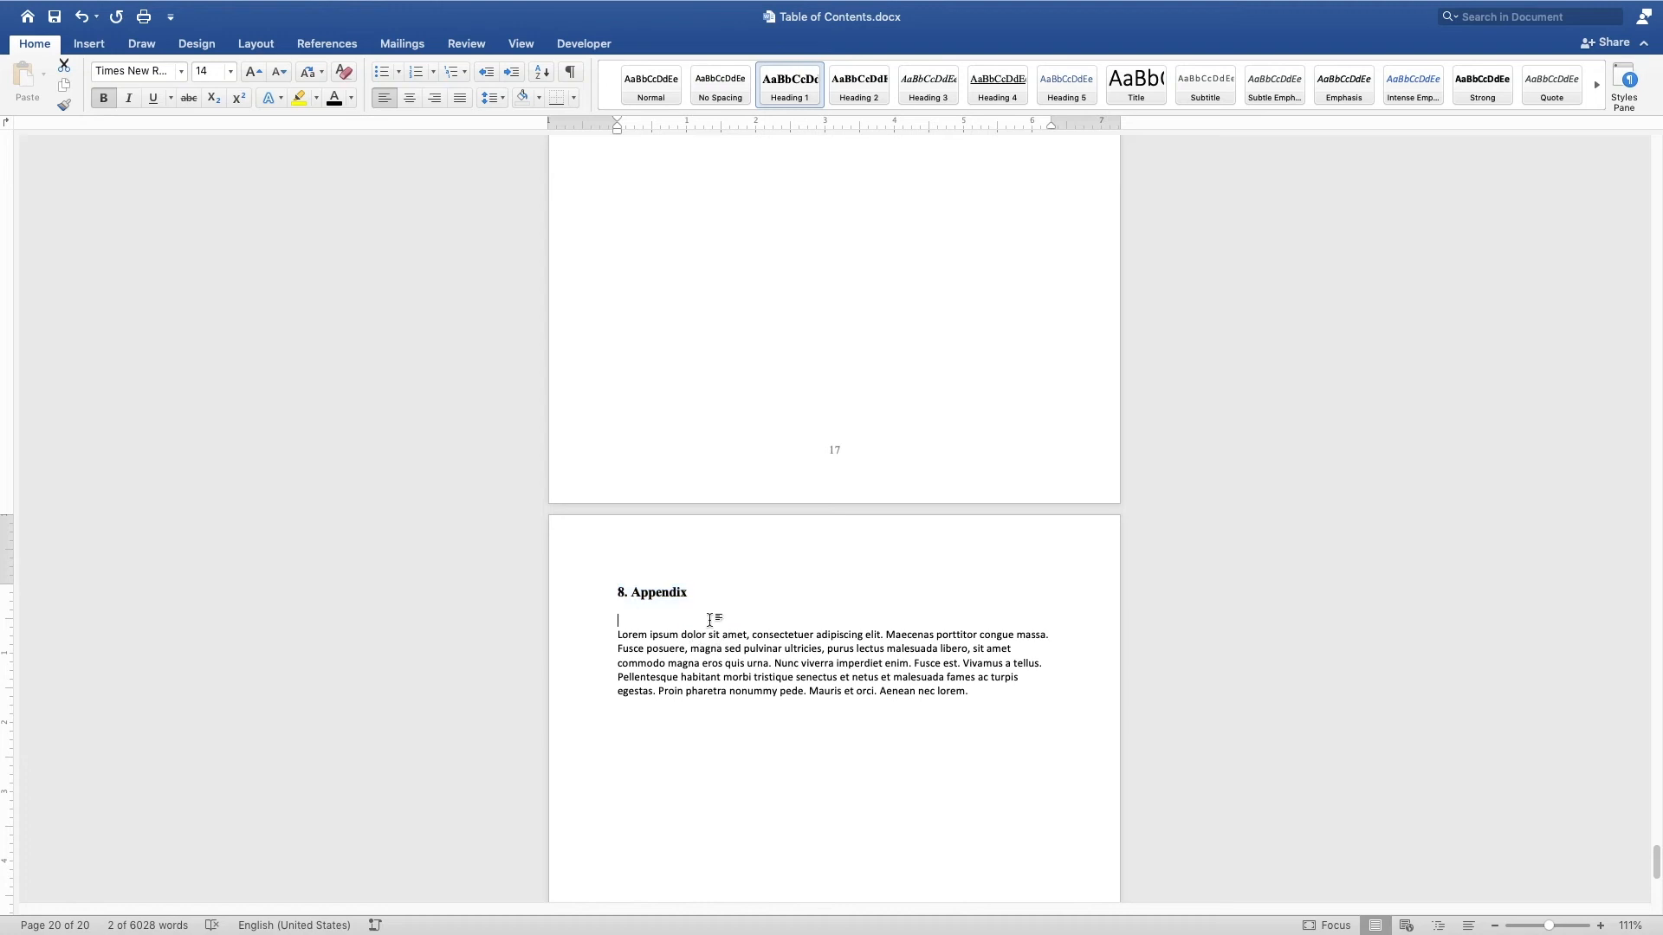
pyautogui.press('Delete')
# Step: Update the entire table of contents on the second page to include the new appendix section
pyautogui.scroll(4, 1168, 489)
pyautogui.scroll(4, 1117, 481)
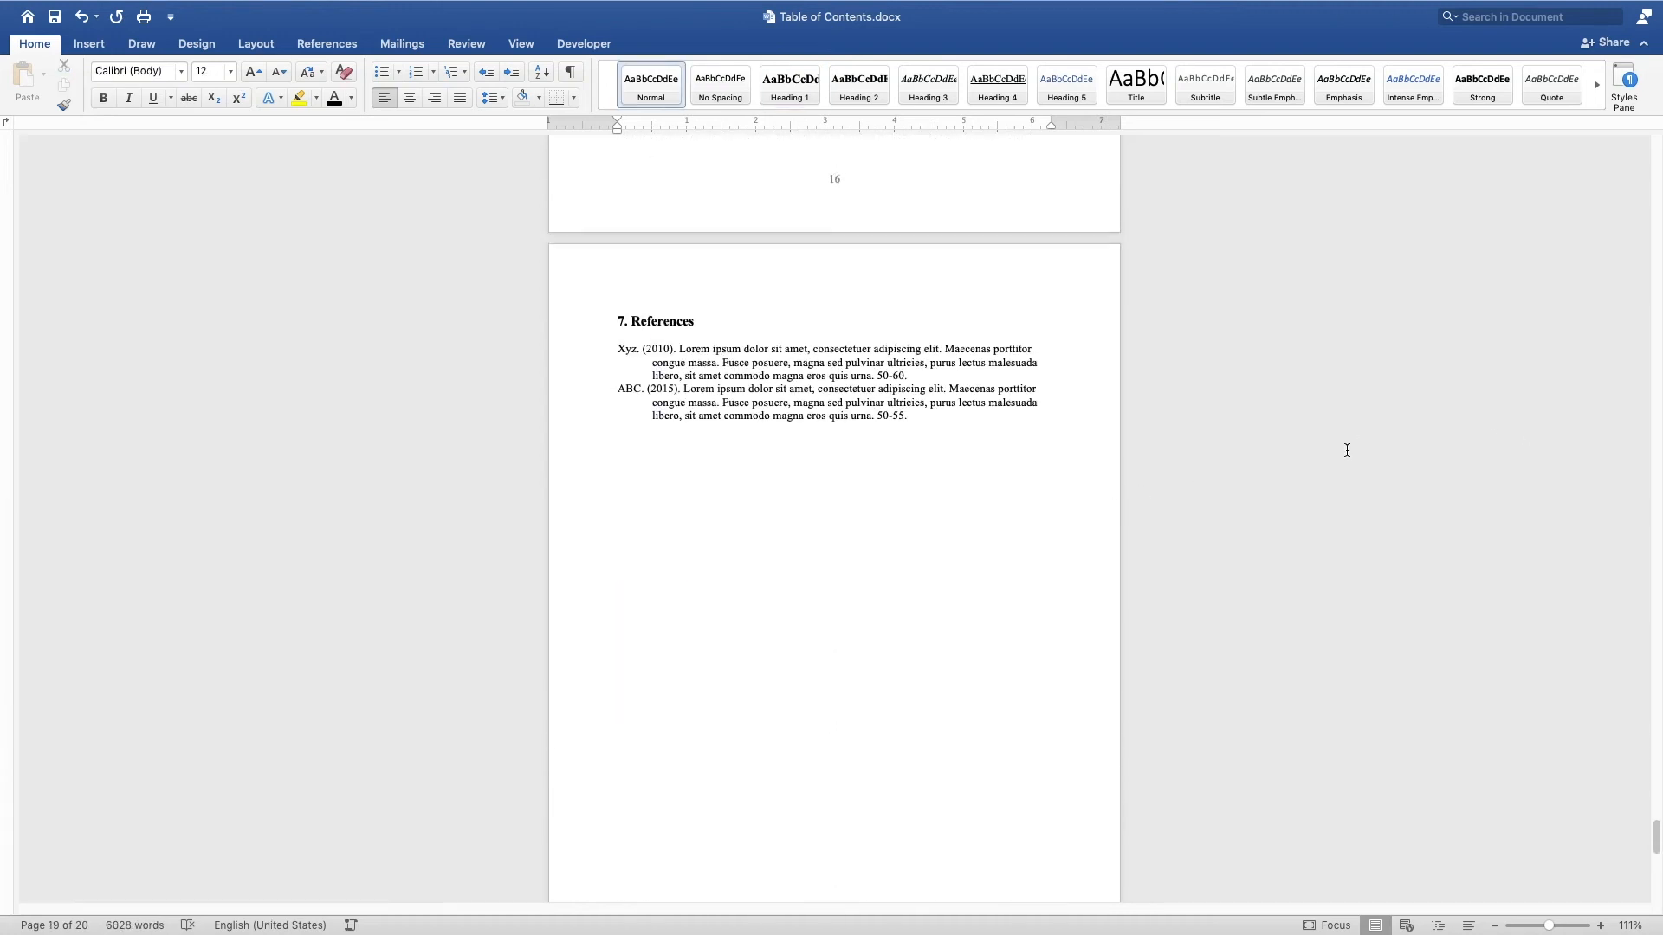
pyautogui.moveTo(1655, 836); pyautogui.dragTo(1651, 190)
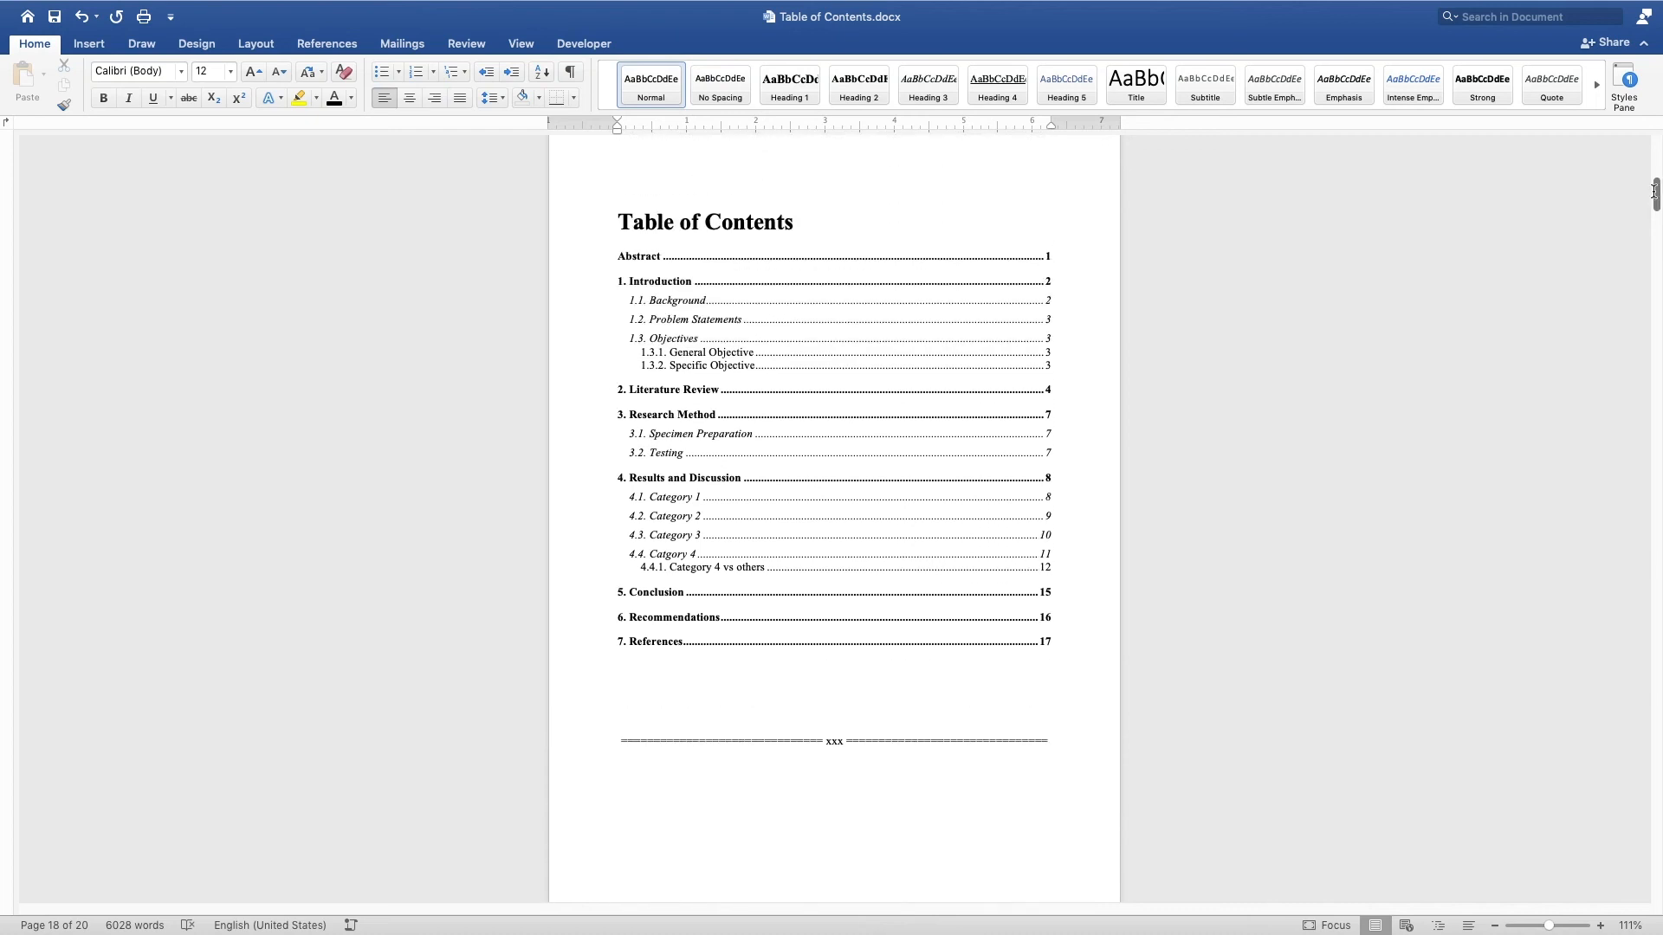
pyautogui.rightClick(865, 308)
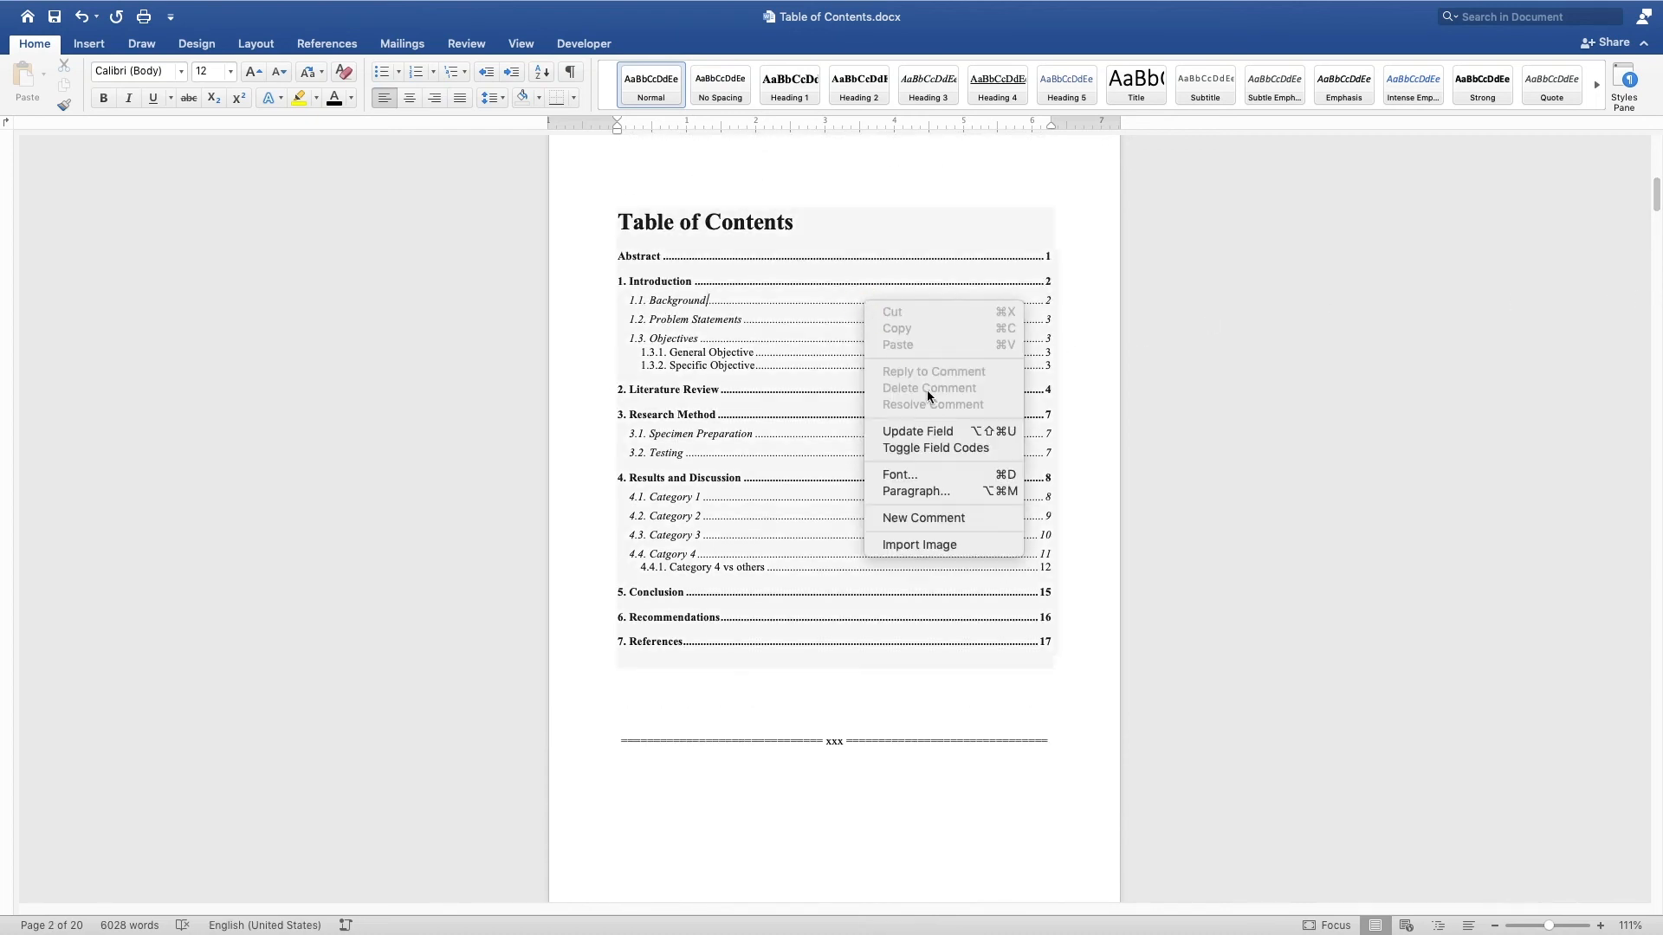
pyautogui.click(948, 436)
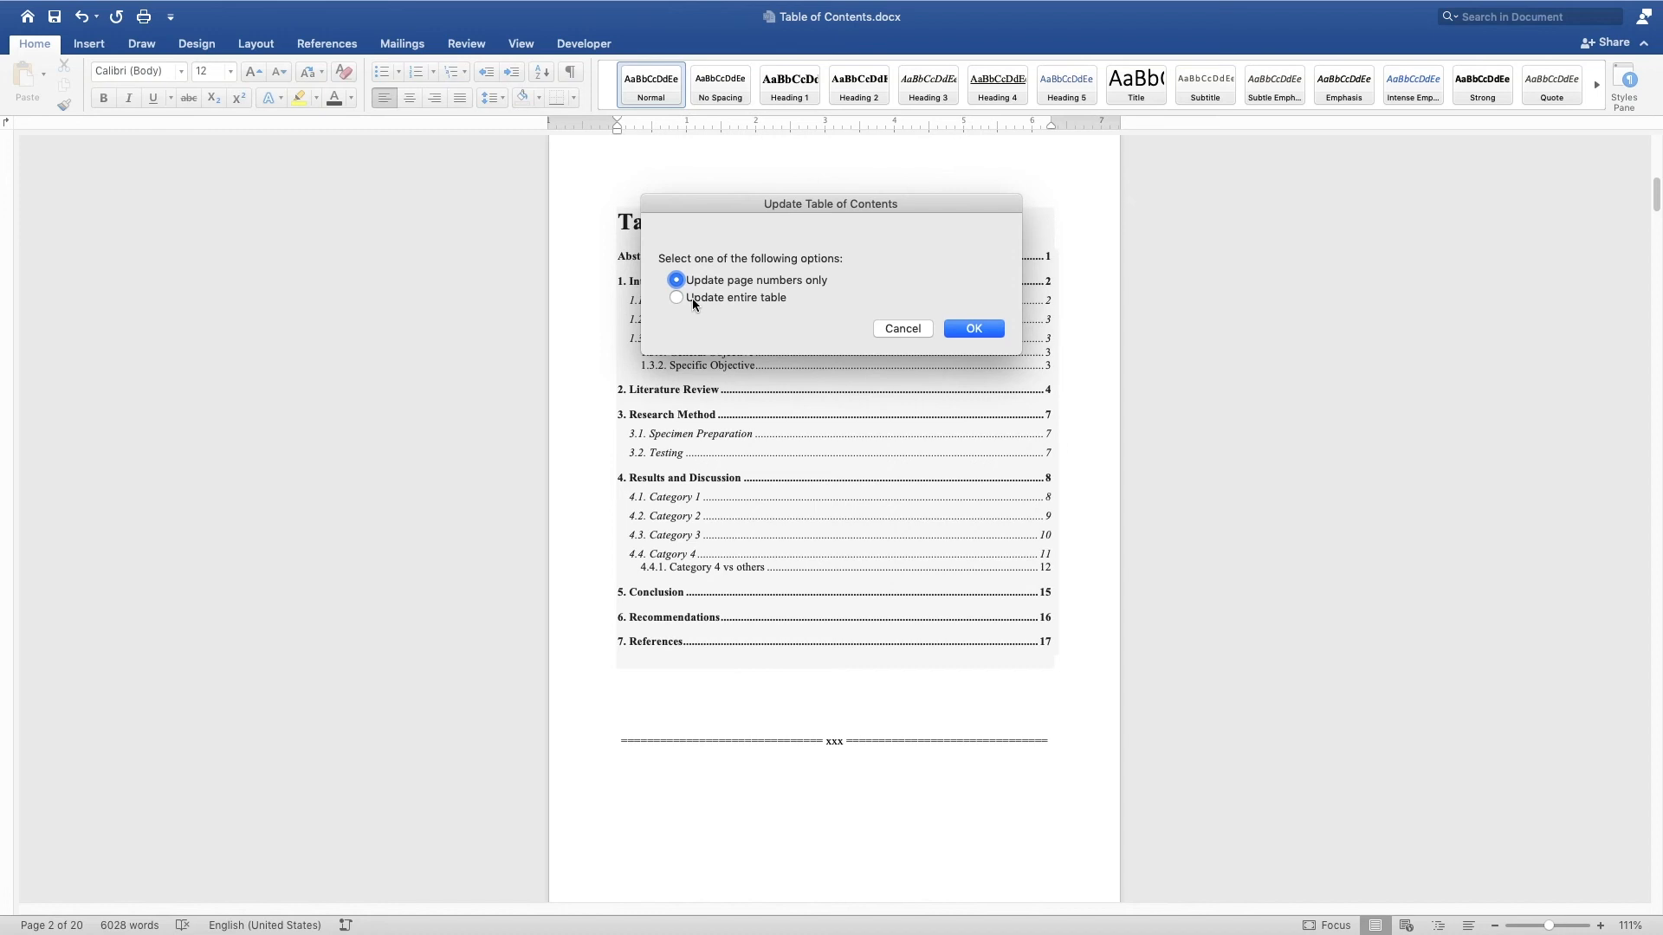
pyautogui.click(688, 296)
pyautogui.click(973, 331)
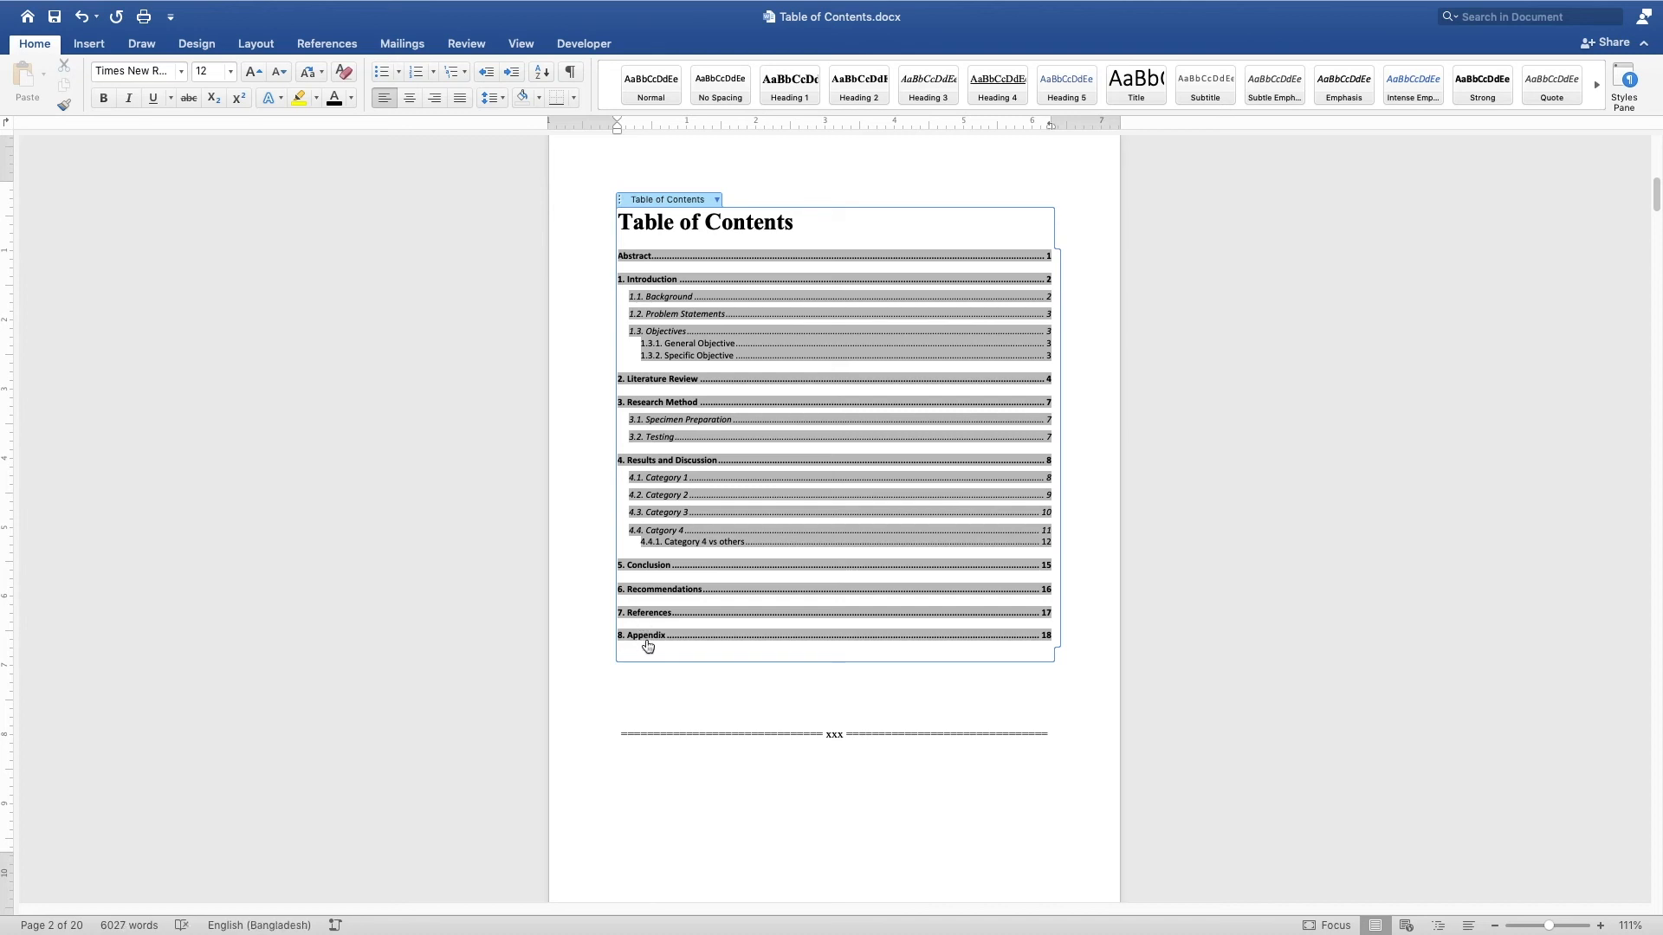
# Step: Set all entries below the table of contents title to Times New Roman, size 12
pyautogui.moveTo(742, 655); pyautogui.dragTo(617, 260)
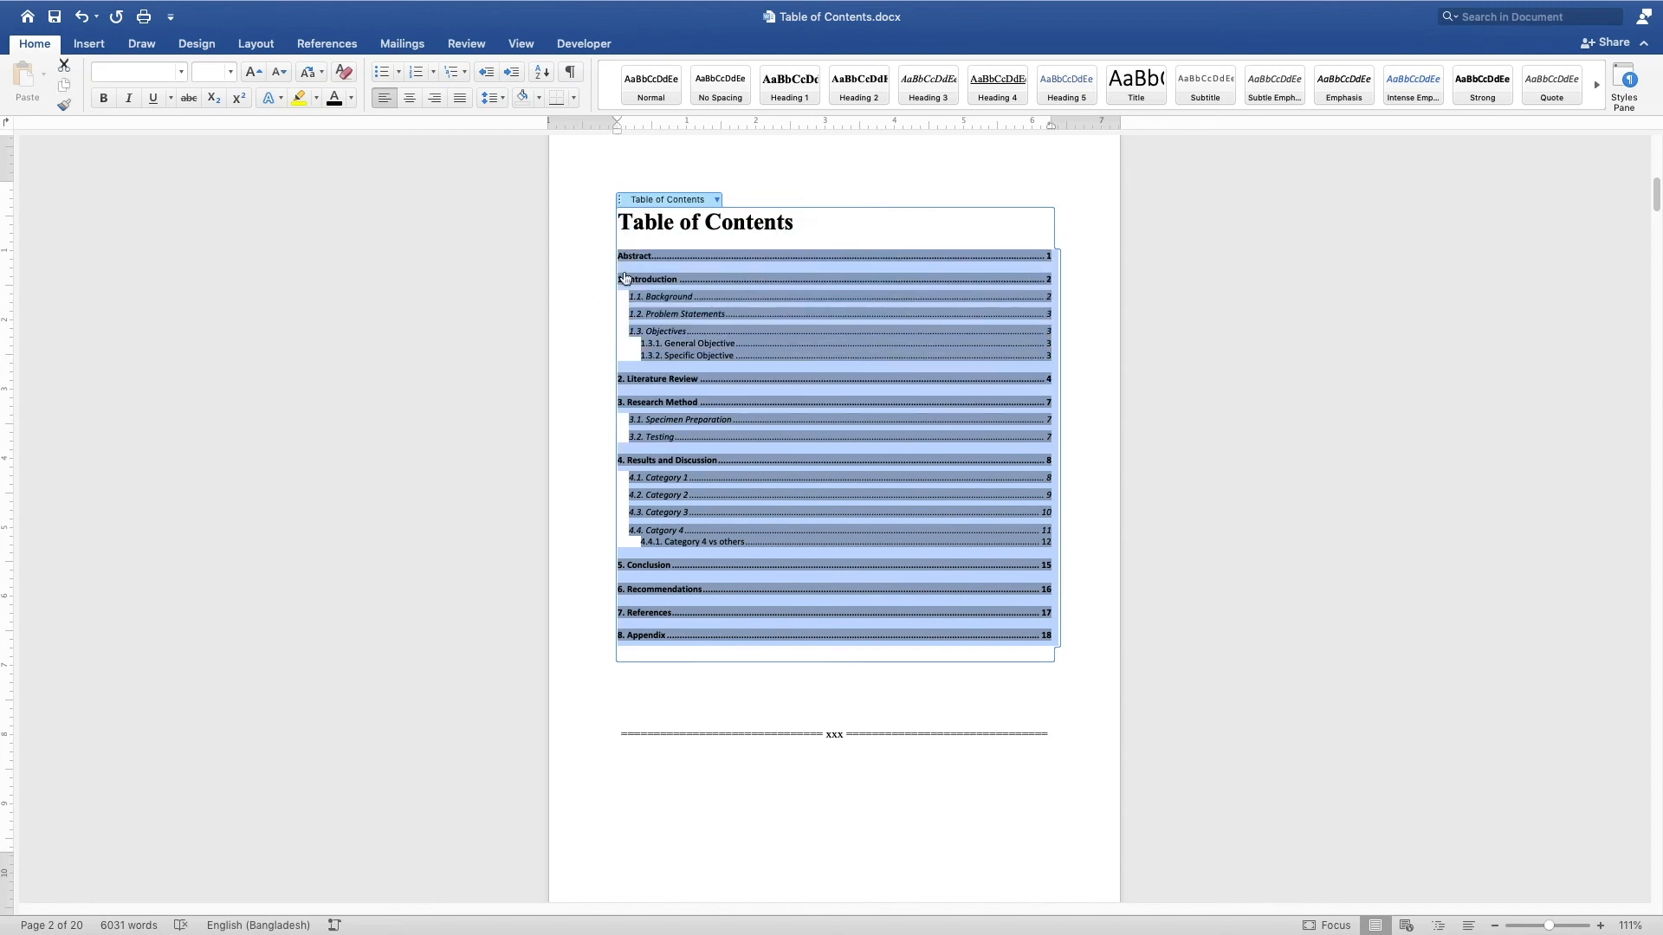
pyautogui.click(181, 72)
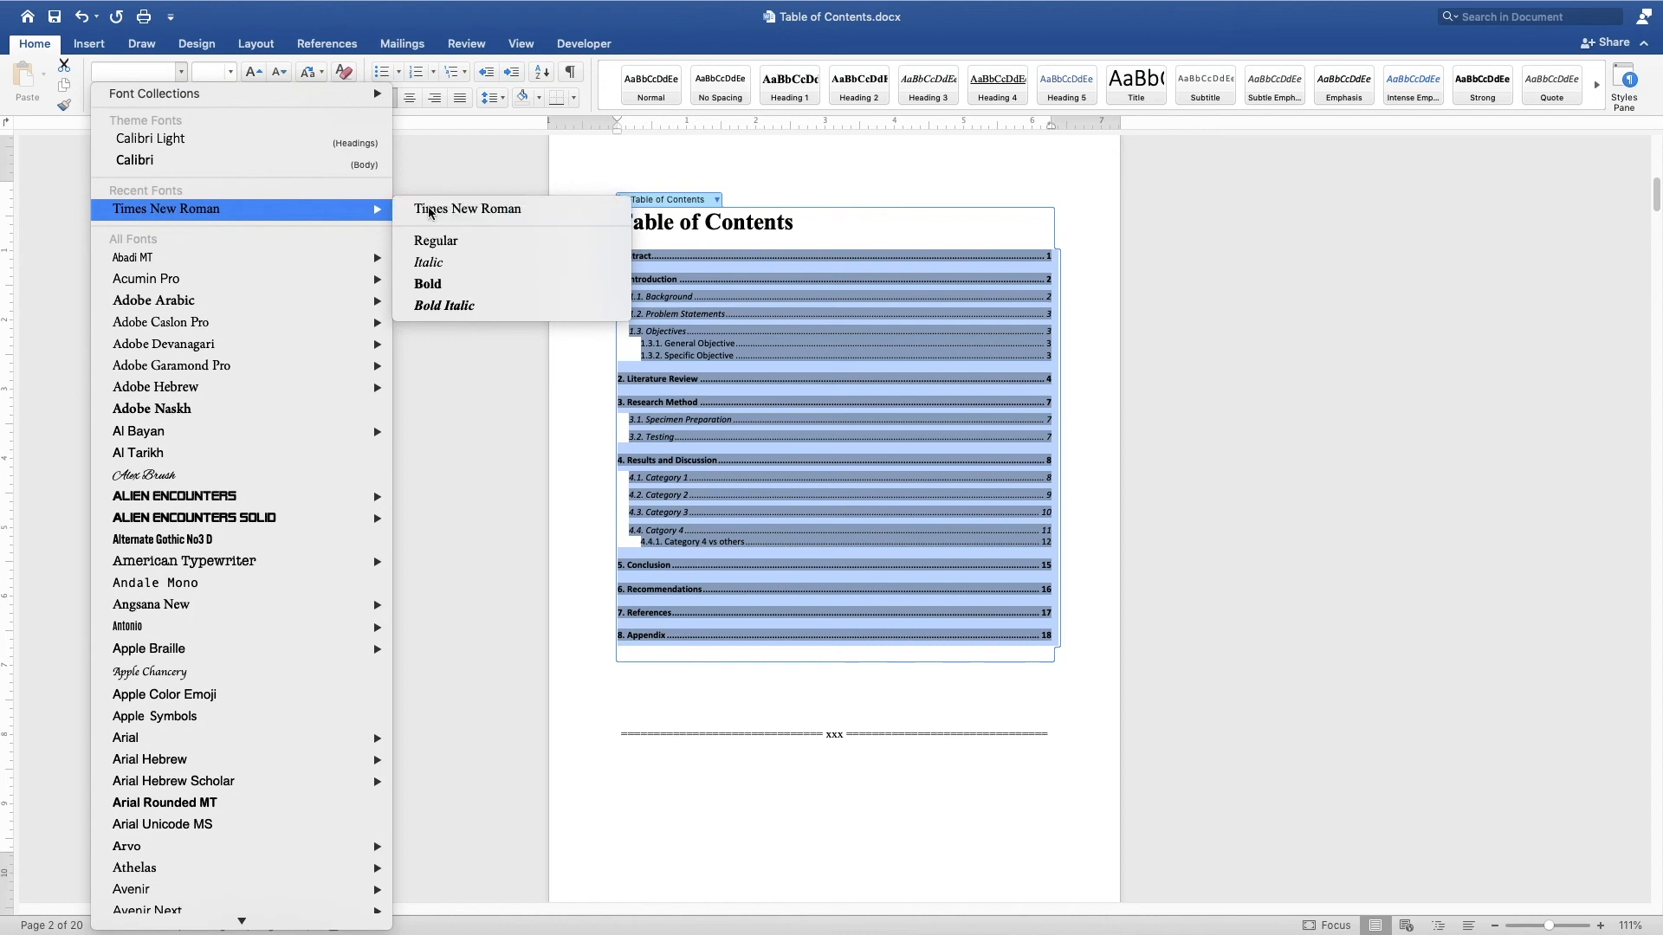
pyautogui.click(378, 211)
pyautogui.click(212, 72)
pyautogui.write('12')
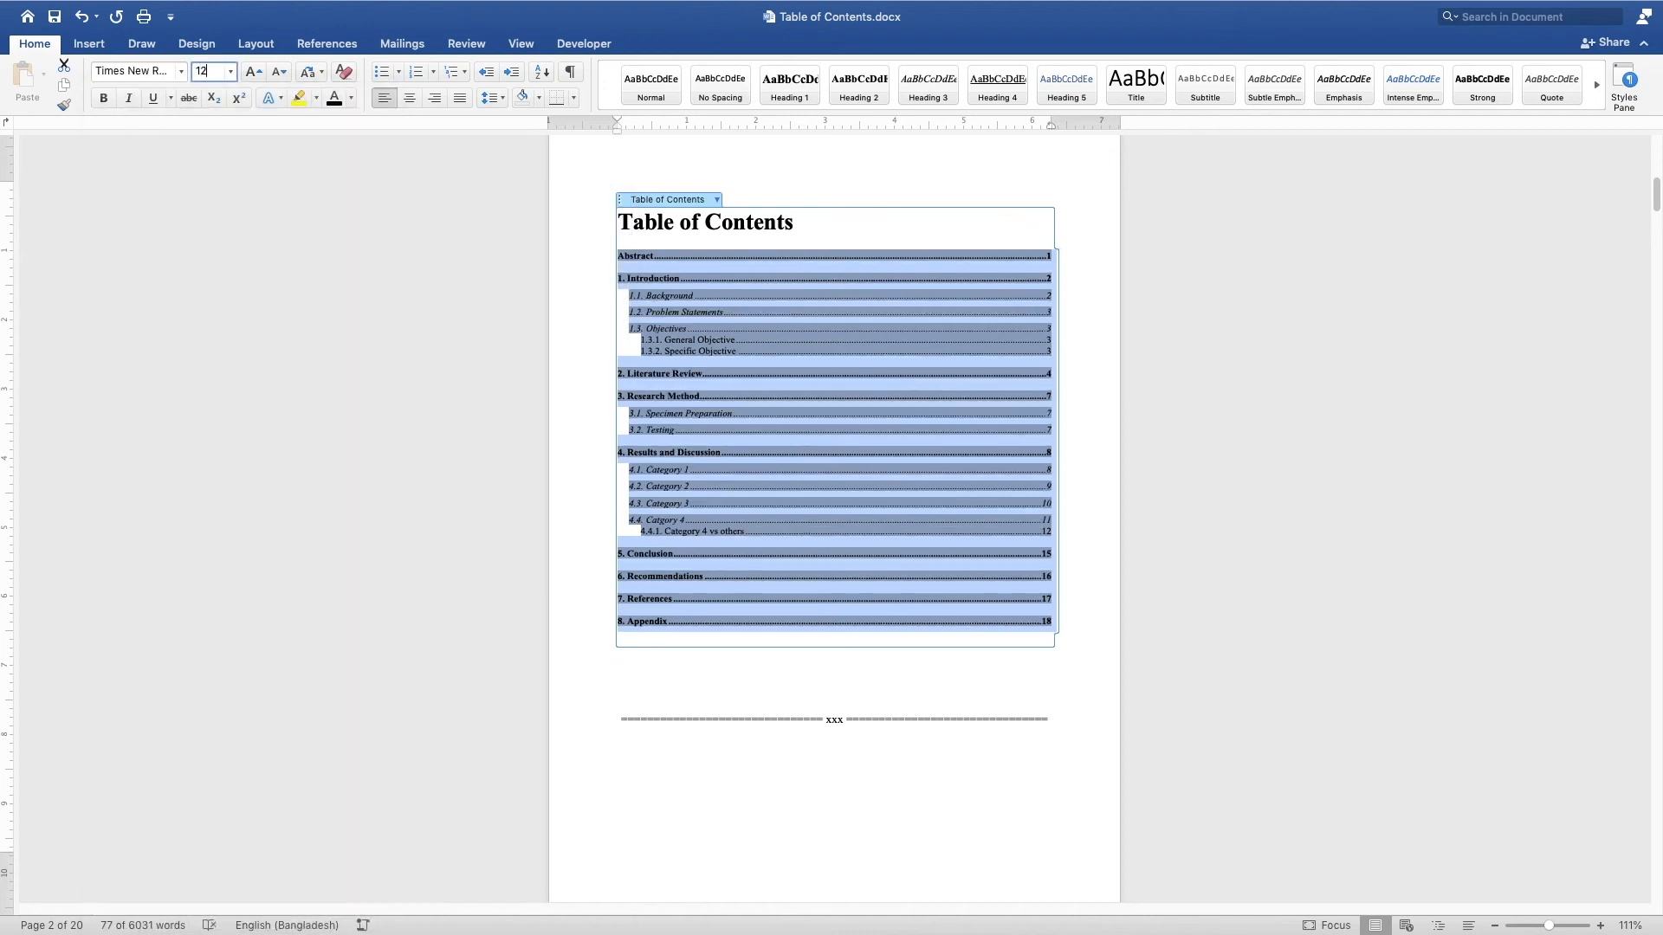
pyautogui.press('Return')
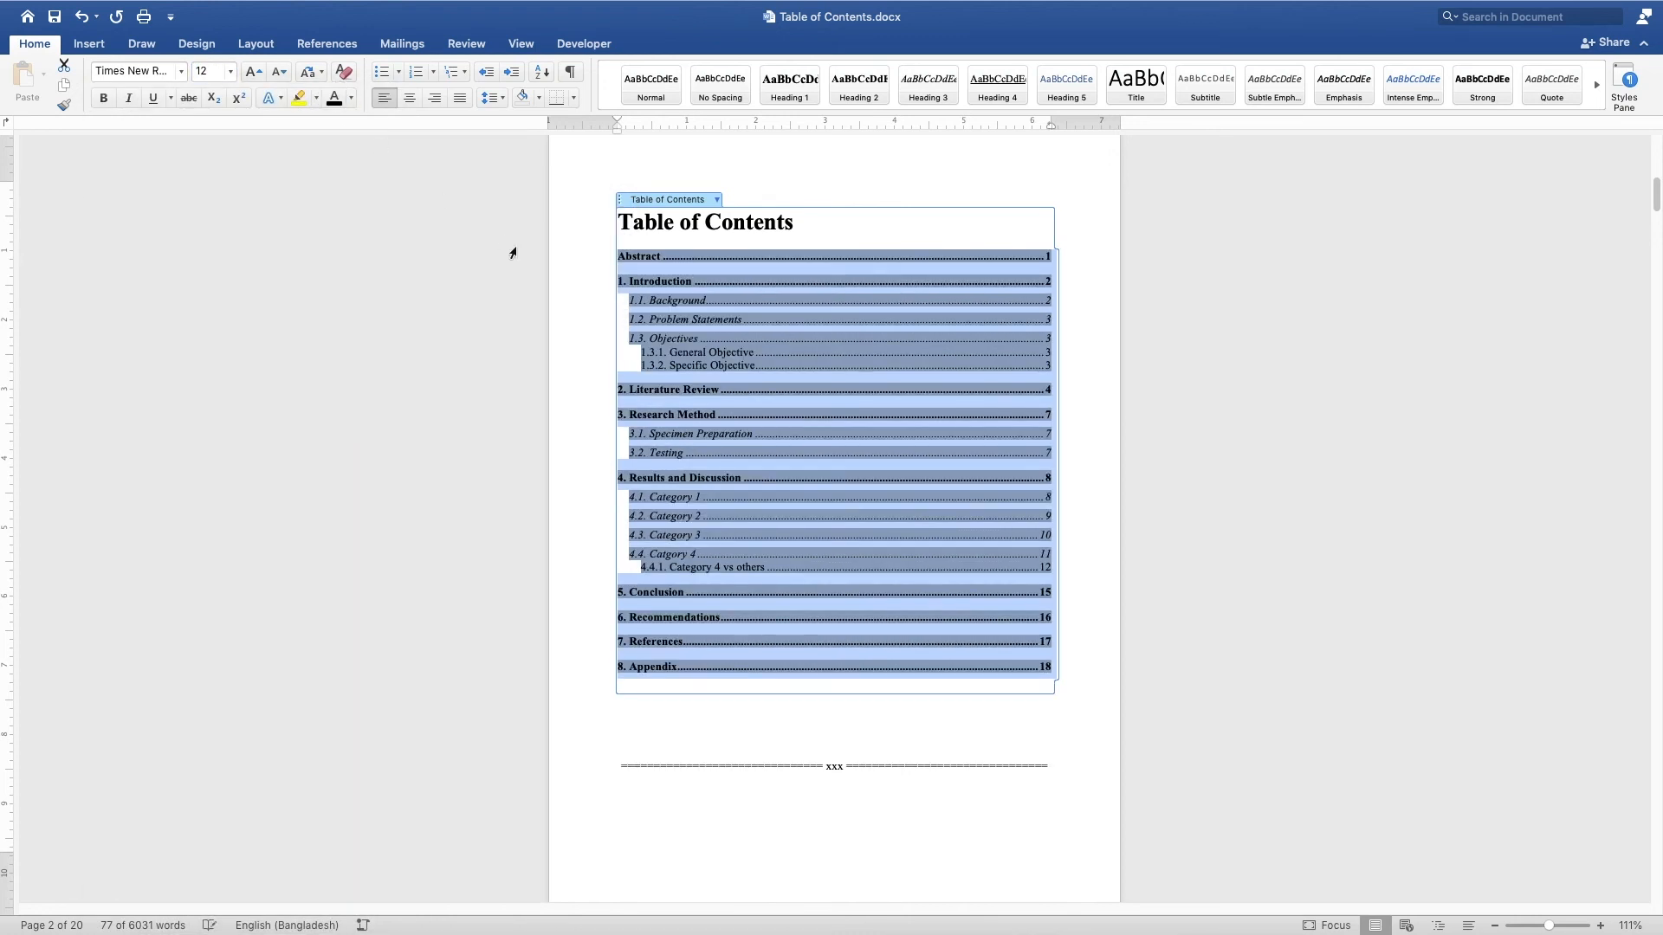
pyautogui.click(758, 741)
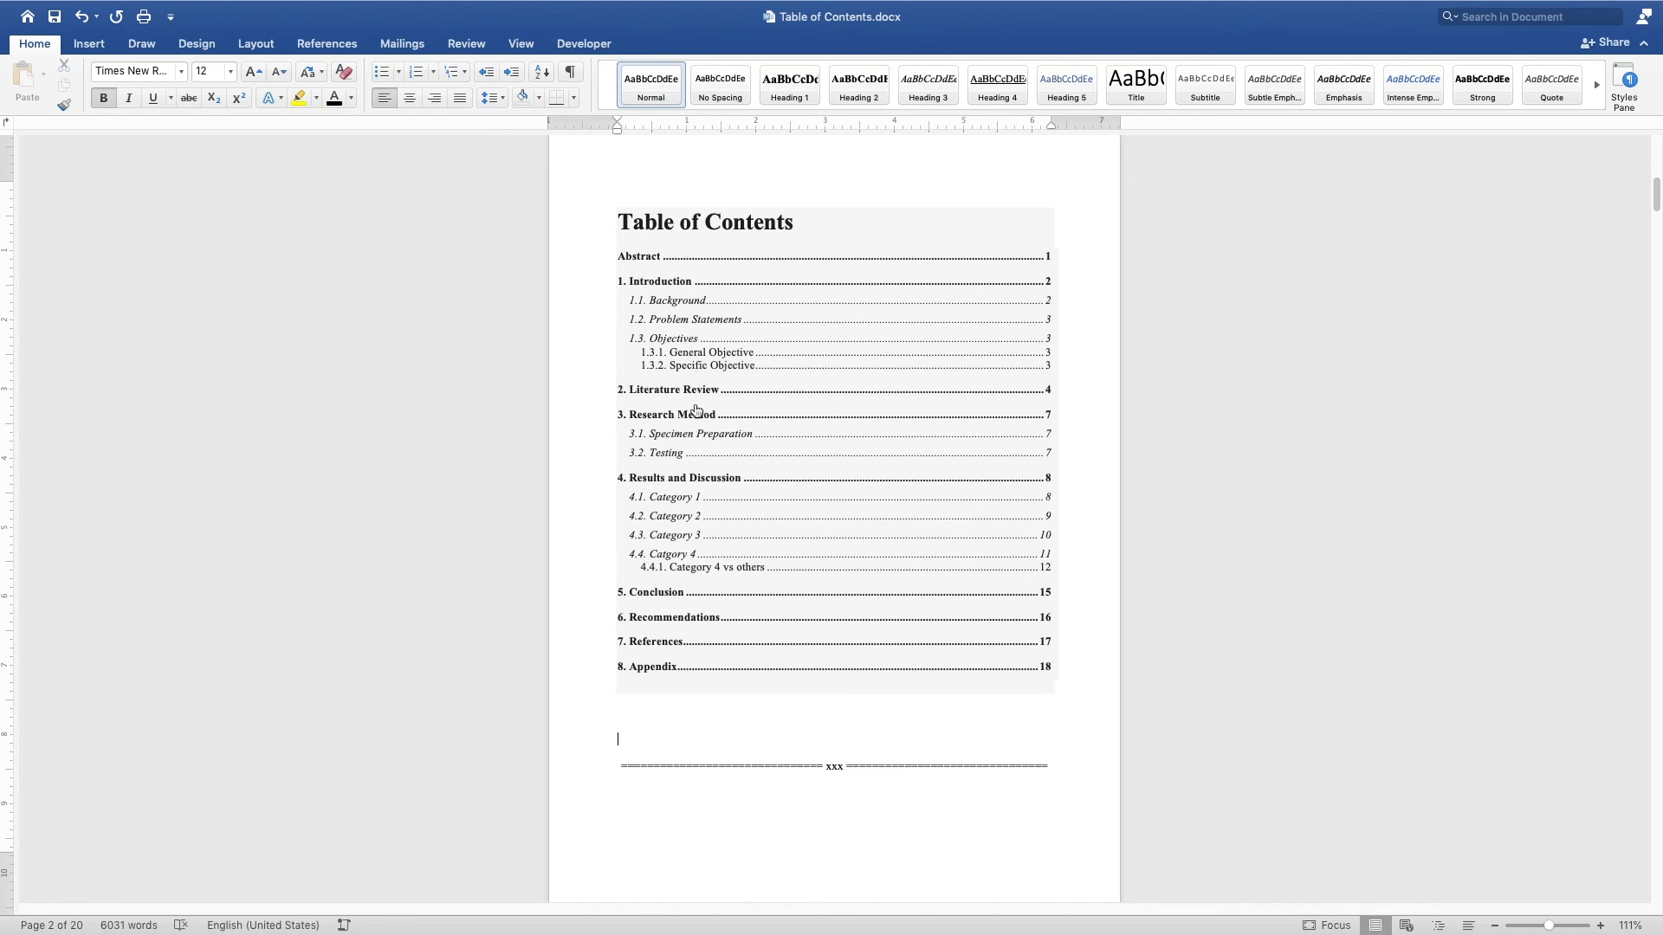
# Step: Add a new page after the abstract and enter the heading text "Acknowledgement" on it
pyautogui.scroll(-5, 764, 400)
pyautogui.scroll(-12, 765, 400)
pyautogui.scroll(8, 747, 392)
pyautogui.scroll(2, 737, 398)
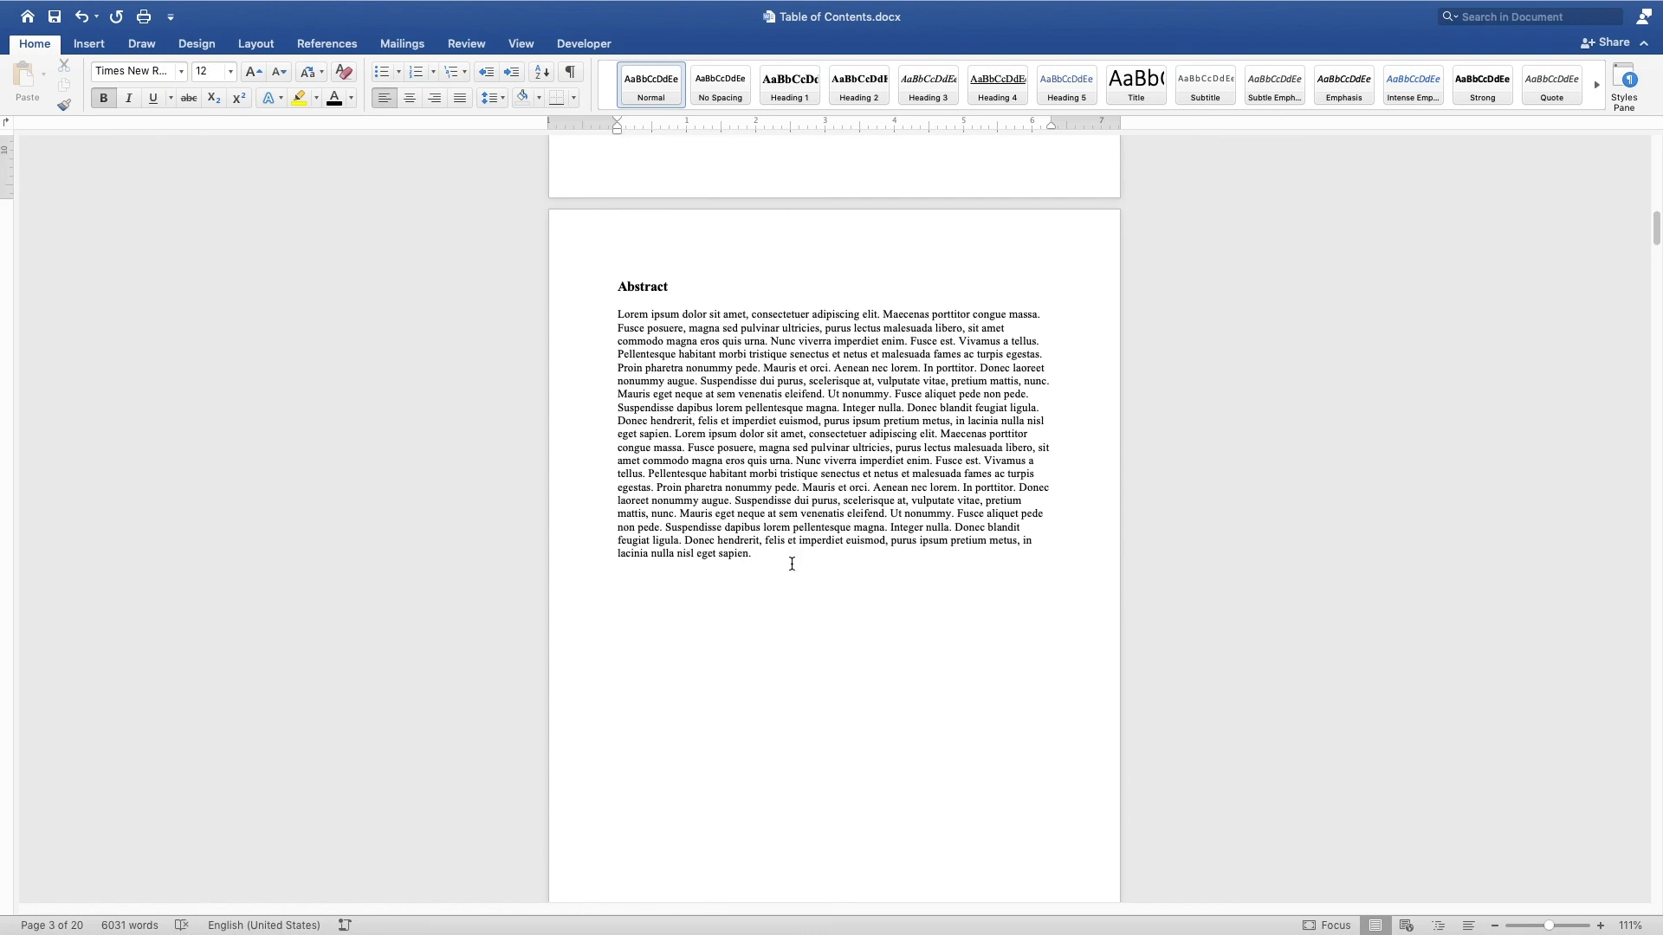
pyautogui.scroll(-3, 834, 582)
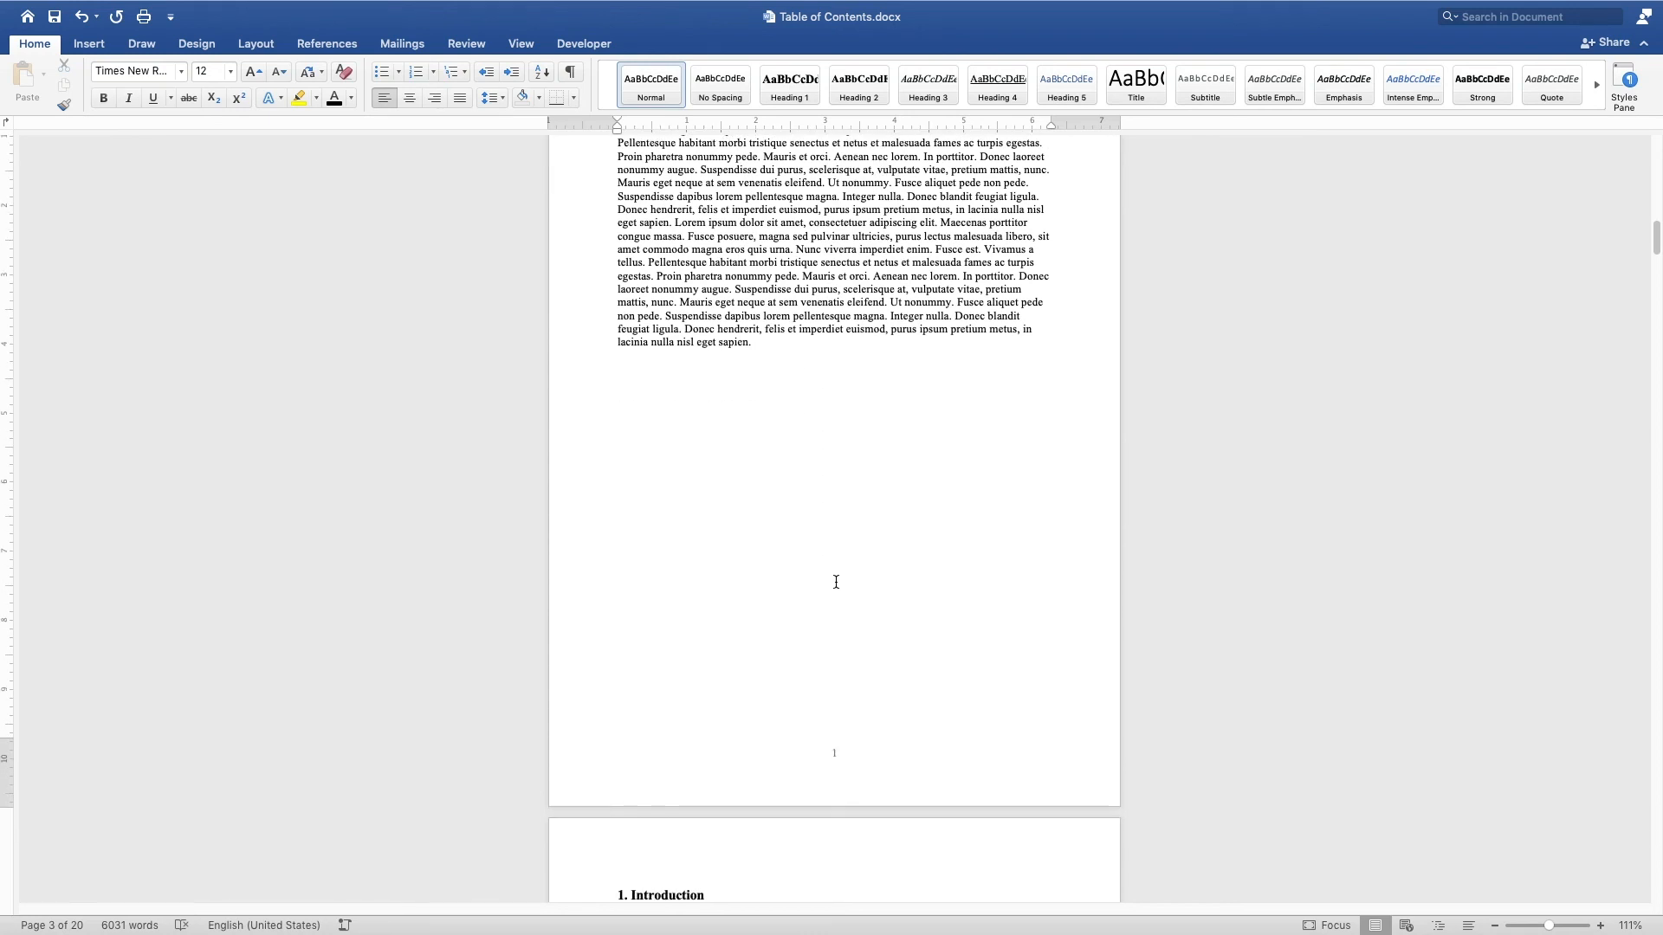
pyautogui.press('super+Return')
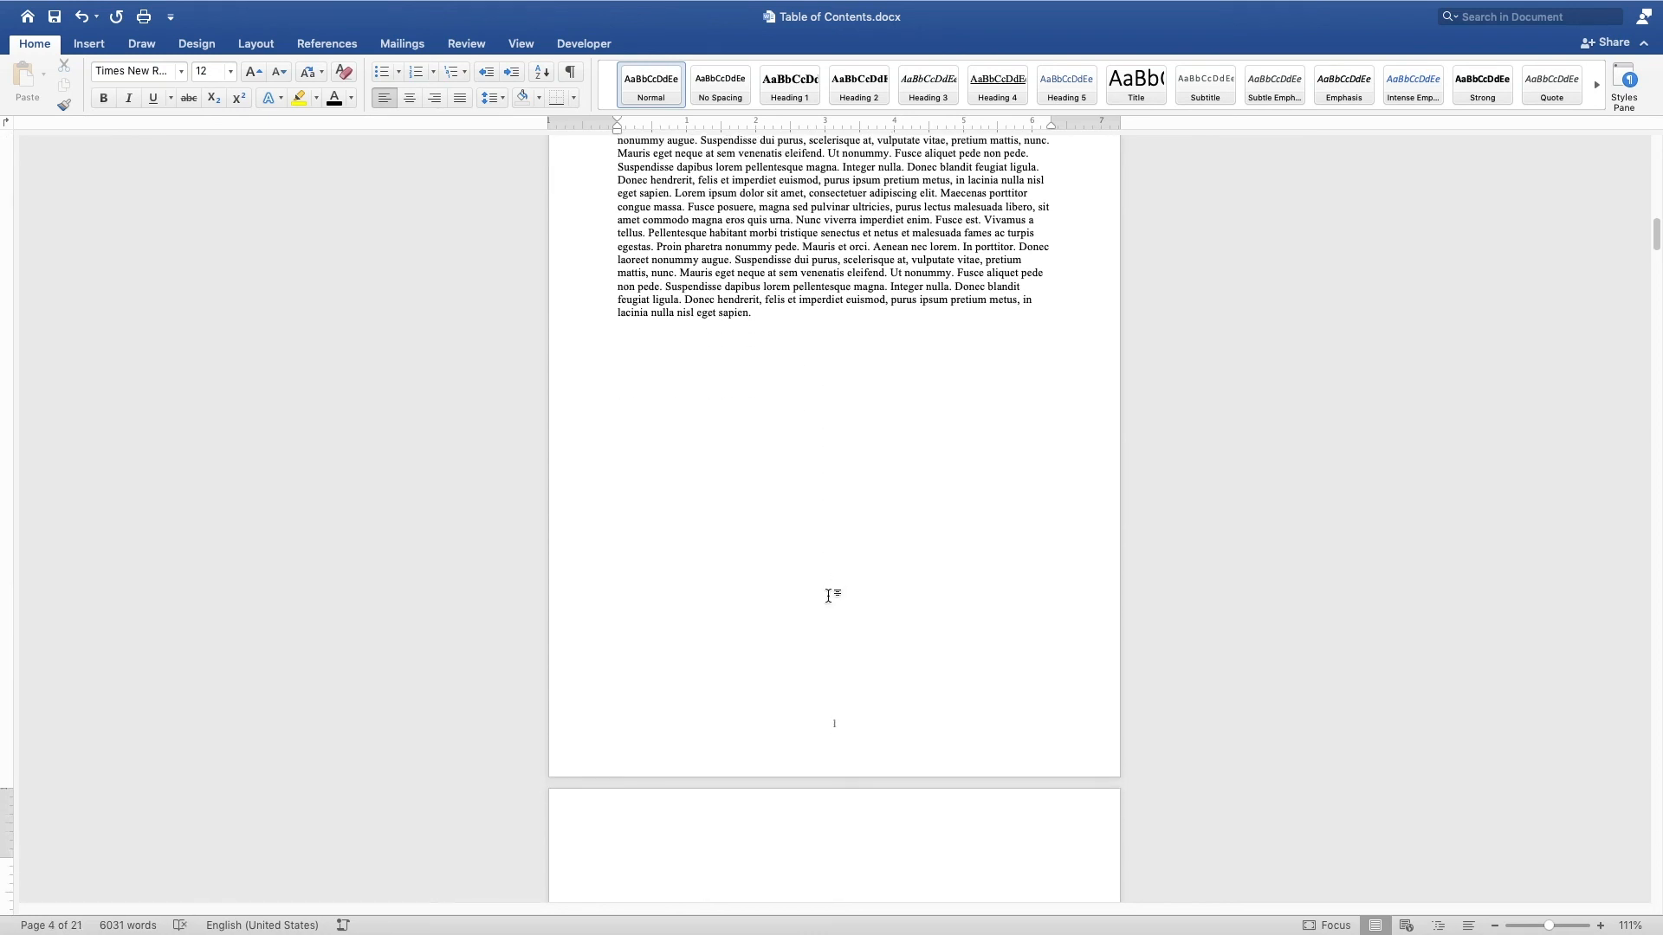
pyautogui.scroll(-3, 828, 596)
pyautogui.write('Acknowledgement')
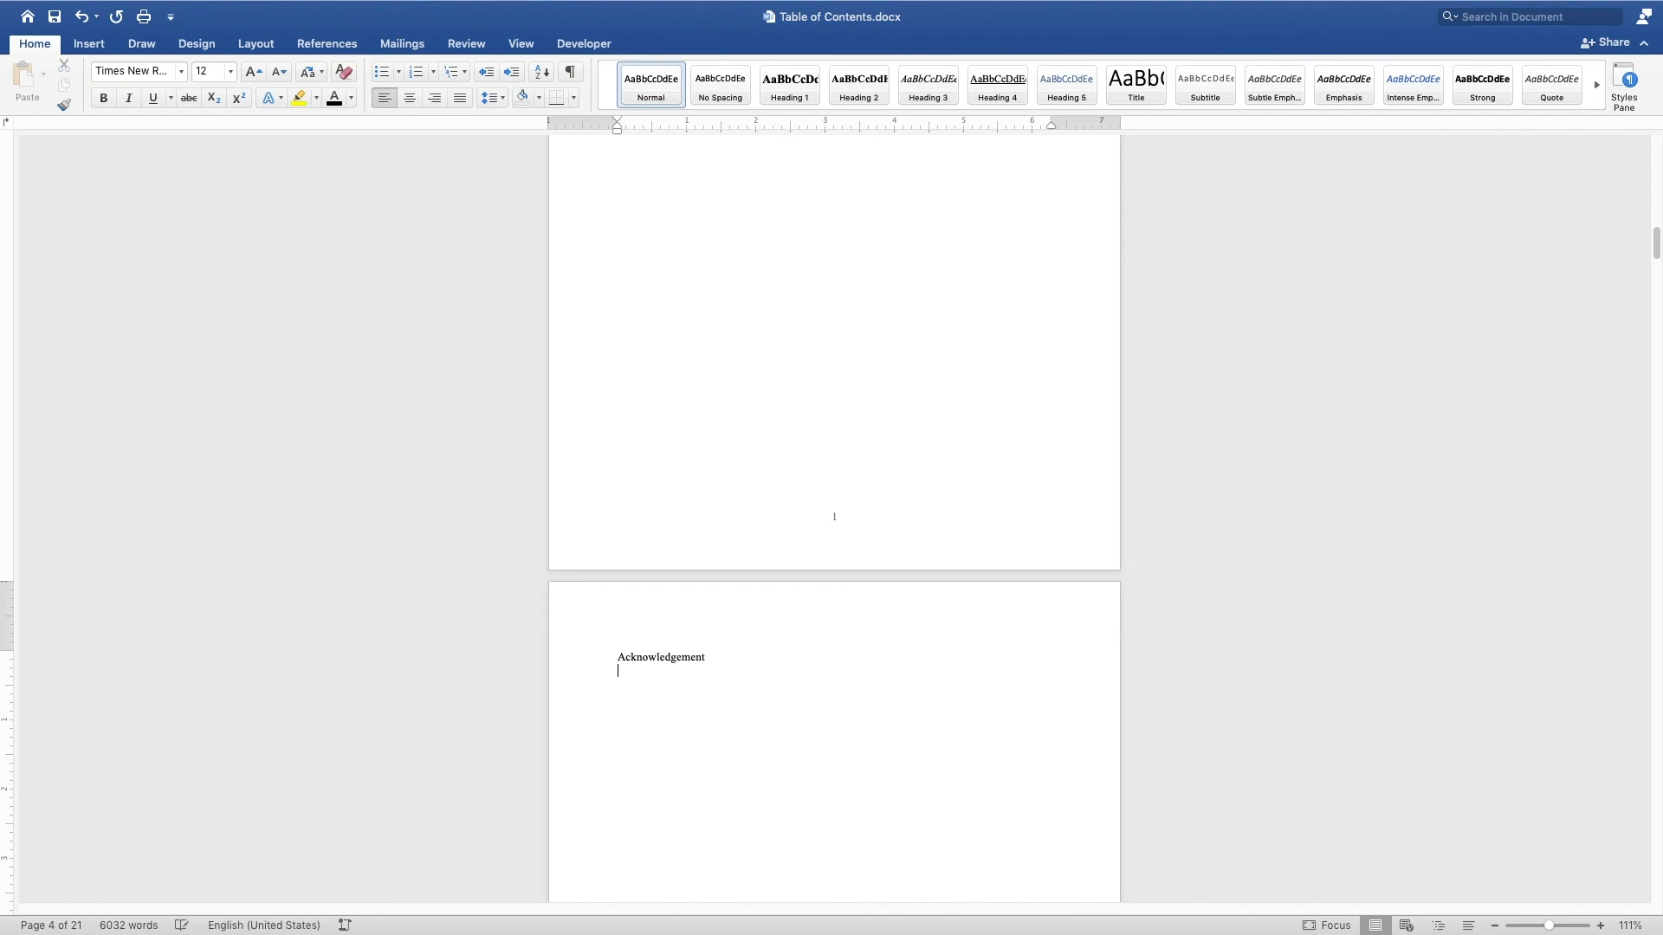
# Step: Apply the Heading 1 style to "Acknowledgement" and generate a lorem placeholder paragraph below it with the parameters 1,20
pyautogui.hotkey('shift', 'Down')
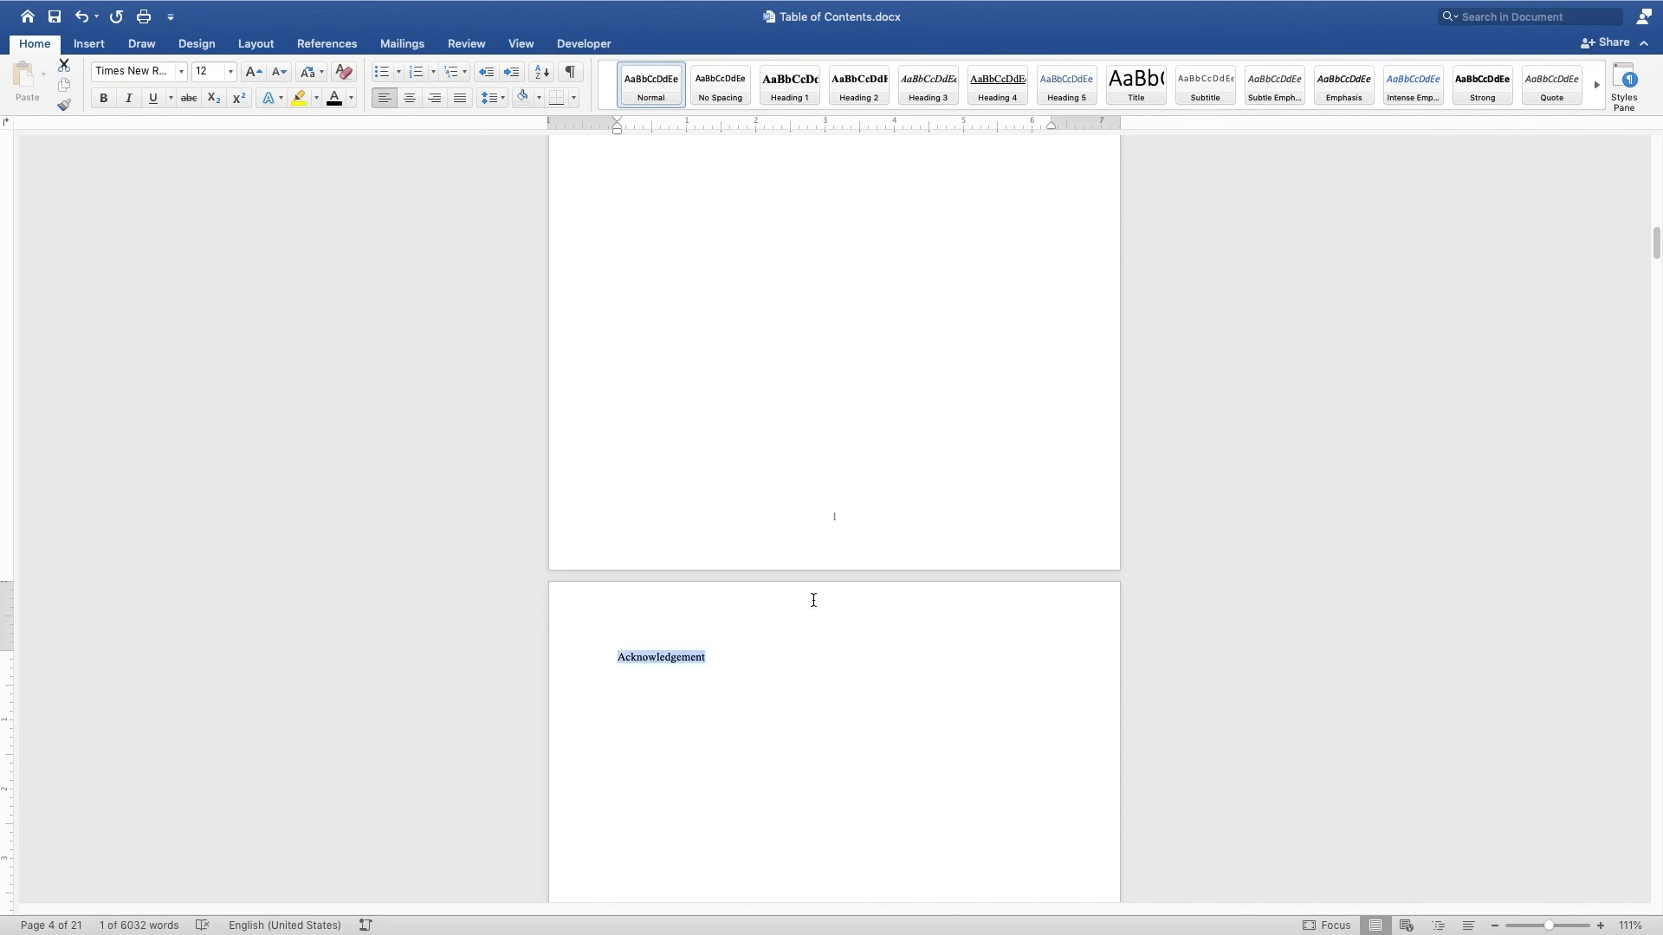
pyautogui.click(789, 84)
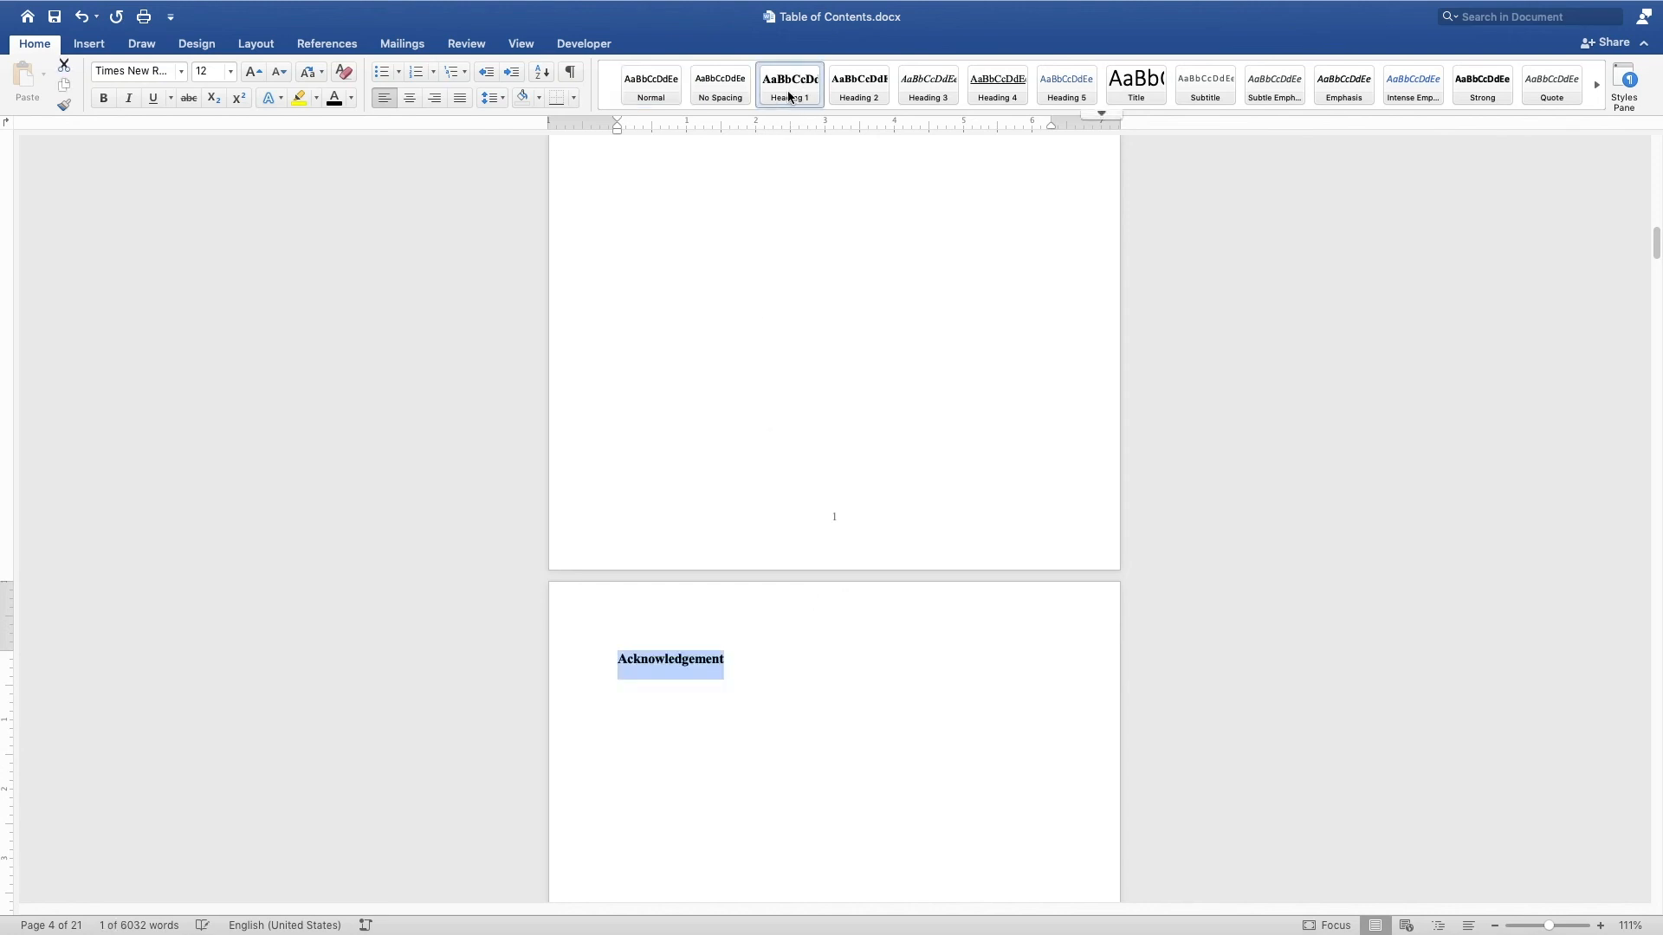
pyautogui.click(679, 686)
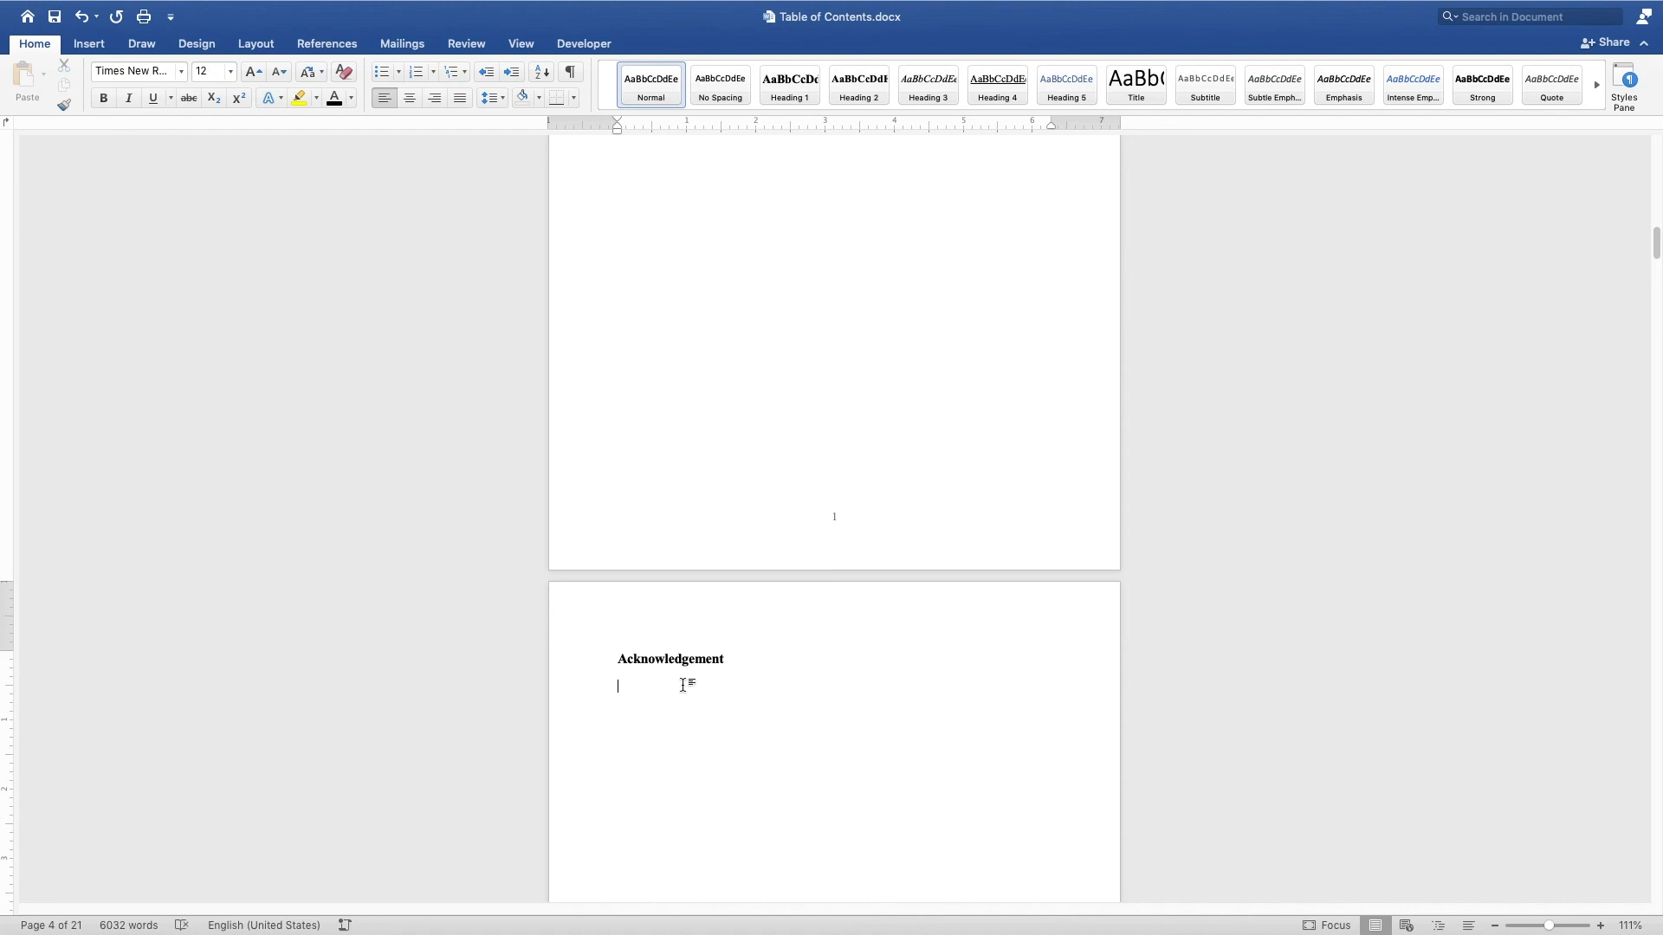
pyautogui.write('=')
pyautogui.write('1,20)')
pyautogui.press('Return')
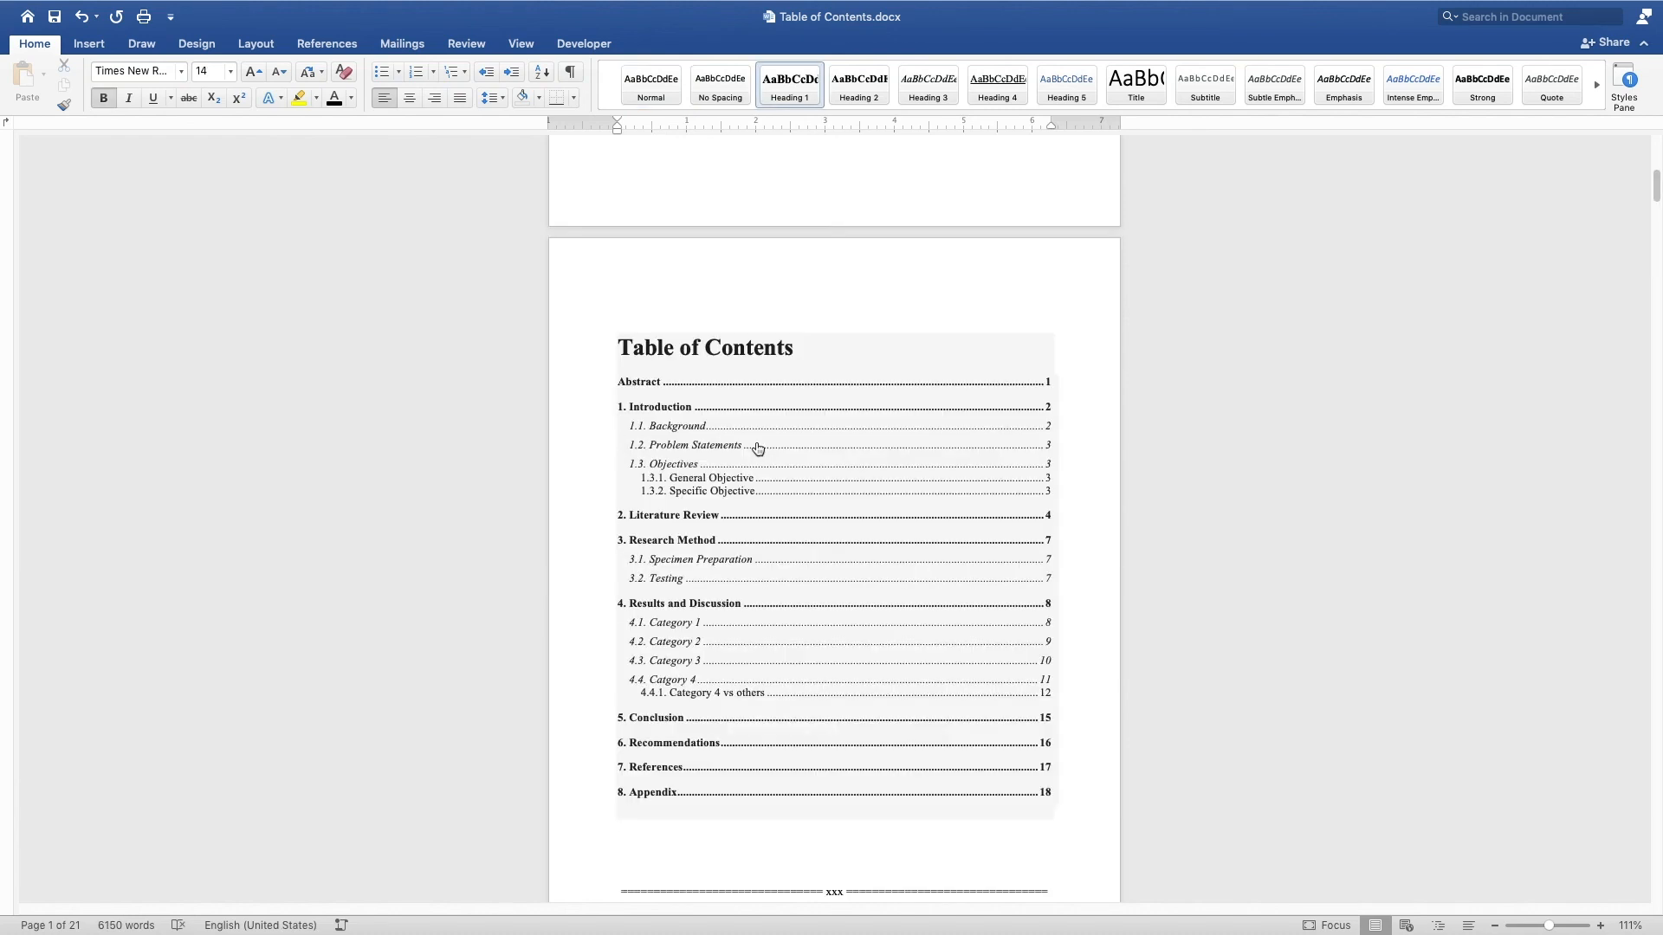
# Step: Update the entire table of contents to include the new acknowledgement section
pyautogui.rightClick(757, 447)
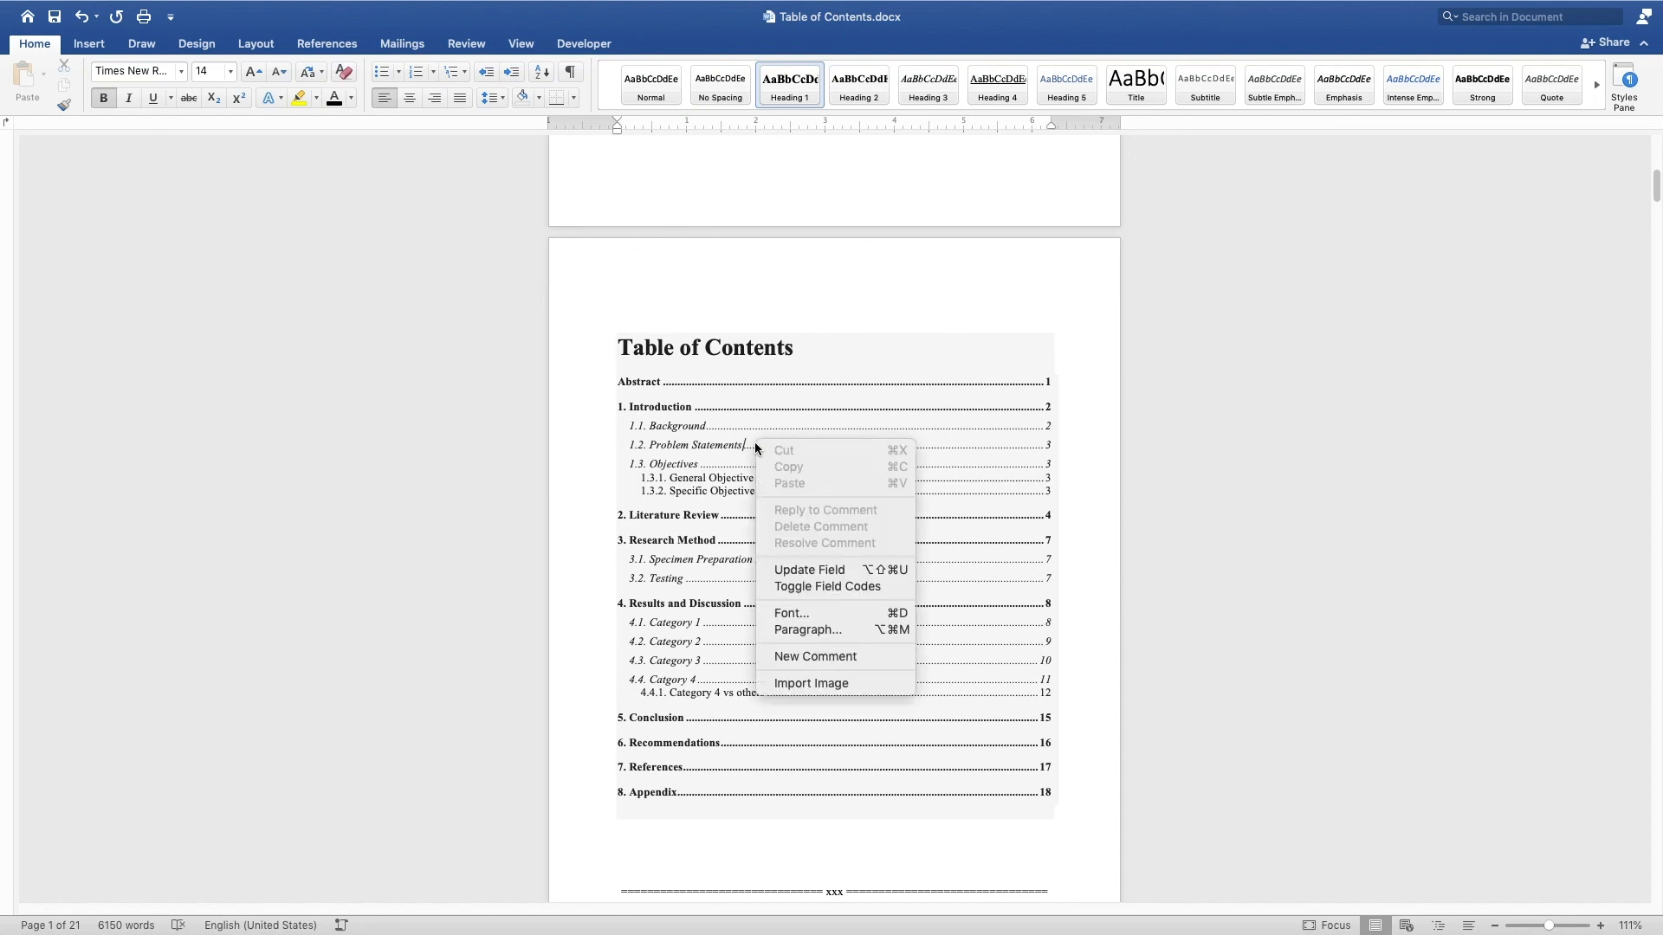
pyautogui.click(826, 569)
pyautogui.click(729, 298)
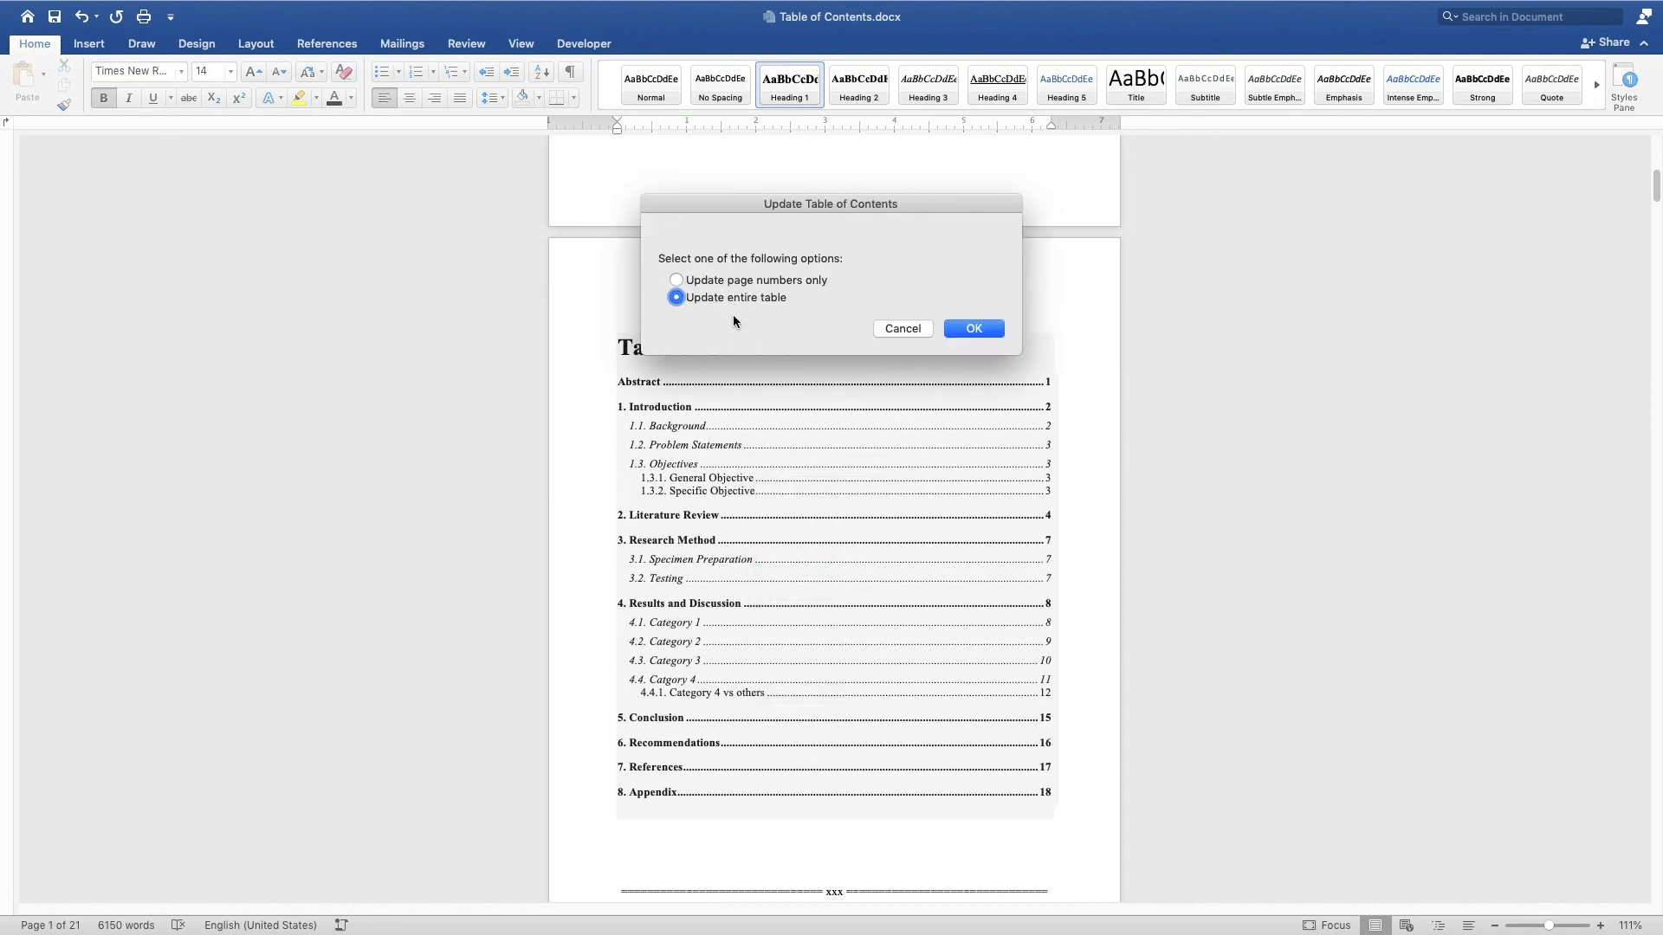
pyautogui.click(968, 332)
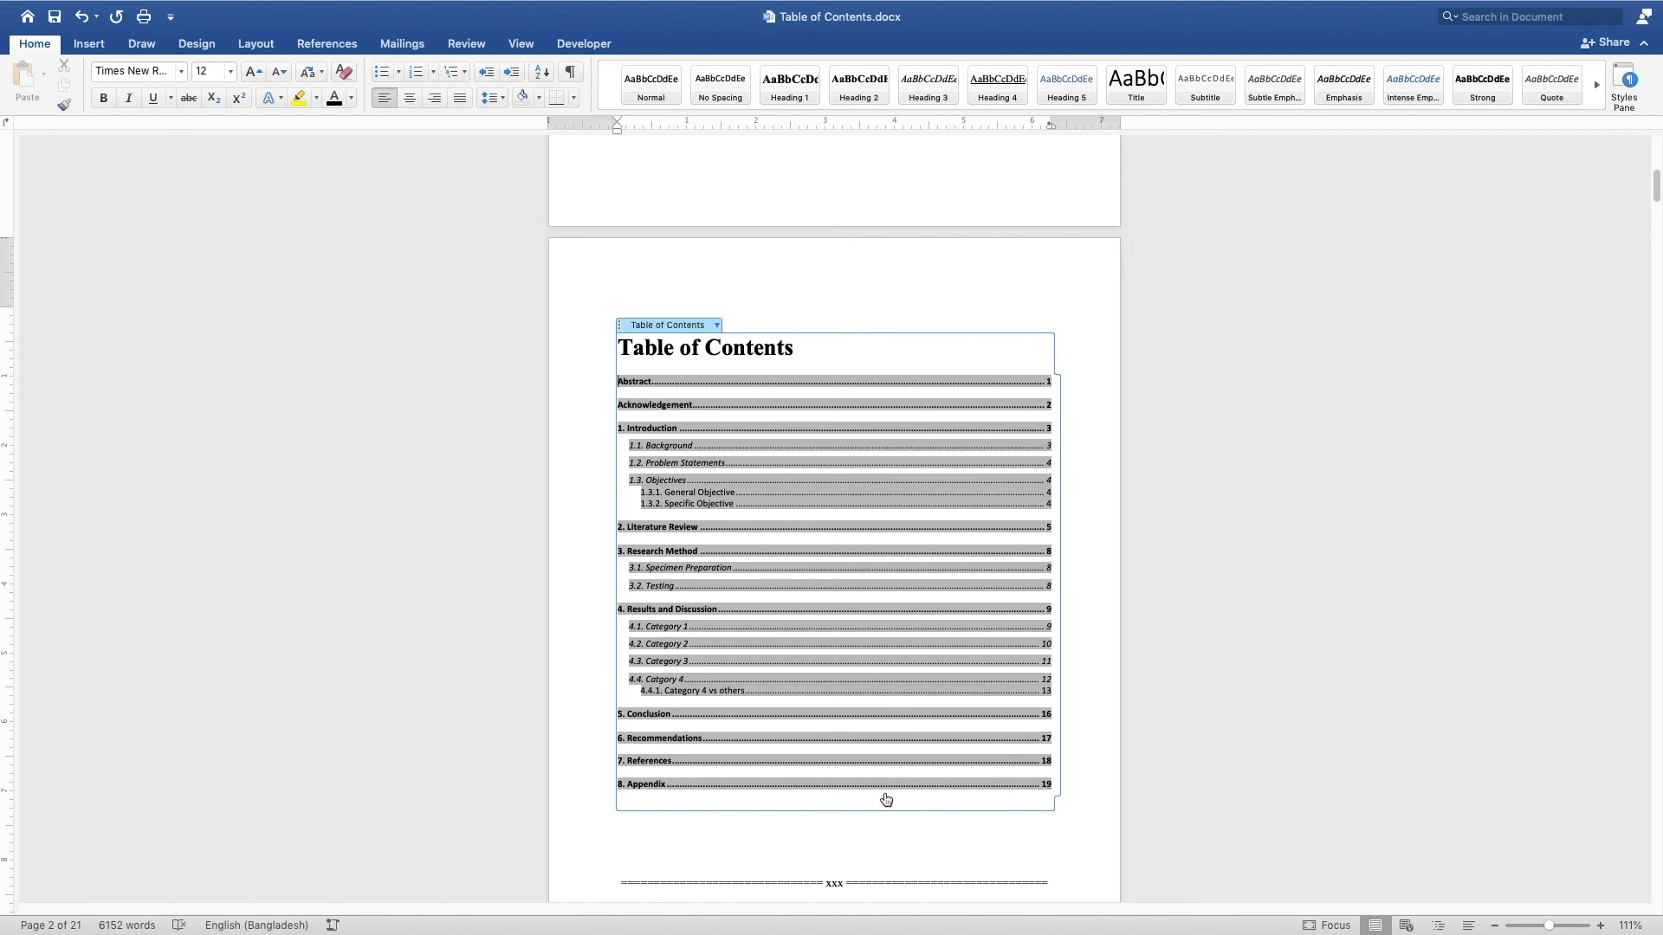
# Step: Select all entries of the table of contents from "Abstract" to "8. Appendix", leaving out the title
pyautogui.moveTo(626, 371); pyautogui.dragTo(753, 632)
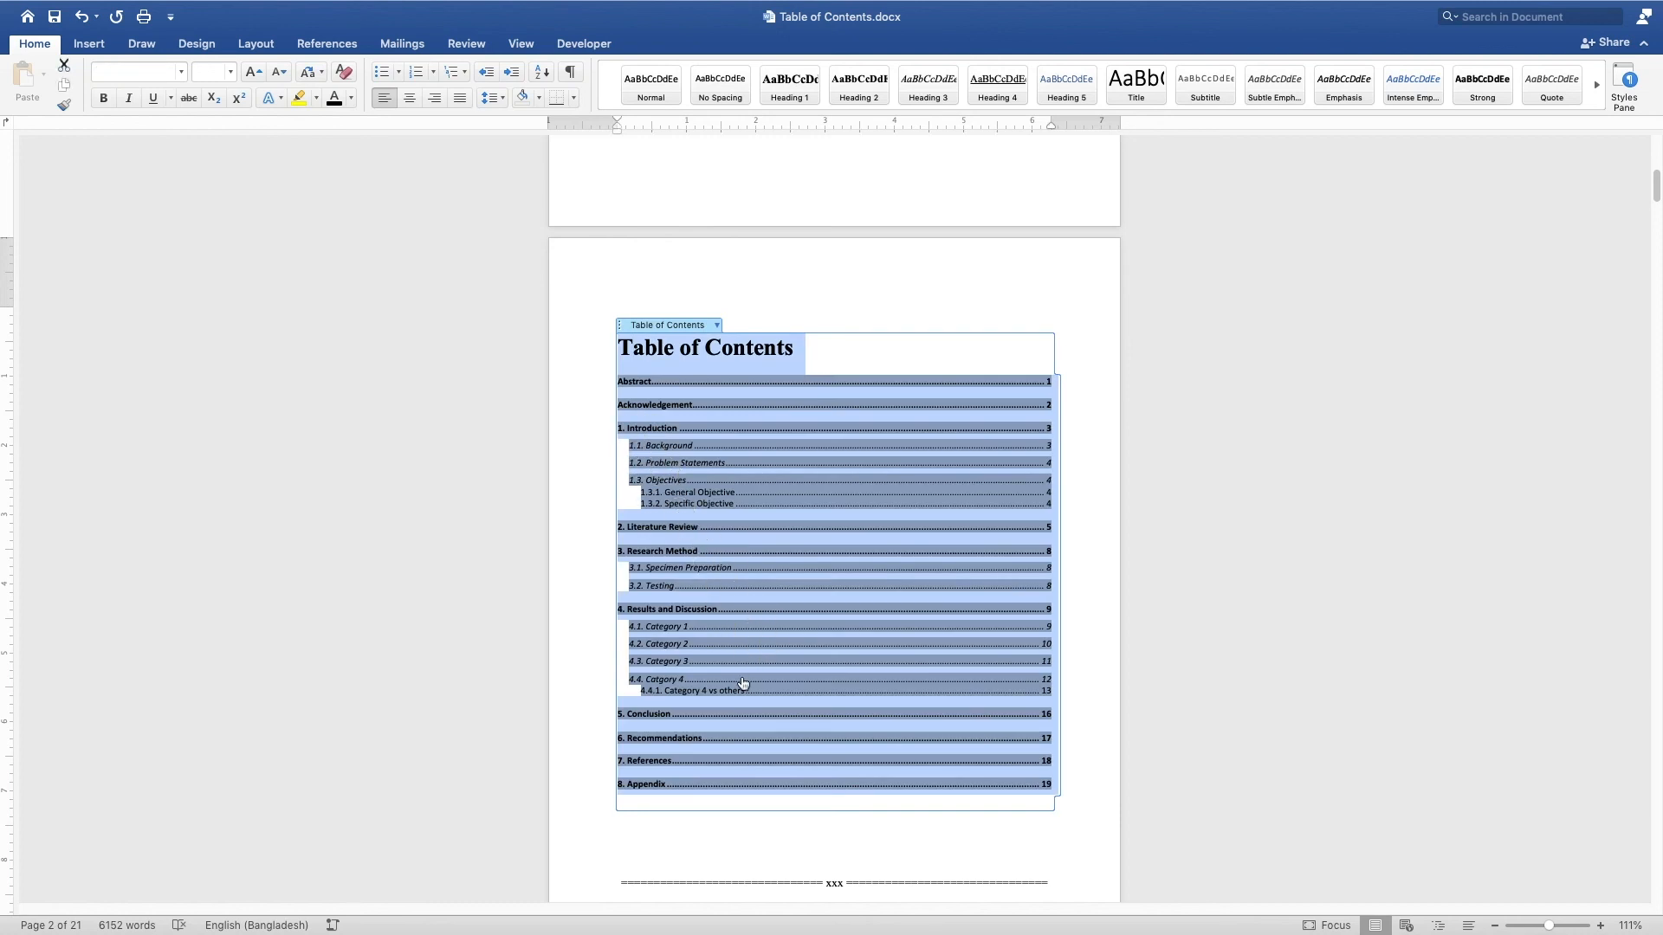
pyautogui.moveTo(714, 798); pyautogui.dragTo(625, 391)
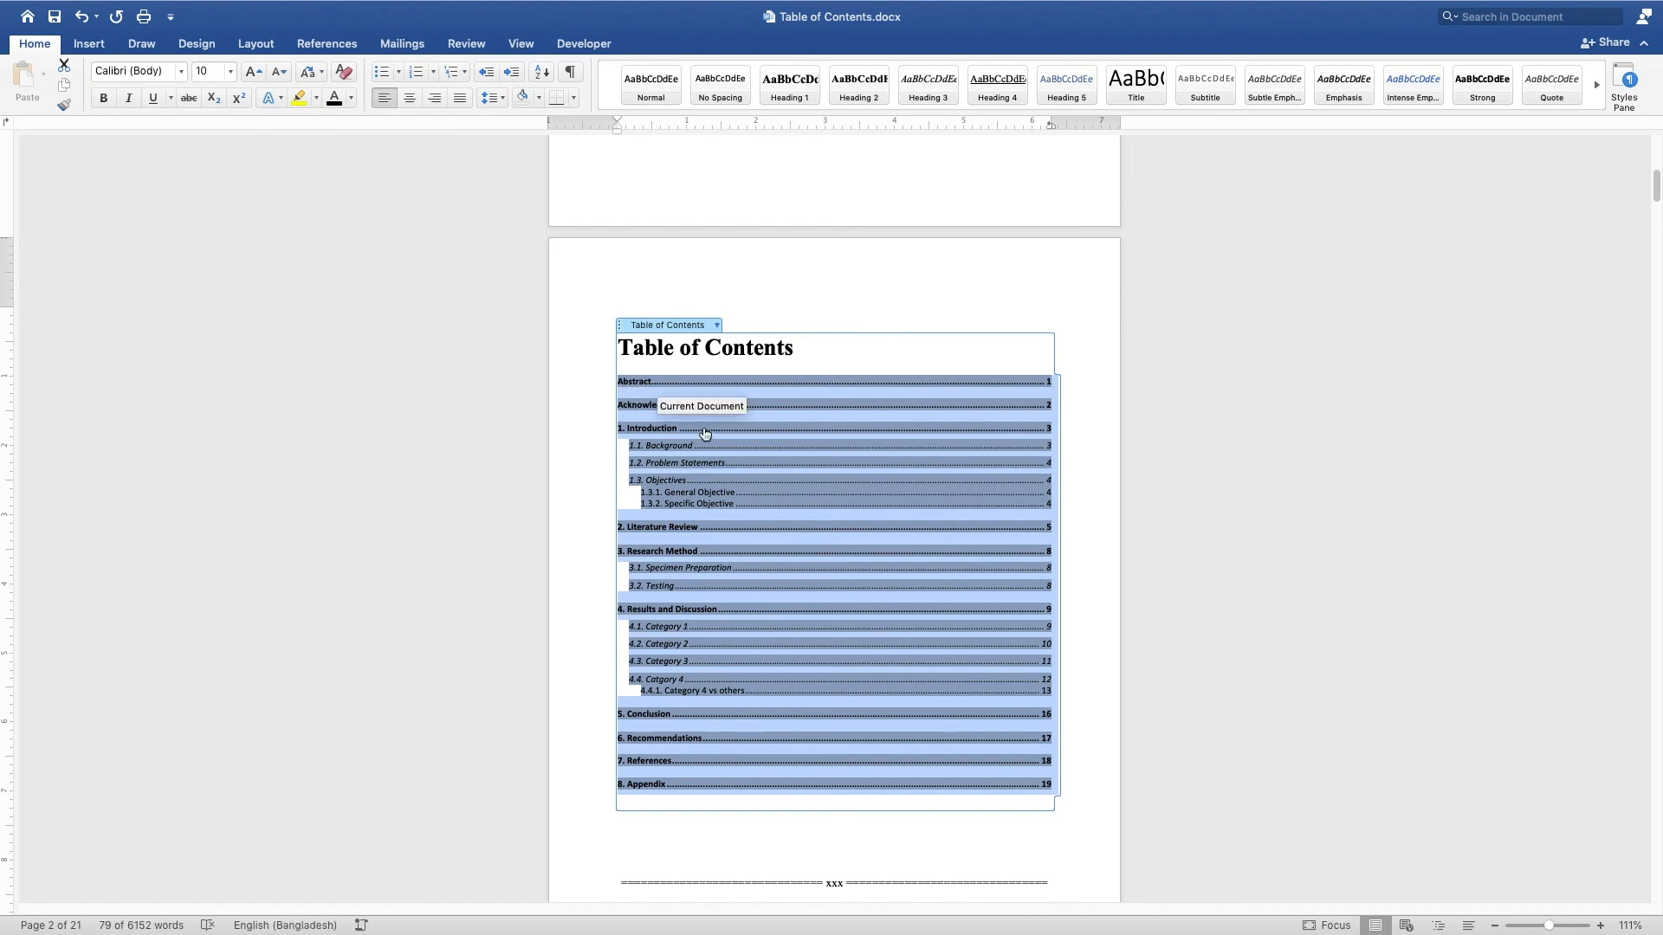